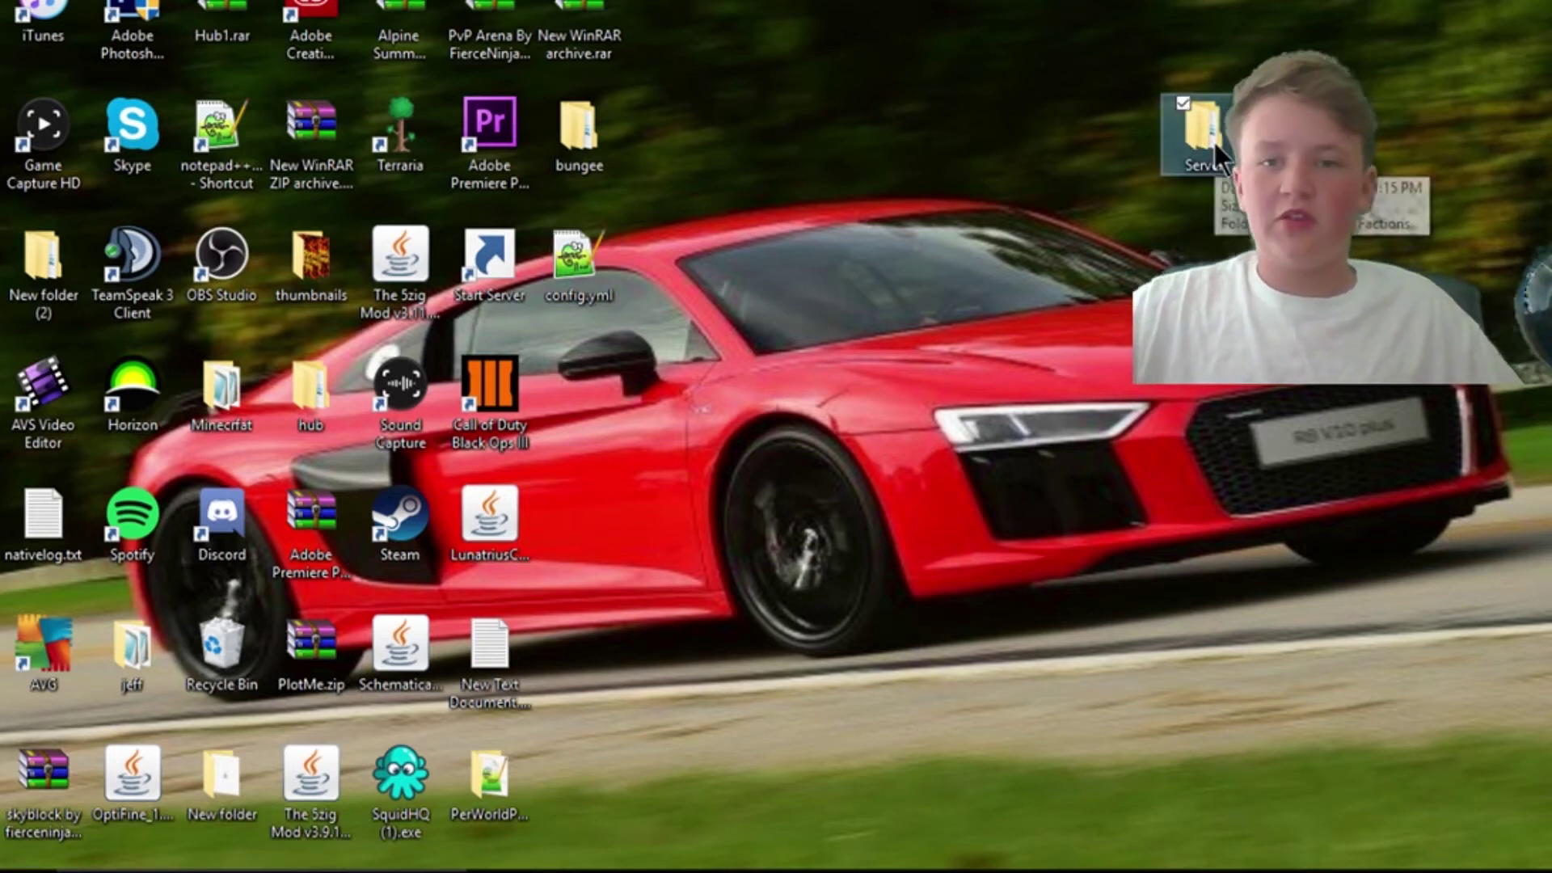
Step: Delete the old Server folder from the desktop
drag(1214, 143, 1379, 84)
drag(788, 366, 1373, 1)
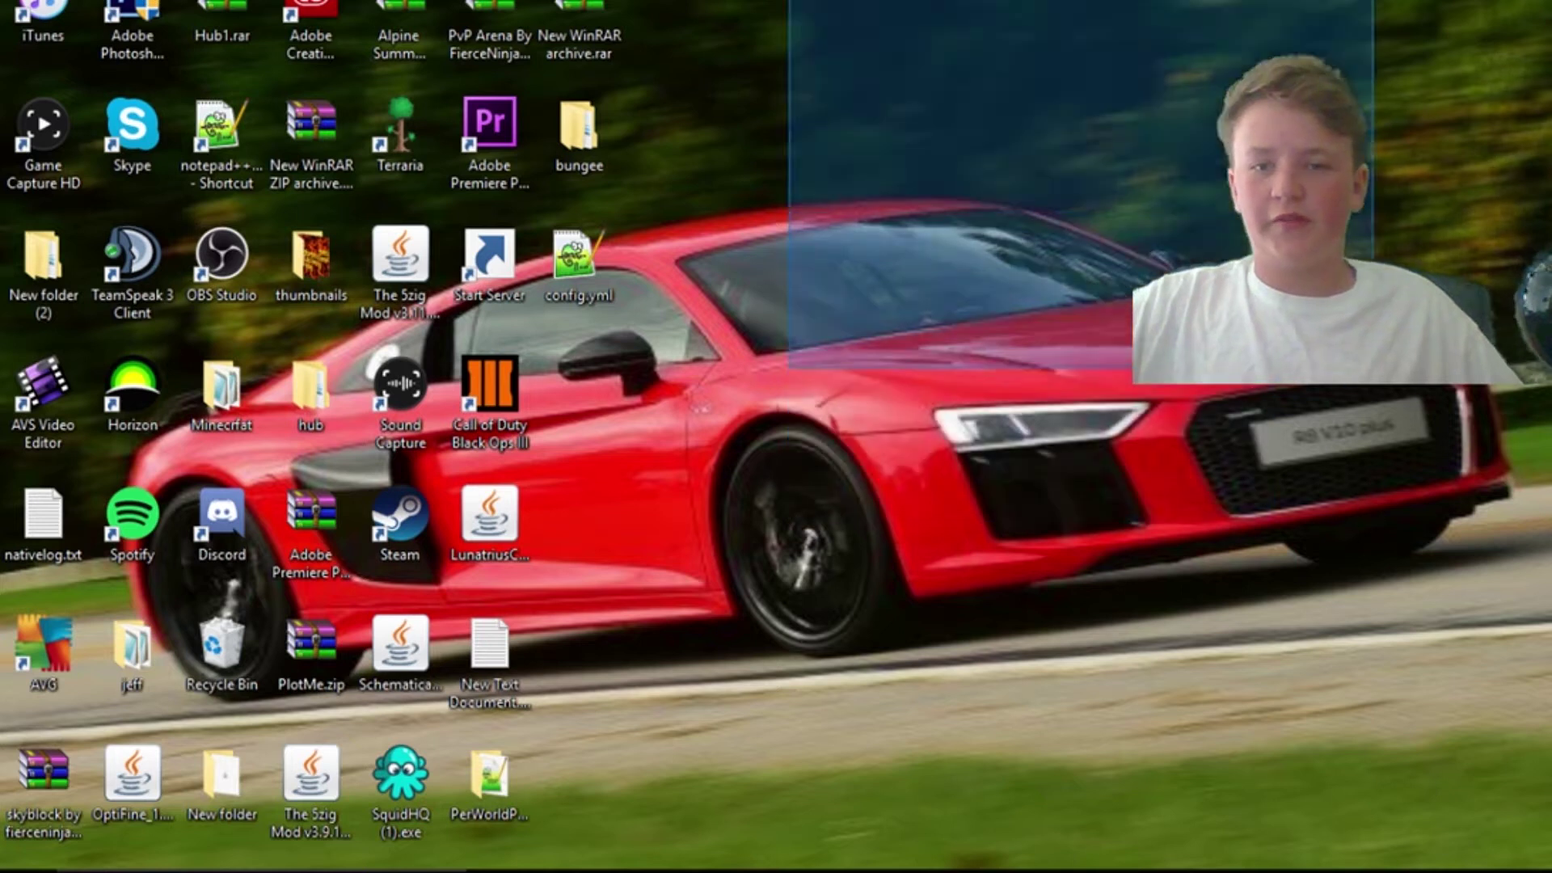
drag(1419, 469, 1102, 10)
drag(1178, 53, 1226, 75)
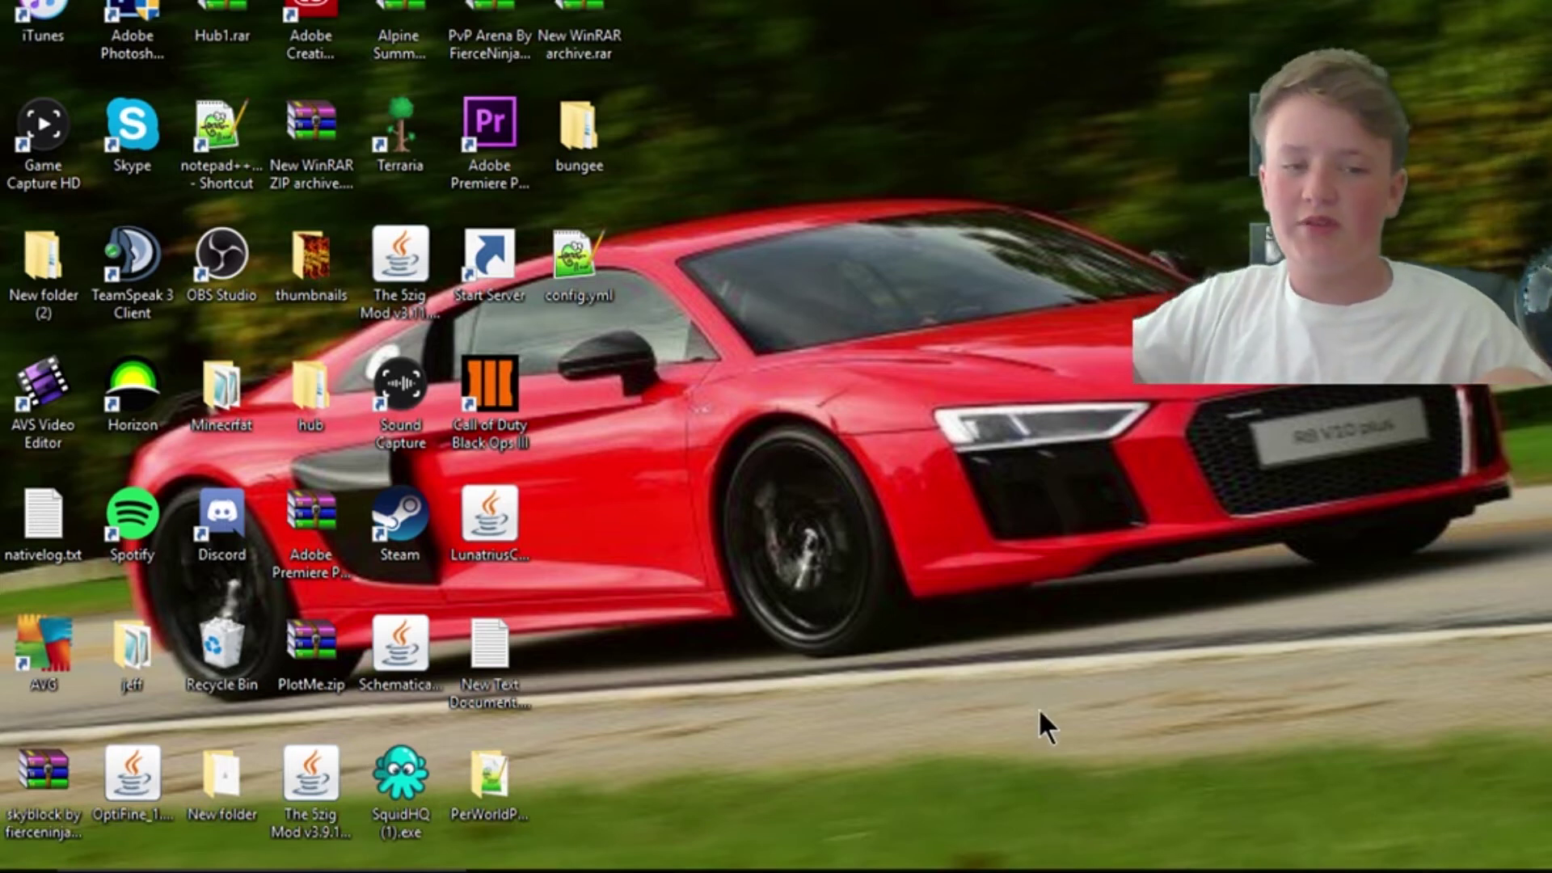
mouse_move(1051, 871)
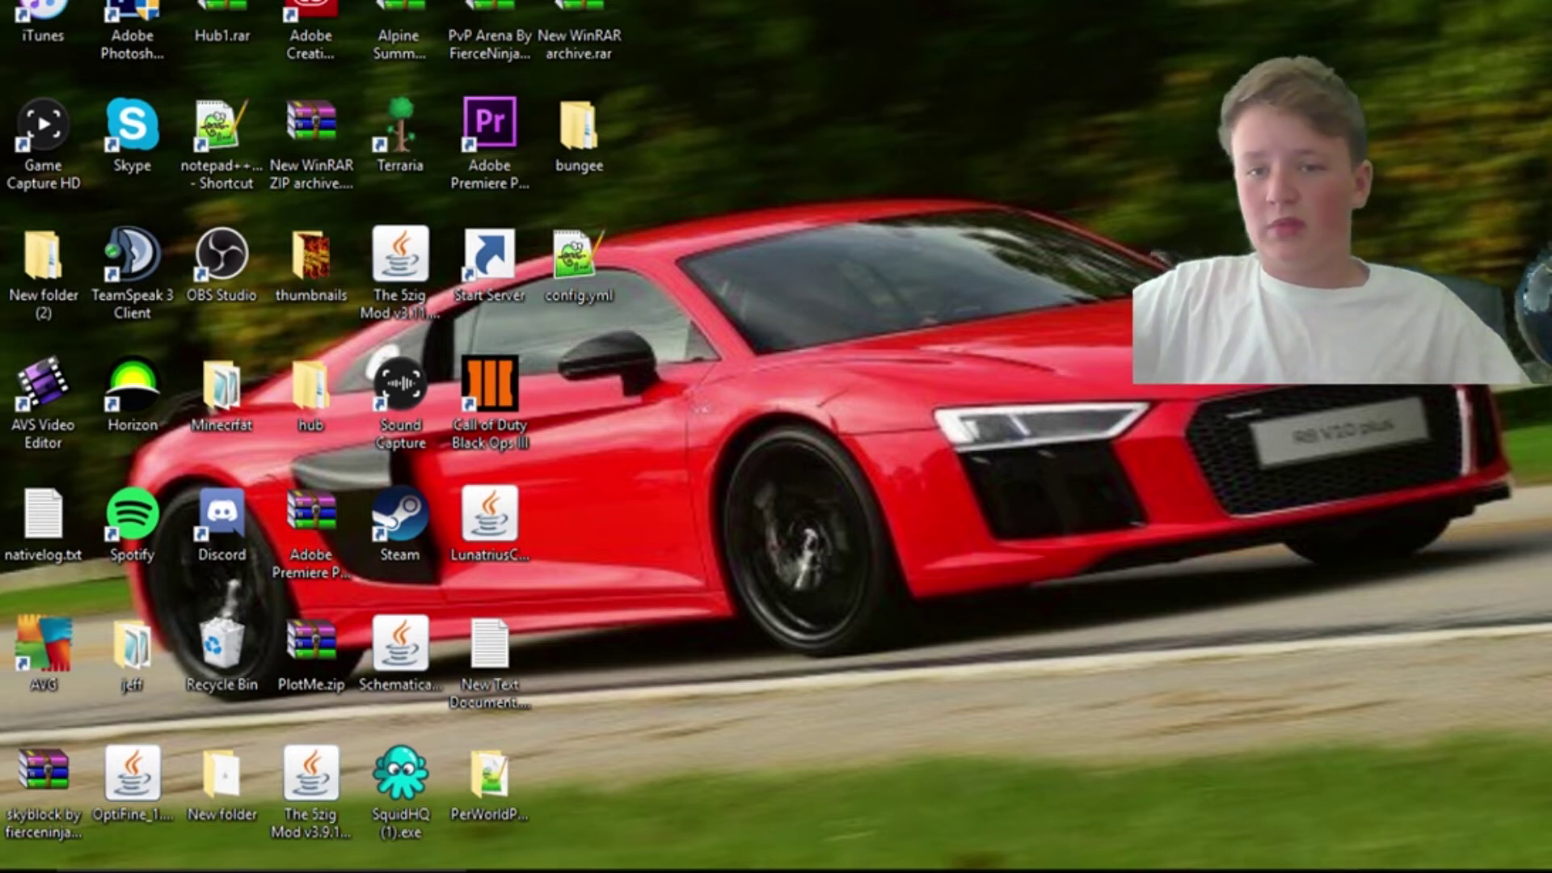
right_click(1307, 164)
click(1062, 773)
Step: Create a new folder on the desktop and name it "Bungee server"
right_click(985, 403)
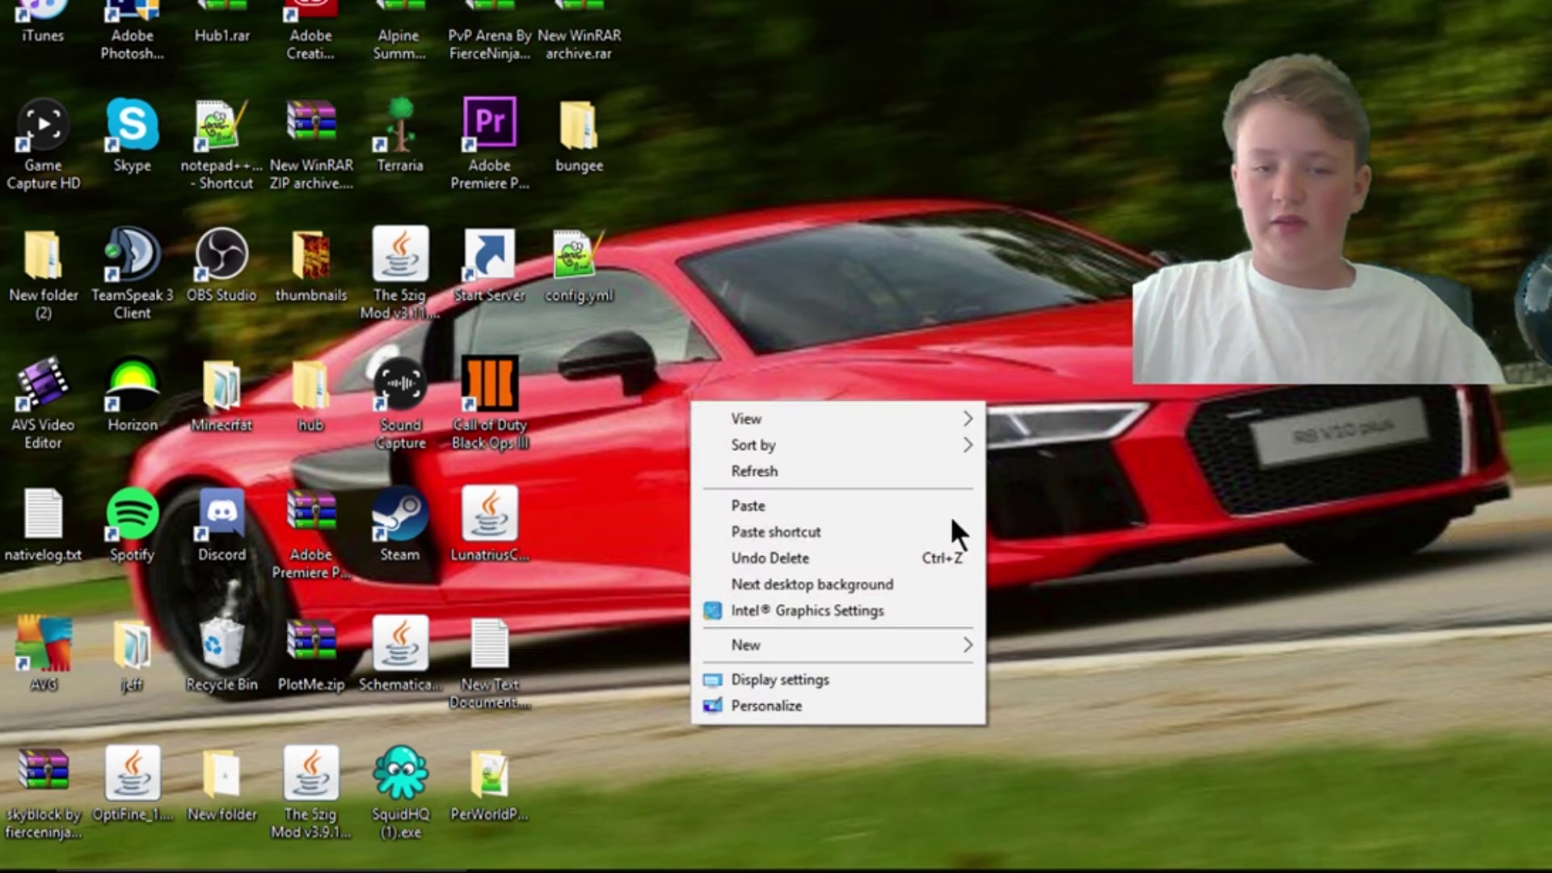
mouse_move(807, 647)
click(442, 322)
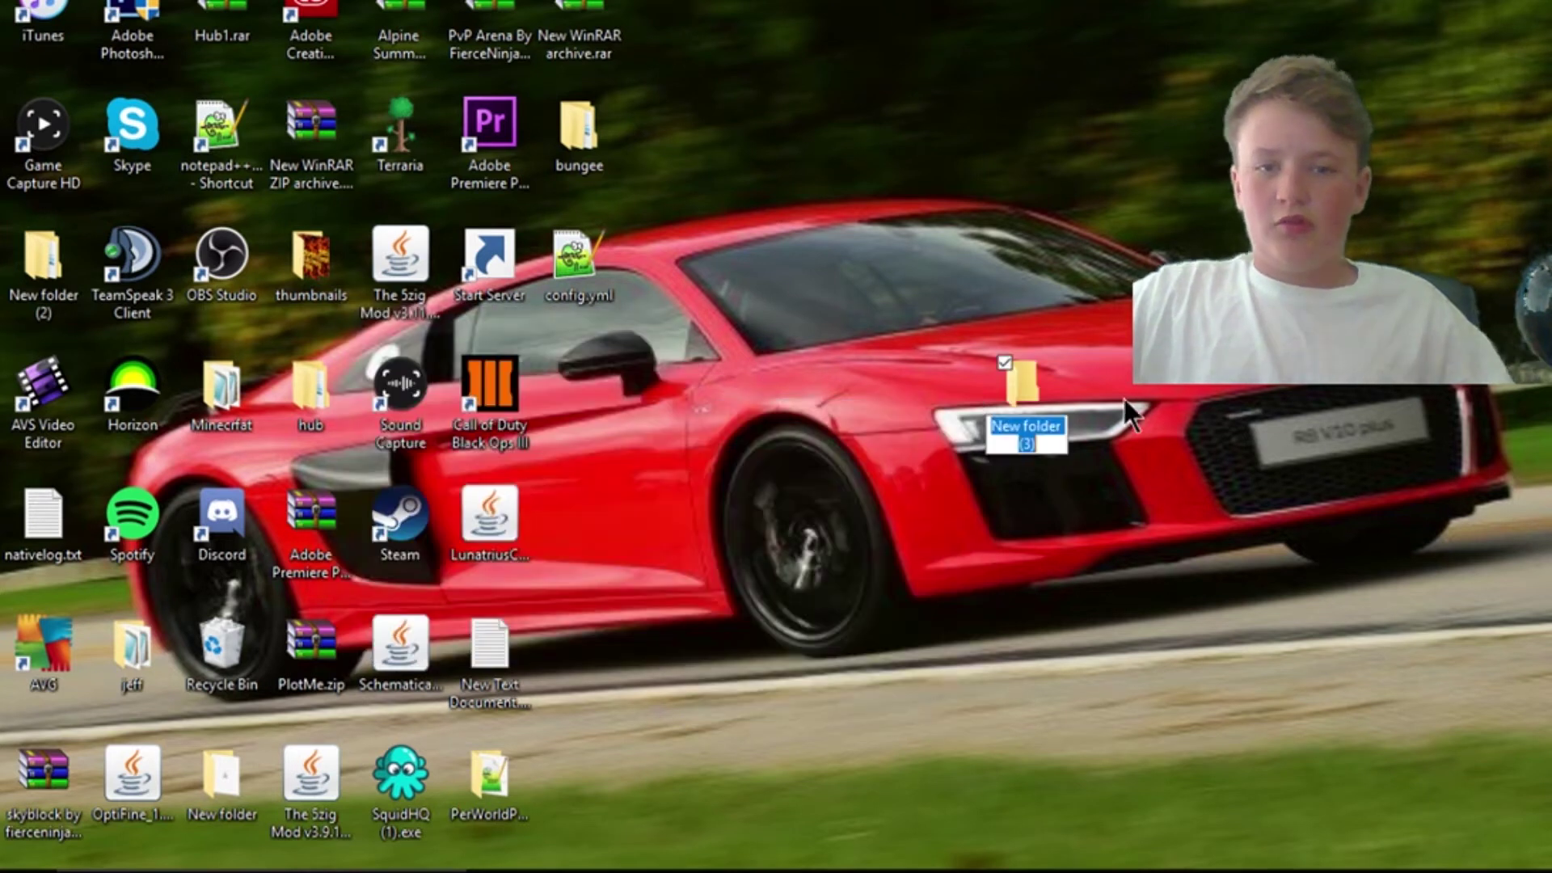
text(Bung)
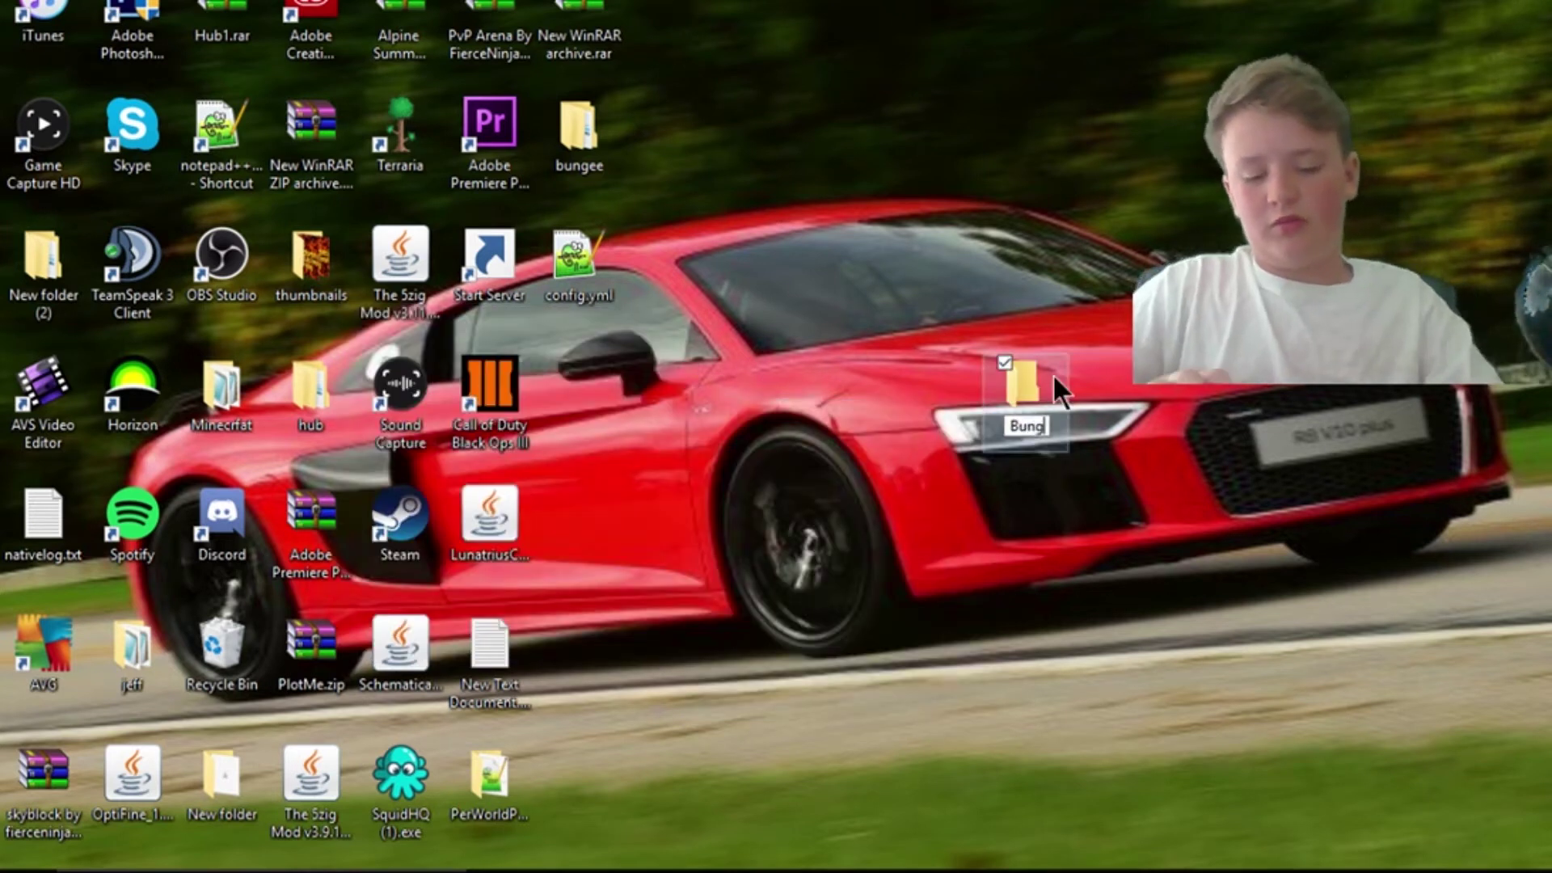
text(ees)
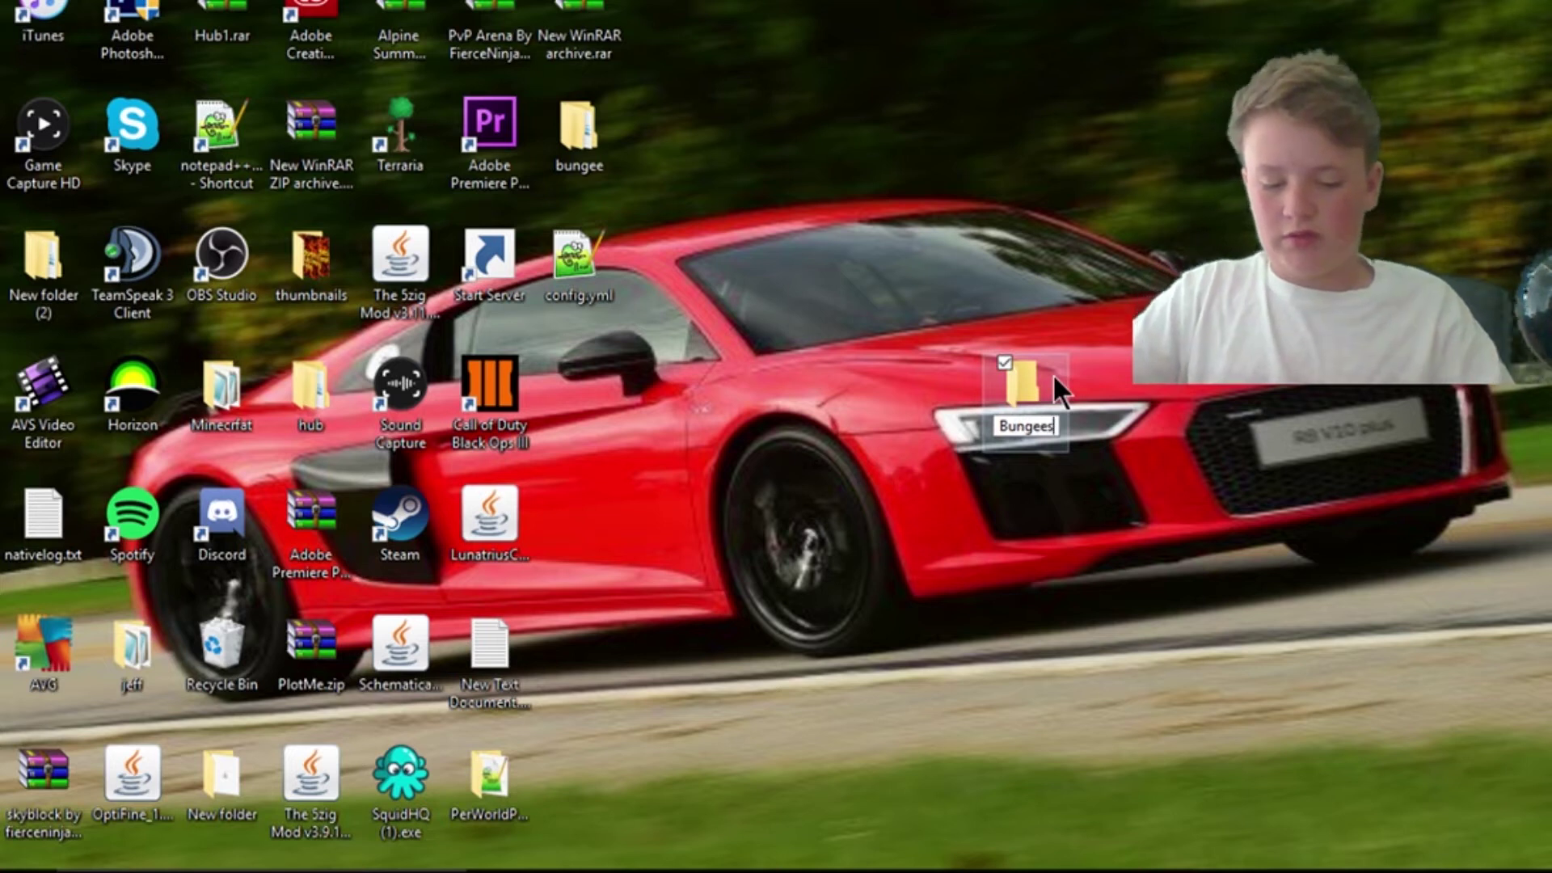
text(e)
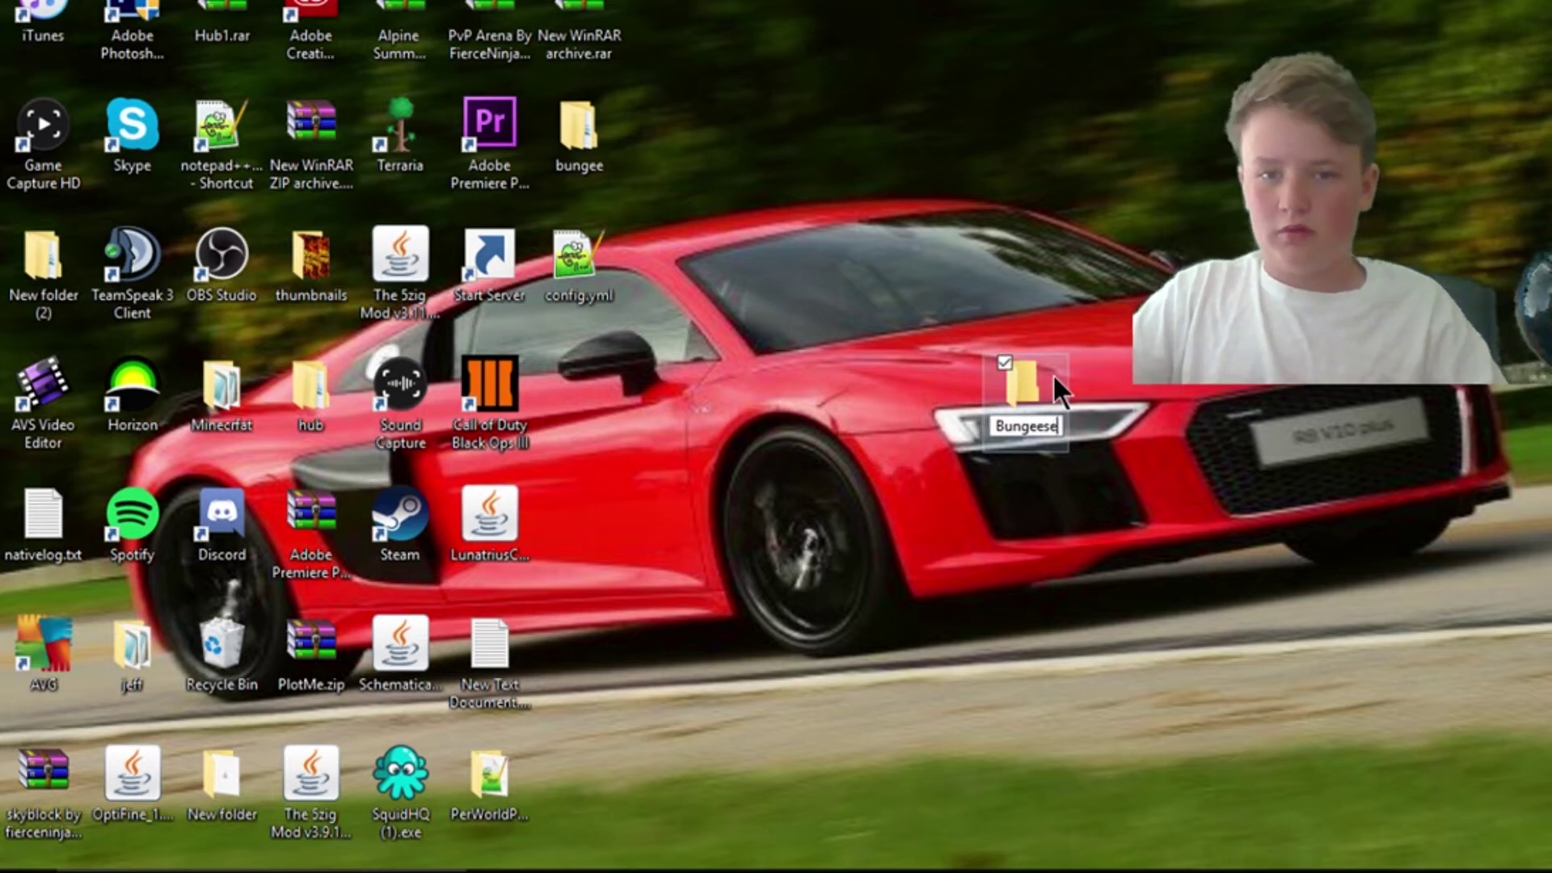
key(BackSpace)
key(BackSpace)
key(BackSpace)
text(e s)
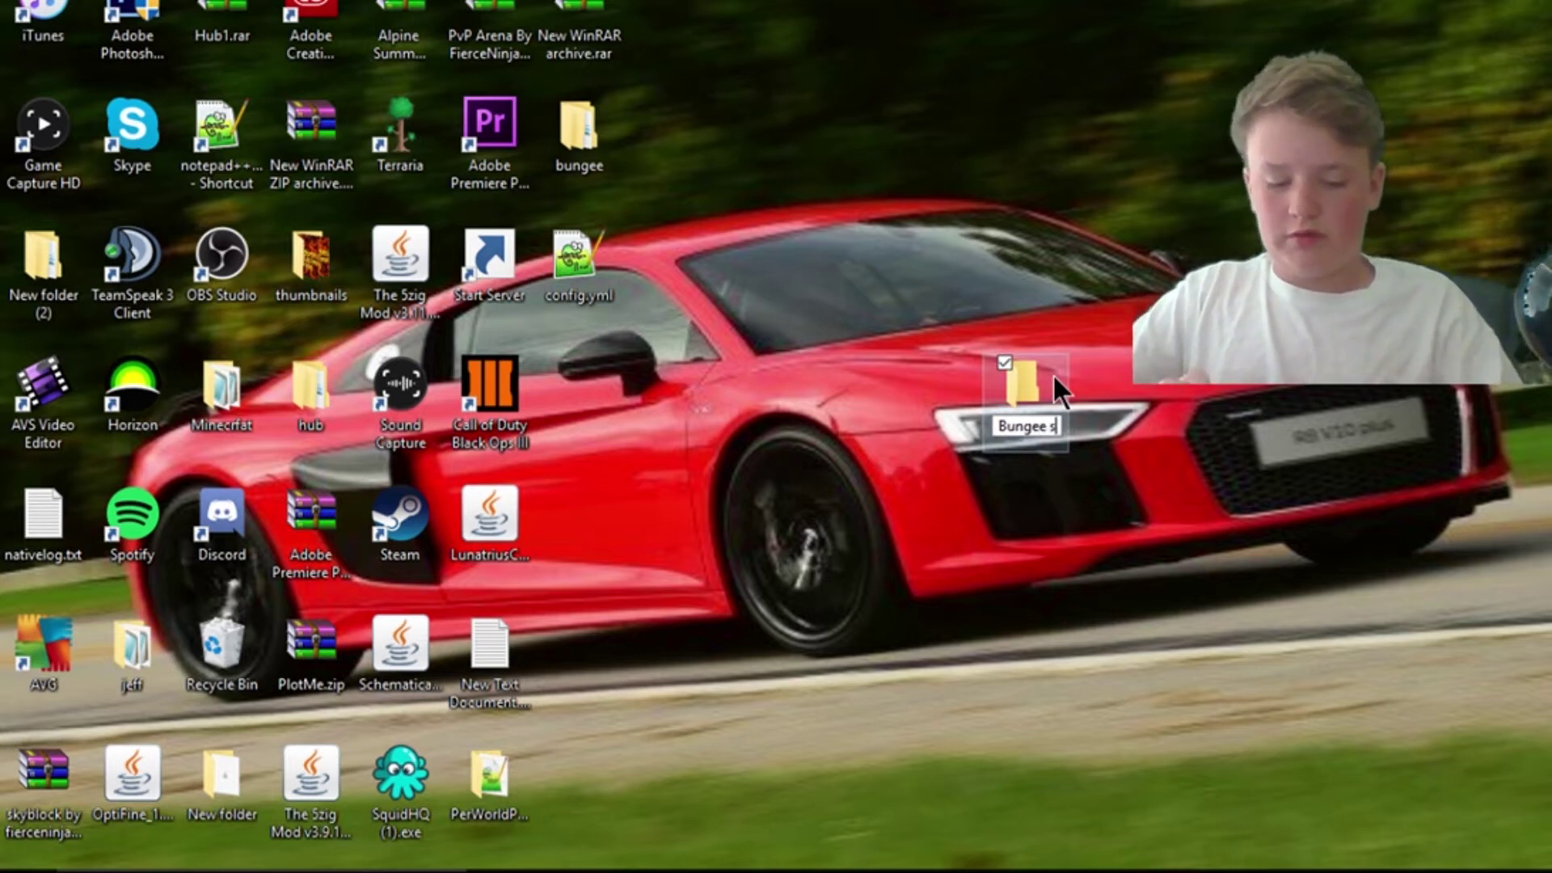
text(erver)
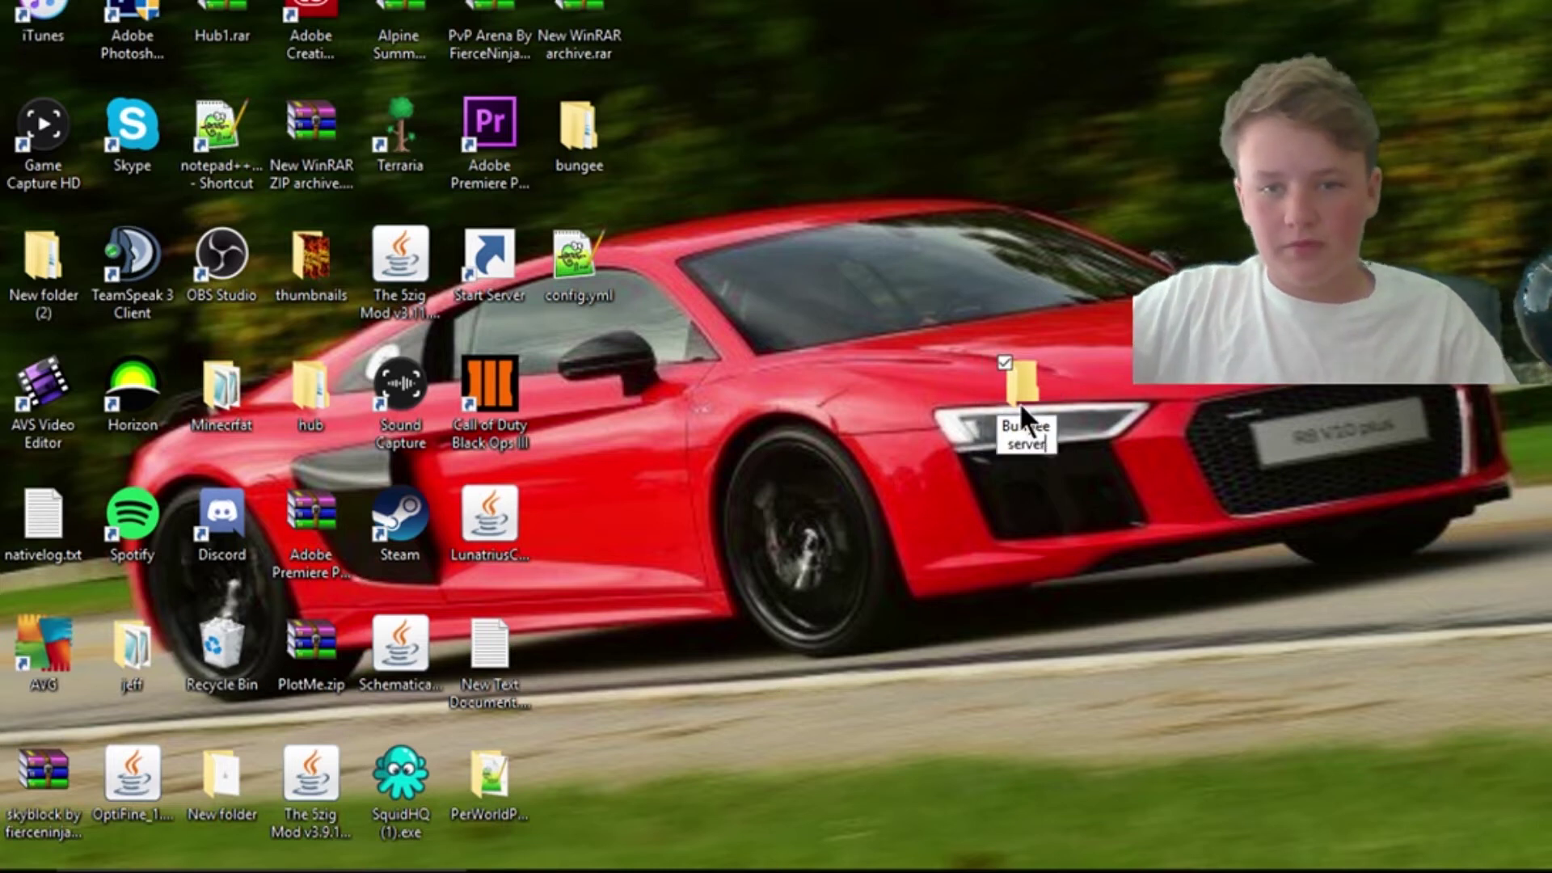
click(1158, 556)
Step: Open the Bungee server folder and create a subfolder named "Bungee" in it
double_click(1022, 385)
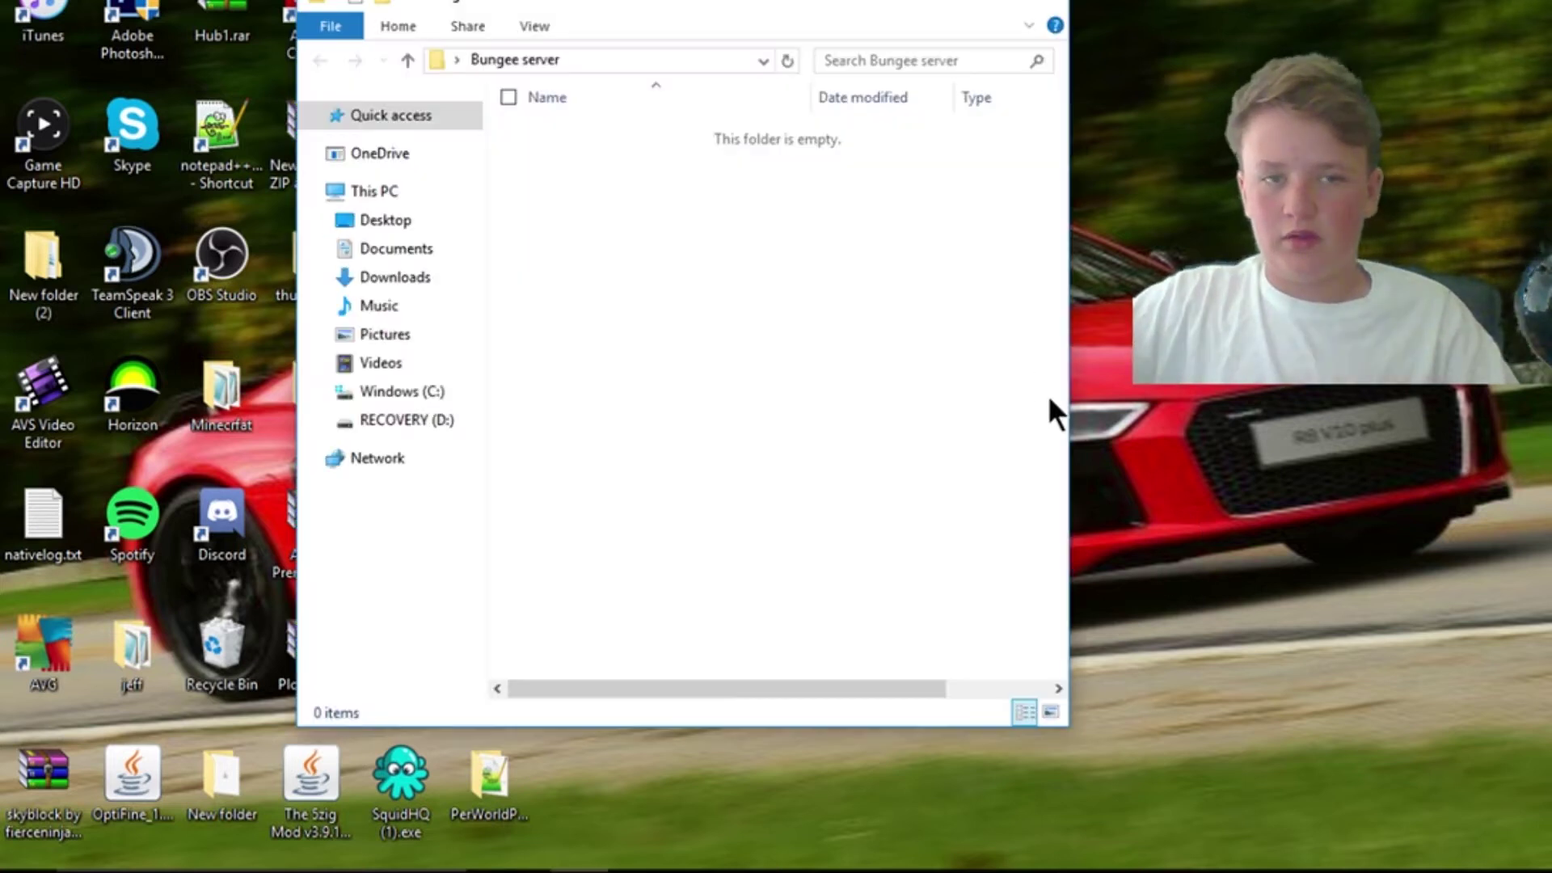
drag(775, 12, 1103, 6)
right_click(1031, 310)
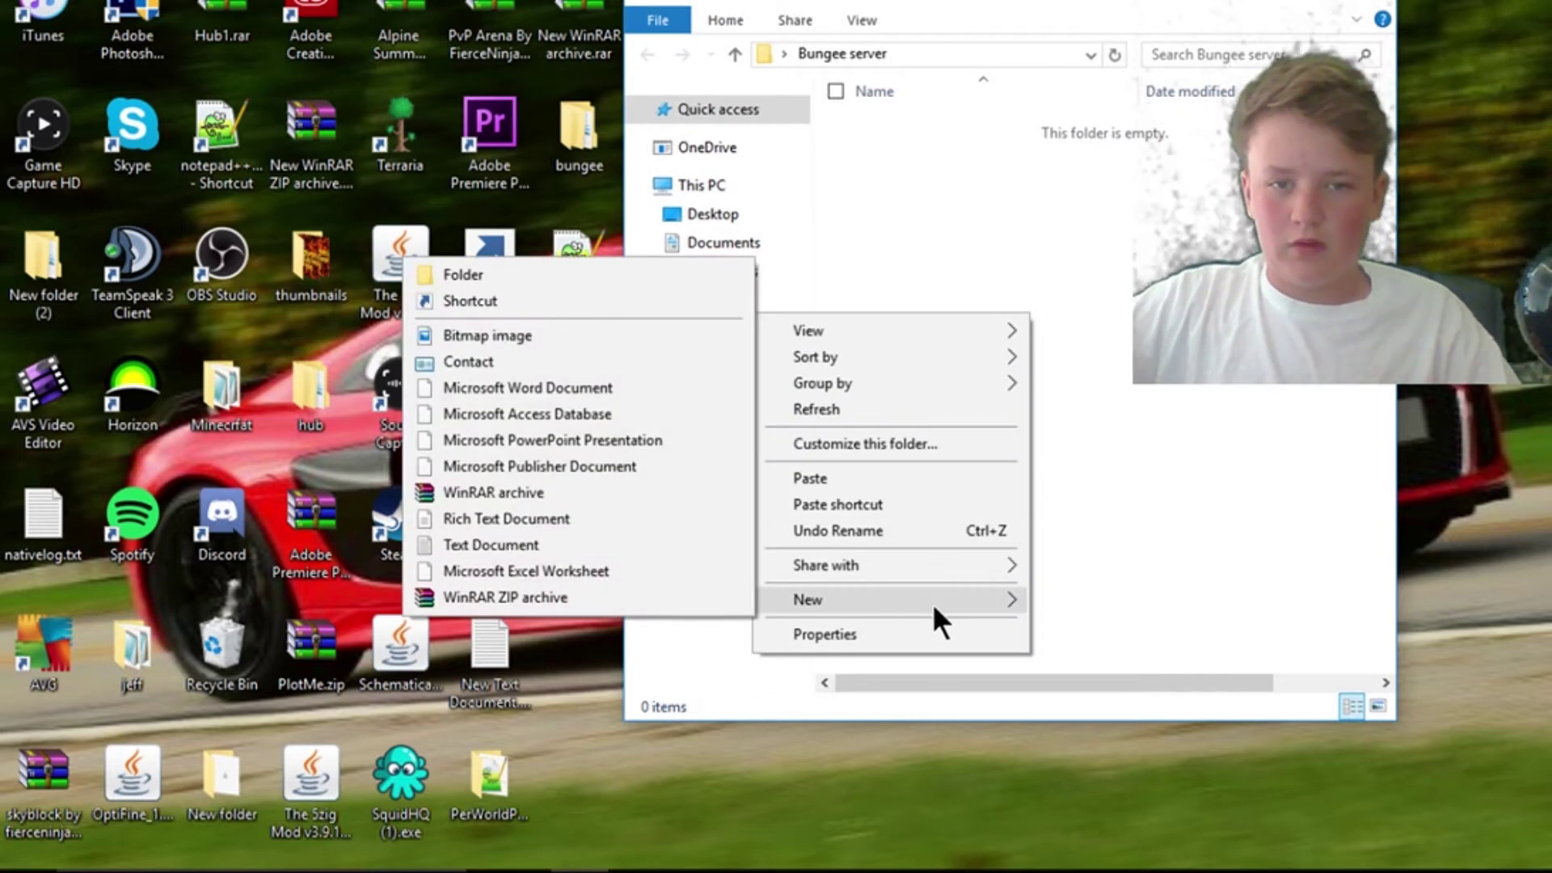
mouse_move(929, 602)
click(465, 275)
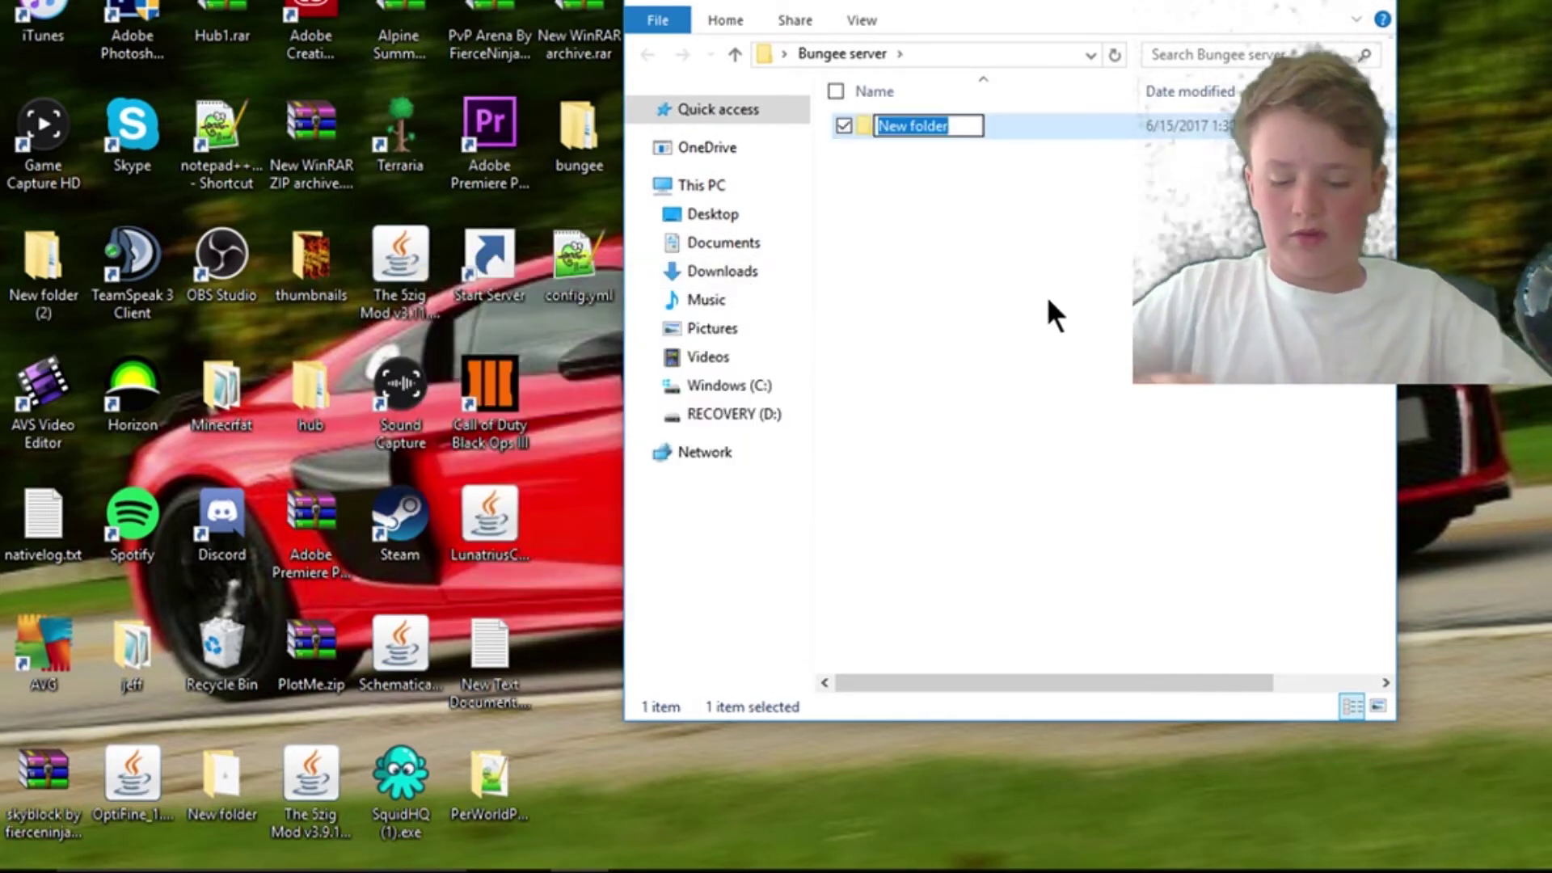
text(Bungee)
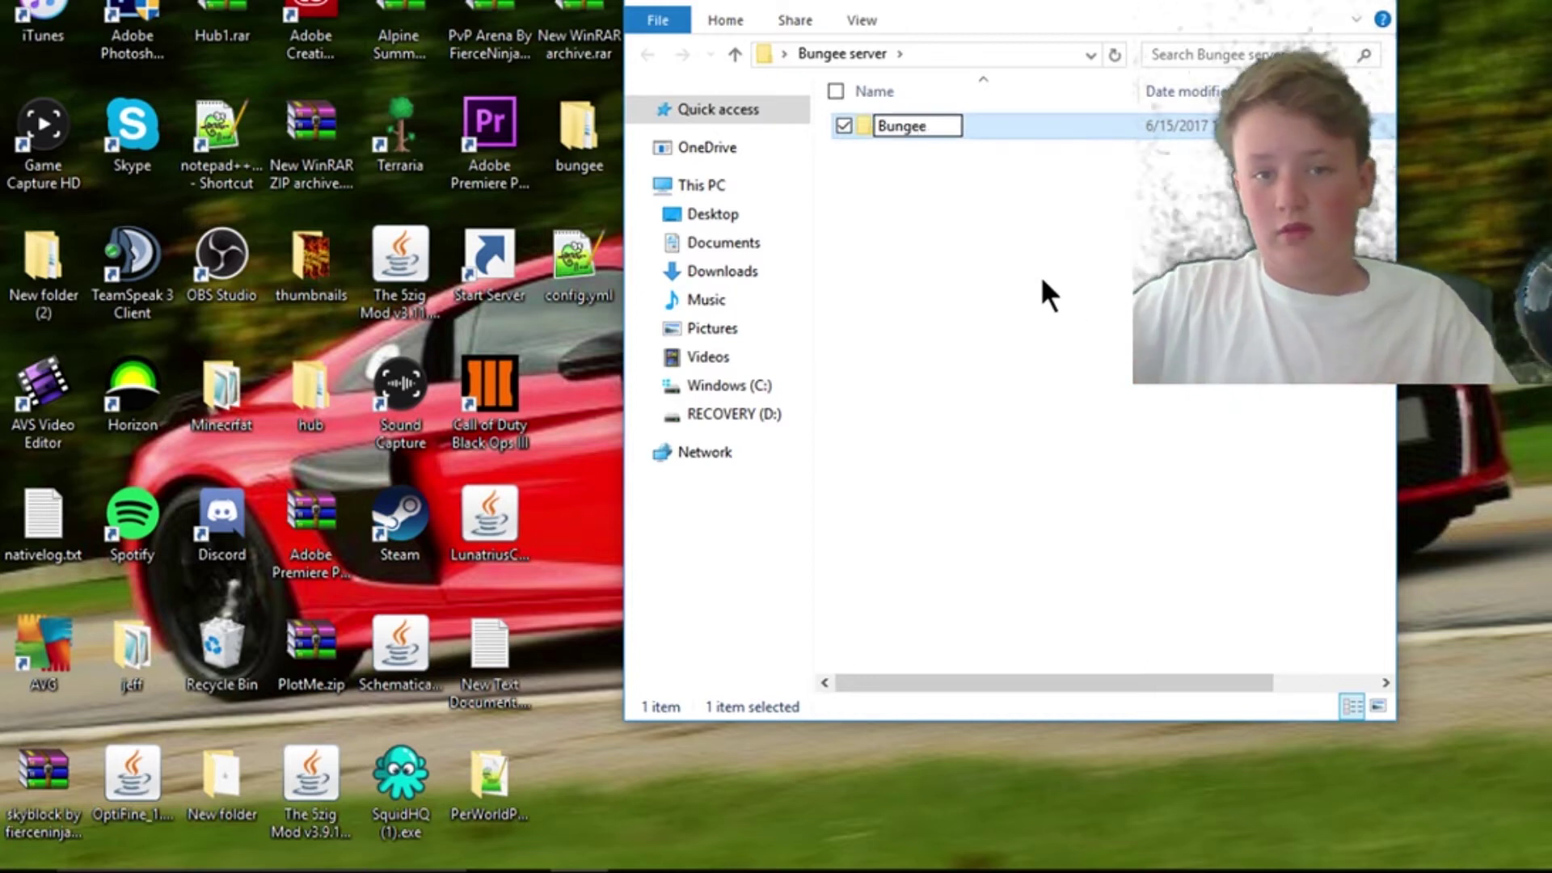
click(1043, 293)
Step: Open the Bungee subfolder and move the BungeeCord.jar file from the desktop into it
drag(915, 9, 684, 10)
double_click(645, 154)
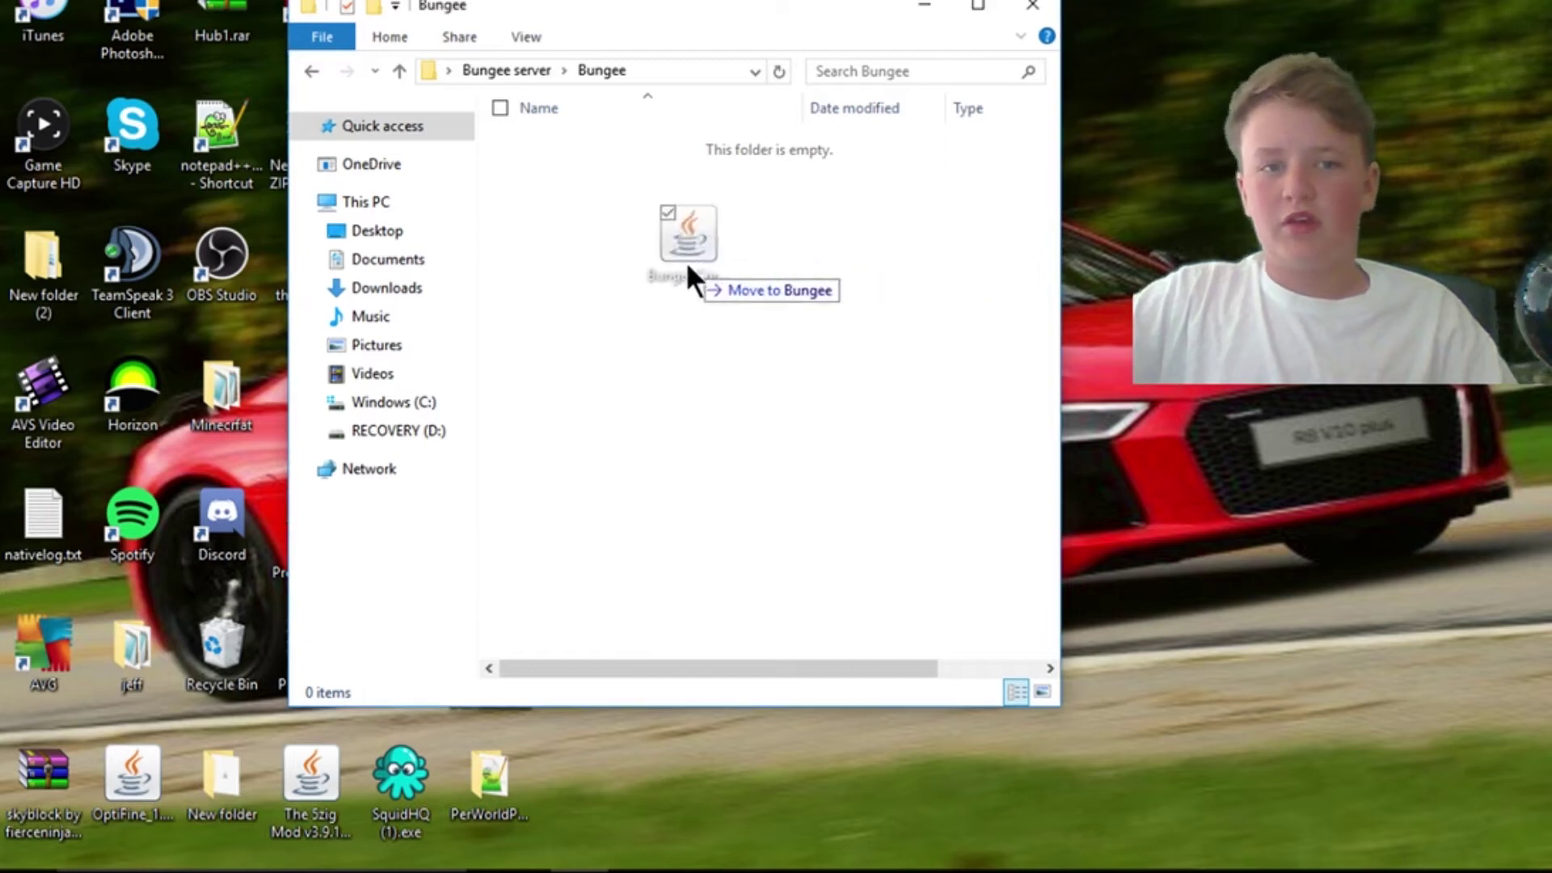
drag(685, 260, 647, 283)
Step: Create a new text document in the Bungee folder beside BungeeCord.jar
right_click(612, 233)
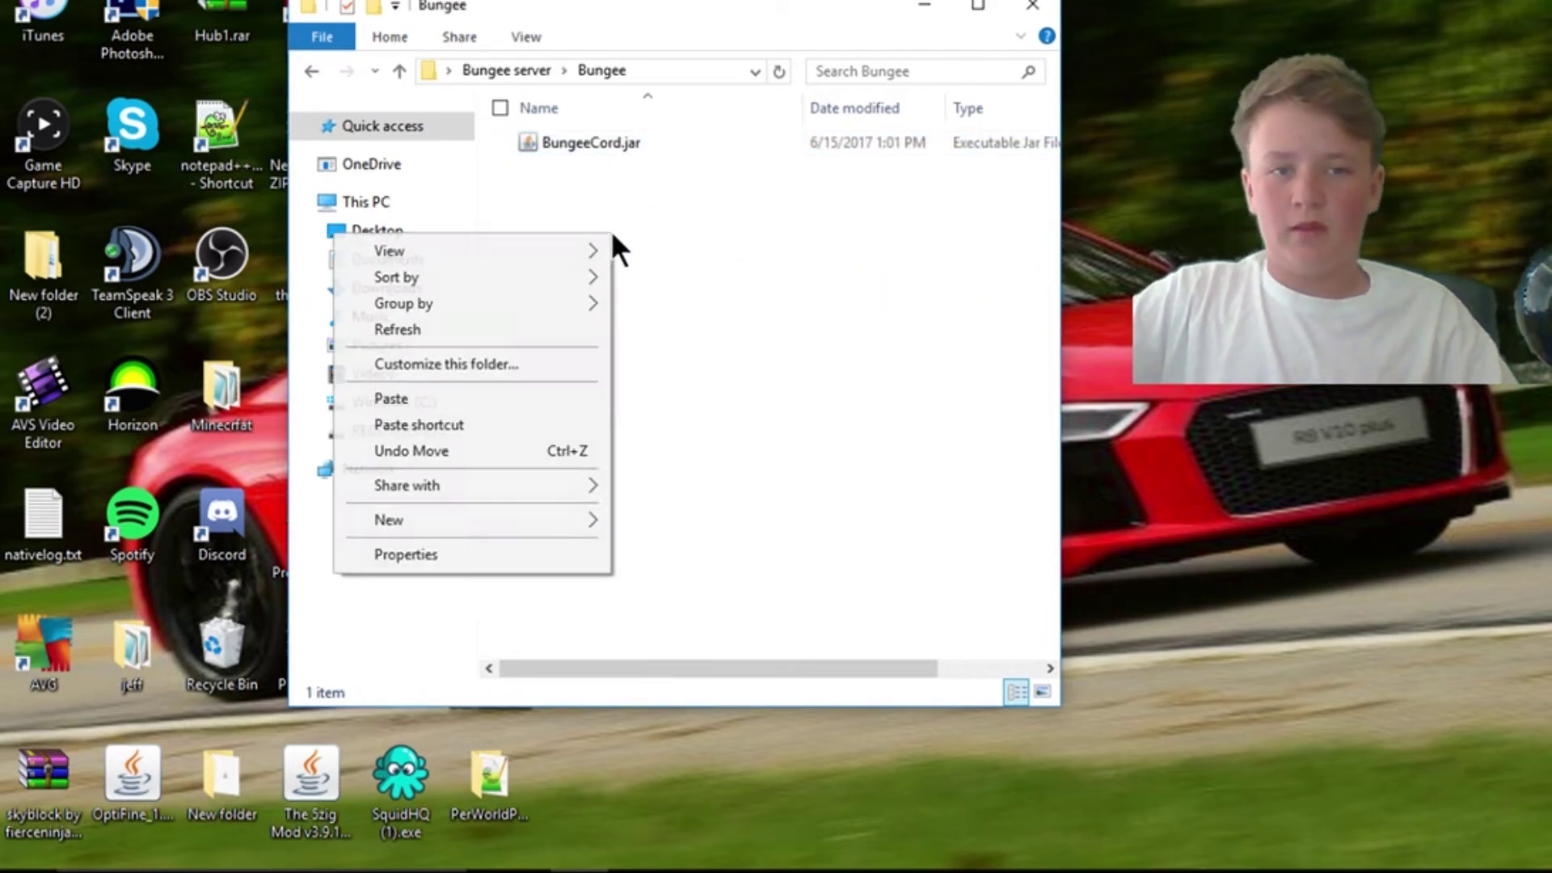
mouse_move(469, 521)
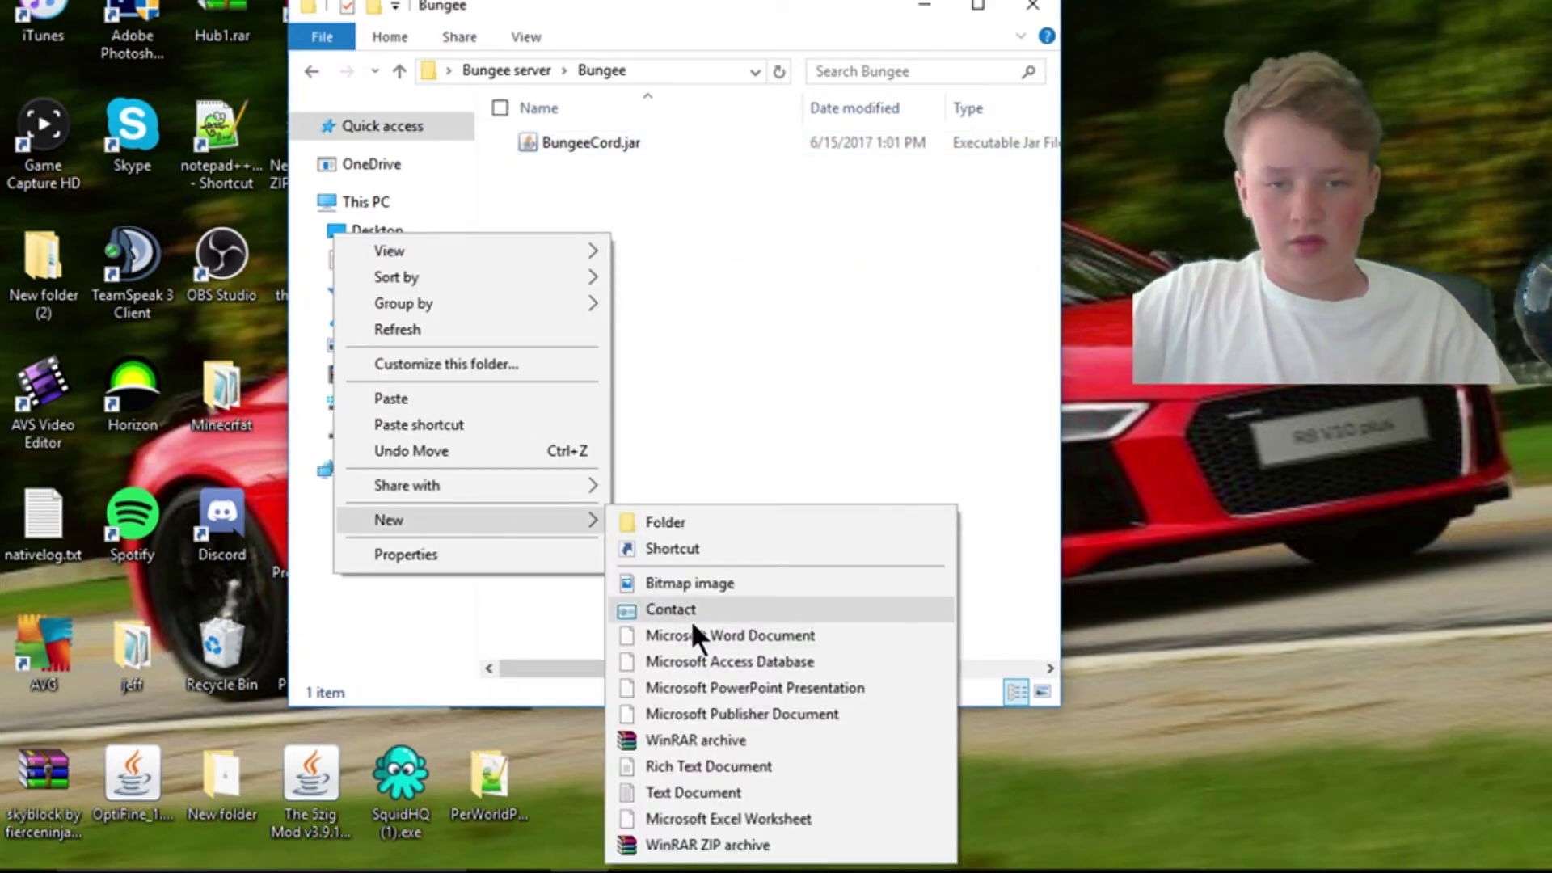
click(657, 791)
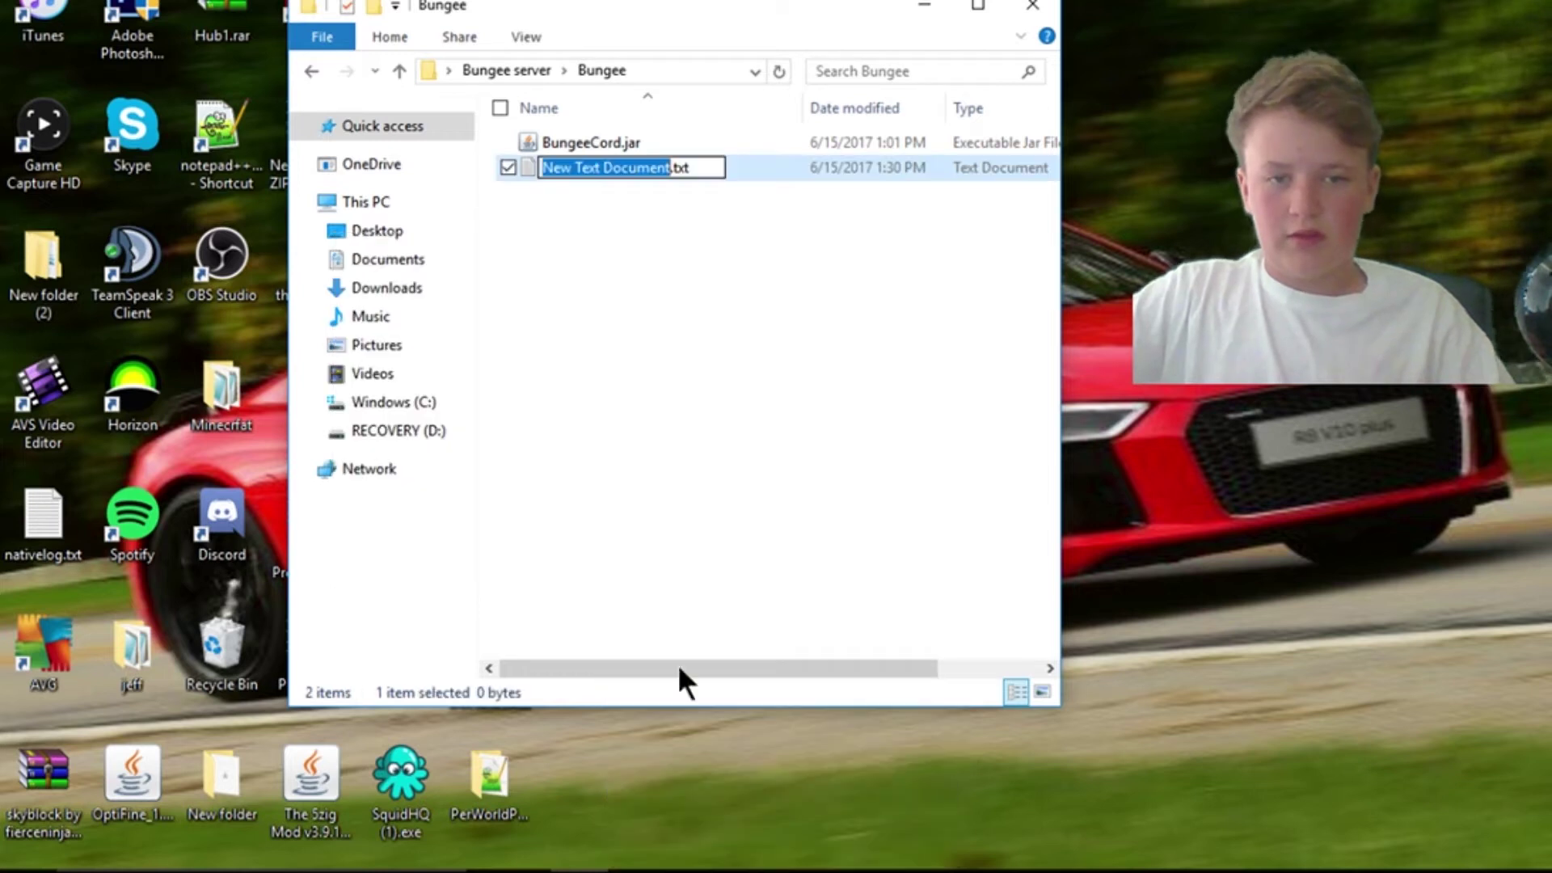
Step: Try to paste the previously copied Run.bat into the Bungee folder
right_click(620, 307)
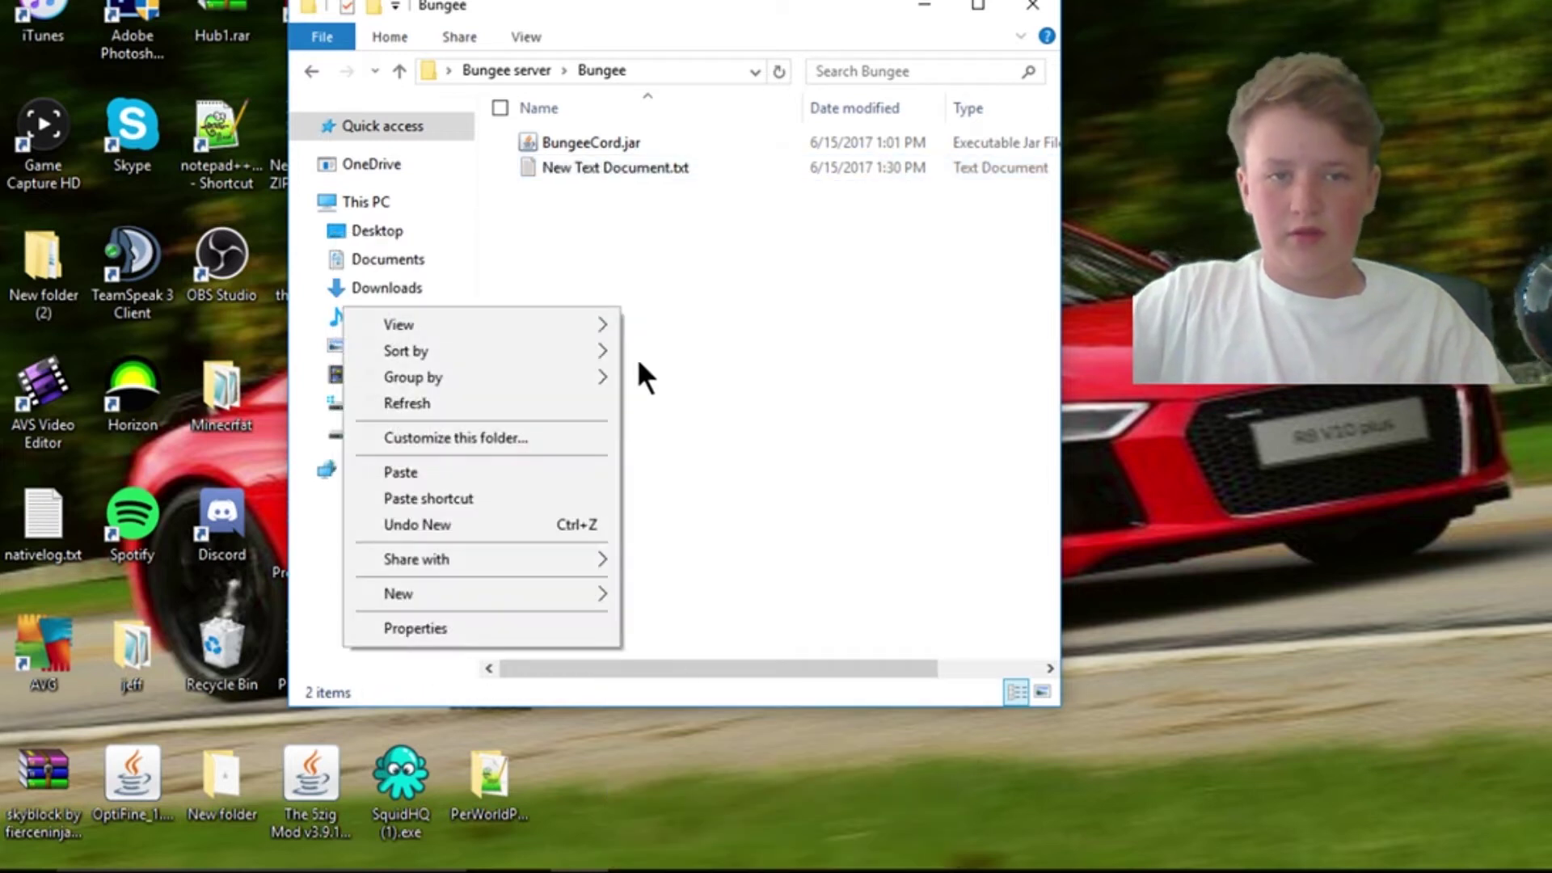
click(447, 494)
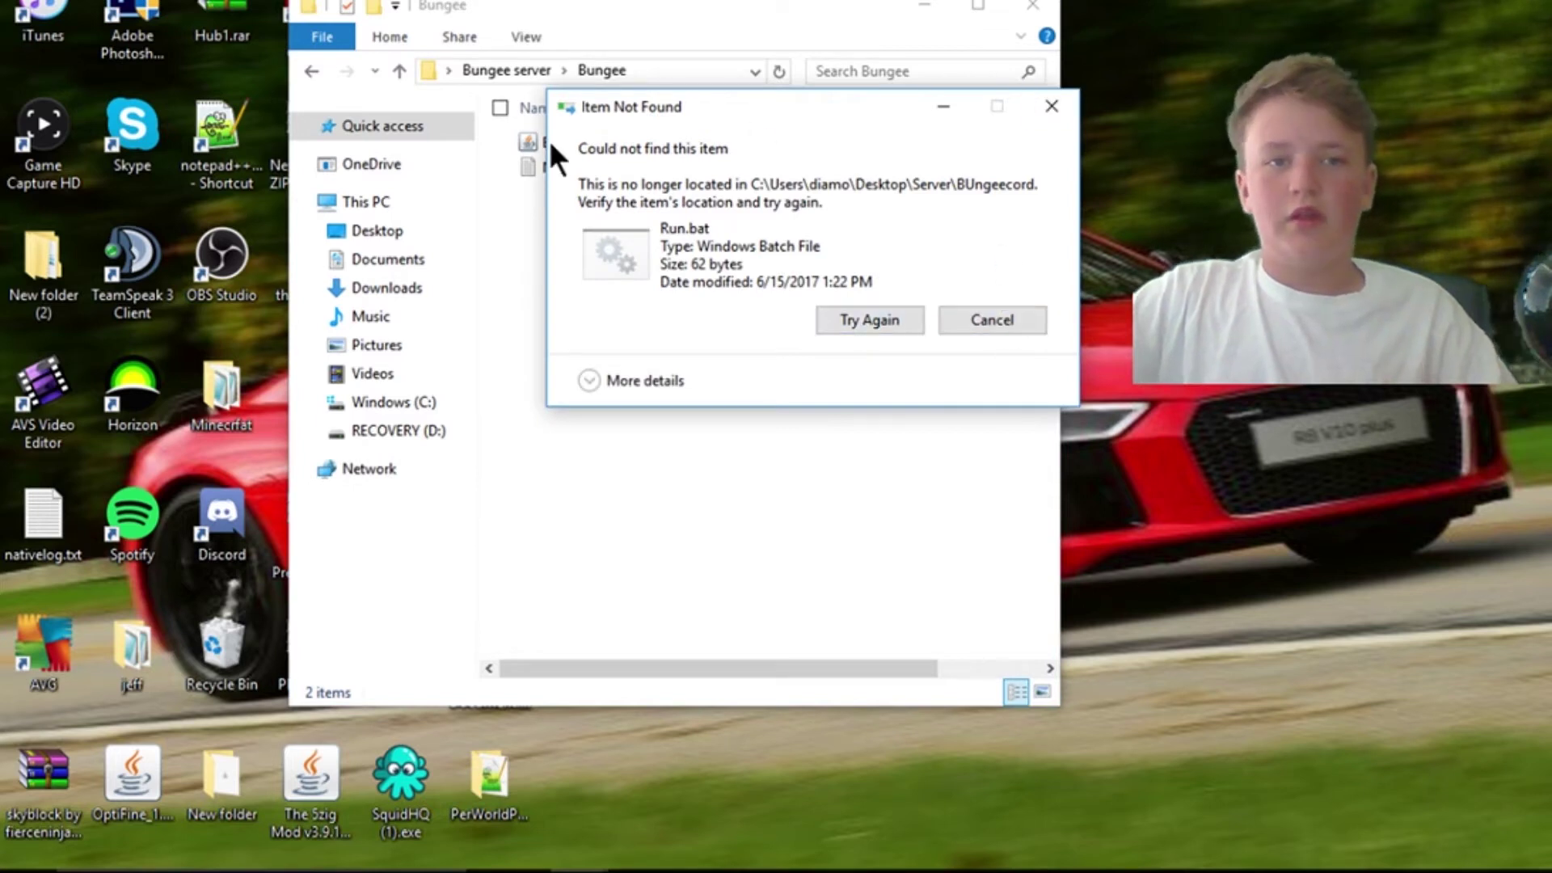
click(1051, 106)
Step: Open the new text document and copy the BungeeCord startup script for Windows from the SpigotMC wiki page into it
click(717, 170)
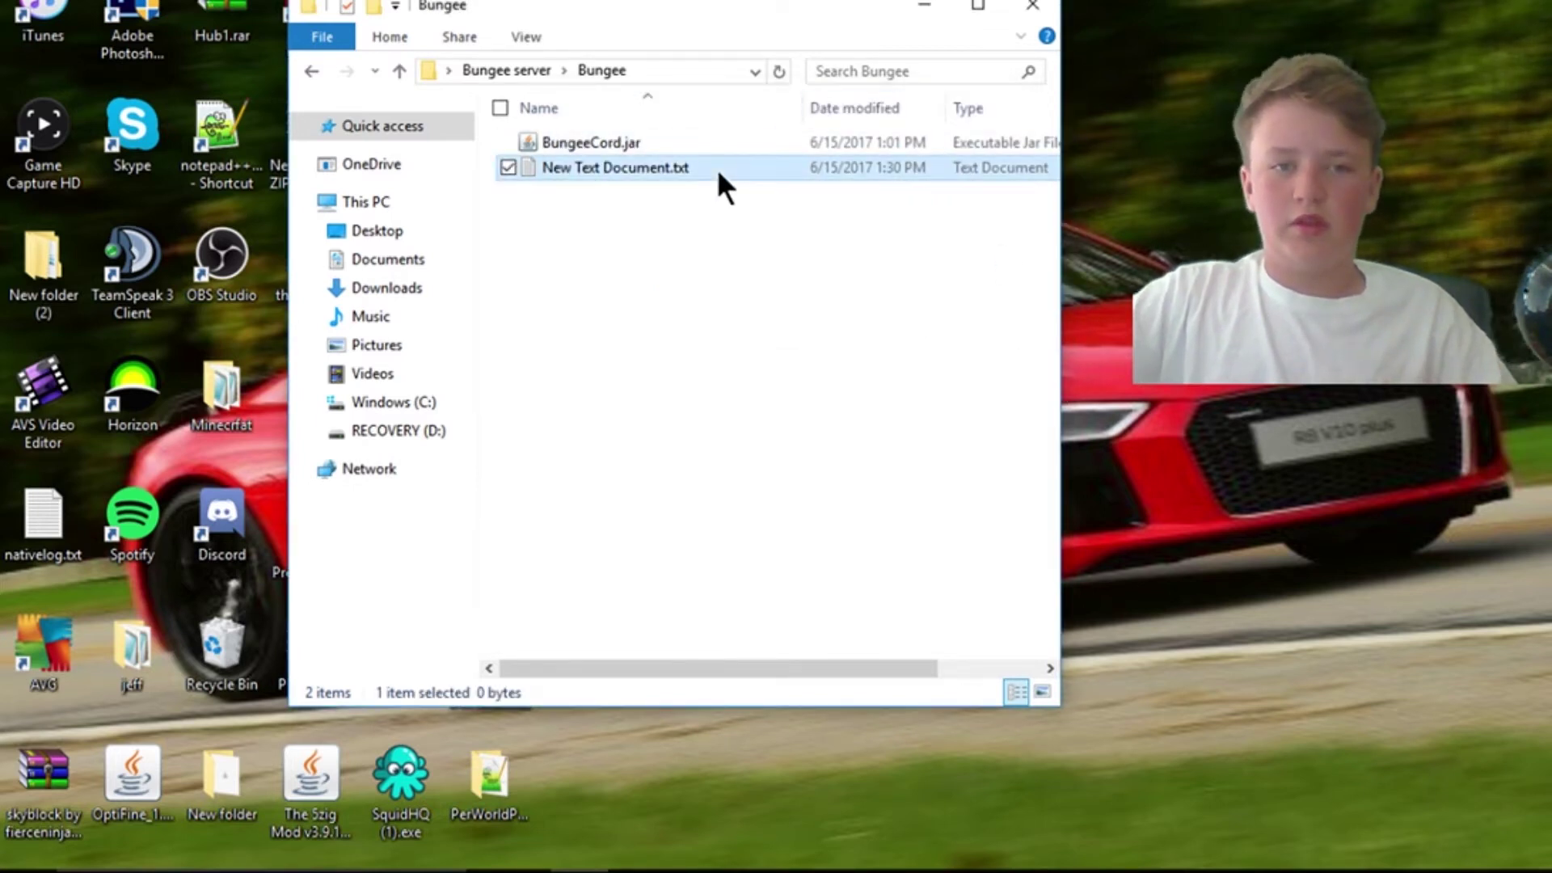
right_click(716, 168)
click(444, 171)
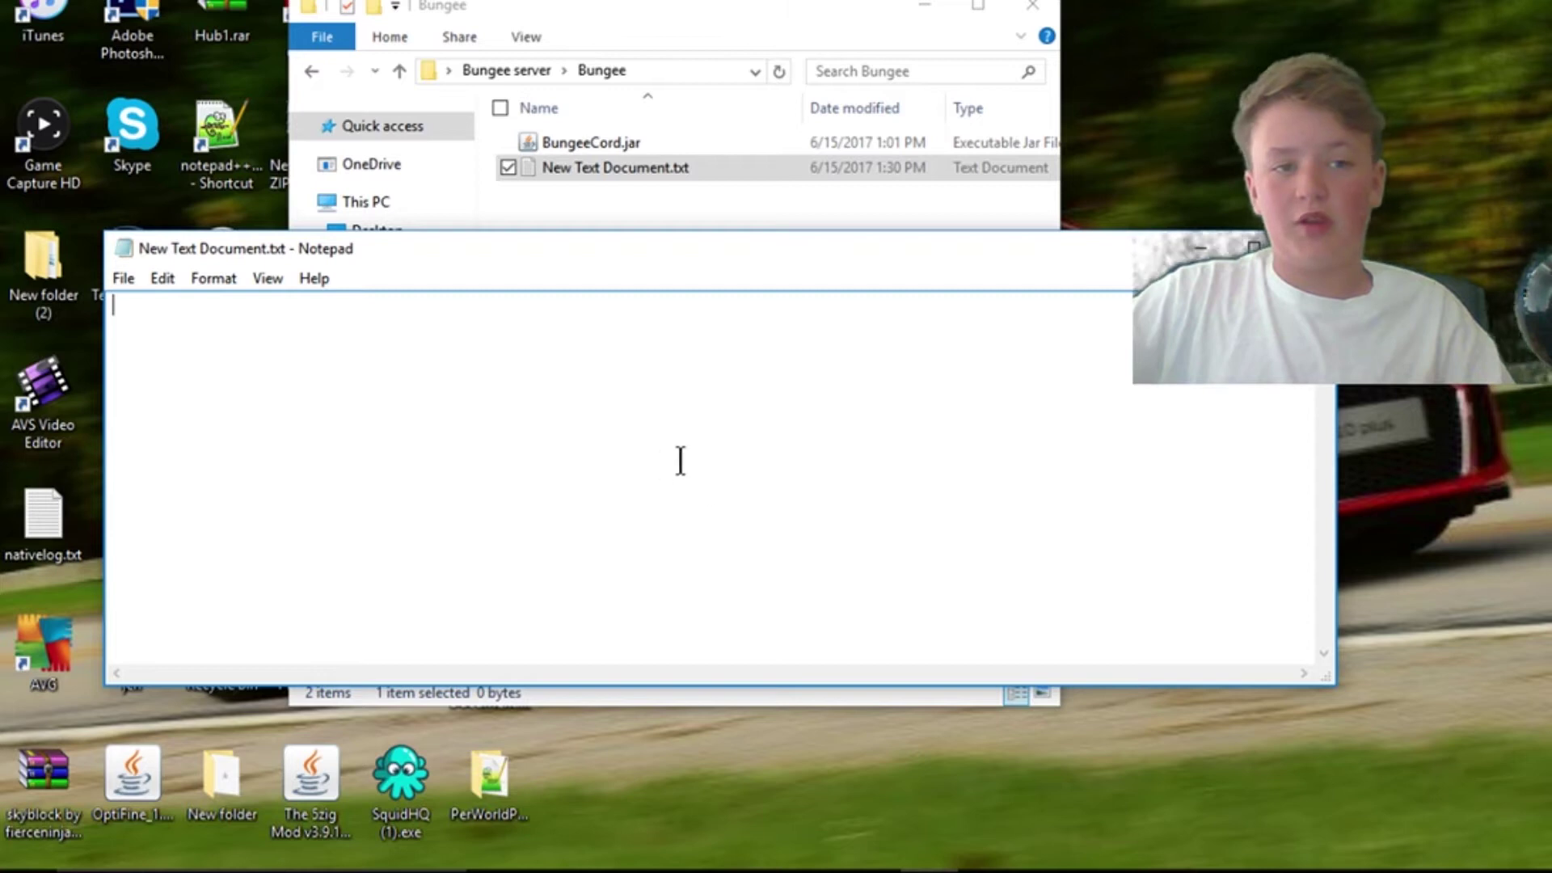
click(637, 864)
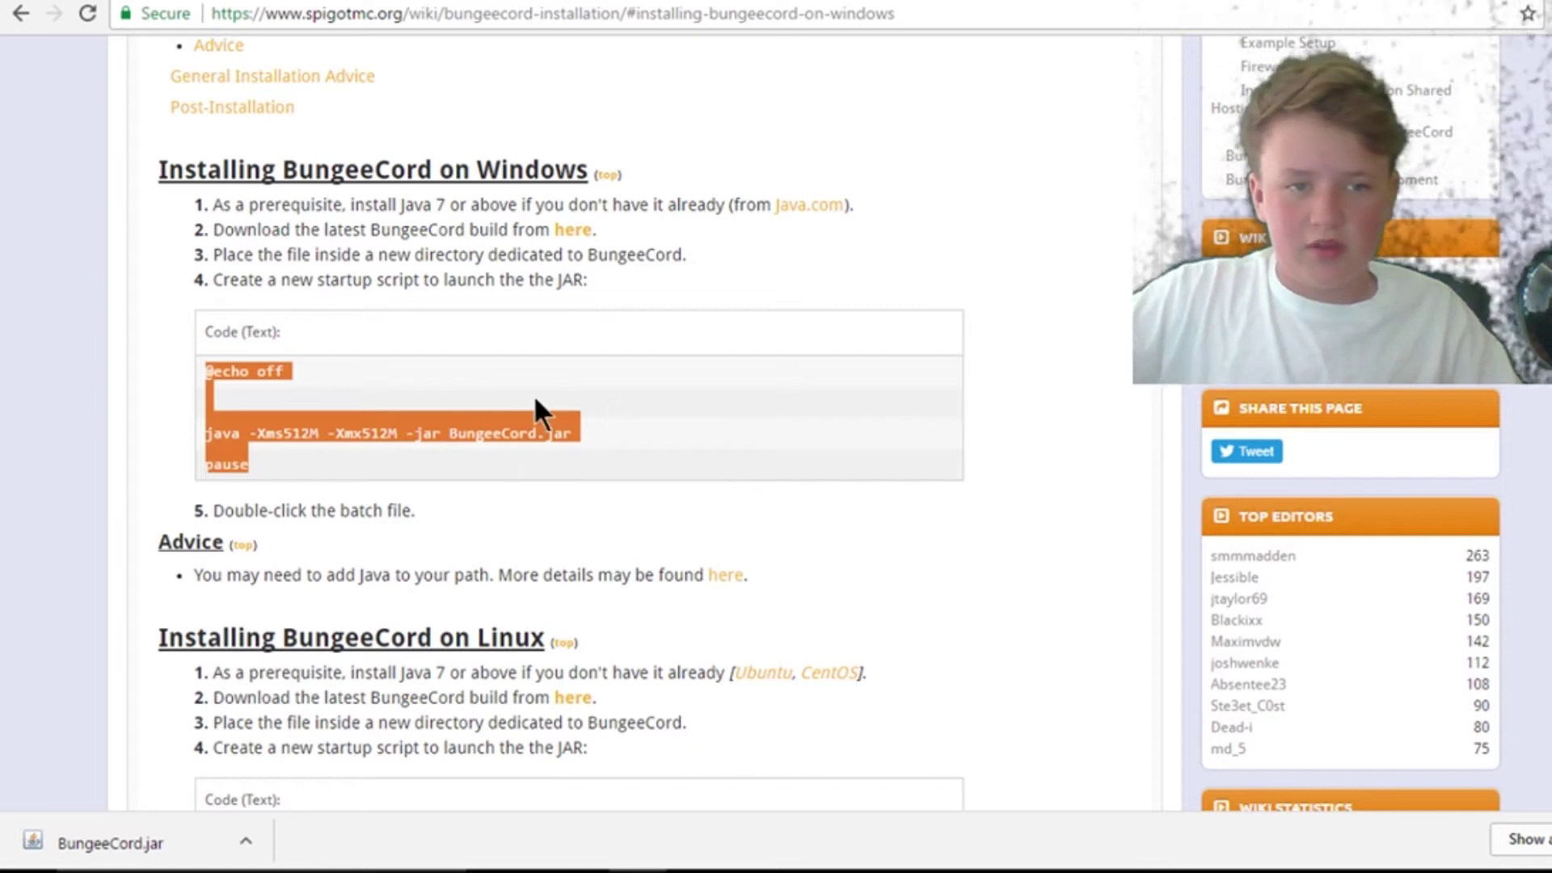
drag(209, 371, 346, 449)
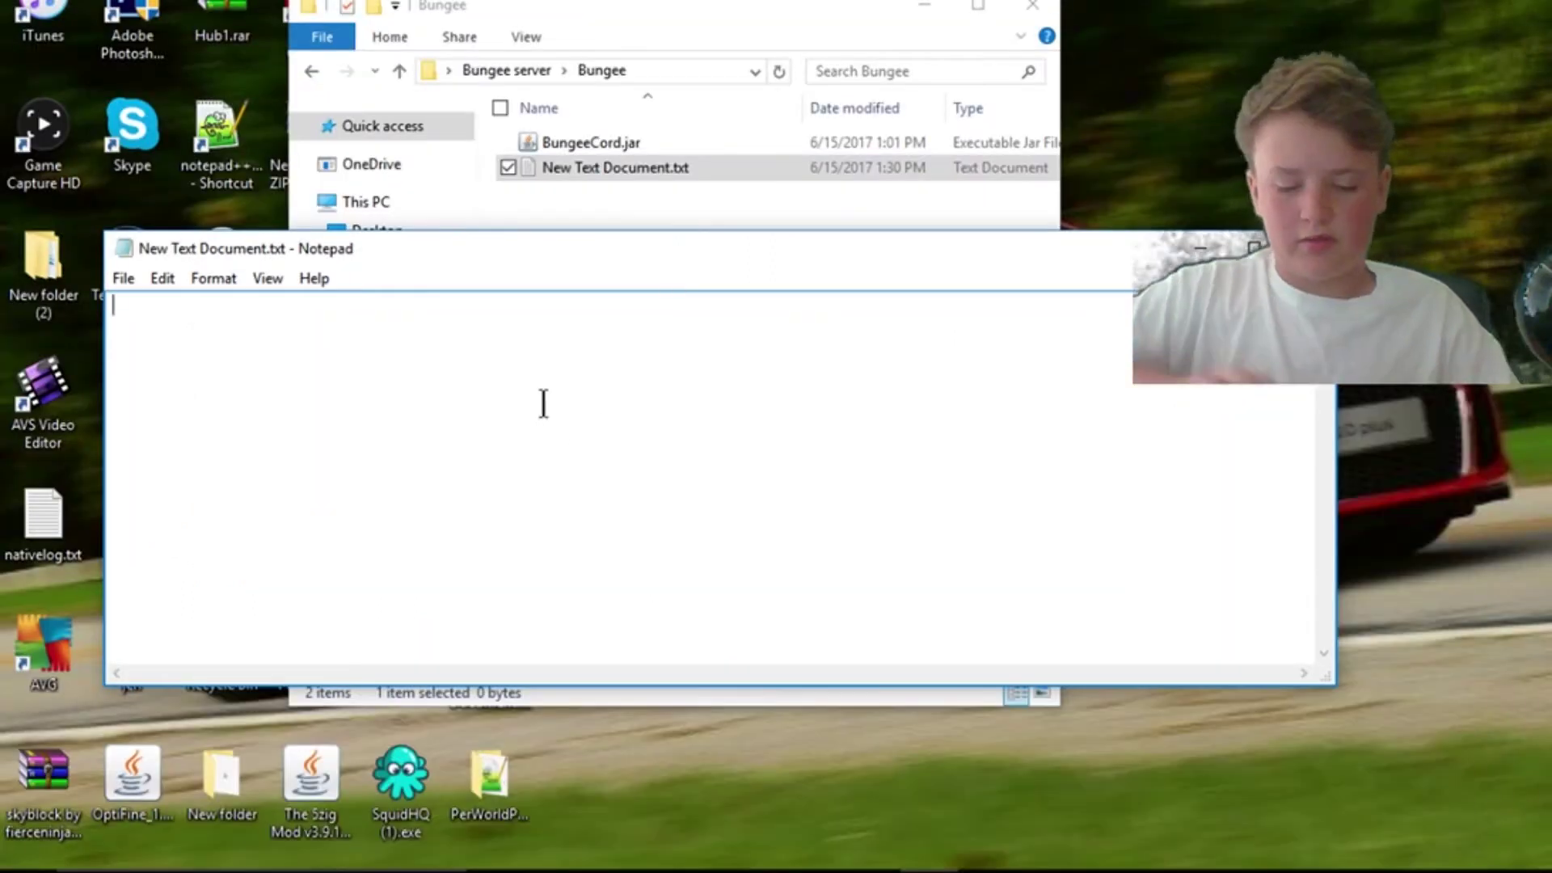
text(@echo off  java -Xms512M -Xmx512M -jar BungeeCord.jar pause)
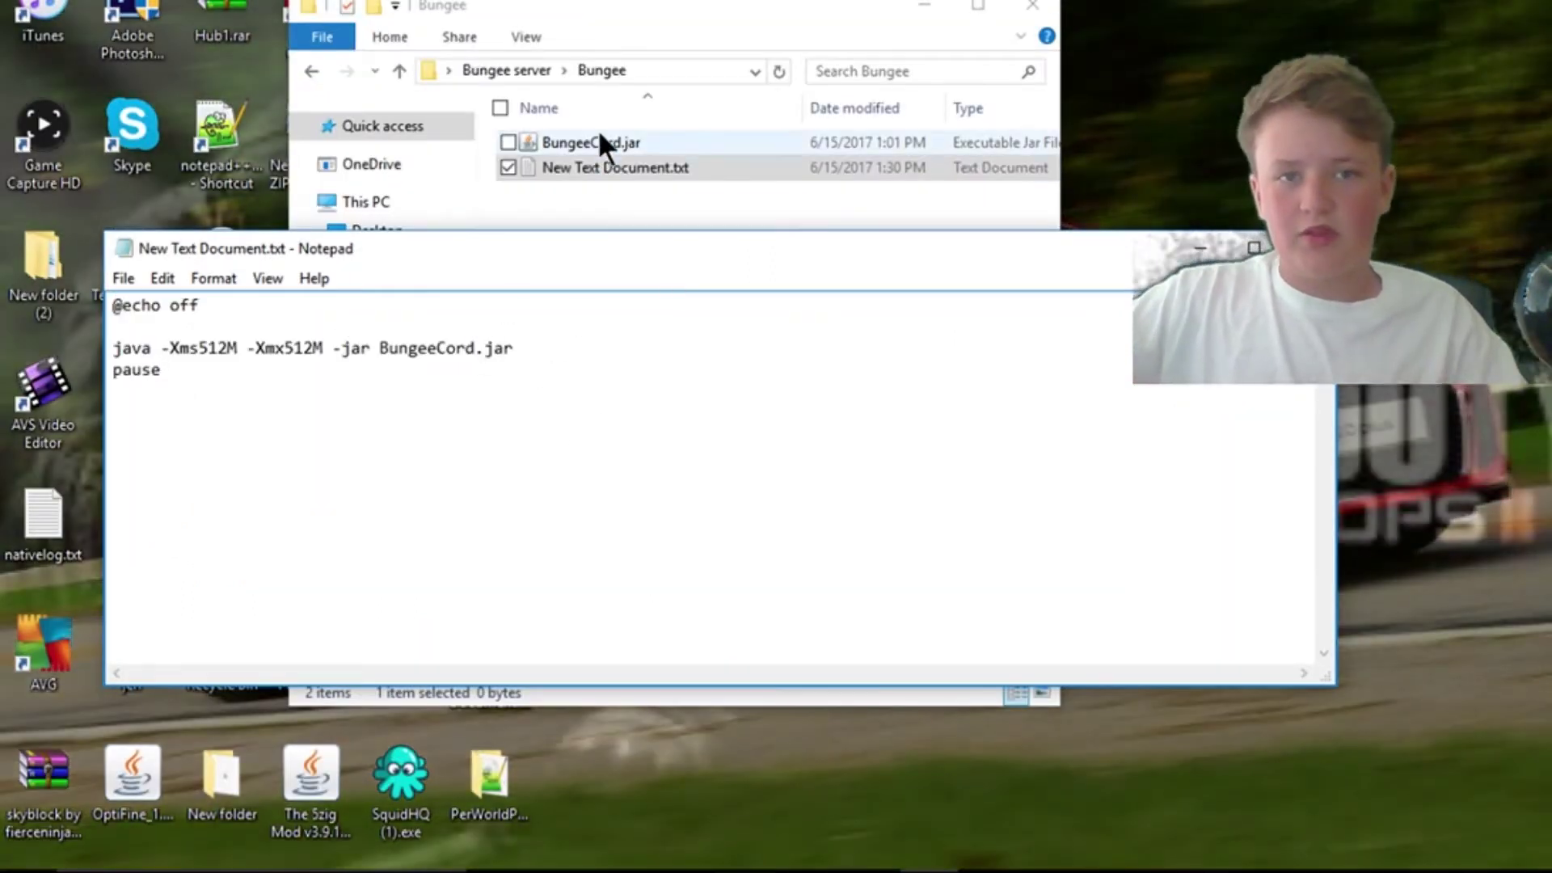
click(598, 143)
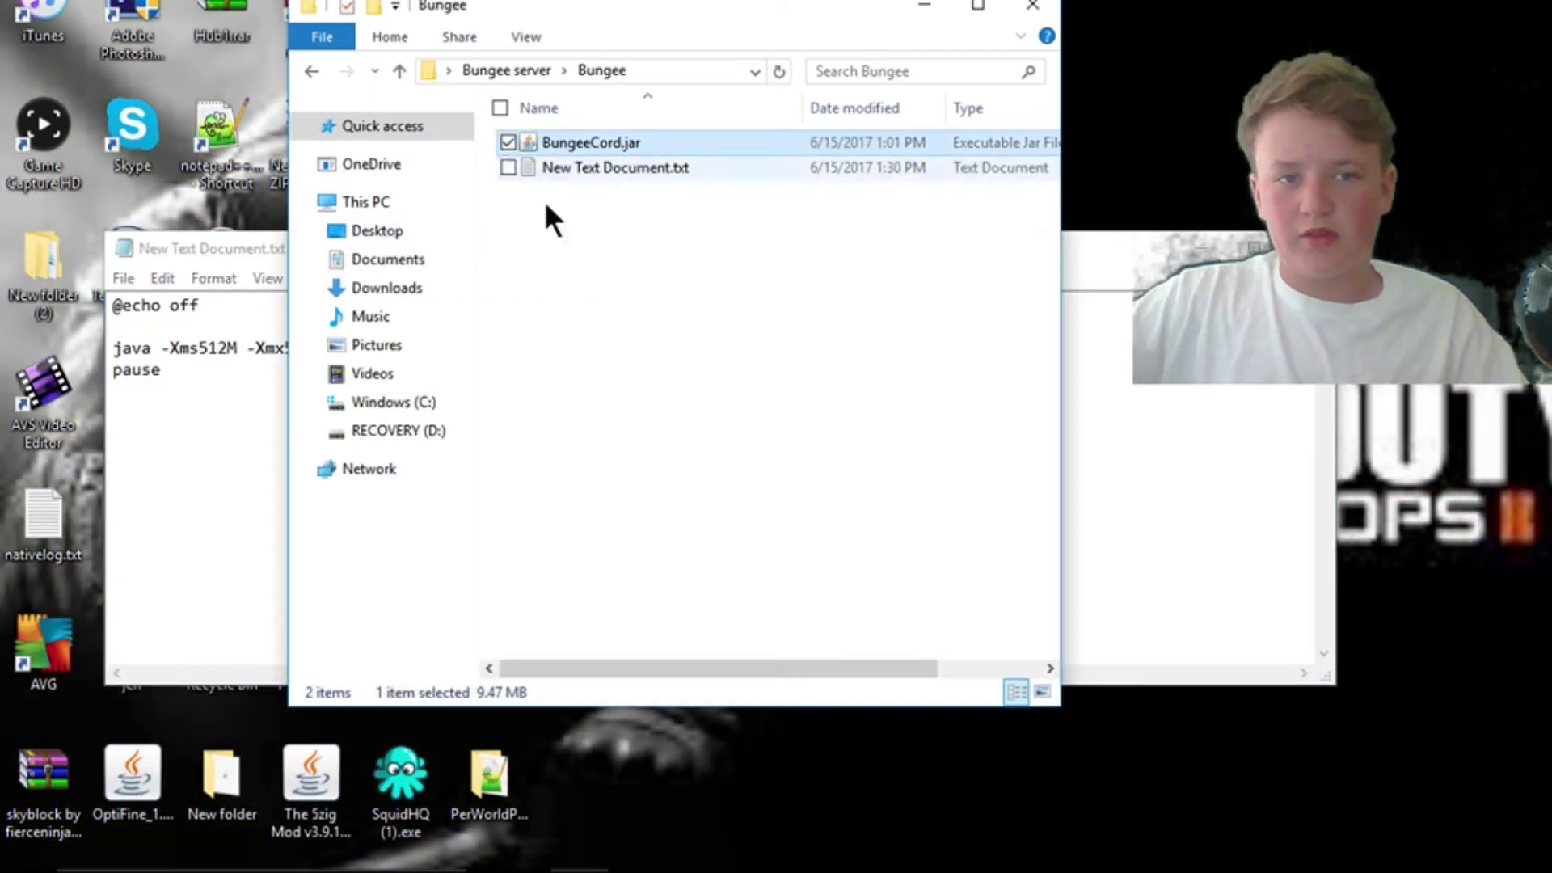
click(1120, 352)
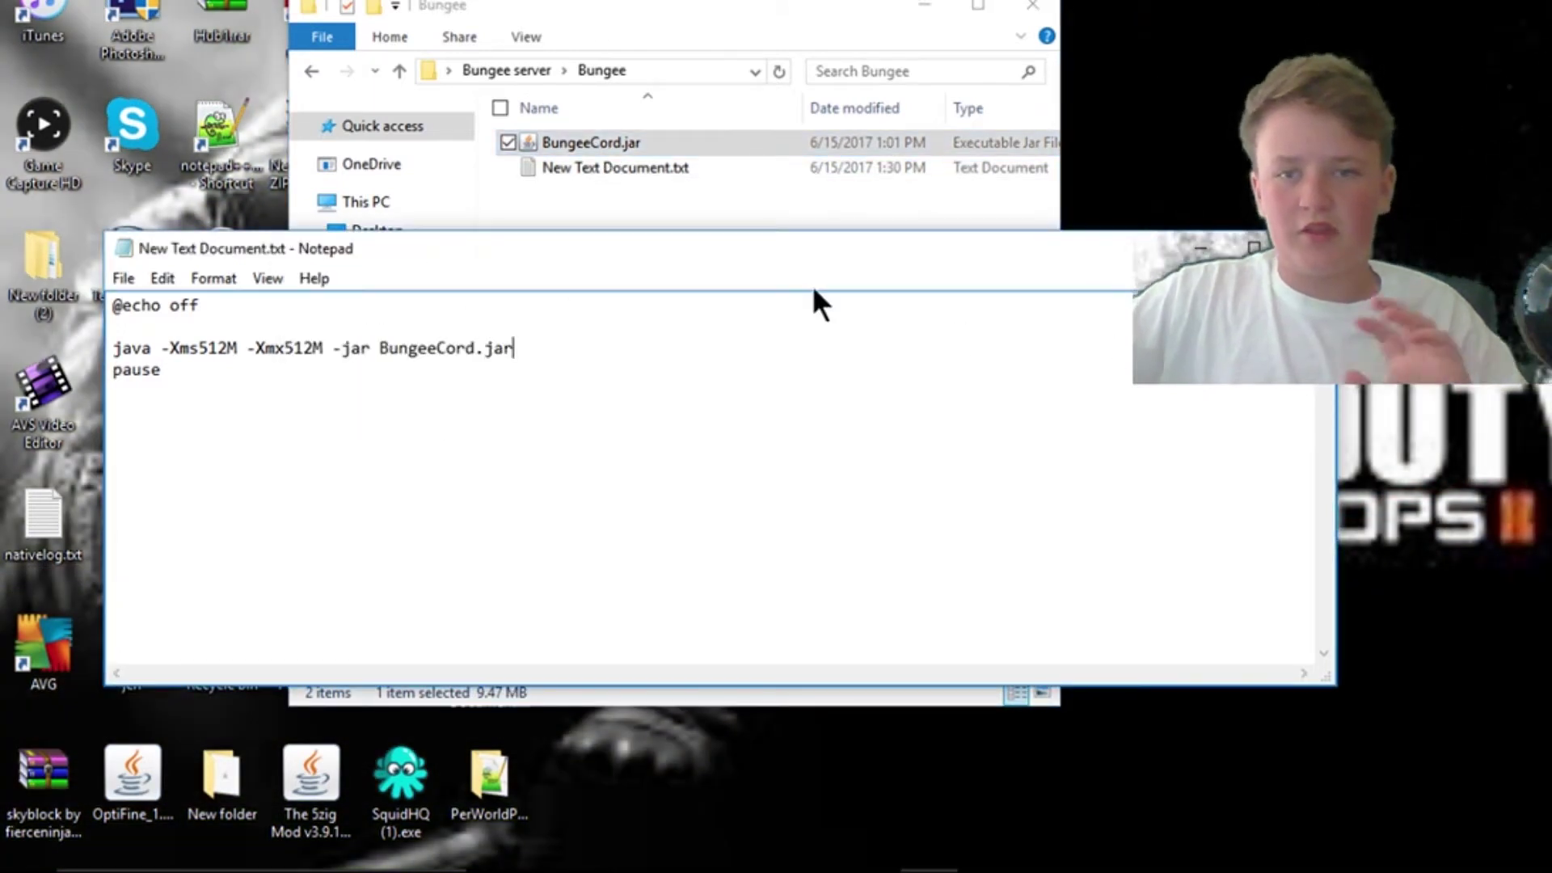
Step: Save the script in the Bungee folder as Run.bat with the file type All Files, and close Notepad
click(126, 277)
click(94, 383)
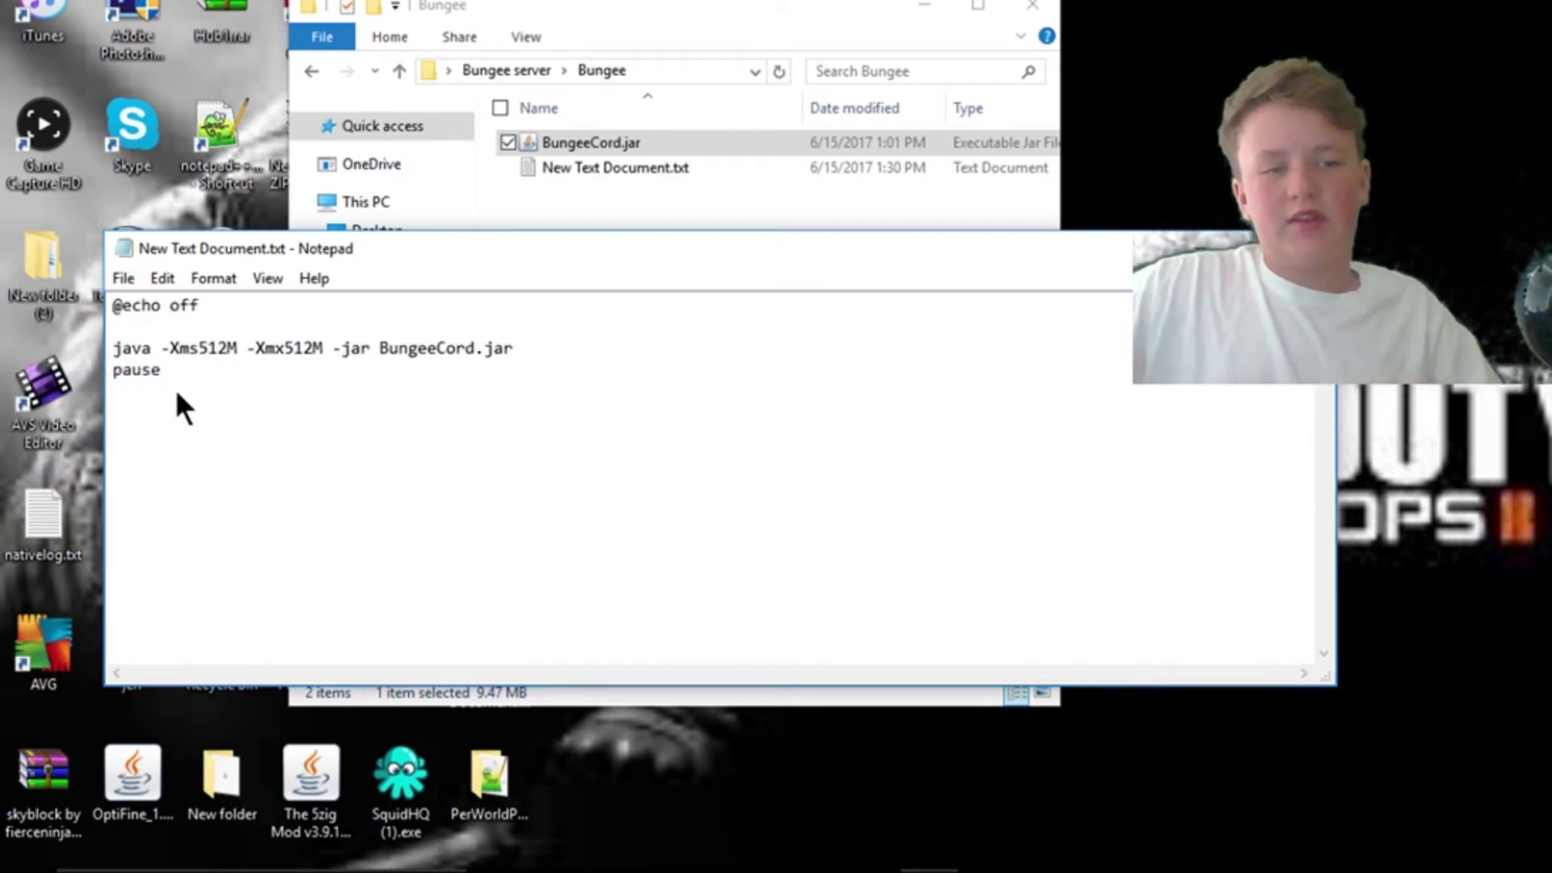
text(R)
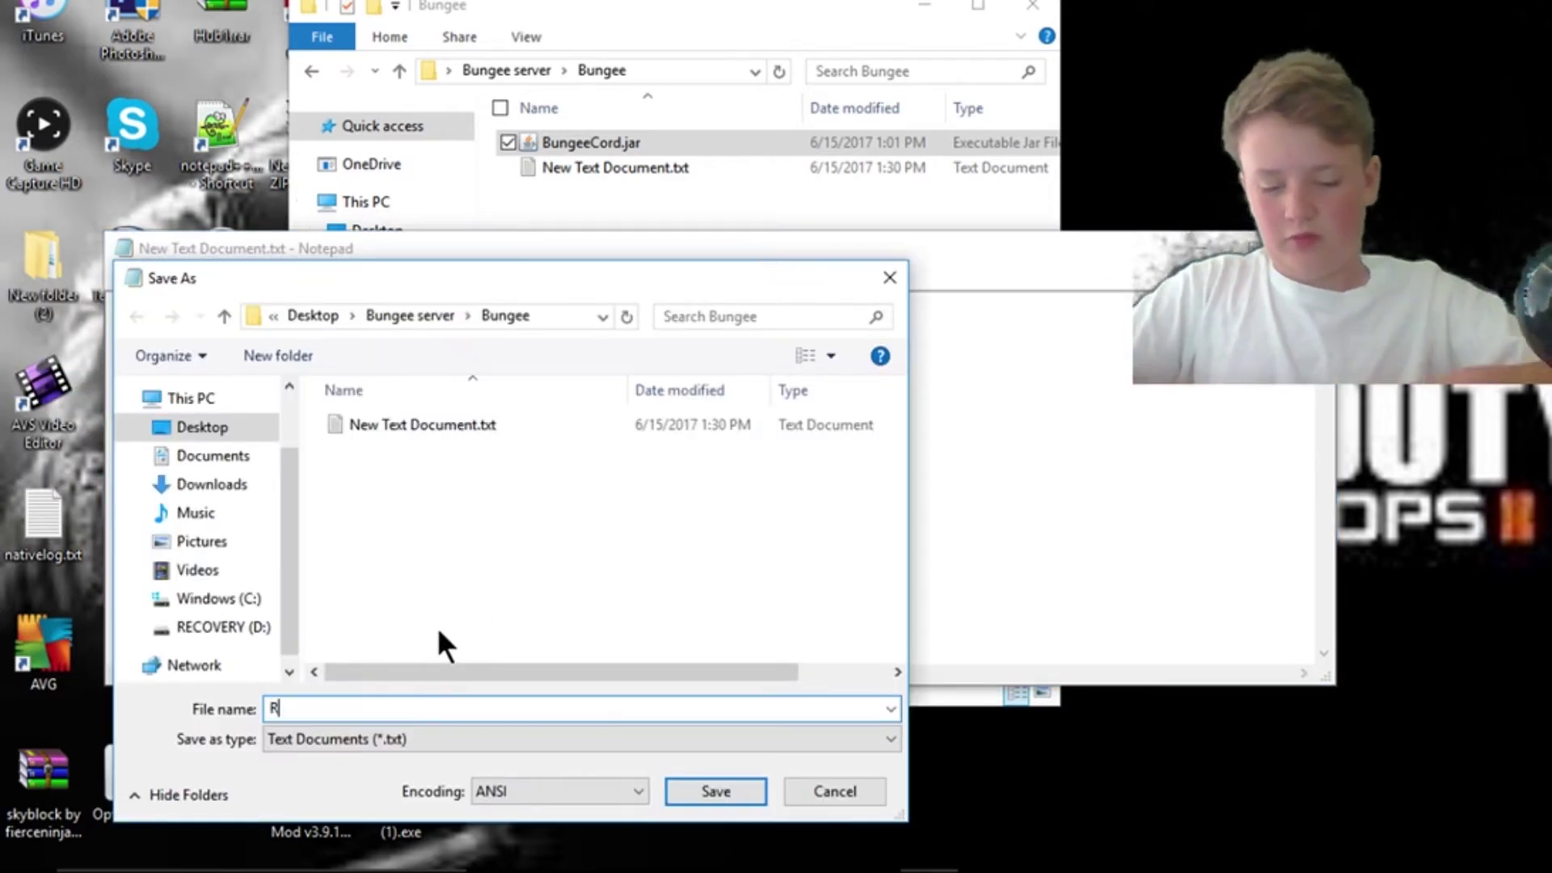
text(un.bat)
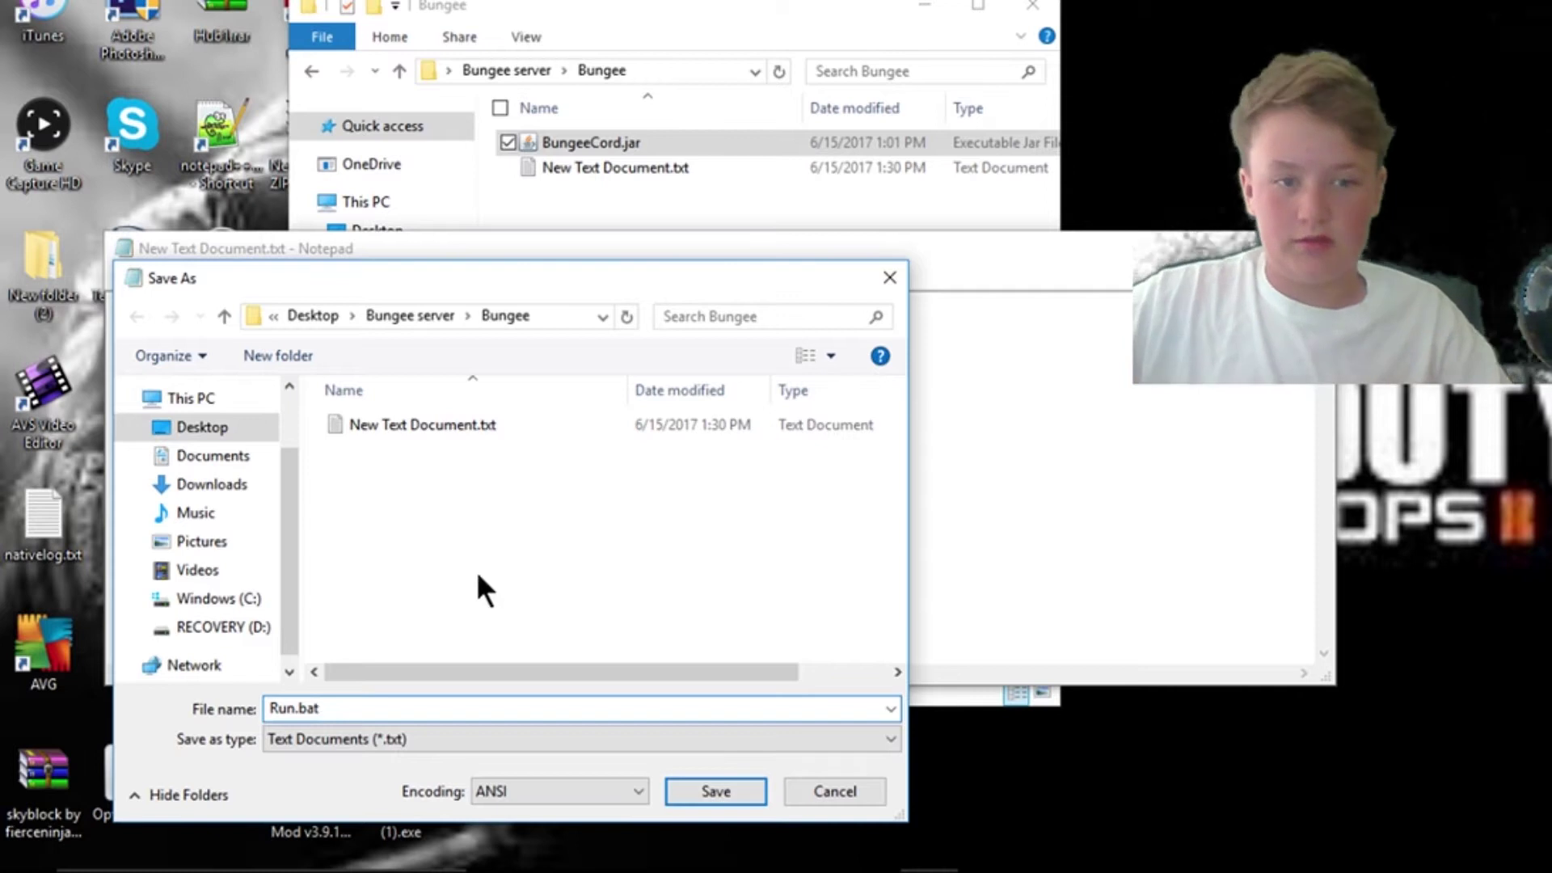
click(393, 737)
click(342, 774)
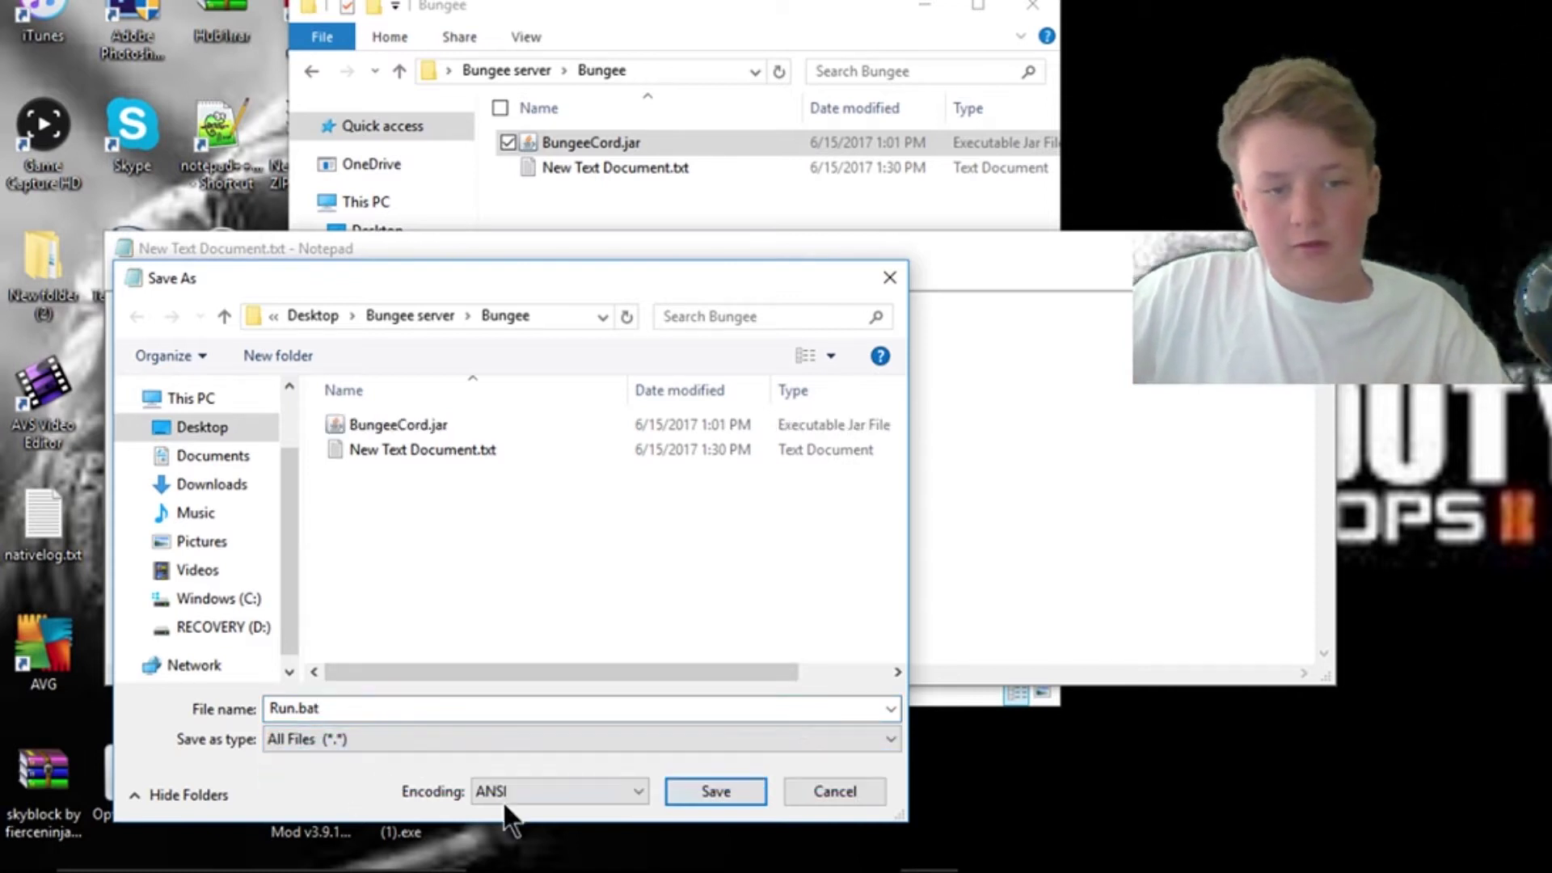
click(685, 782)
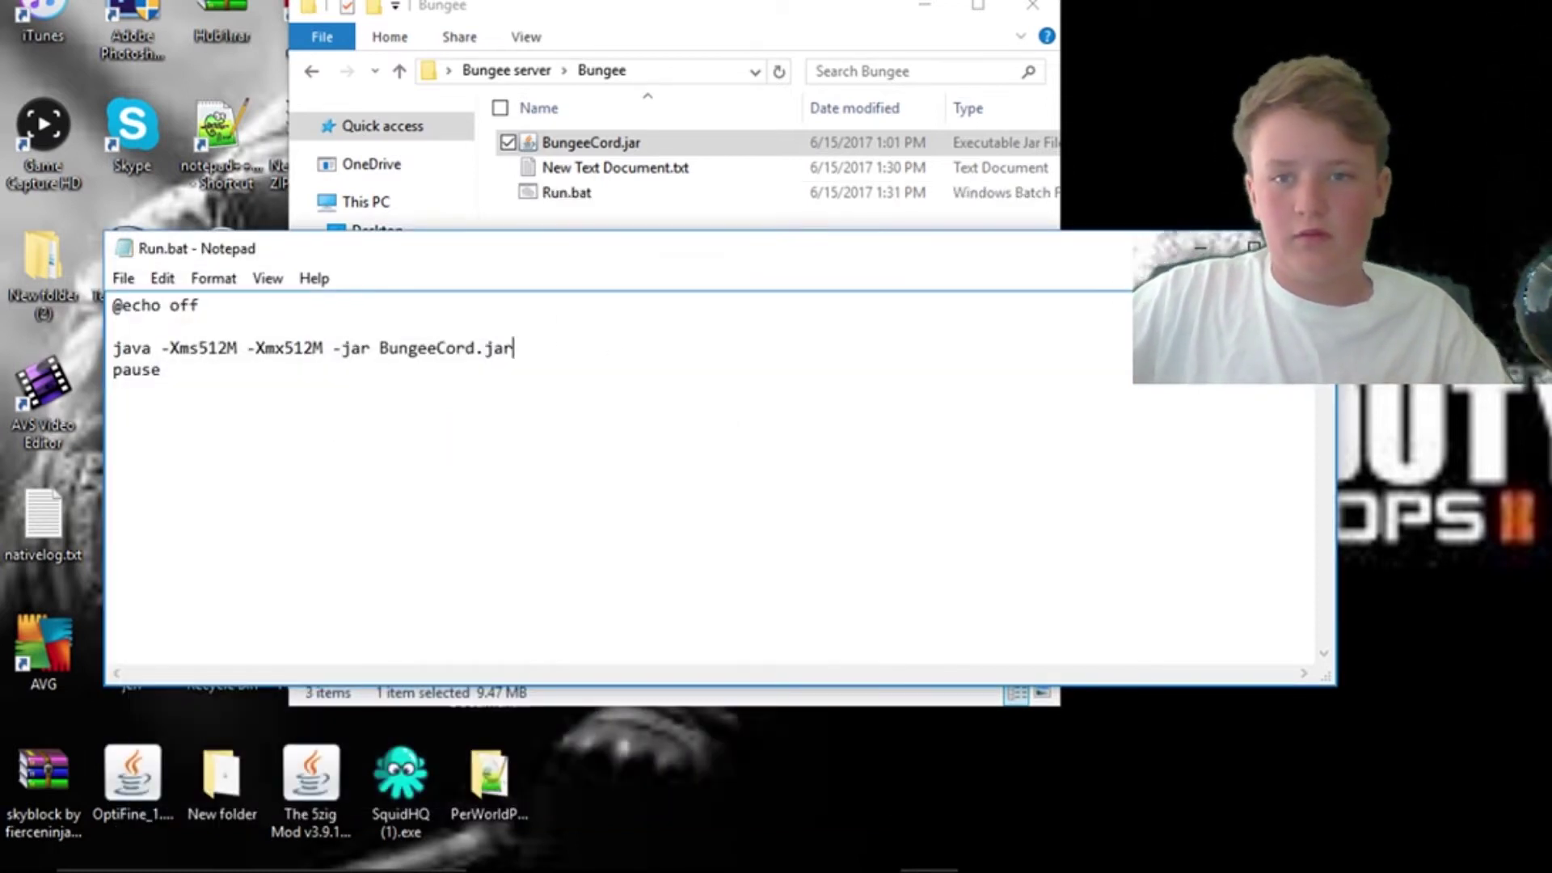
click(1316, 248)
Step: Copy the Run.bat file to the clipboard and run it to start BungeeCord
double_click(619, 194)
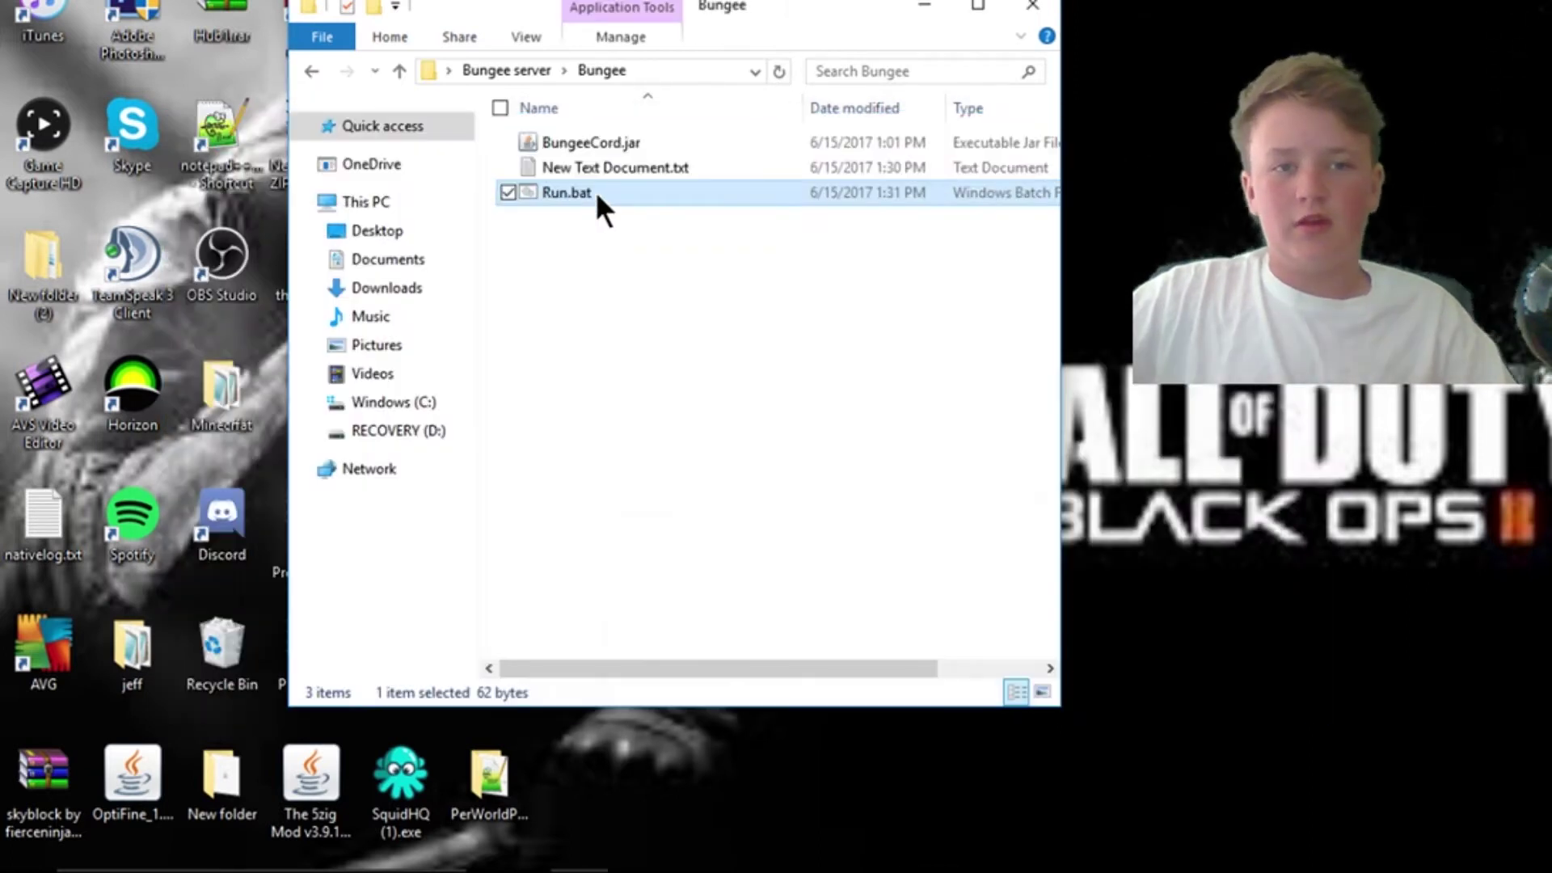
right_click(597, 191)
click(295, 731)
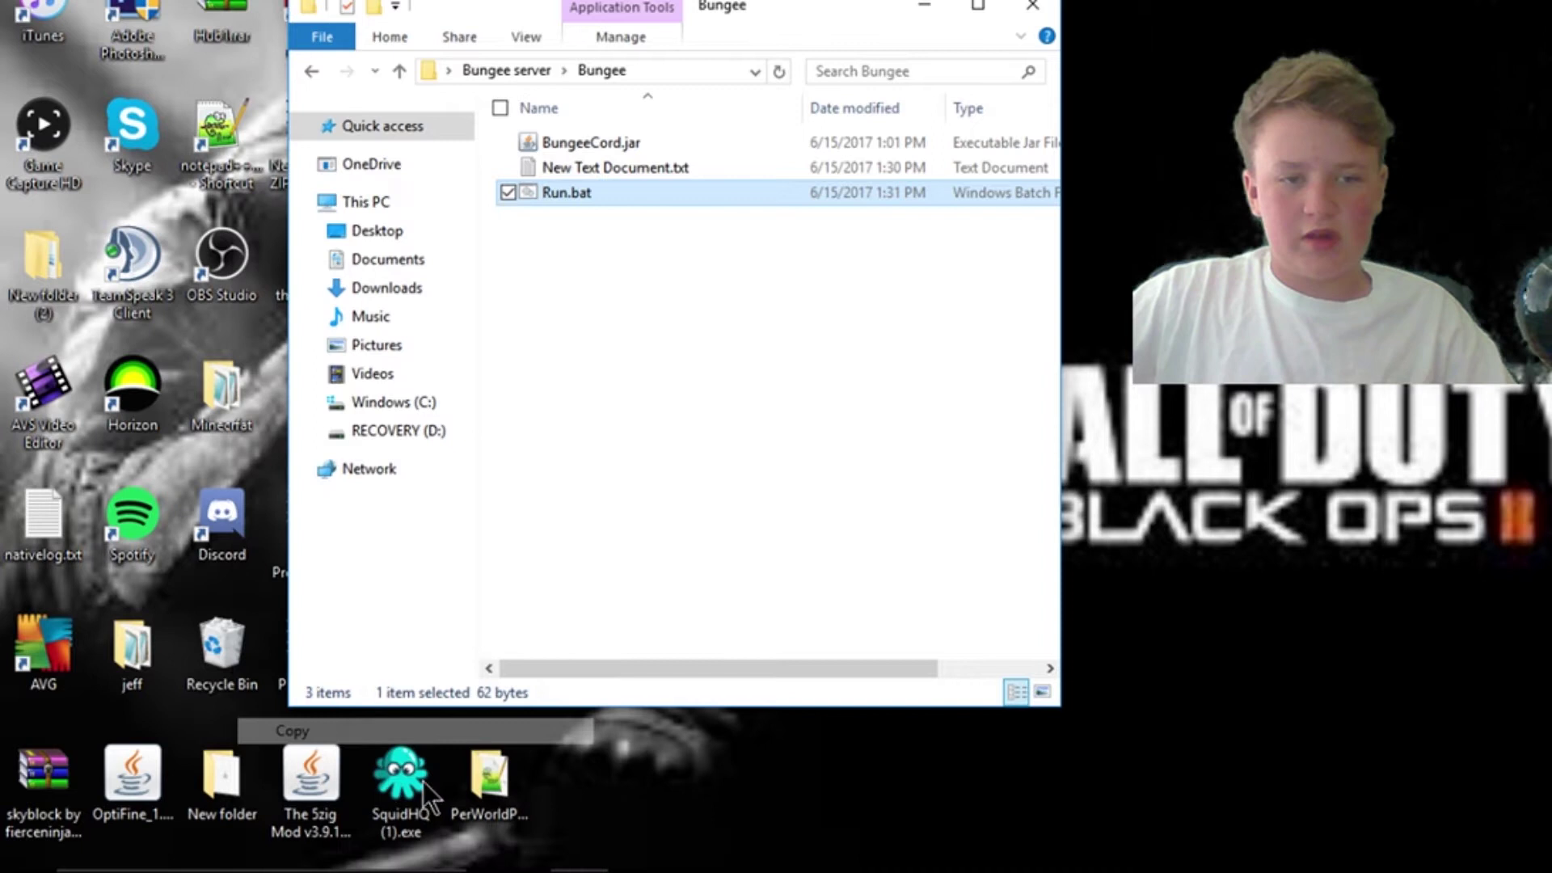
key(Return)
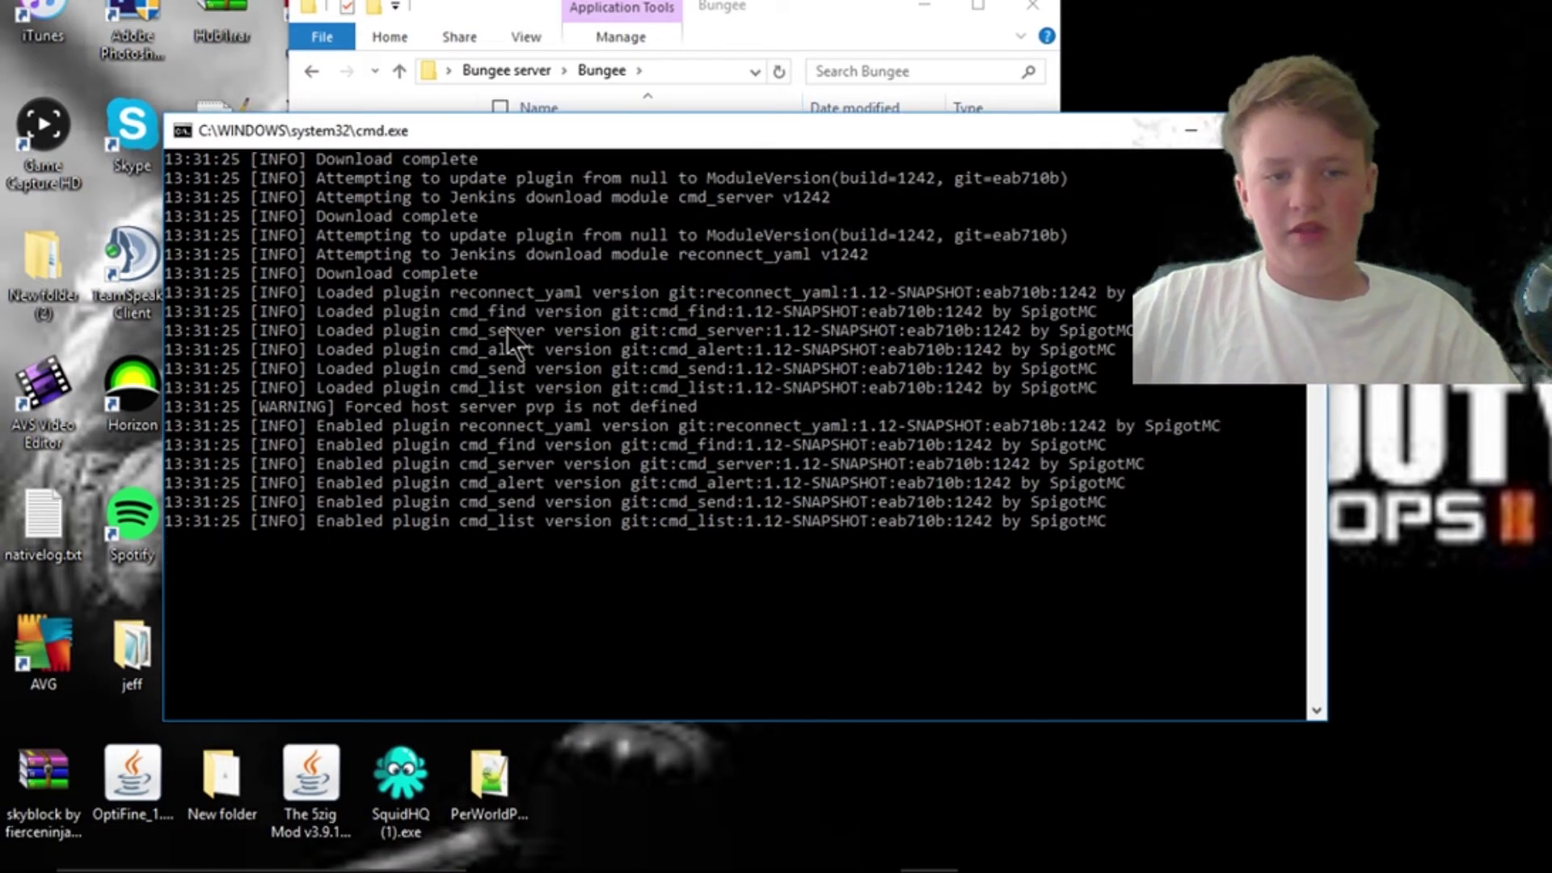
Step: Close the BungeeCord console window and open config.yml from the Bungee folder in Notepad++
mouse_move(587, 133)
mouse_down()
mouse_move(522, 191)
mouse_move(568, 126)
mouse_up()
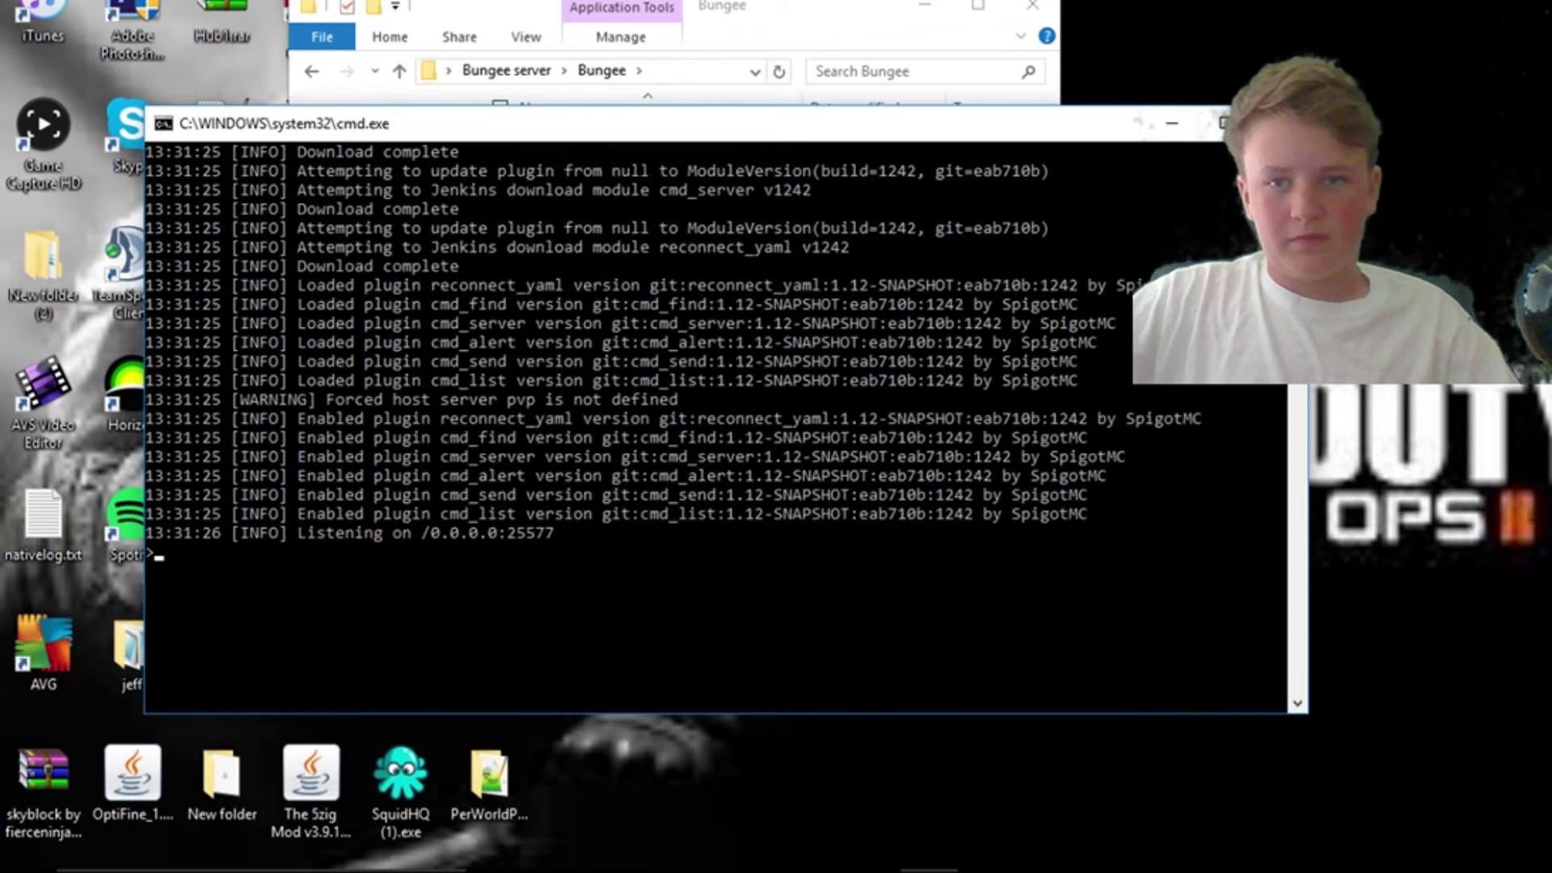
click(1276, 123)
double_click(585, 215)
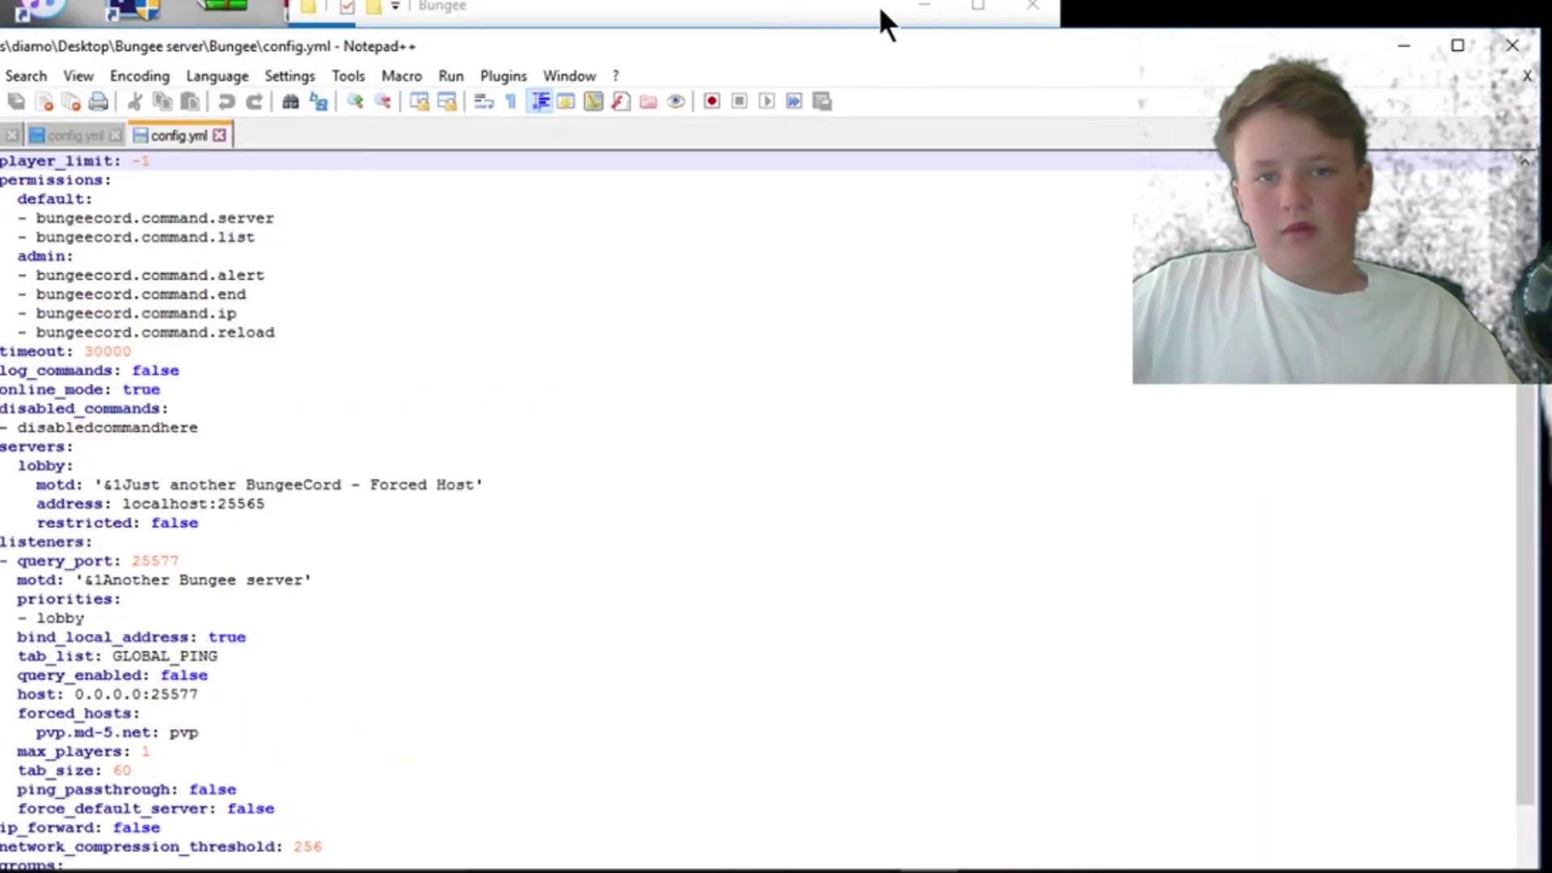
drag(884, 14, 1087, 1)
click(1030, 101)
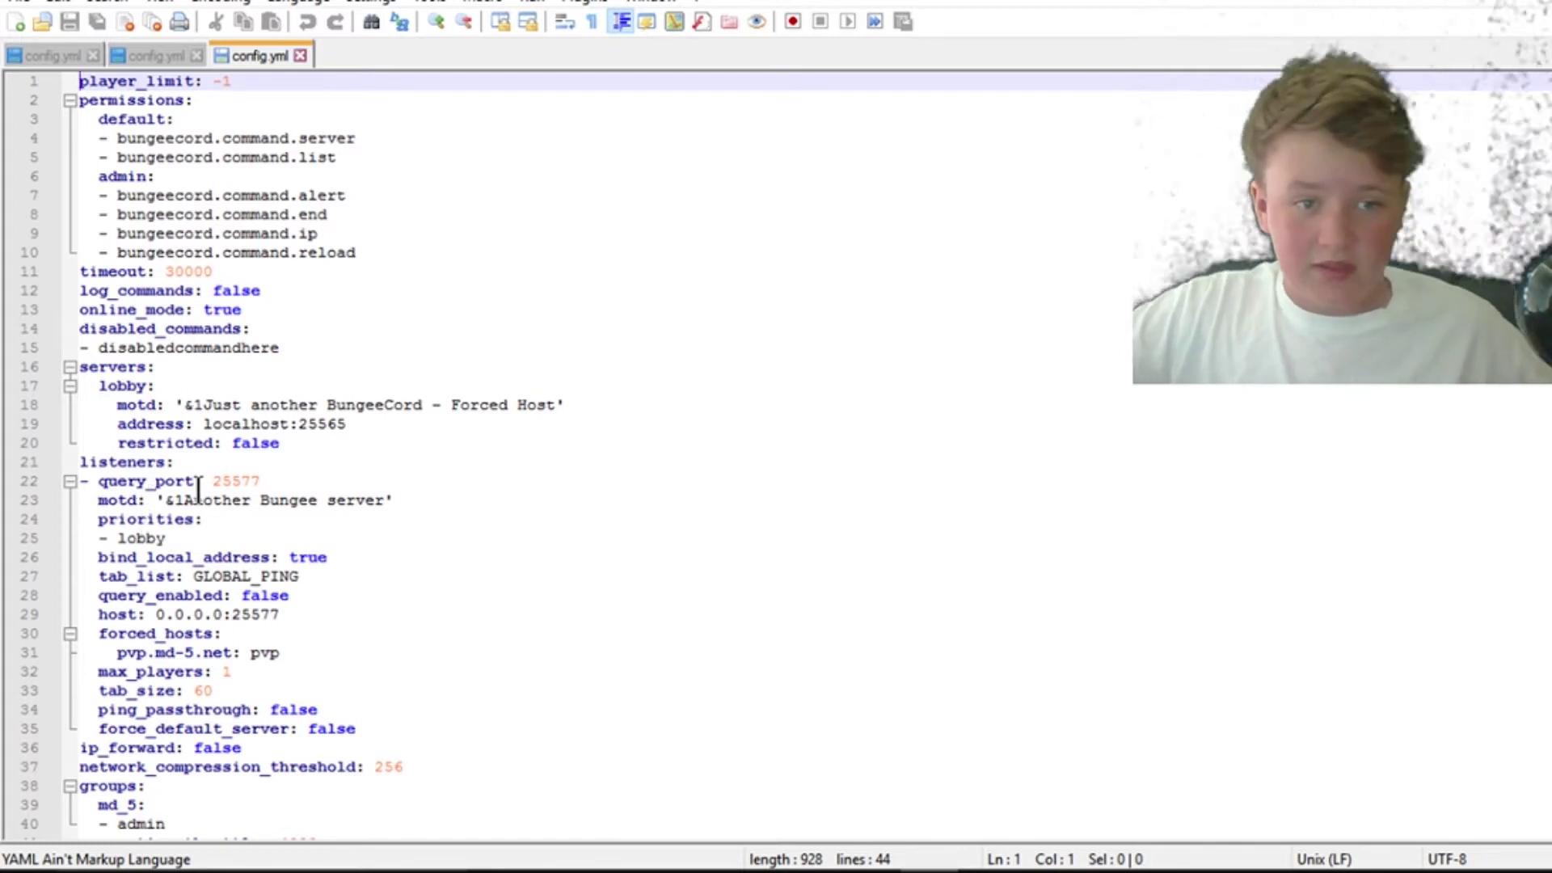
Step: Set the tab_list value under listeners in config.yml to SERVER
click(299, 577)
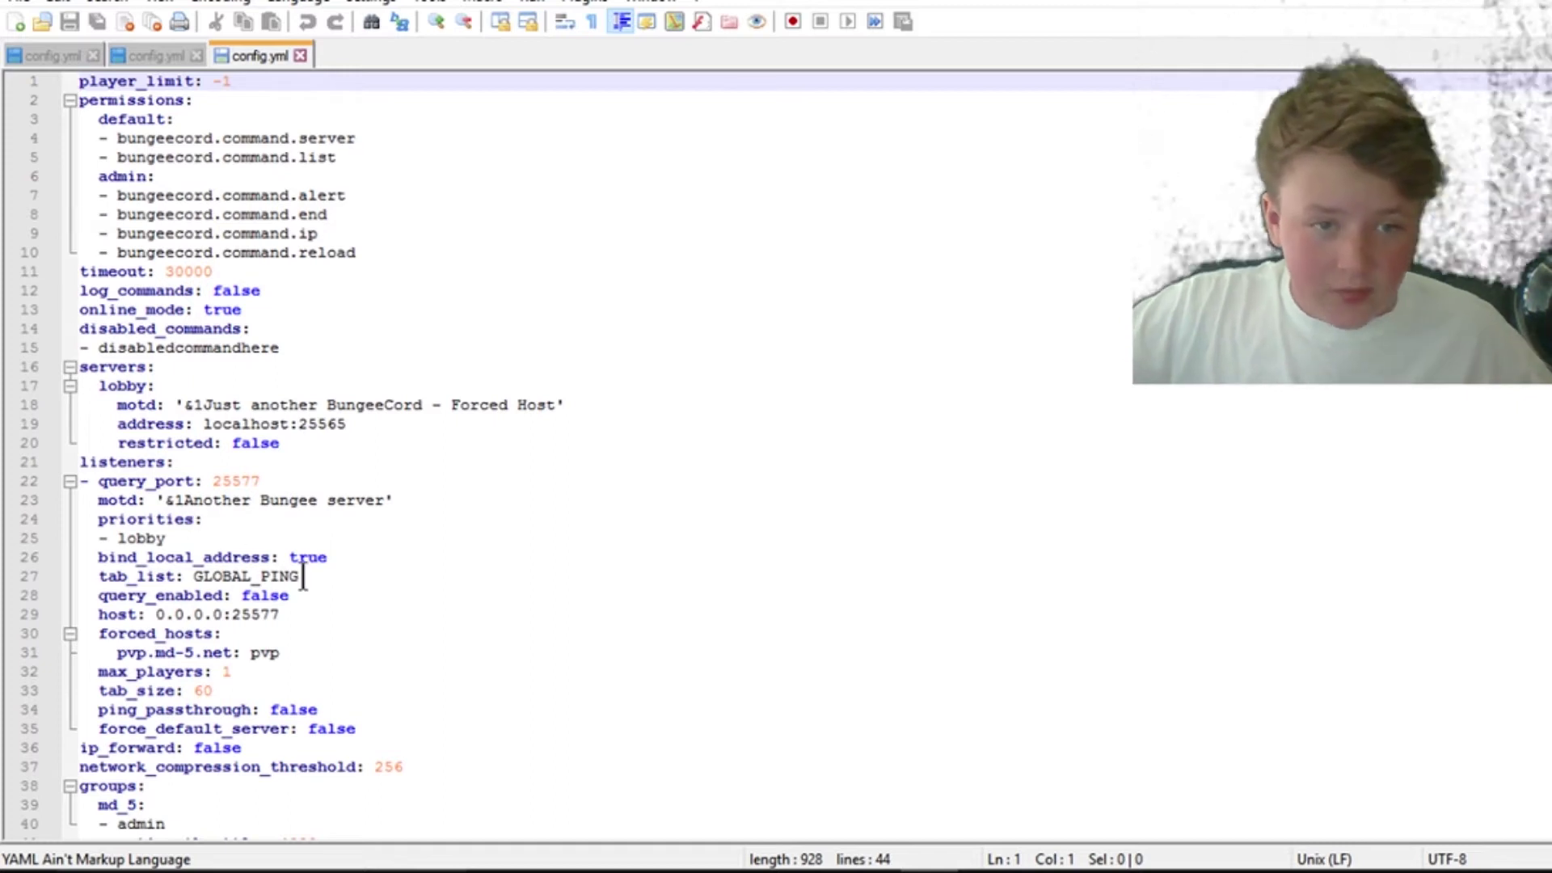
drag(299, 576, 232, 576)
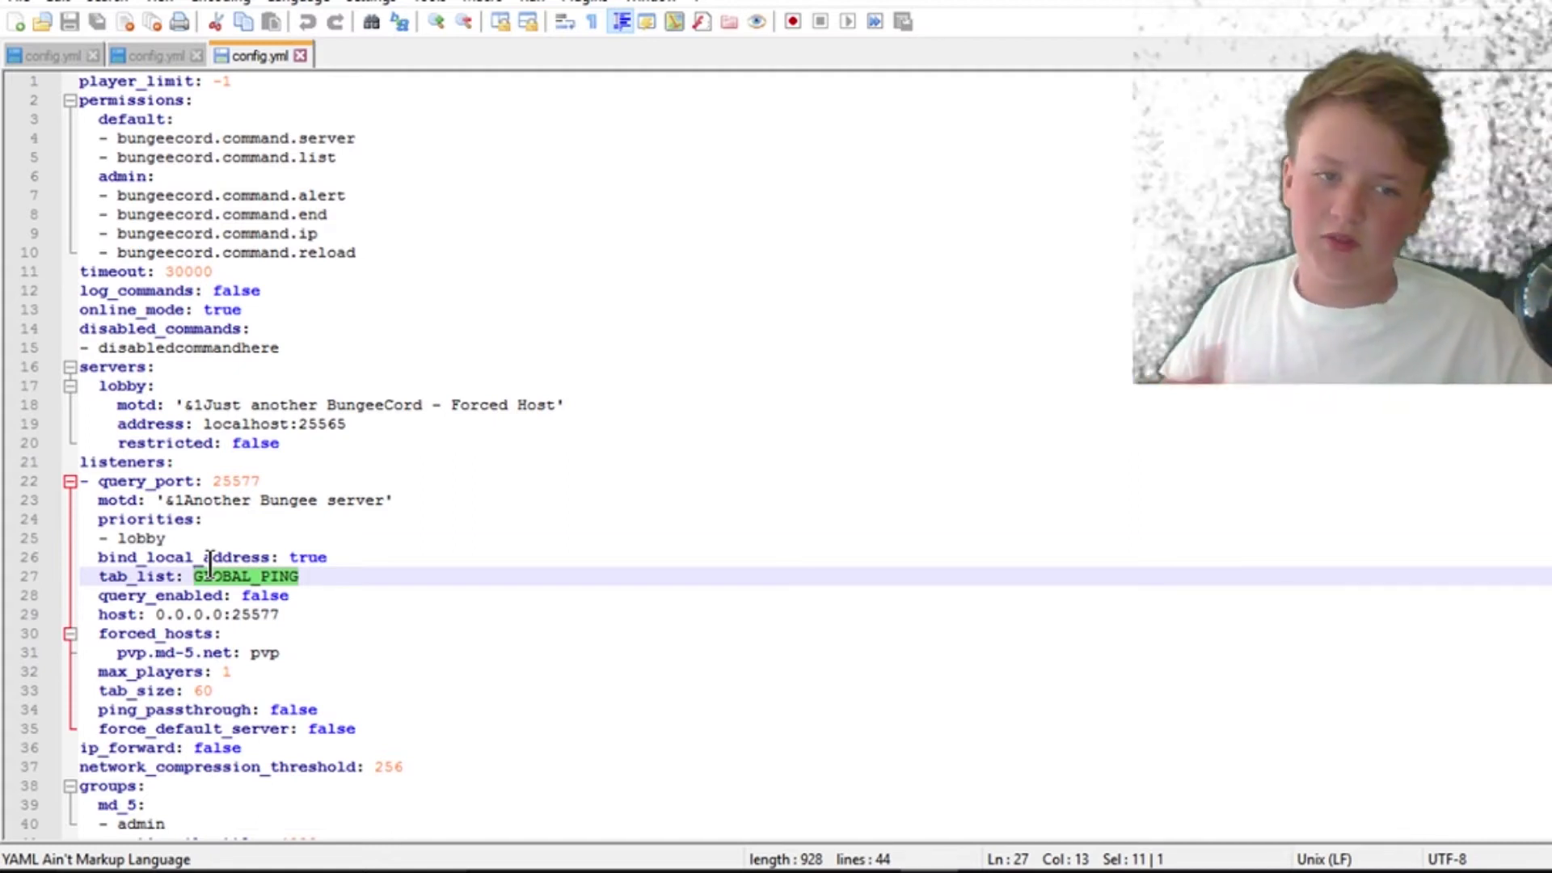
text(SERVER)
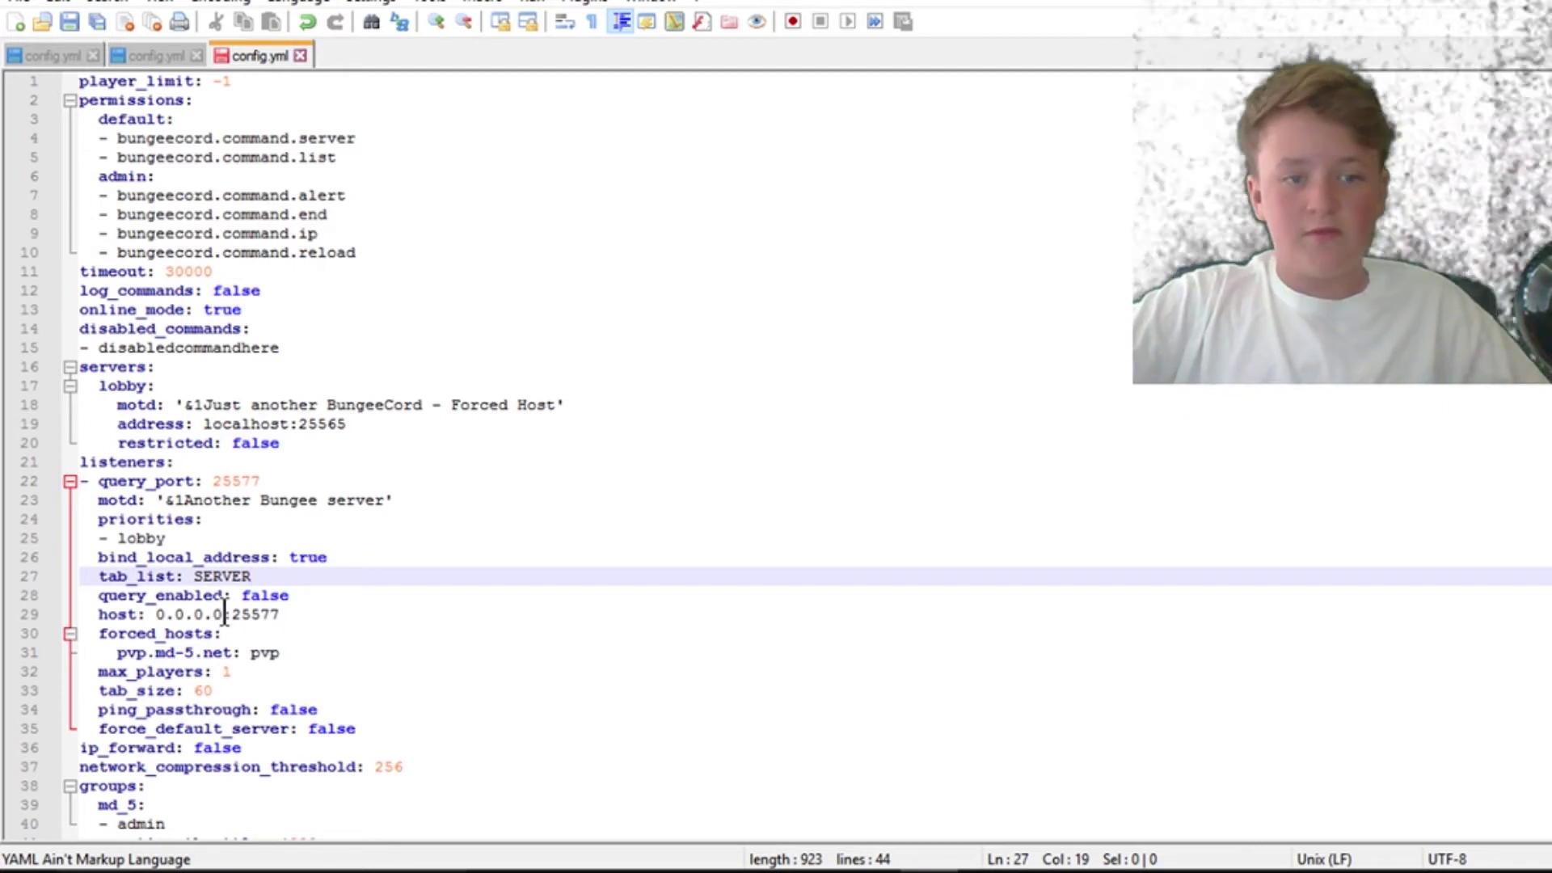
Step: Change the port of the listener's host entry so that it reads 0.0.0.0:25565
drag(225, 618, 170, 618)
click(454, 656)
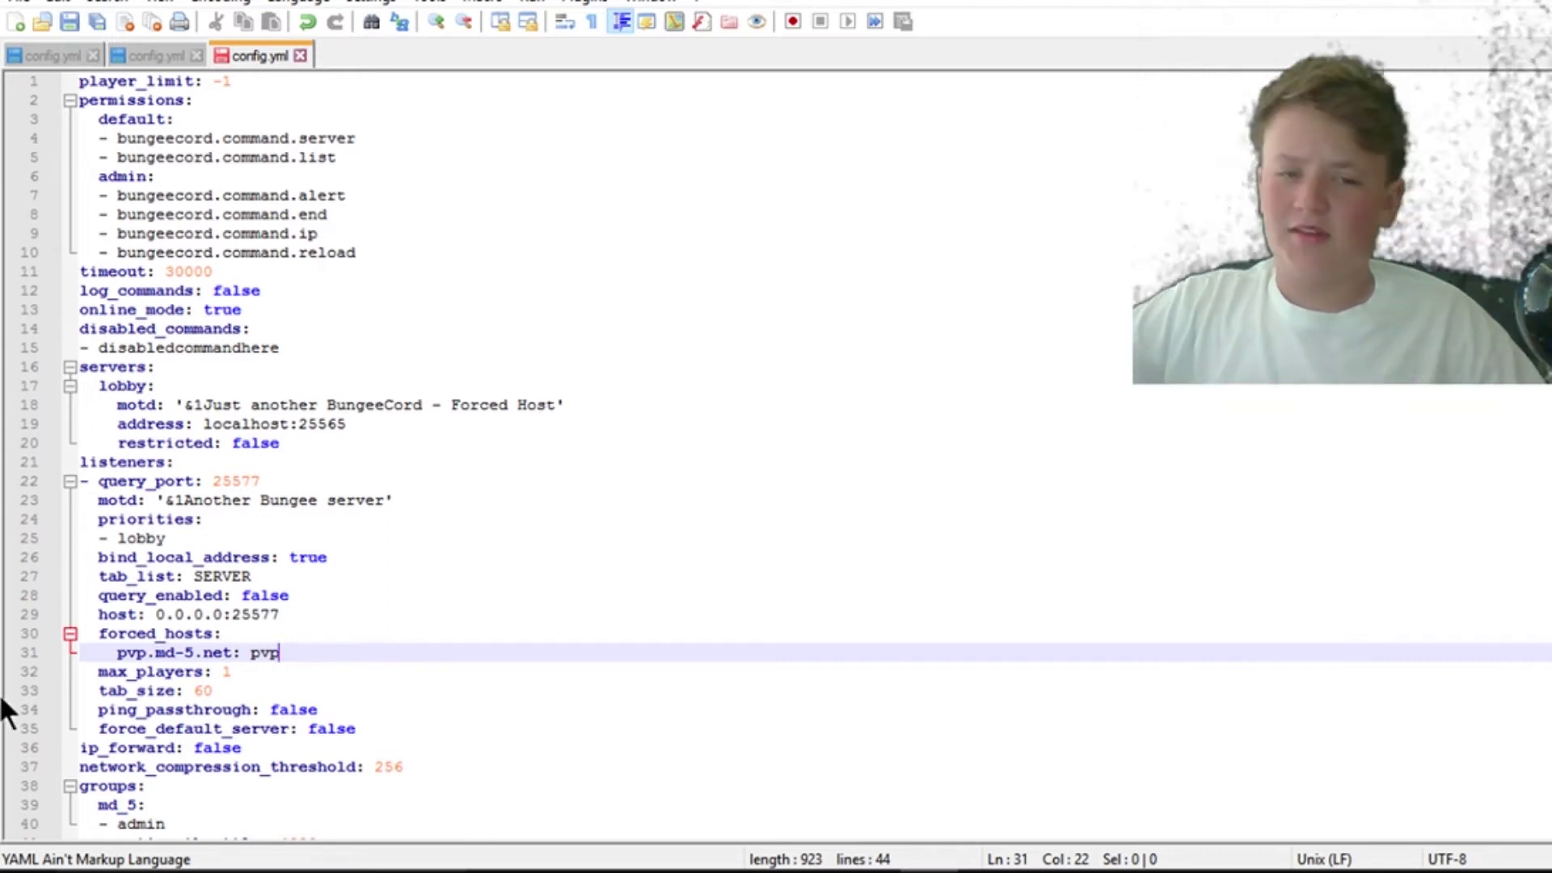
click(291, 616)
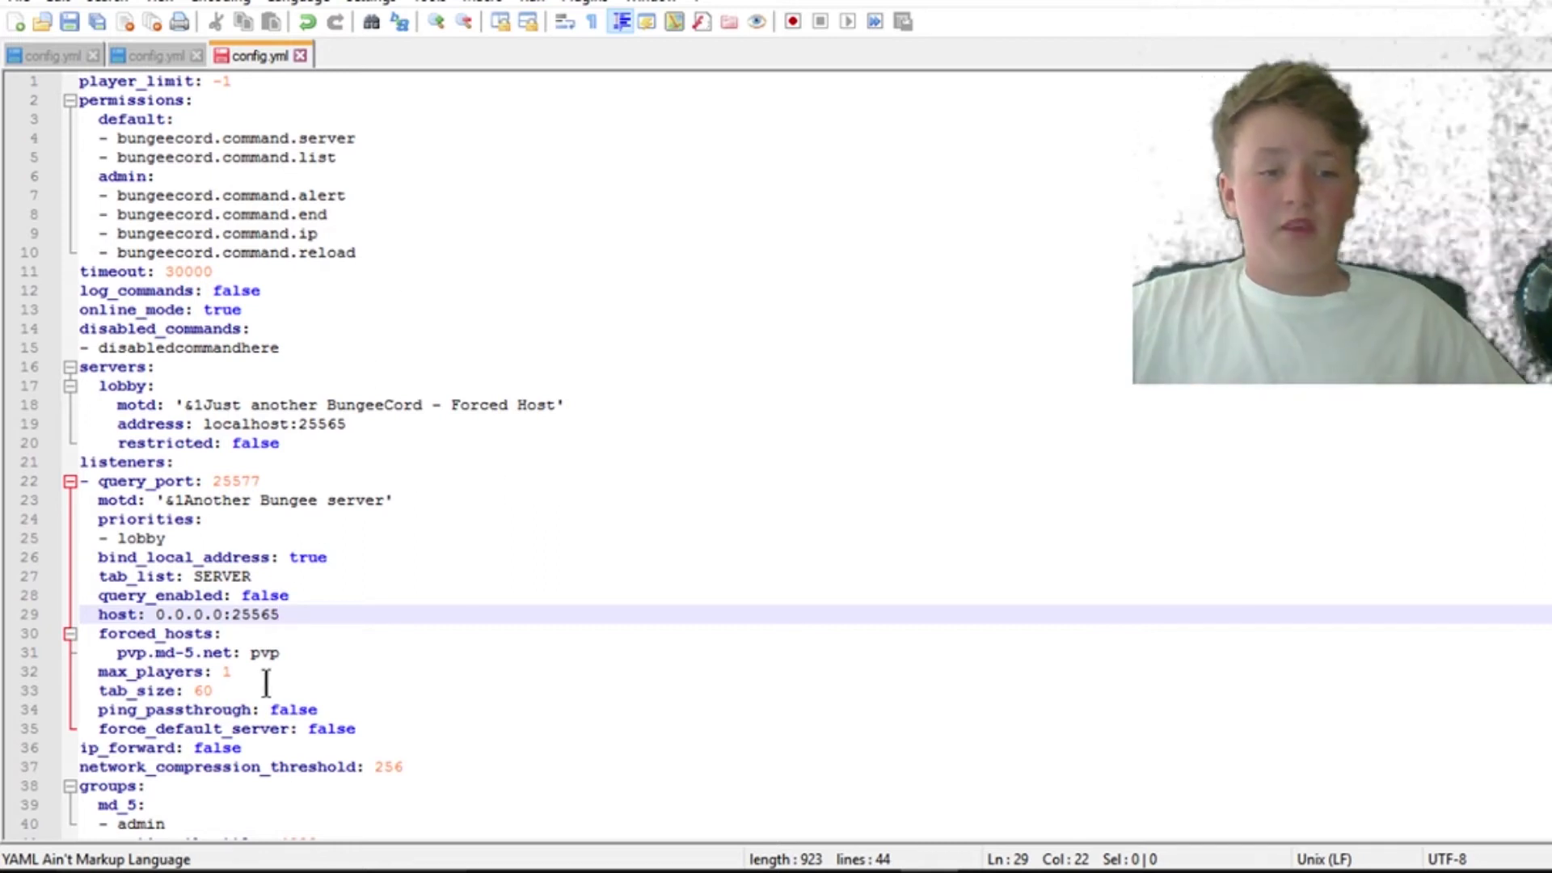
scroll(228, 633, down, 1)
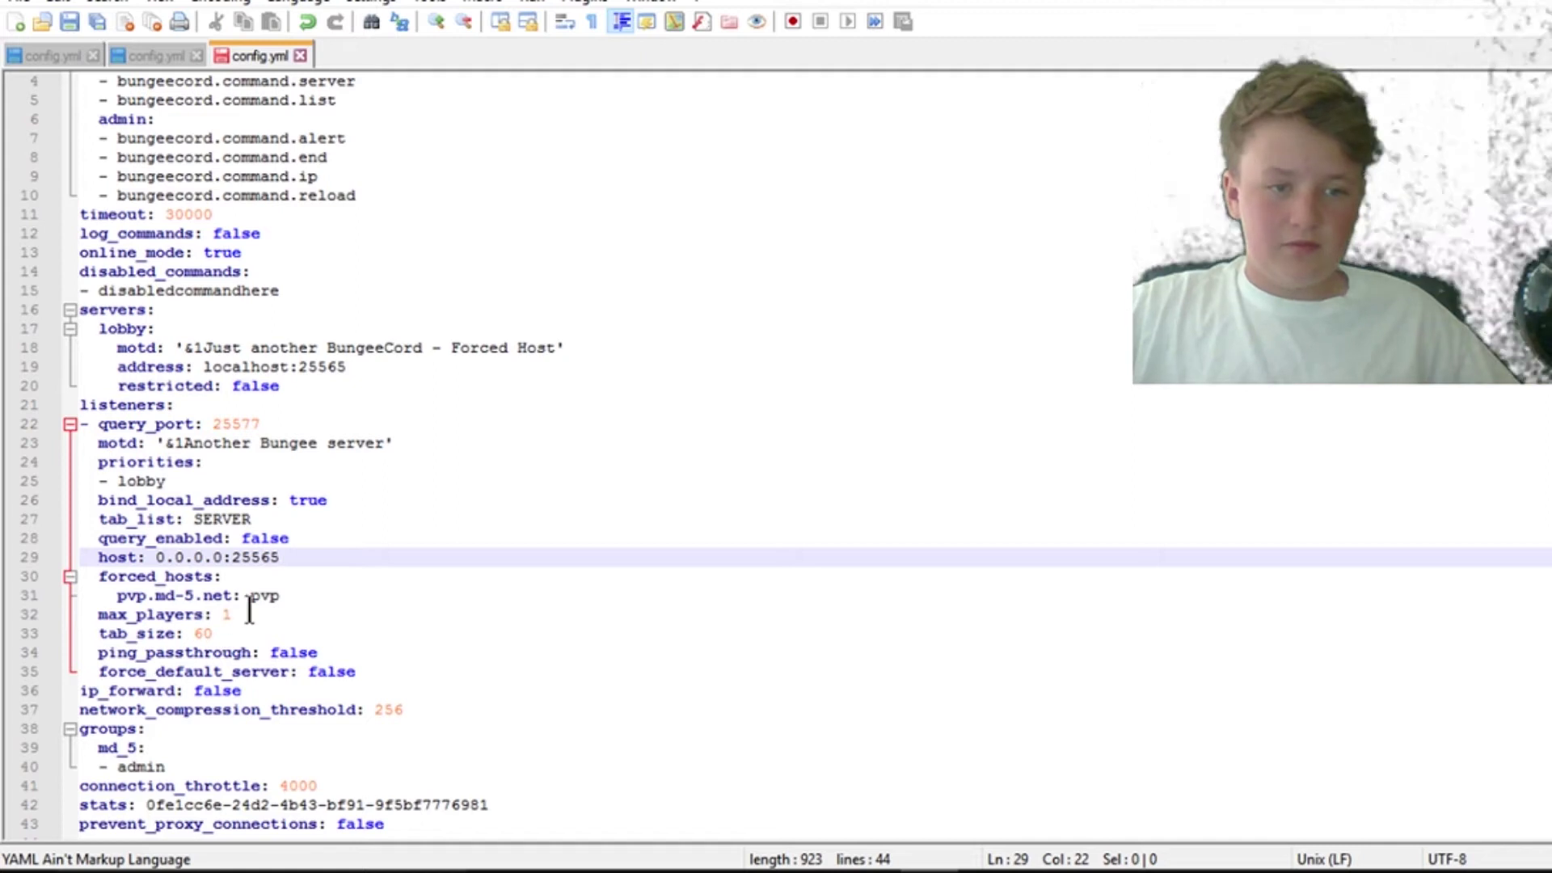
click(250, 612)
text(00000000000000000)
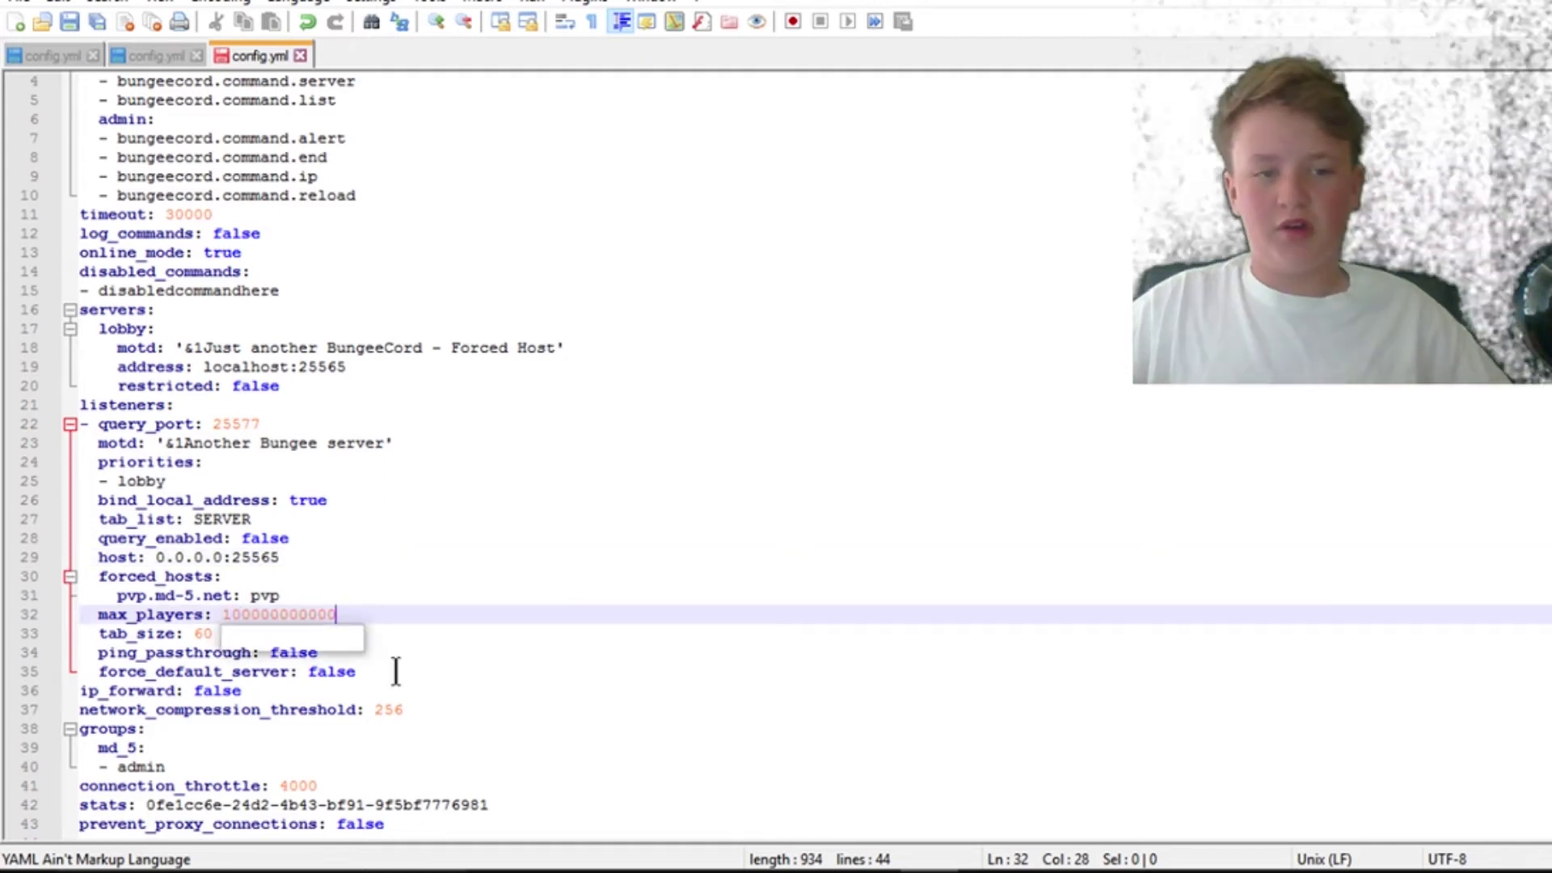
key(BackSpace)
key(BackSpace)
key(BackSpace)
key(BackSpace)
key(BackSpace)
key(BackSpace)
key(BackSpace)
key(BackSpace)
key(BackSpace)
key(BackSpace)
key(BackSpace)
key(BackSpace)
key(BackSpace)
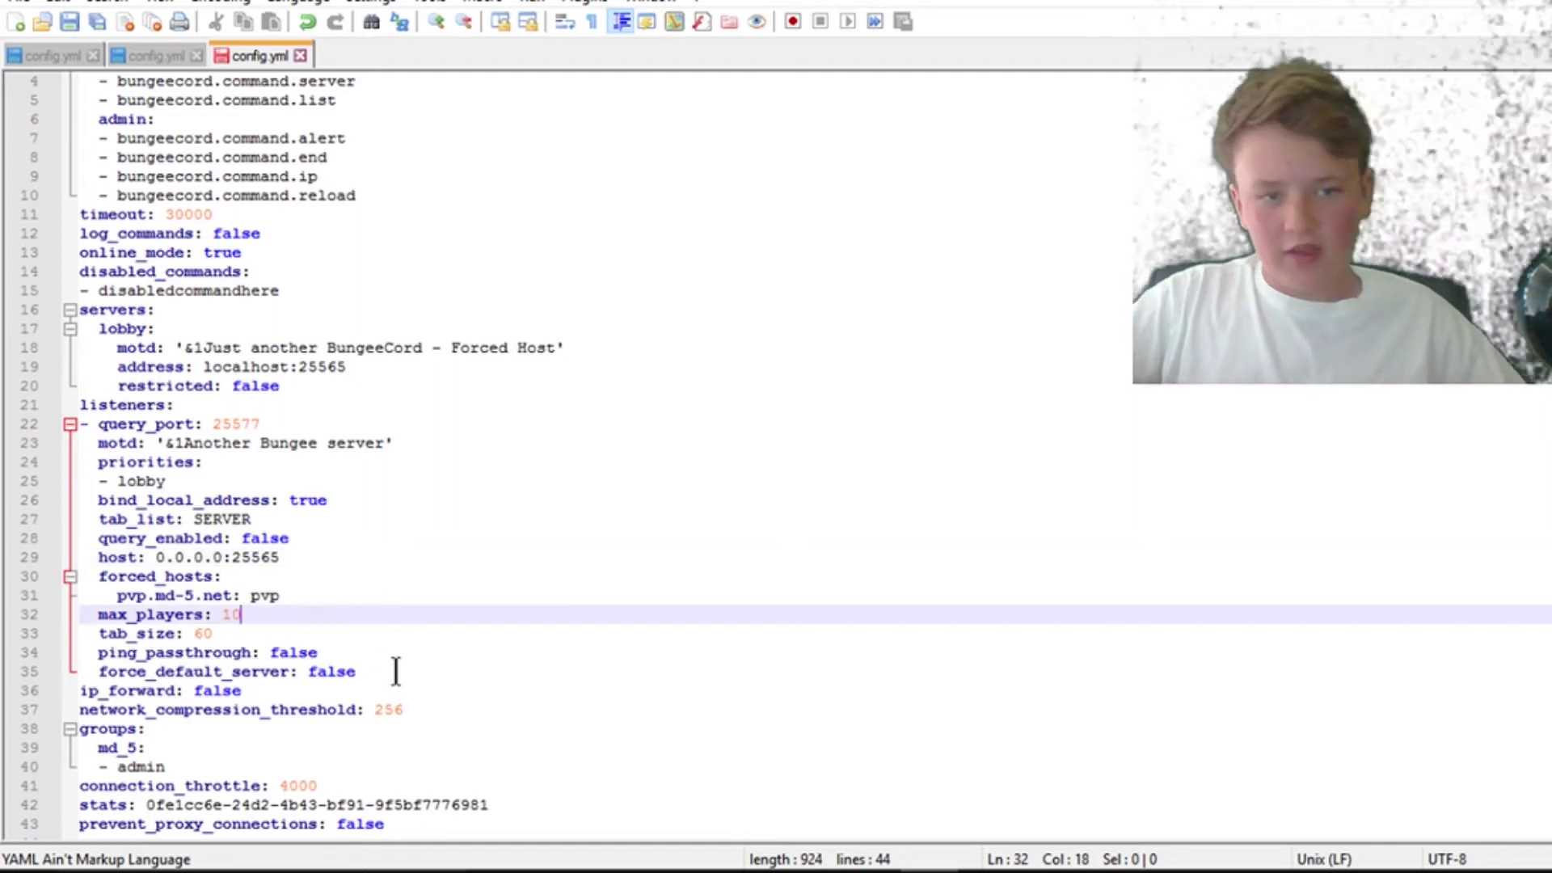
Step: Set the ip_forward option in config.yml to true, written in lowercase
scroll(243, 626, down, 1)
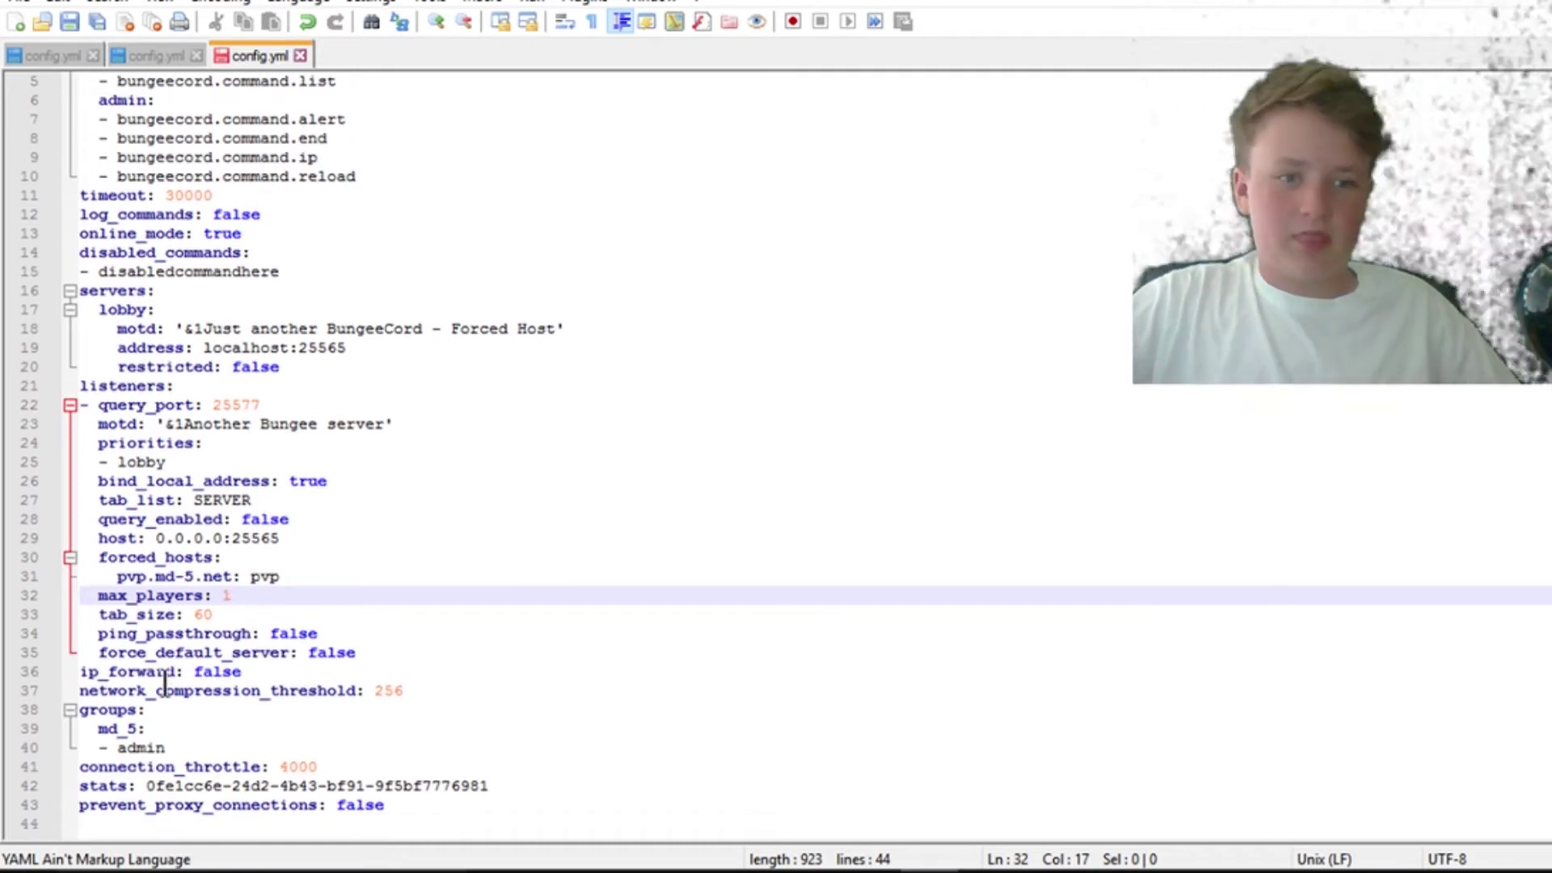
double_click(226, 672)
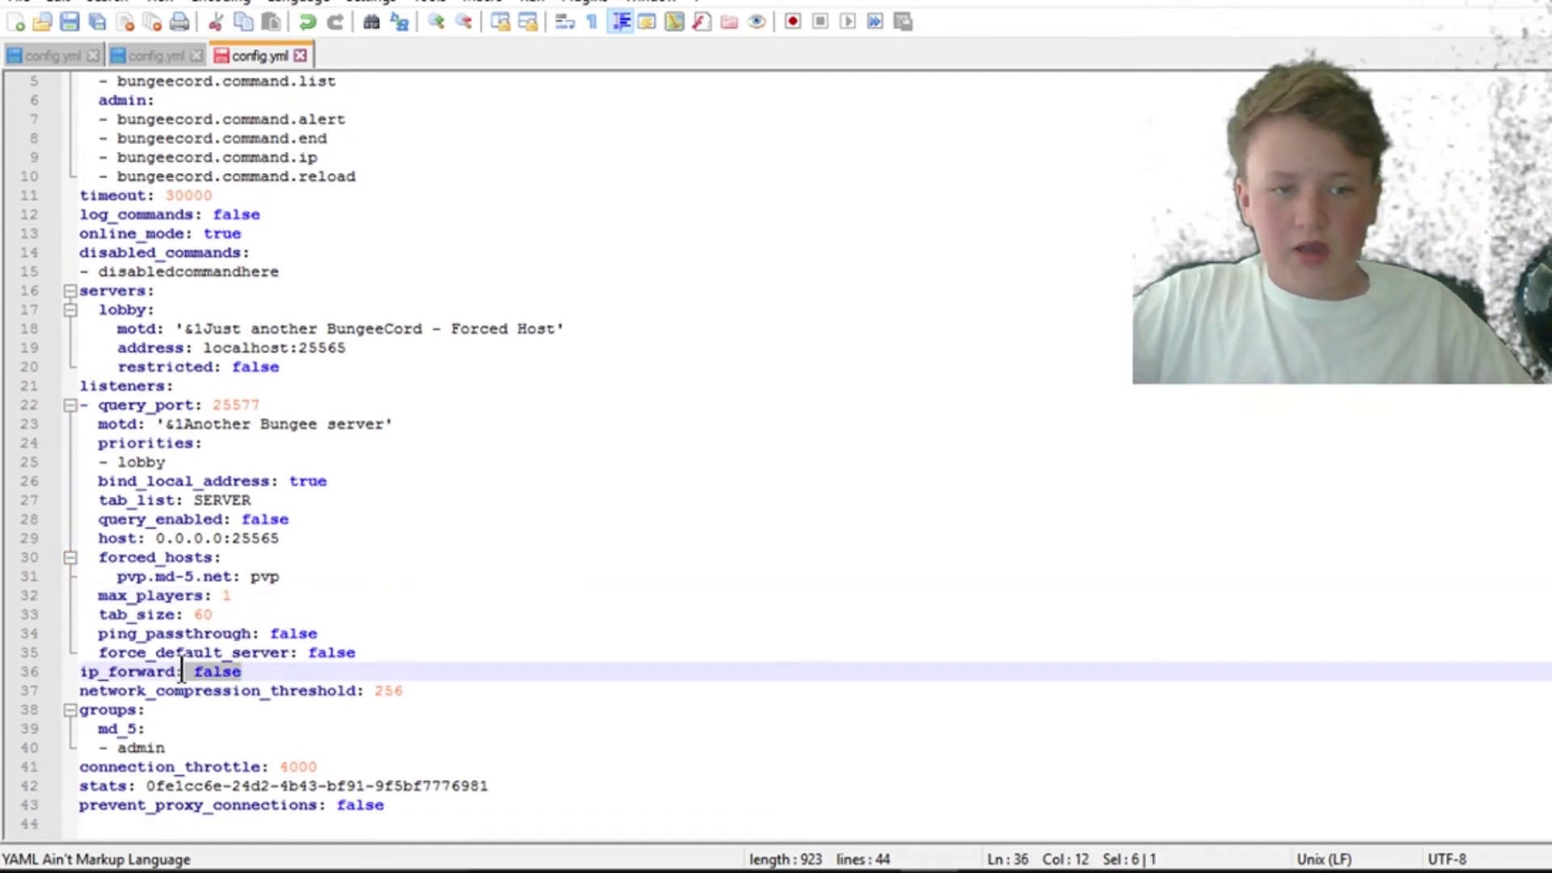
key(BackSpace)
key(BackSpace)
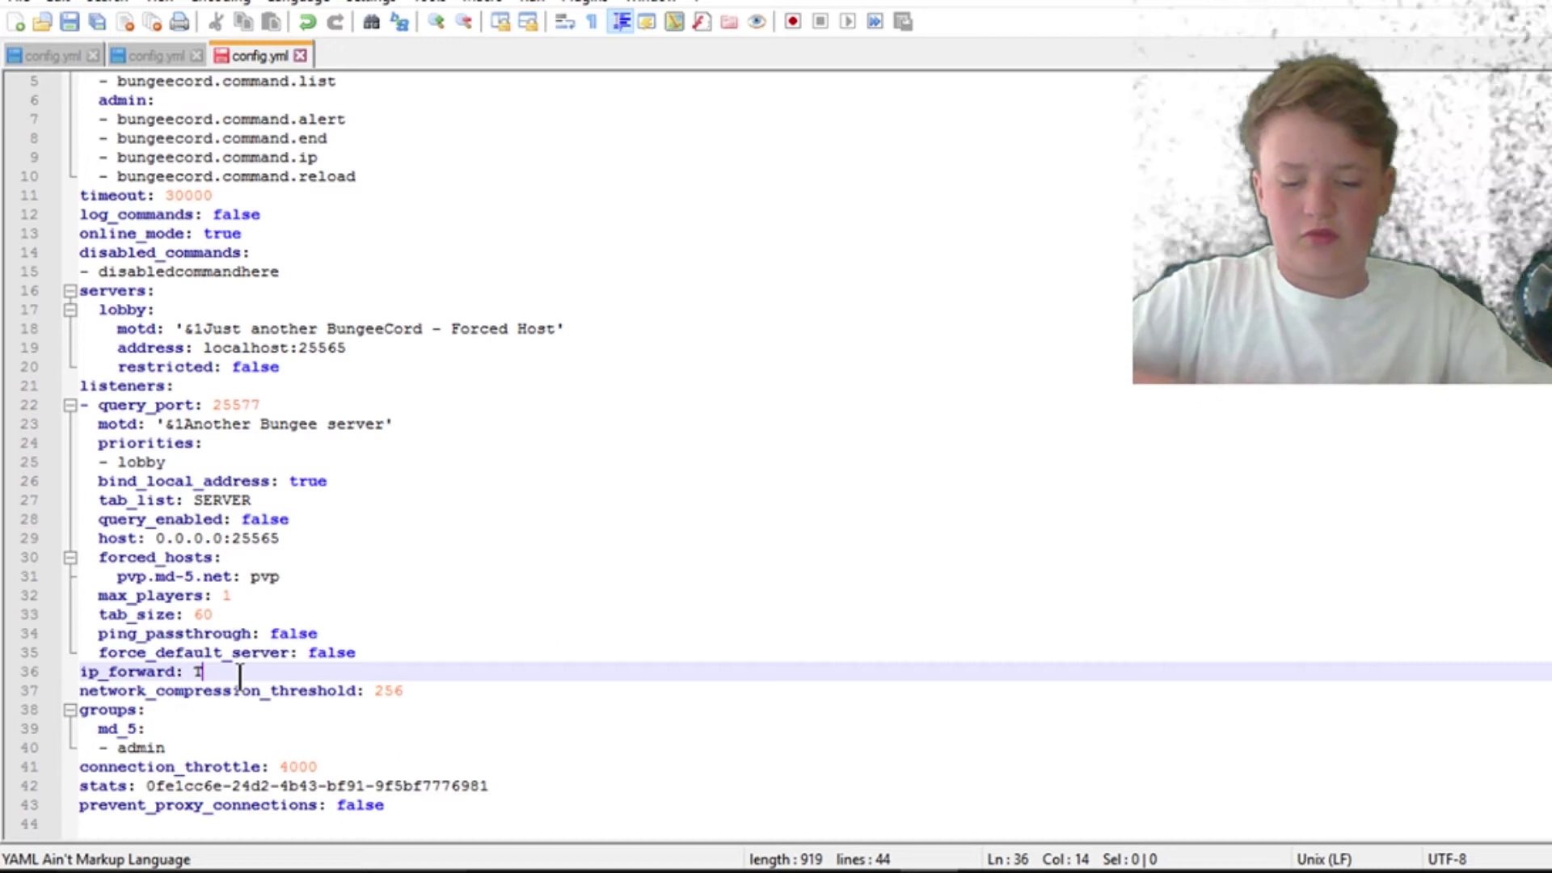
text(True)
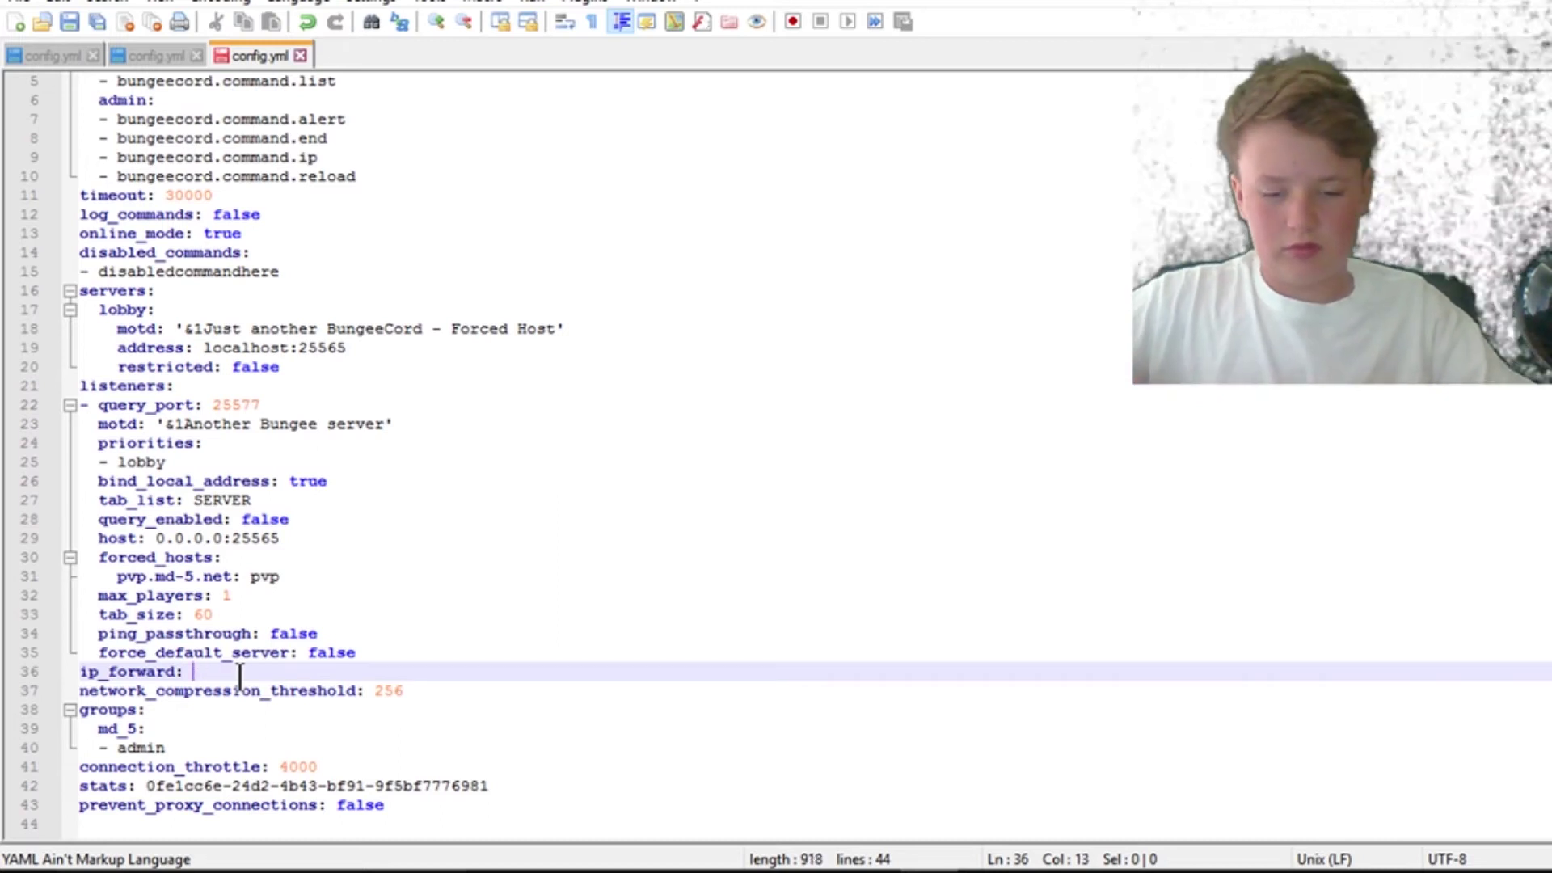
text(true)
click(677, 733)
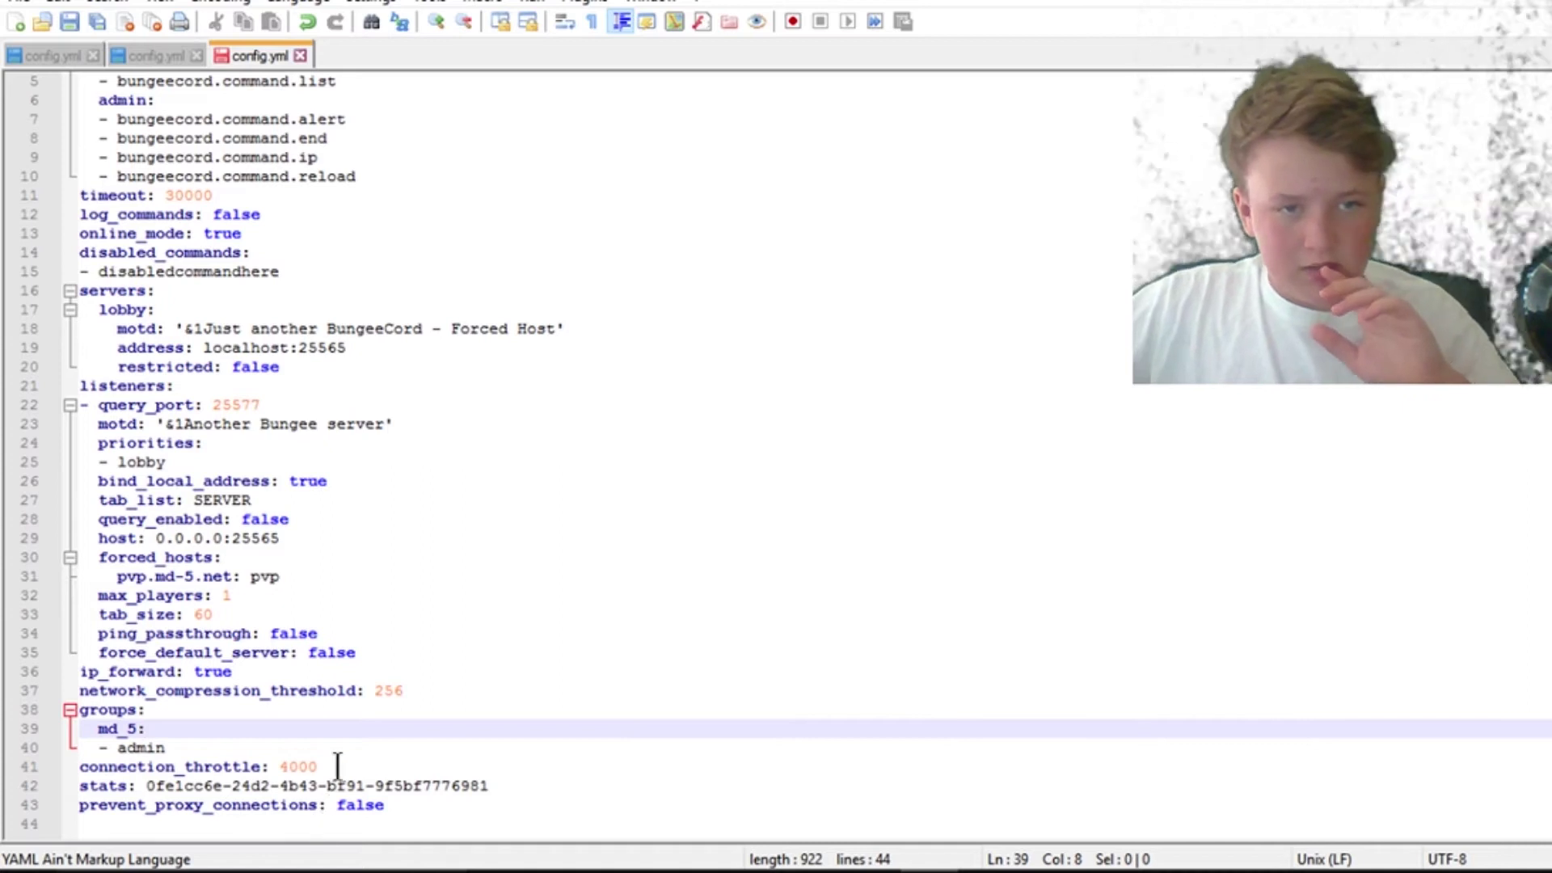
Step: Set the lobby server's address under servers to localhost:25566
scroll(337, 760, up, 2)
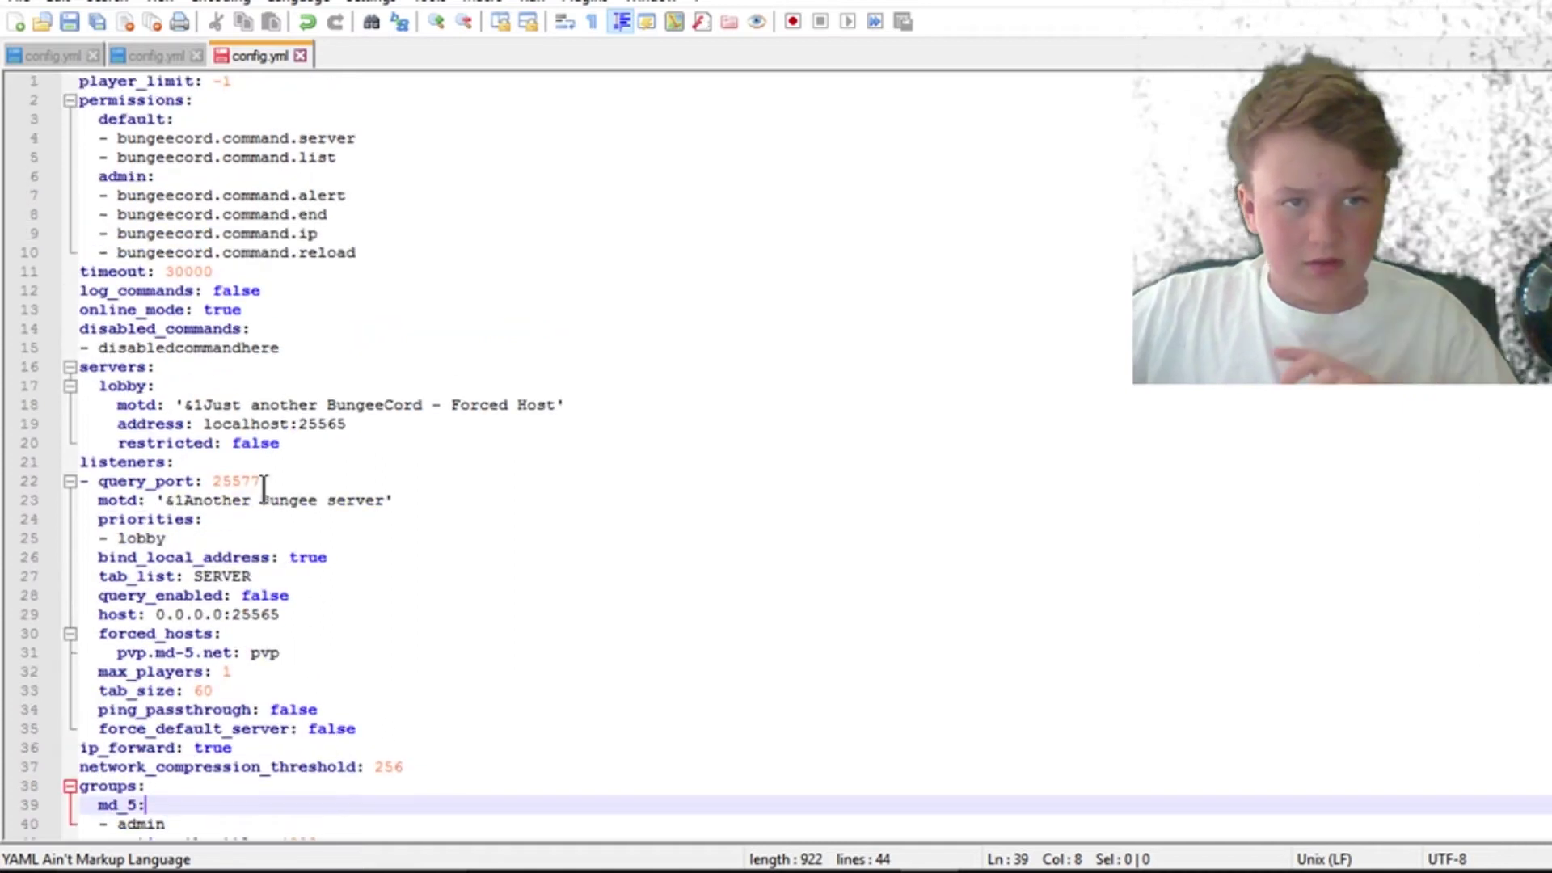
click(295, 620)
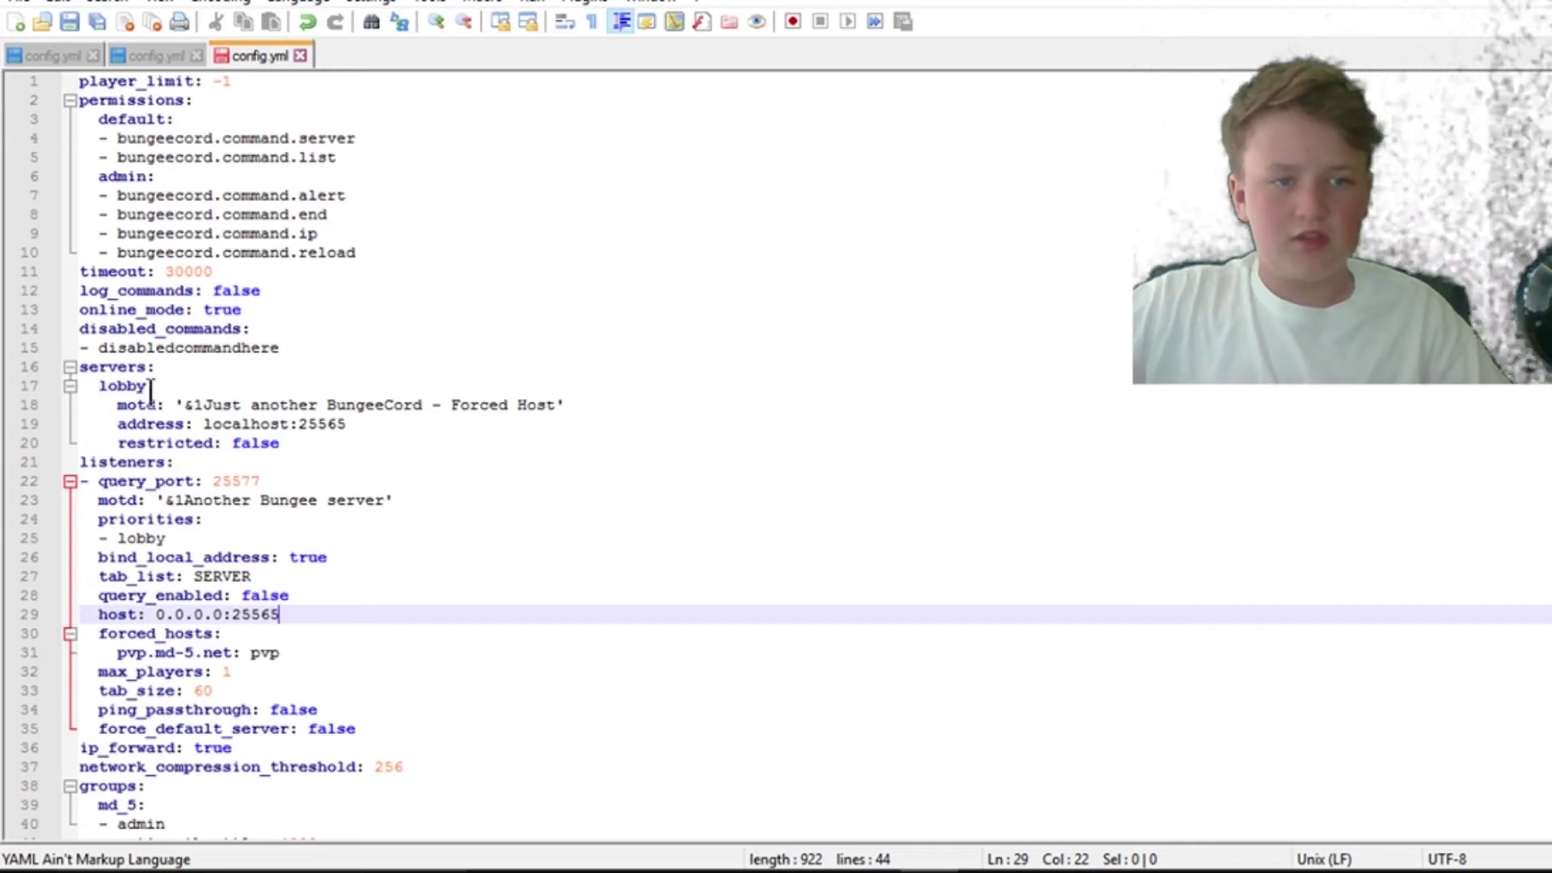
click(354, 424)
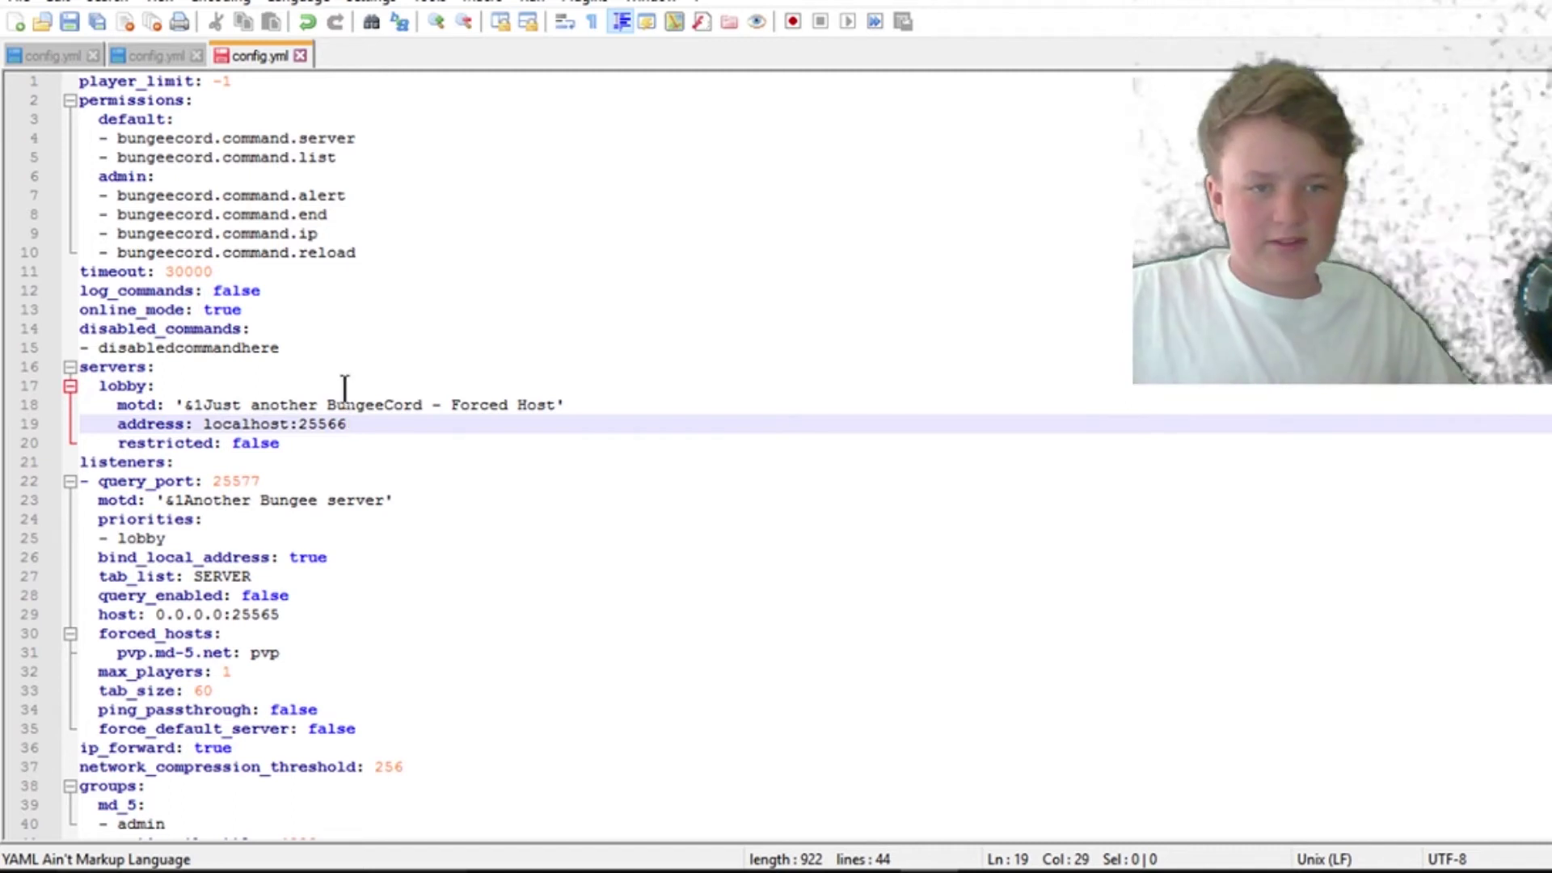
Step: Duplicate the whole lobby block, including its motd, address and restricted lines, directly beneath itself under servers
drag(82, 390, 276, 442)
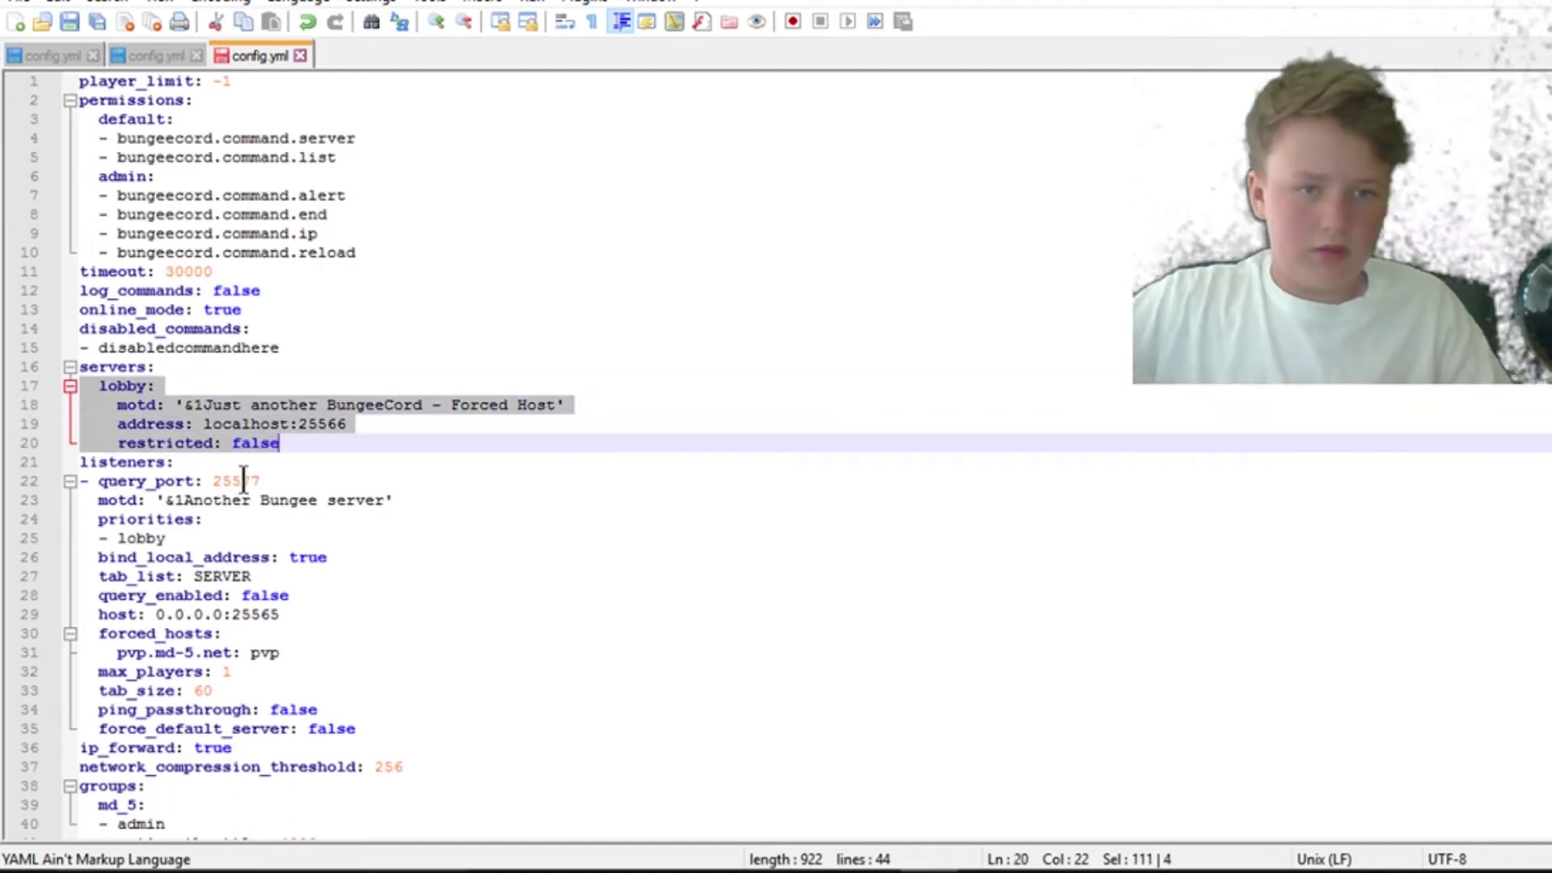
click(320, 458)
click(296, 439)
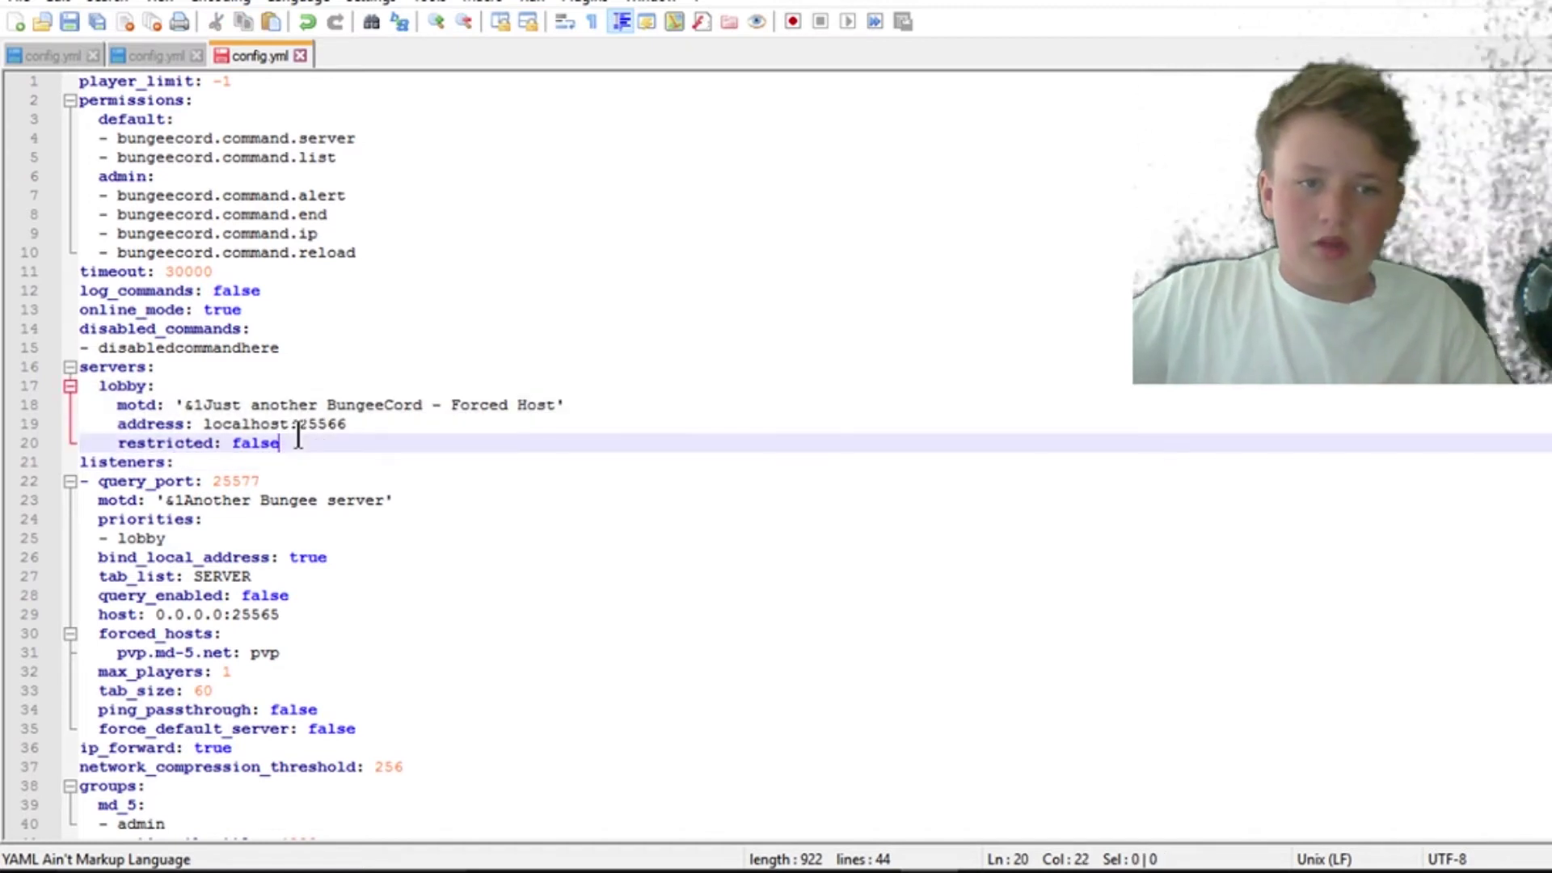
key(Return)
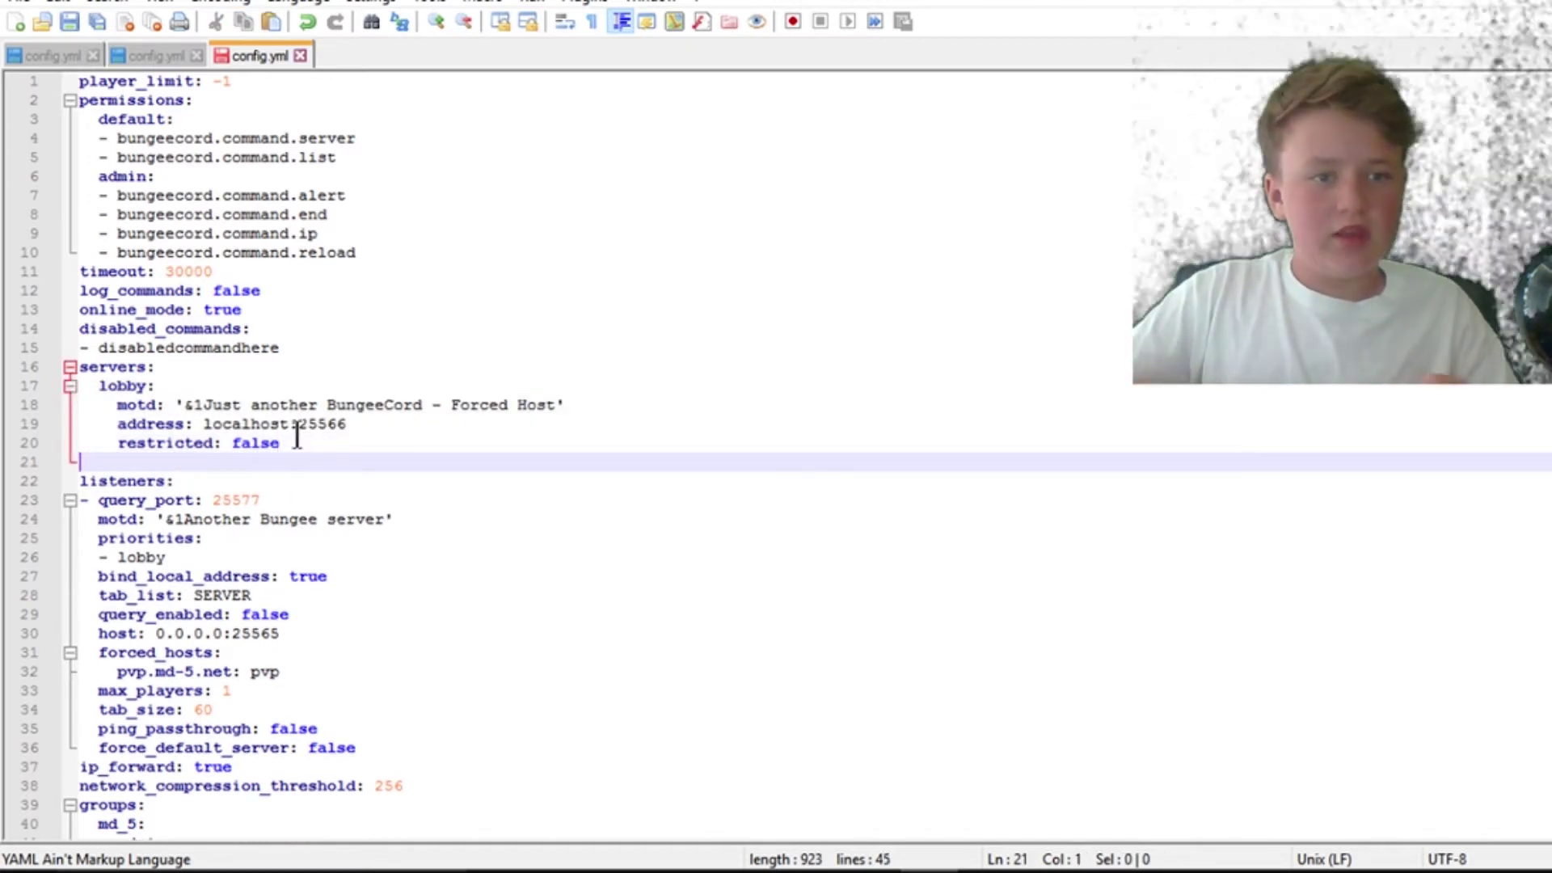
text(lobby:     motd: '&1Just another BungeeCord - Forced Host'     address: localhost:25566     restricted: false)
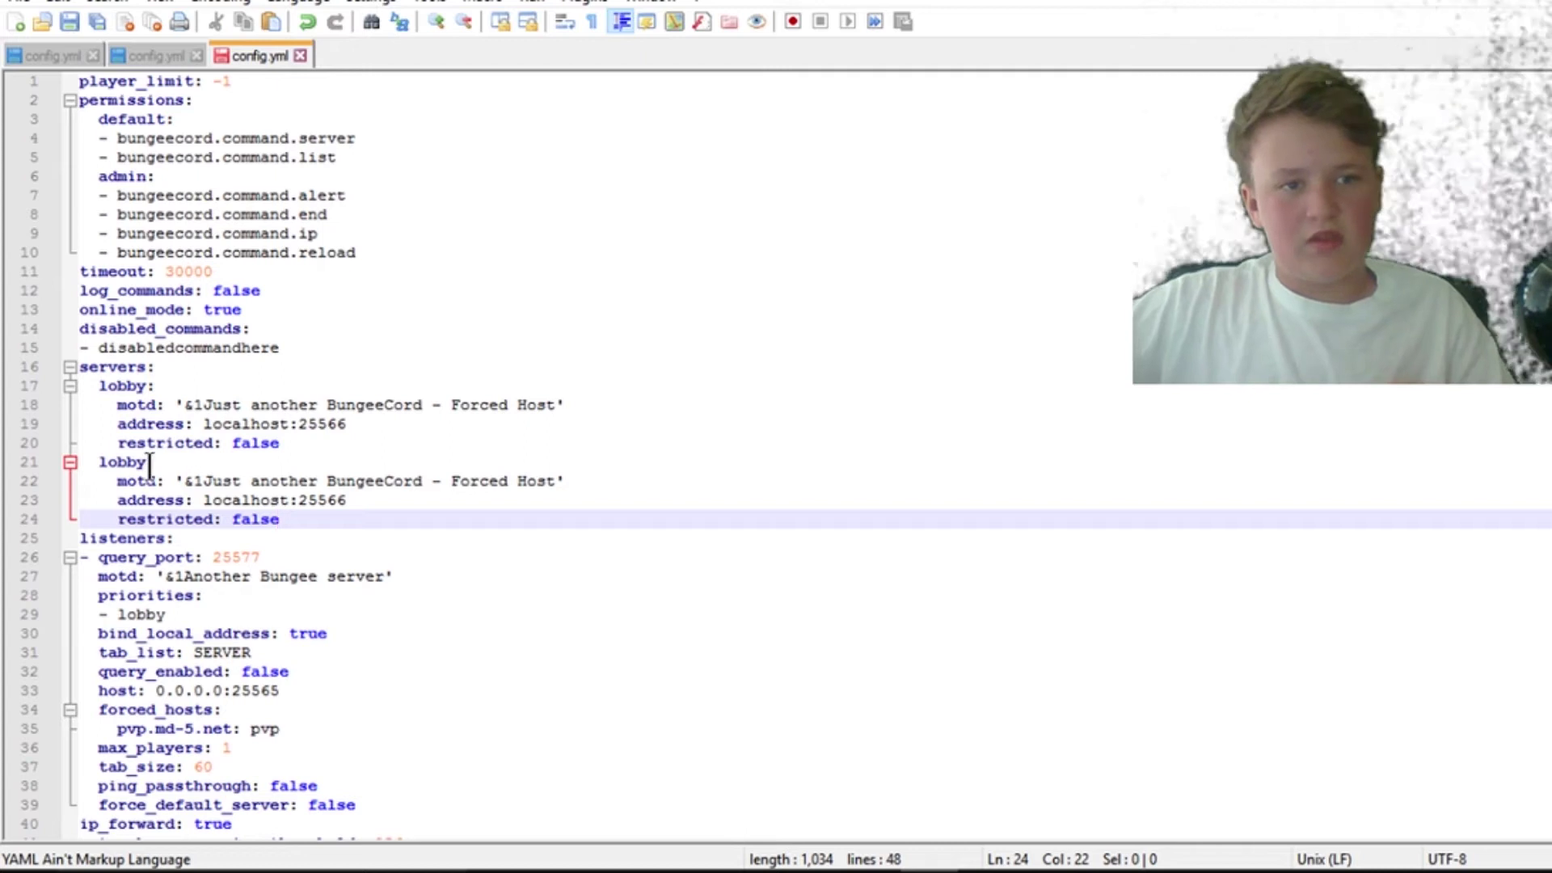
Step: Rename the duplicated server entry to Factions and start editing the port in its address
drag(149, 462, 102, 461)
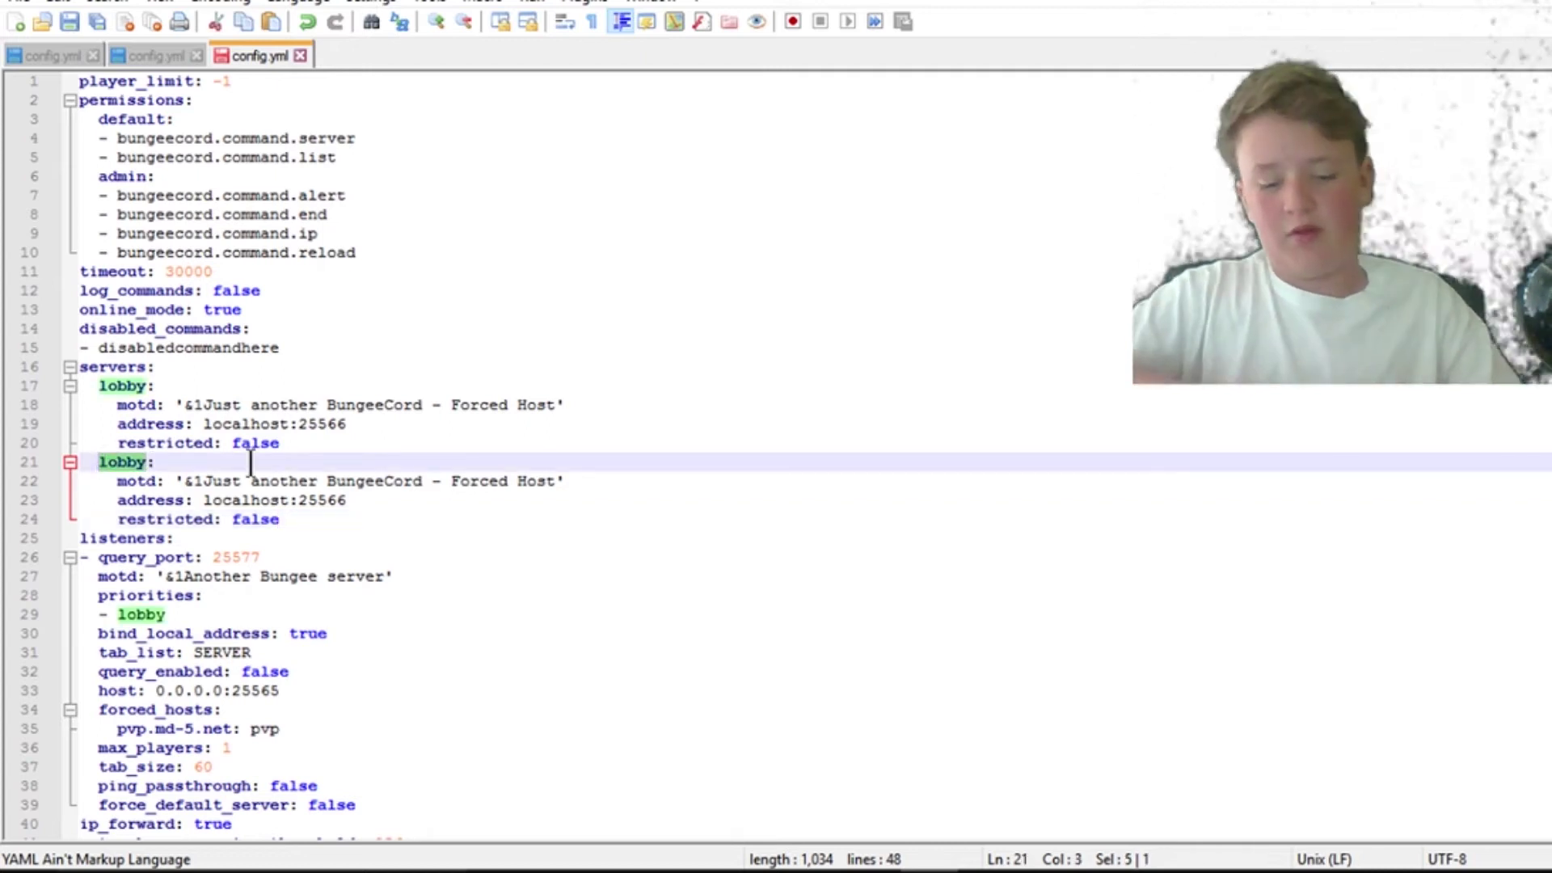
text(Factions:)
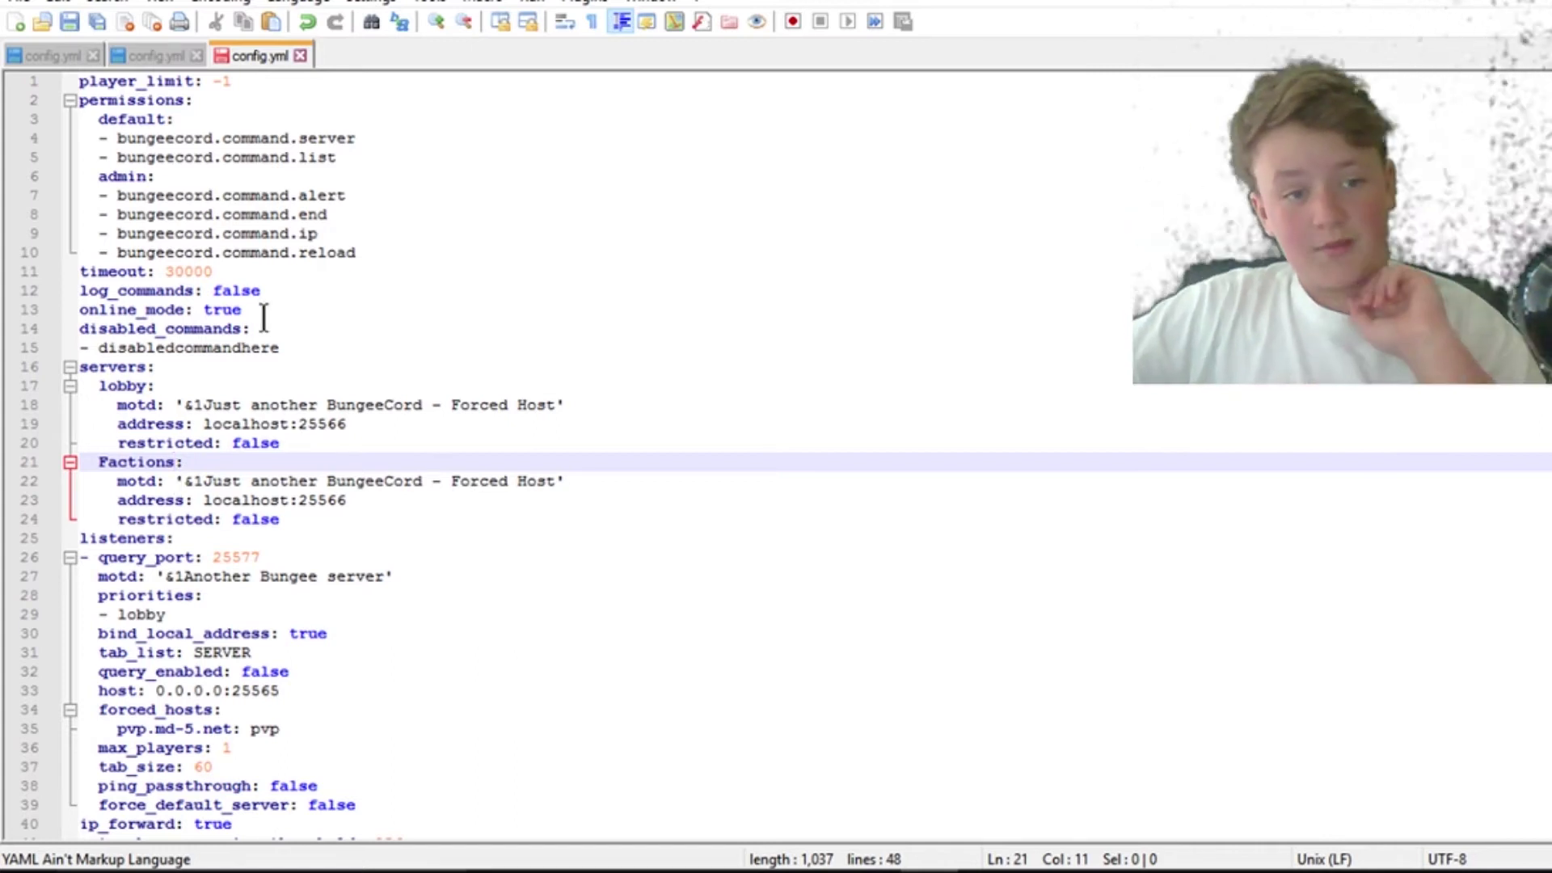
click(351, 501)
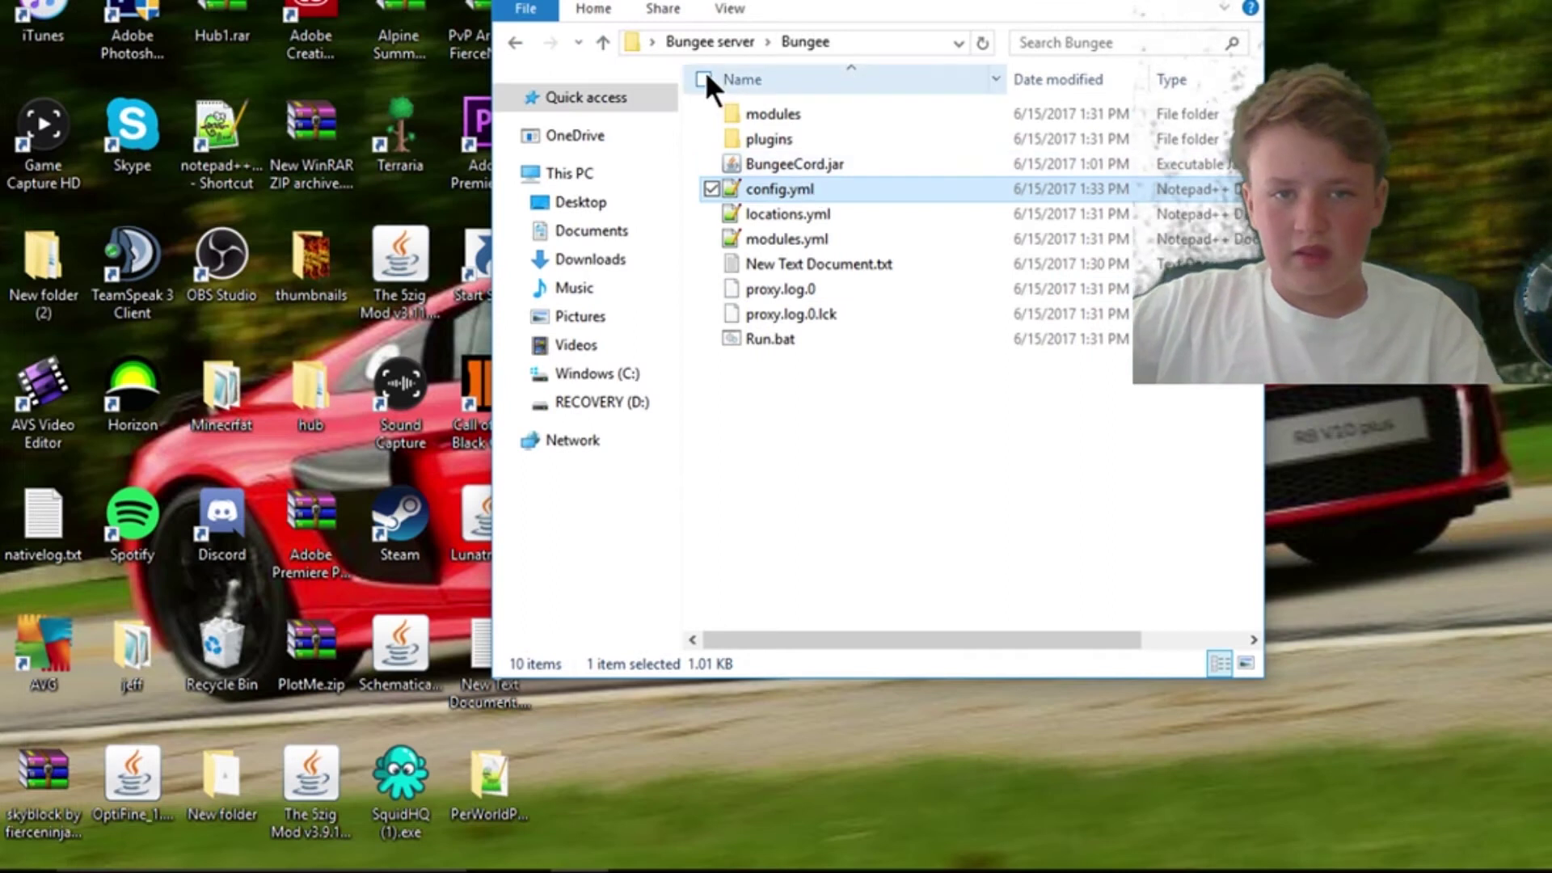
Step: Go back to the Bungee server folder and create a new folder named Lobby in it
click(514, 42)
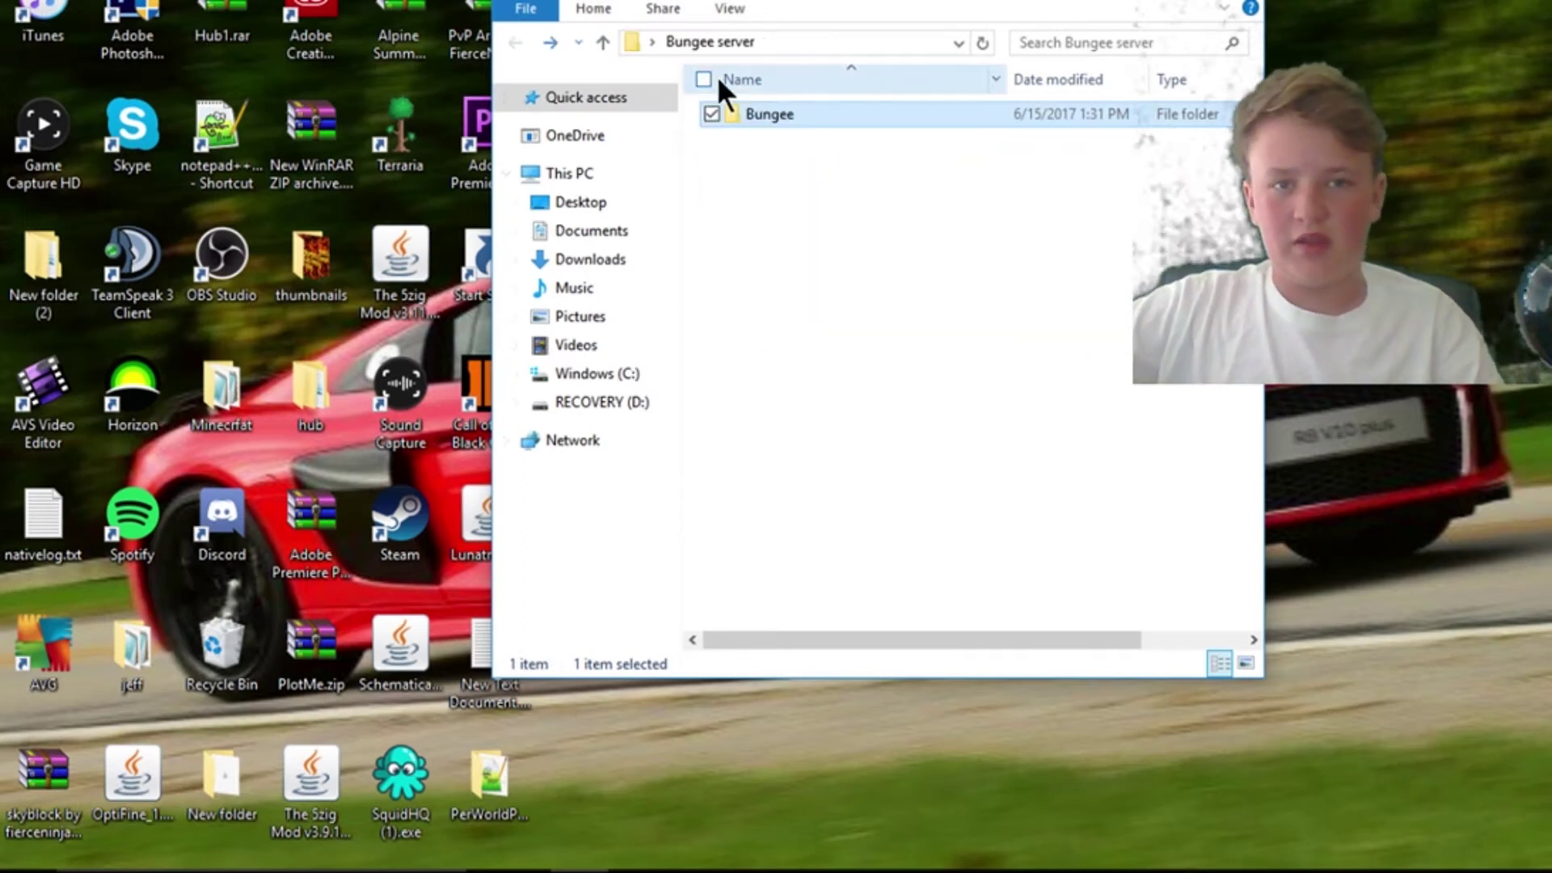
right_click(763, 194)
mouse_move(533, 485)
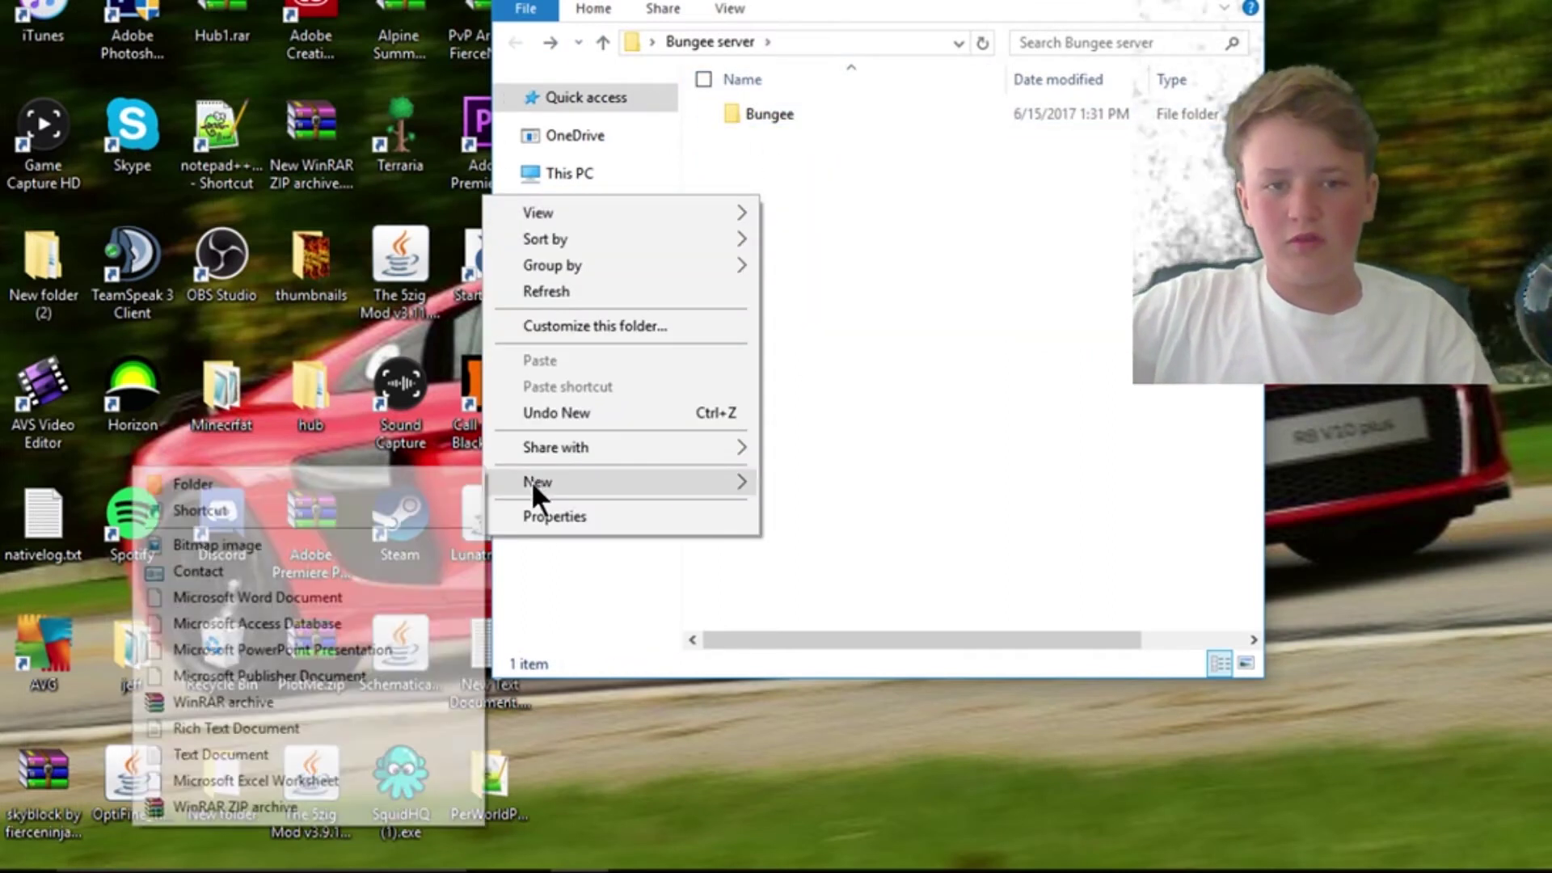
click(307, 483)
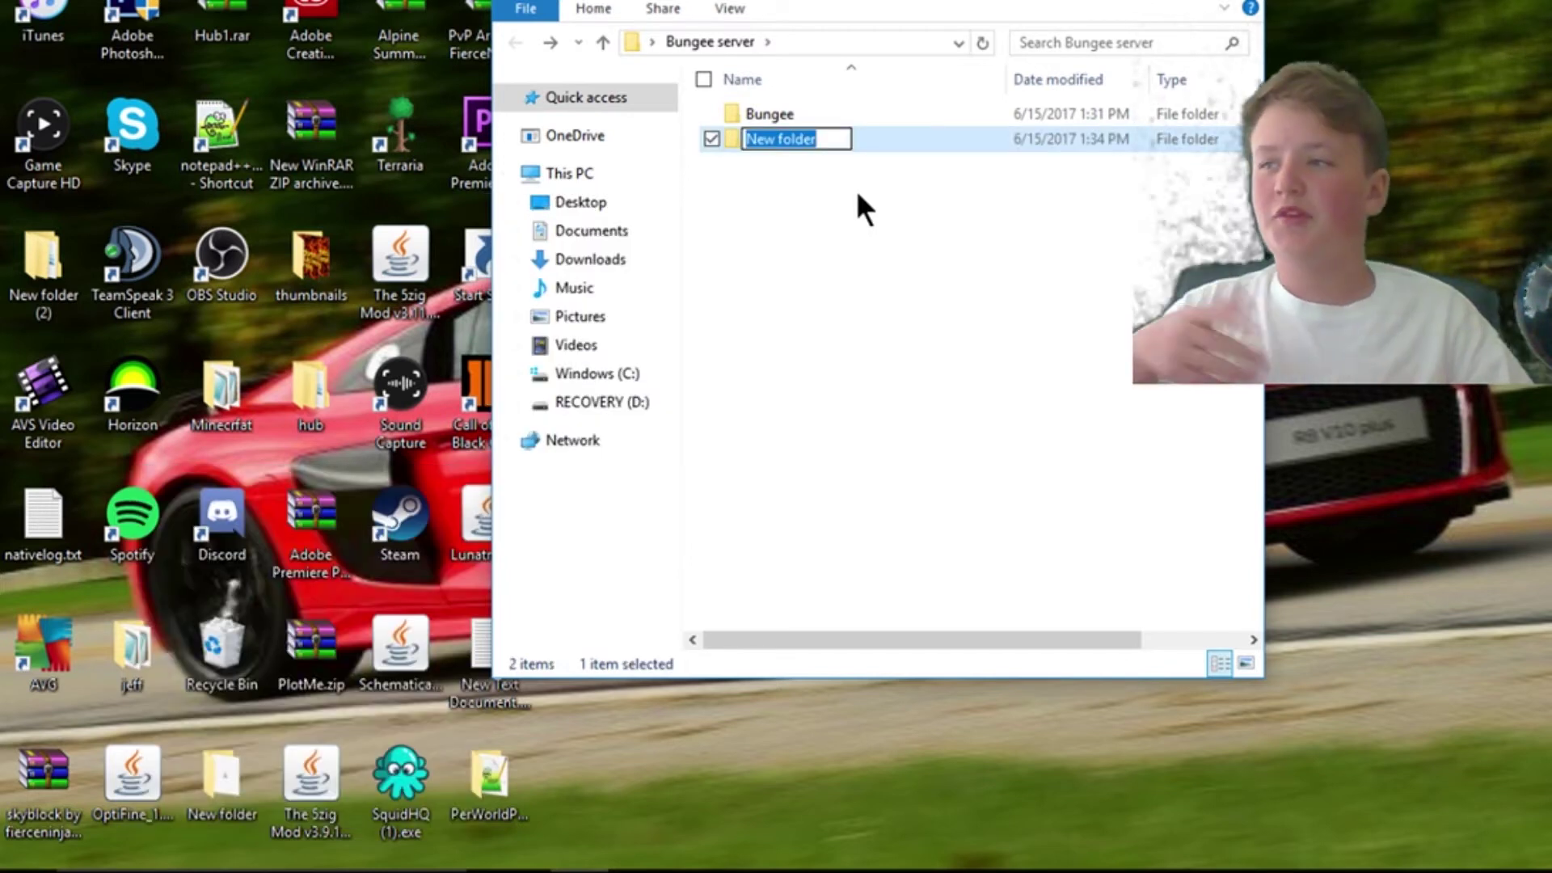
text(Lobby)
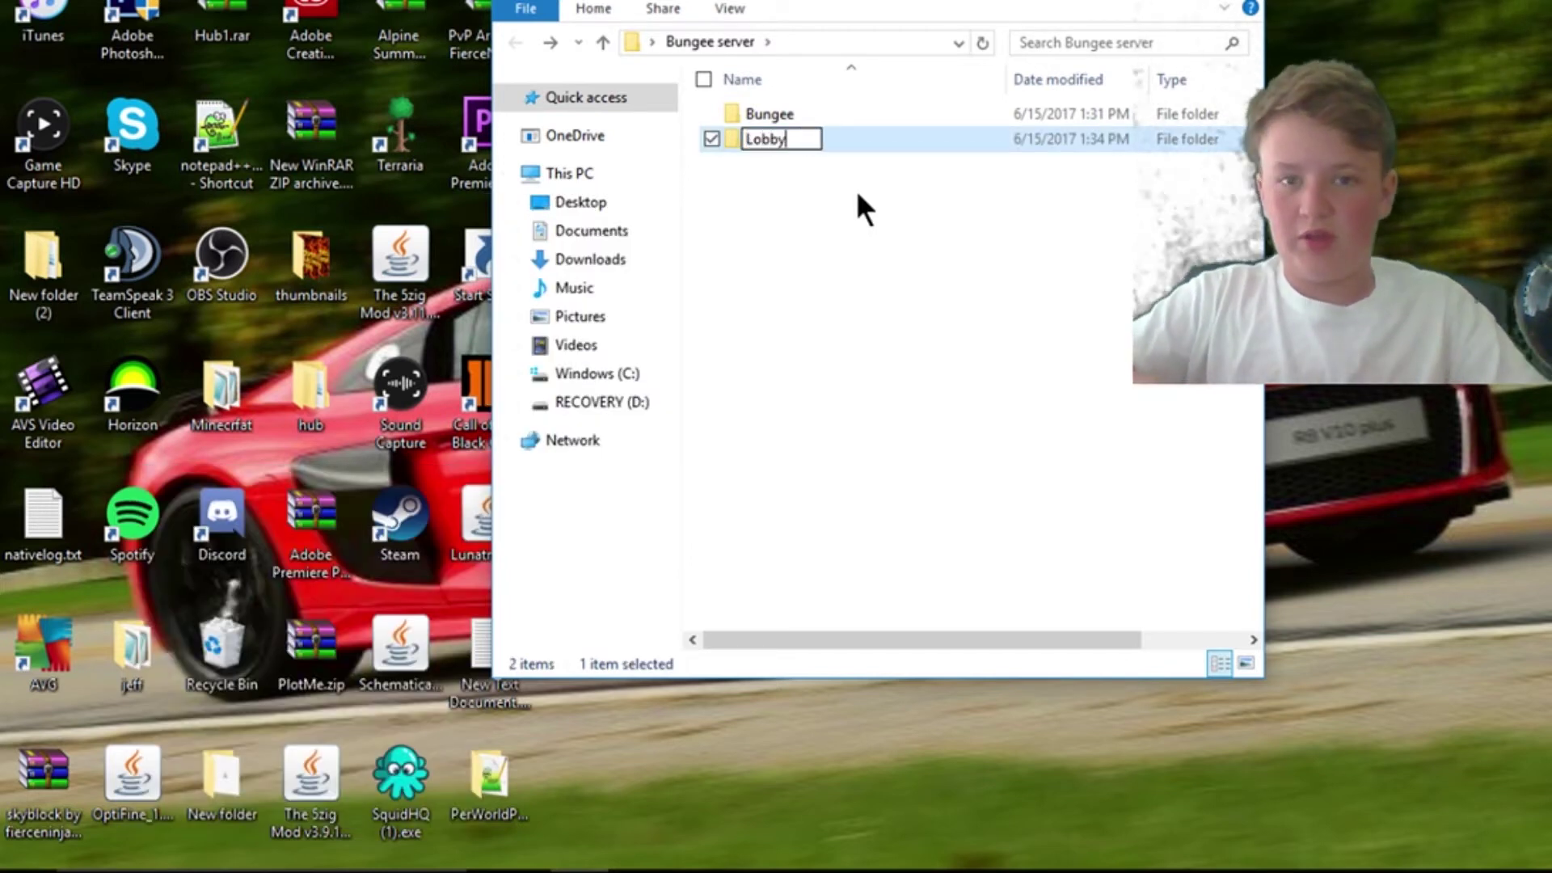
Step: Create another new folder named Factions in the Bungee server folder
right_click(806, 281)
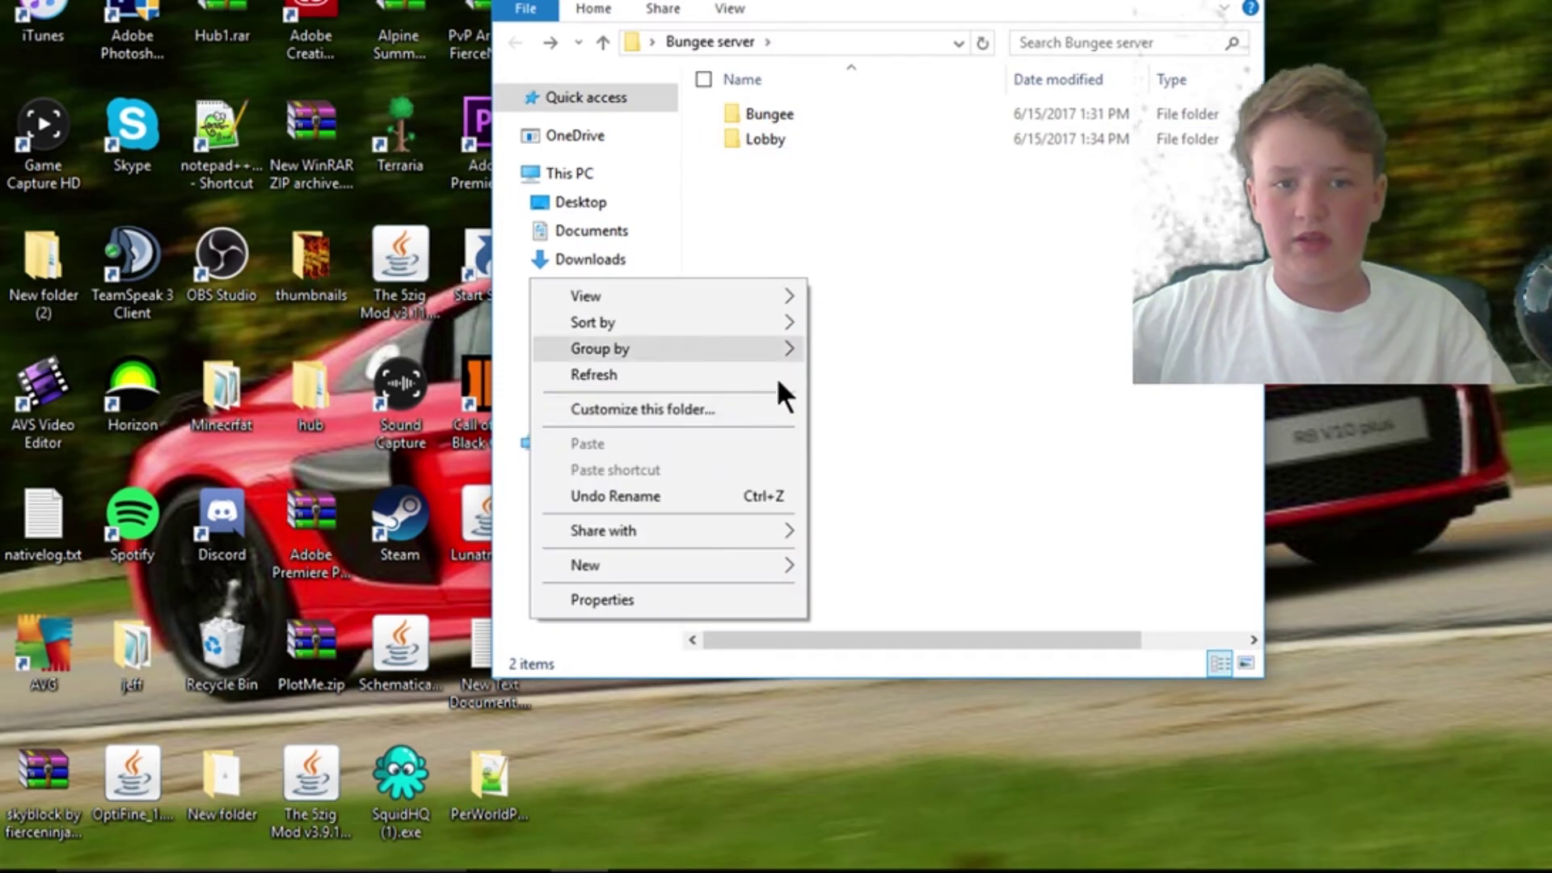
mouse_move(613, 564)
click(326, 244)
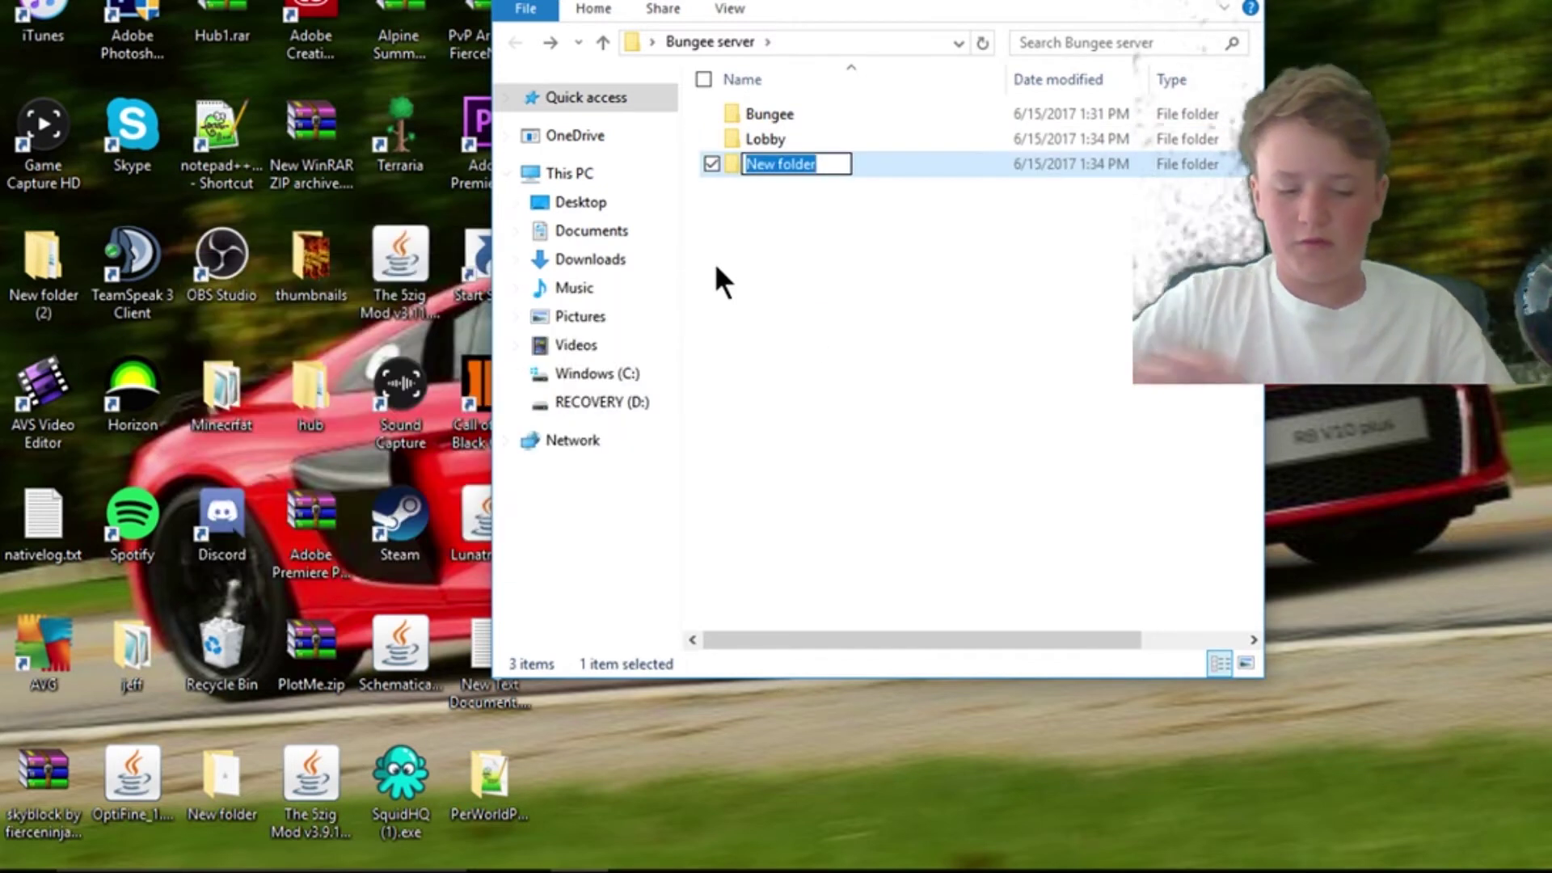
text(Factions)
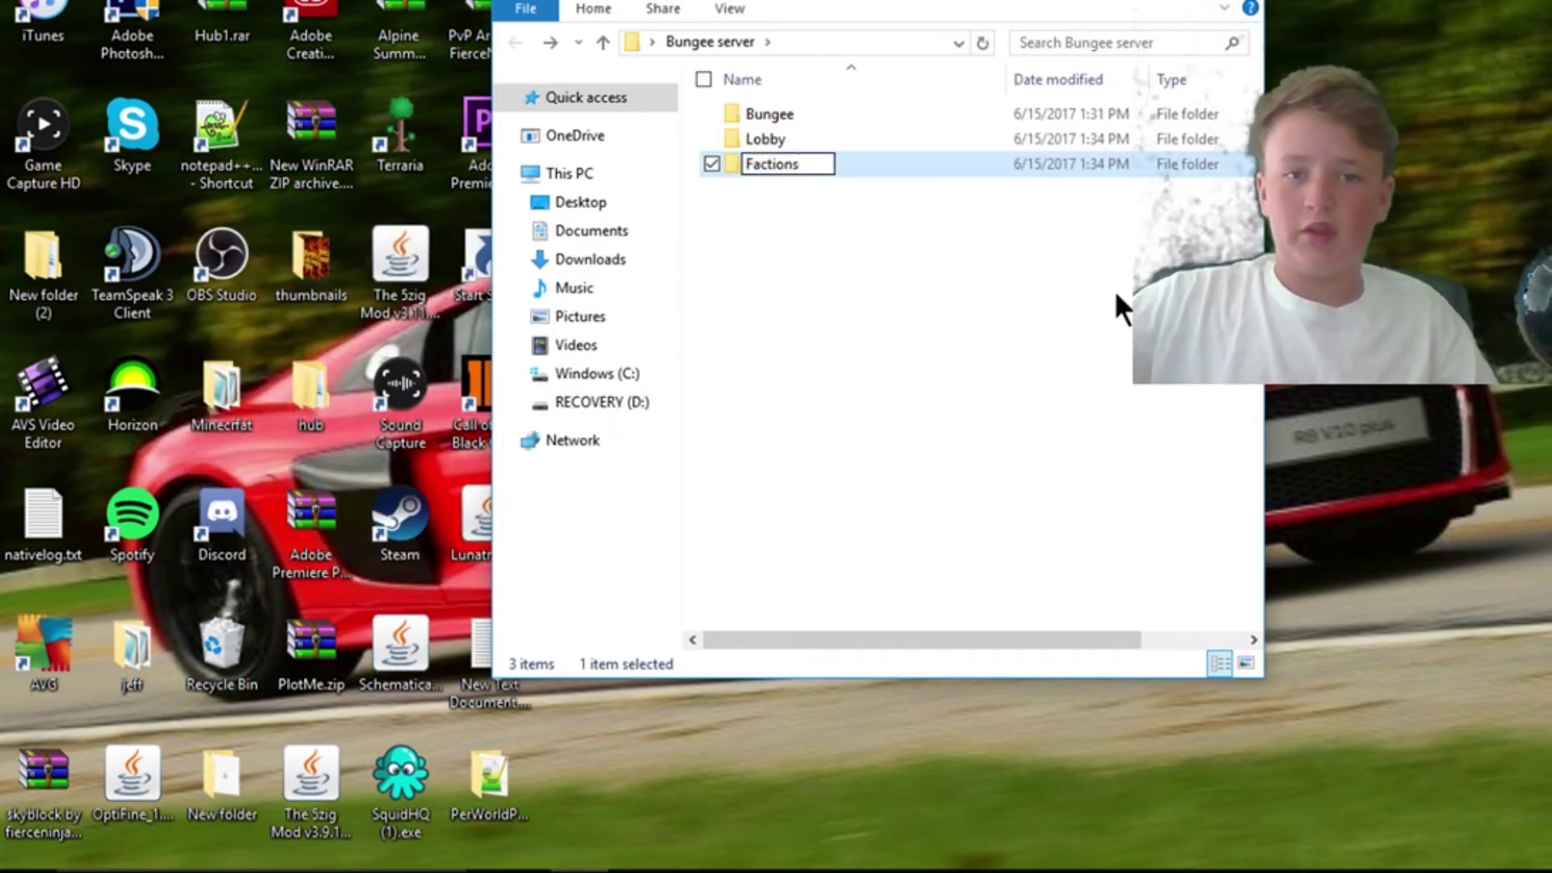
click(1118, 307)
Step: Check the Lobby folder and copy Run.bat from the Bungee folder
double_click(1112, 138)
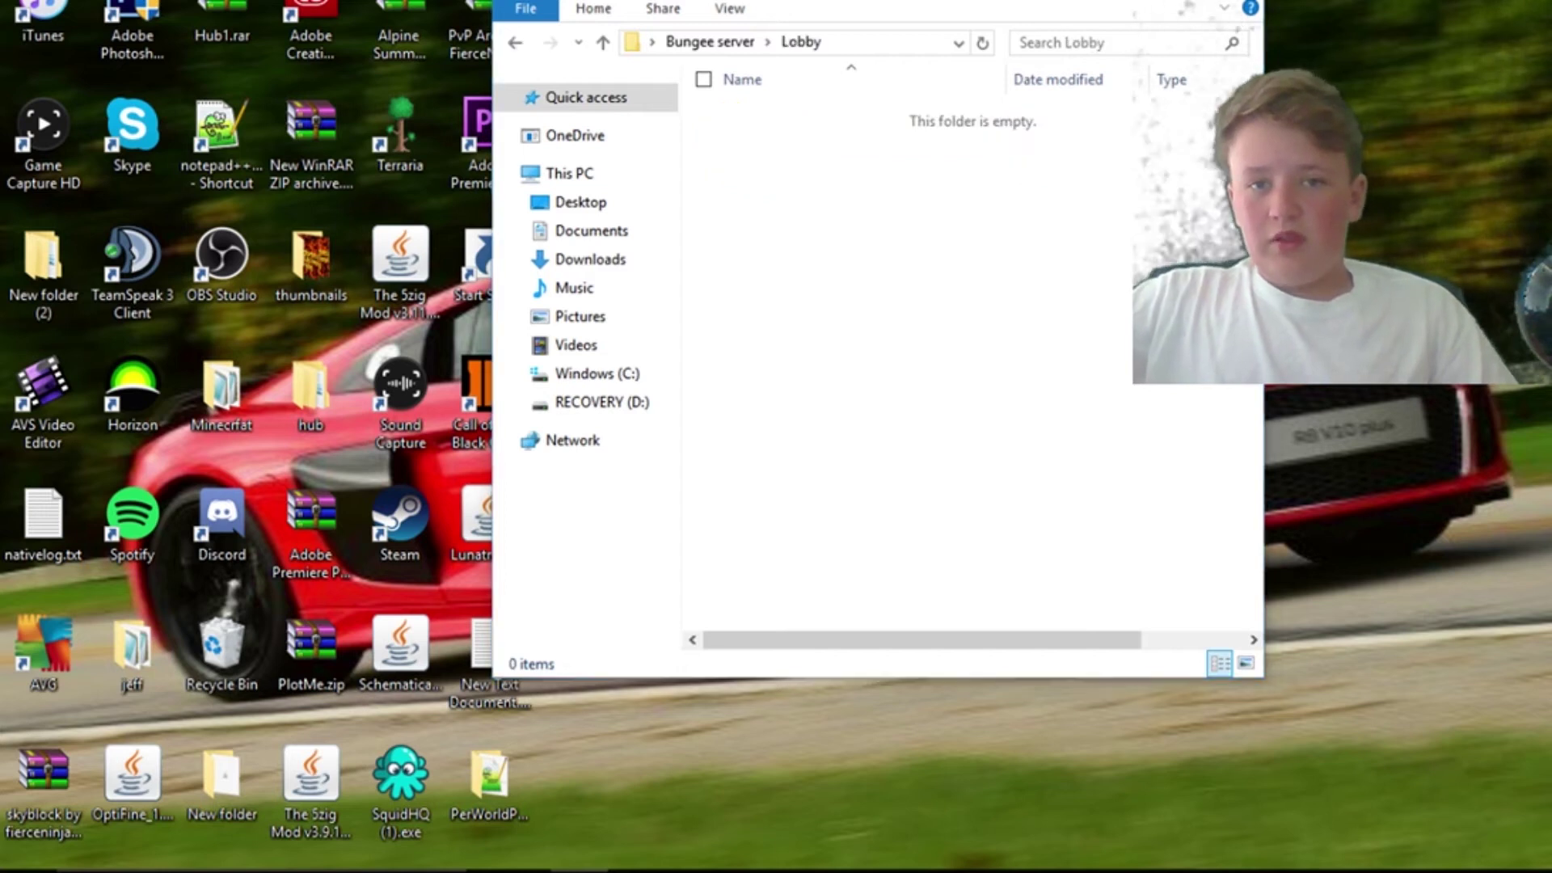
drag(885, 221, 885, 221)
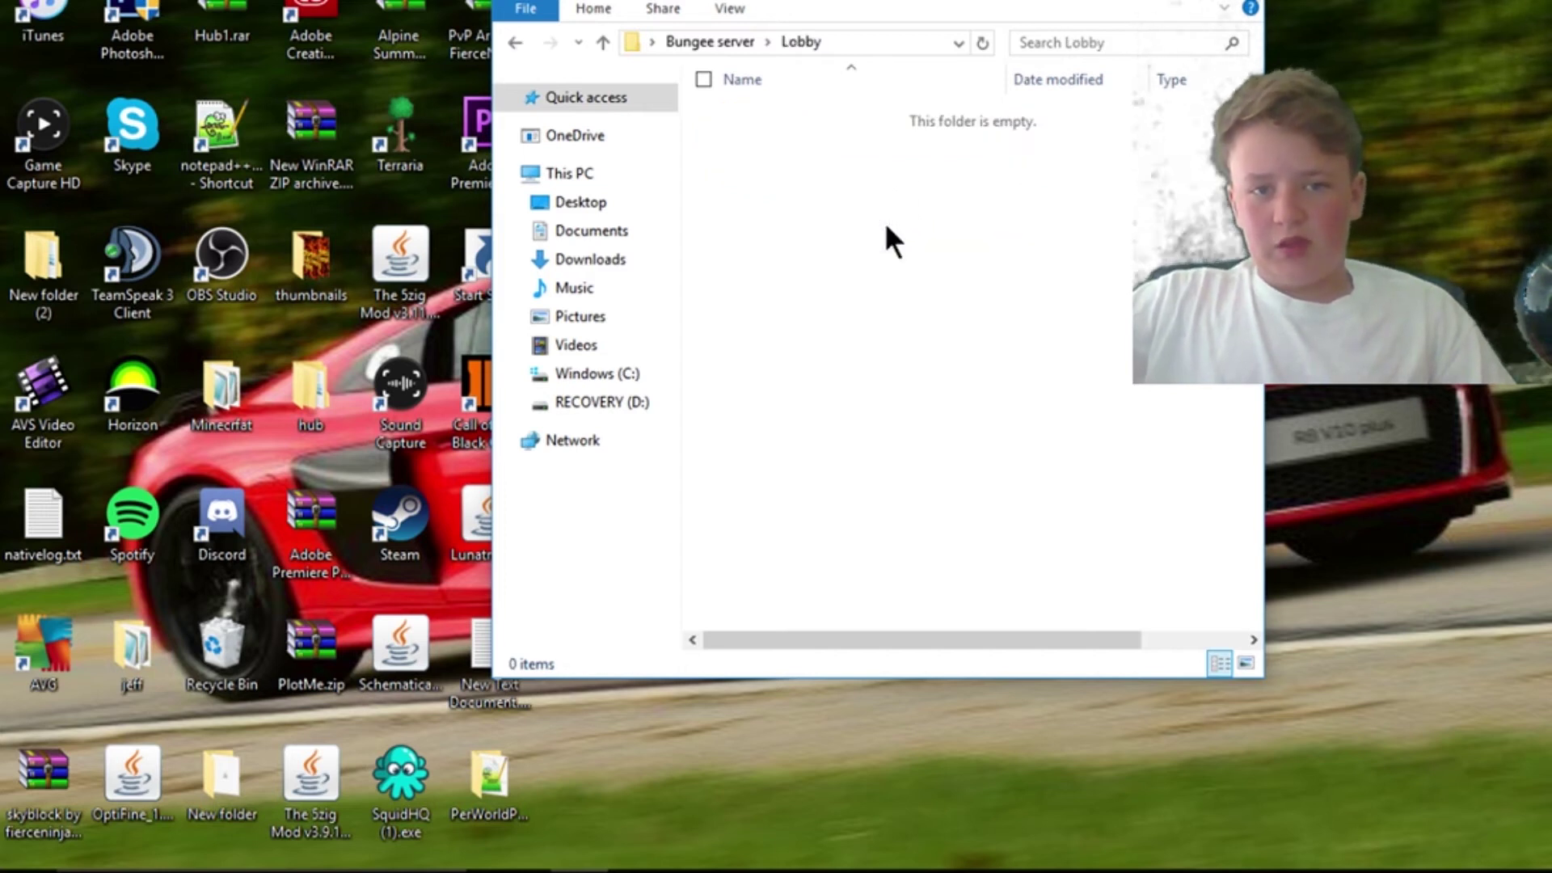
click(716, 39)
double_click(737, 111)
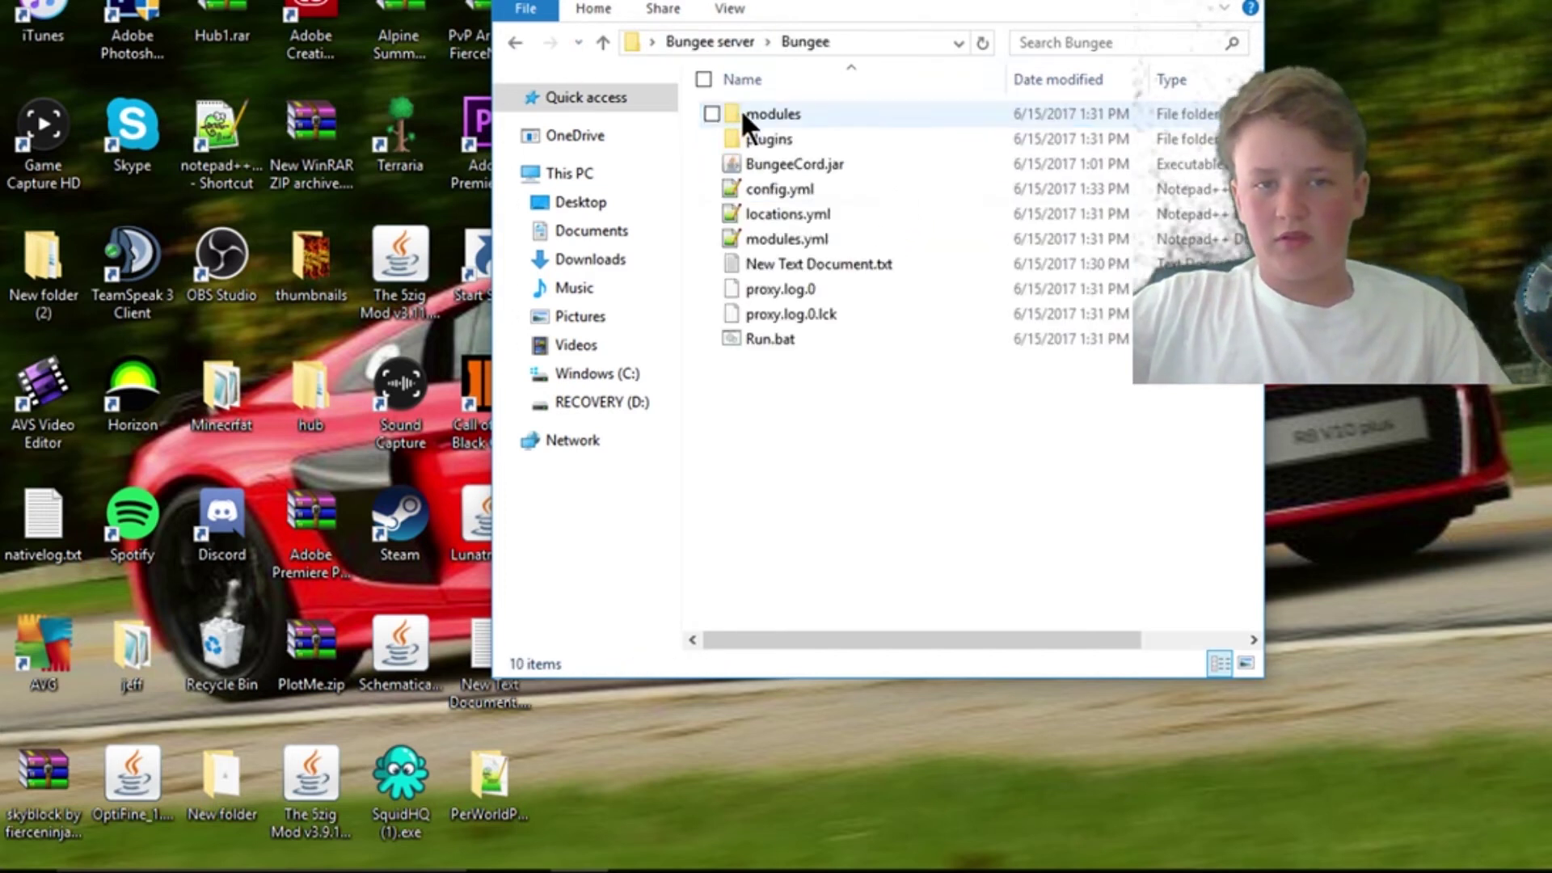
right_click(784, 340)
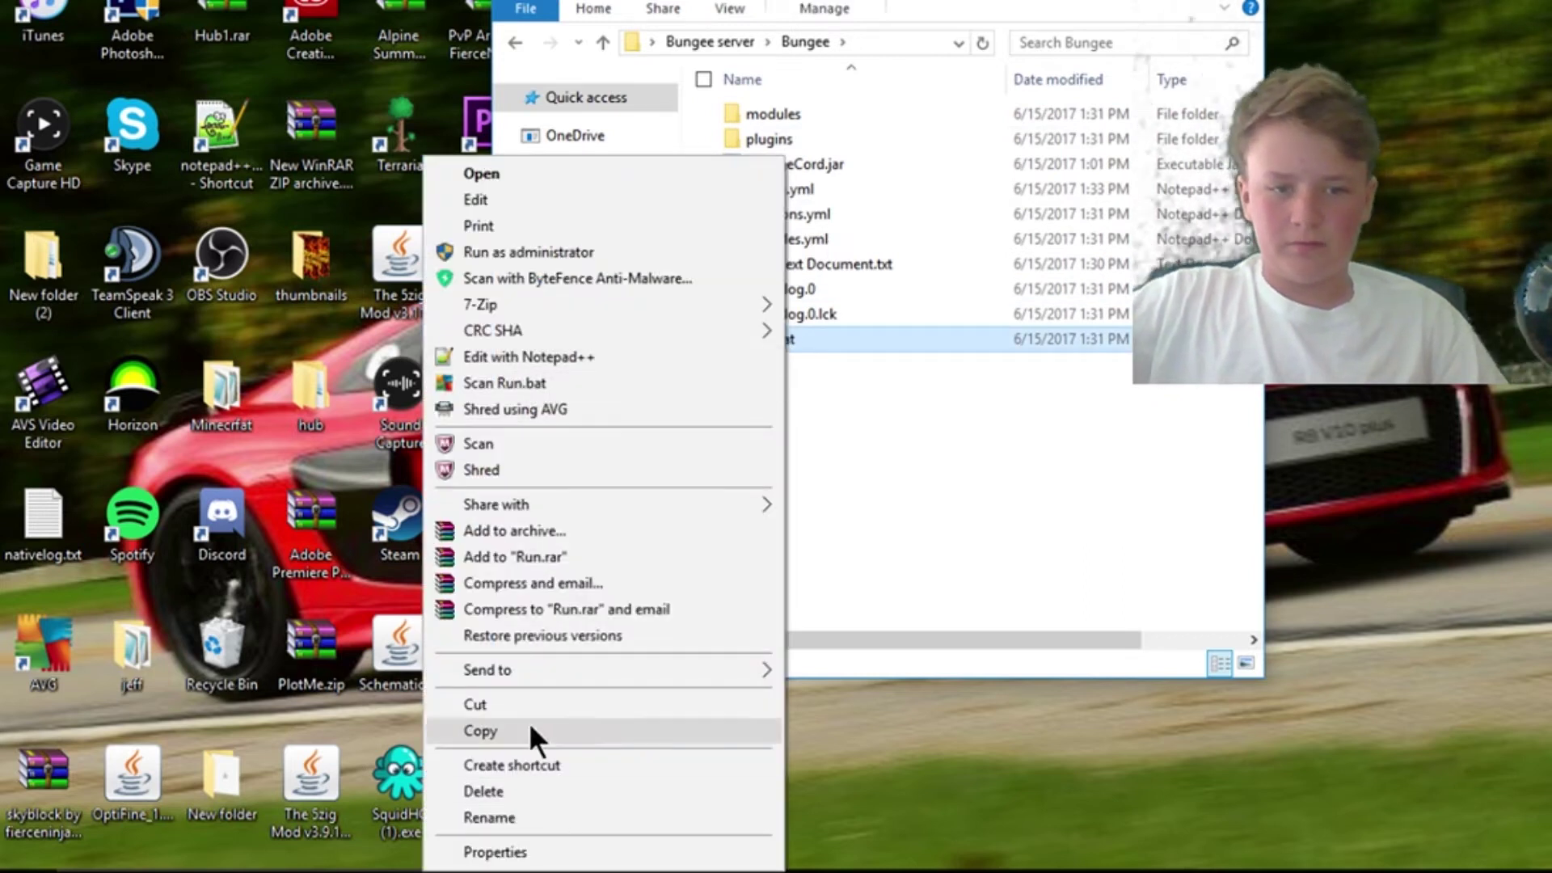
click(528, 729)
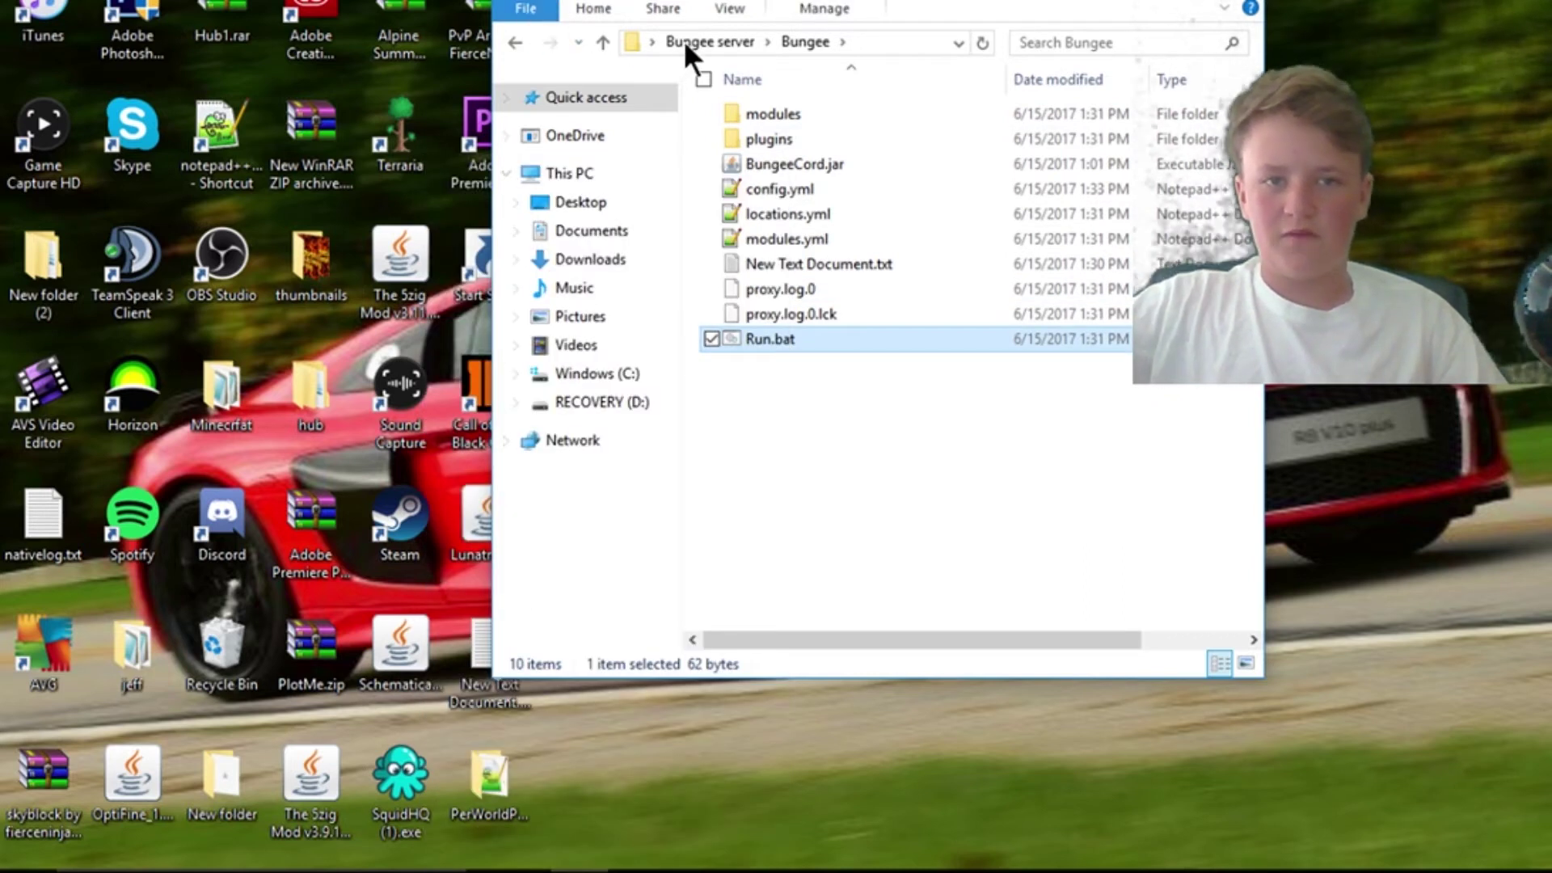
Step: Paste the copied Run.bat into the Lobby folder alongside Spigot.jar
key(alt+f)
click(1042, 561)
click(723, 40)
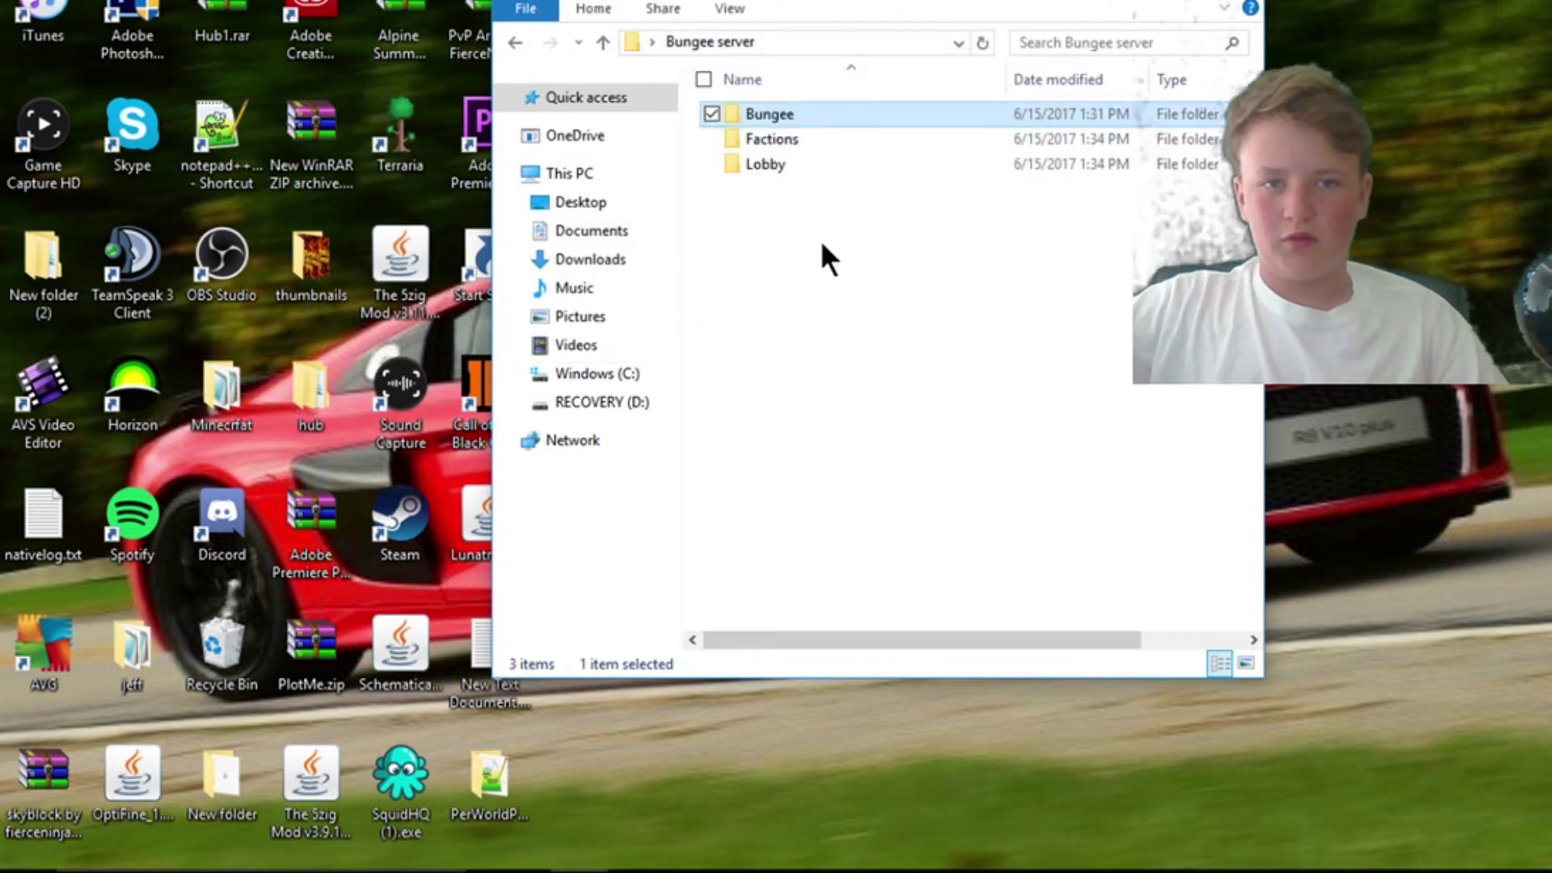
double_click(788, 140)
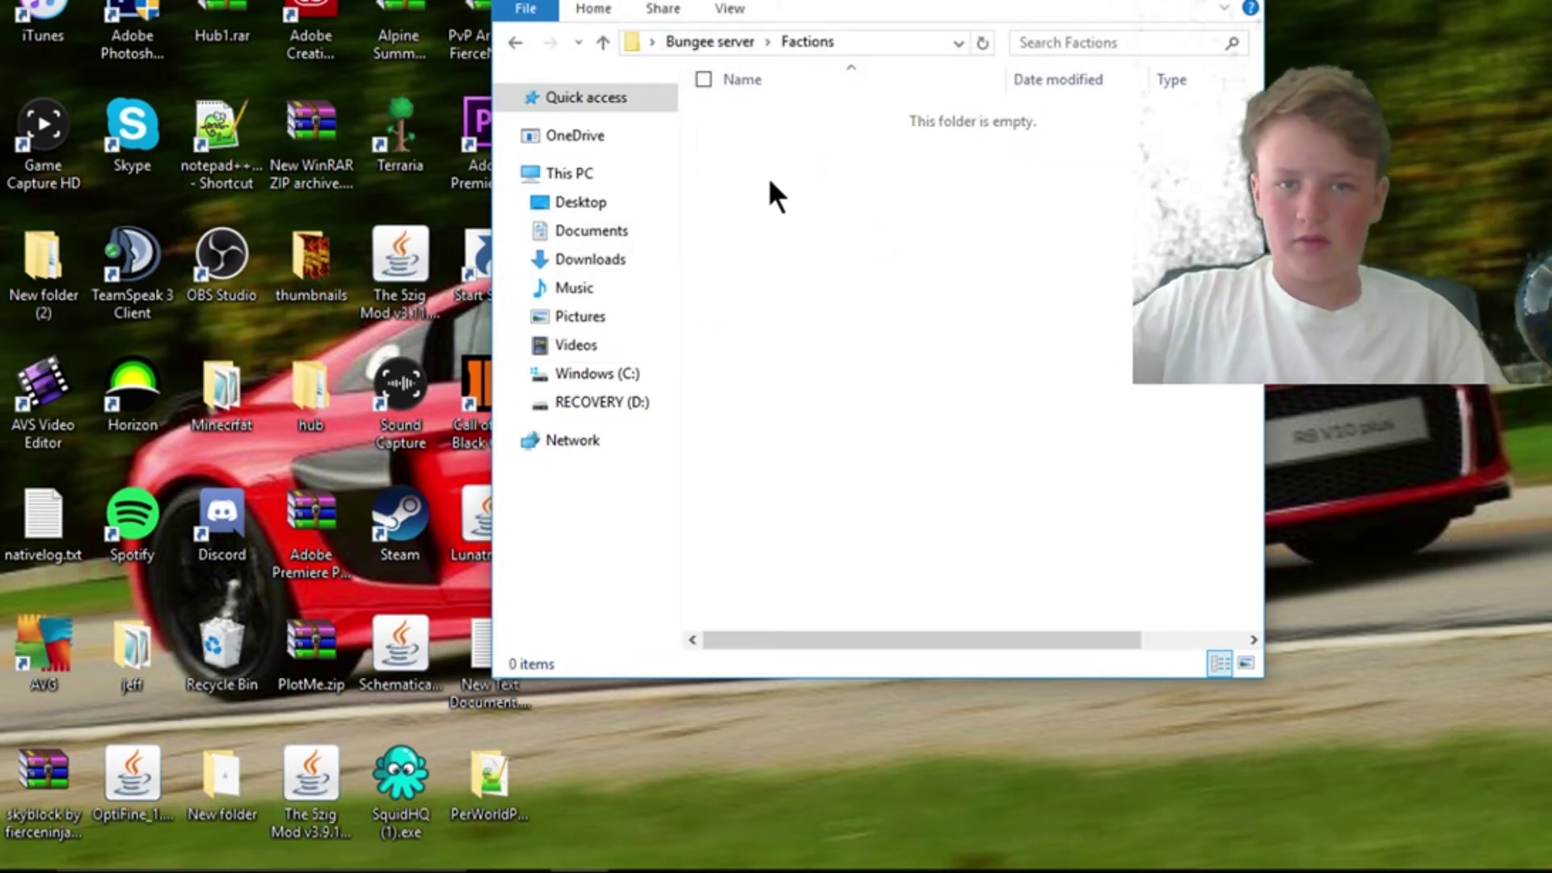
click(514, 41)
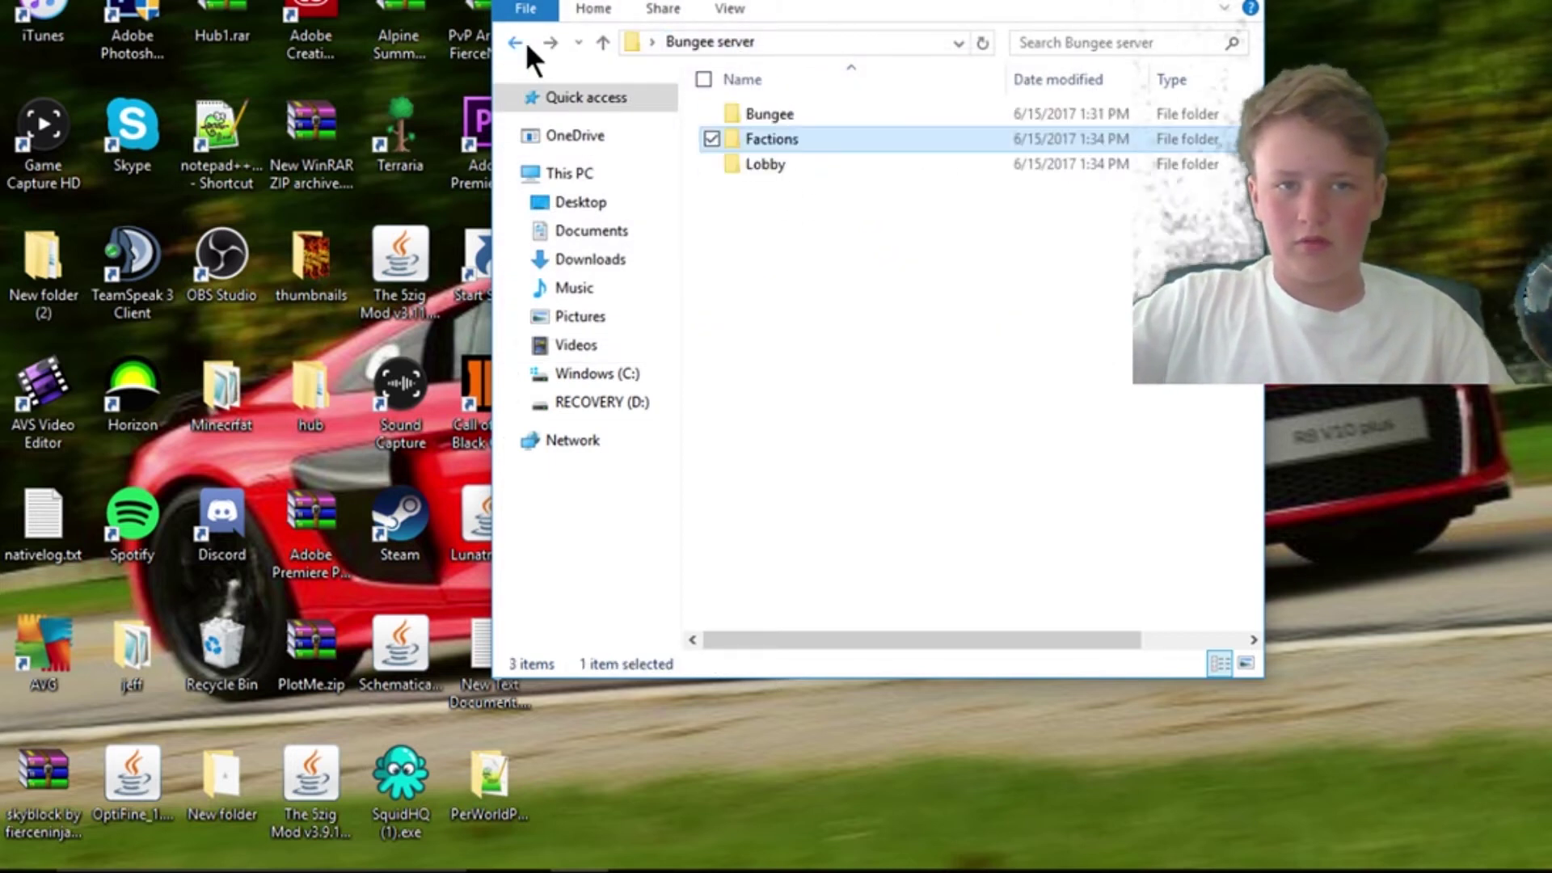
double_click(779, 167)
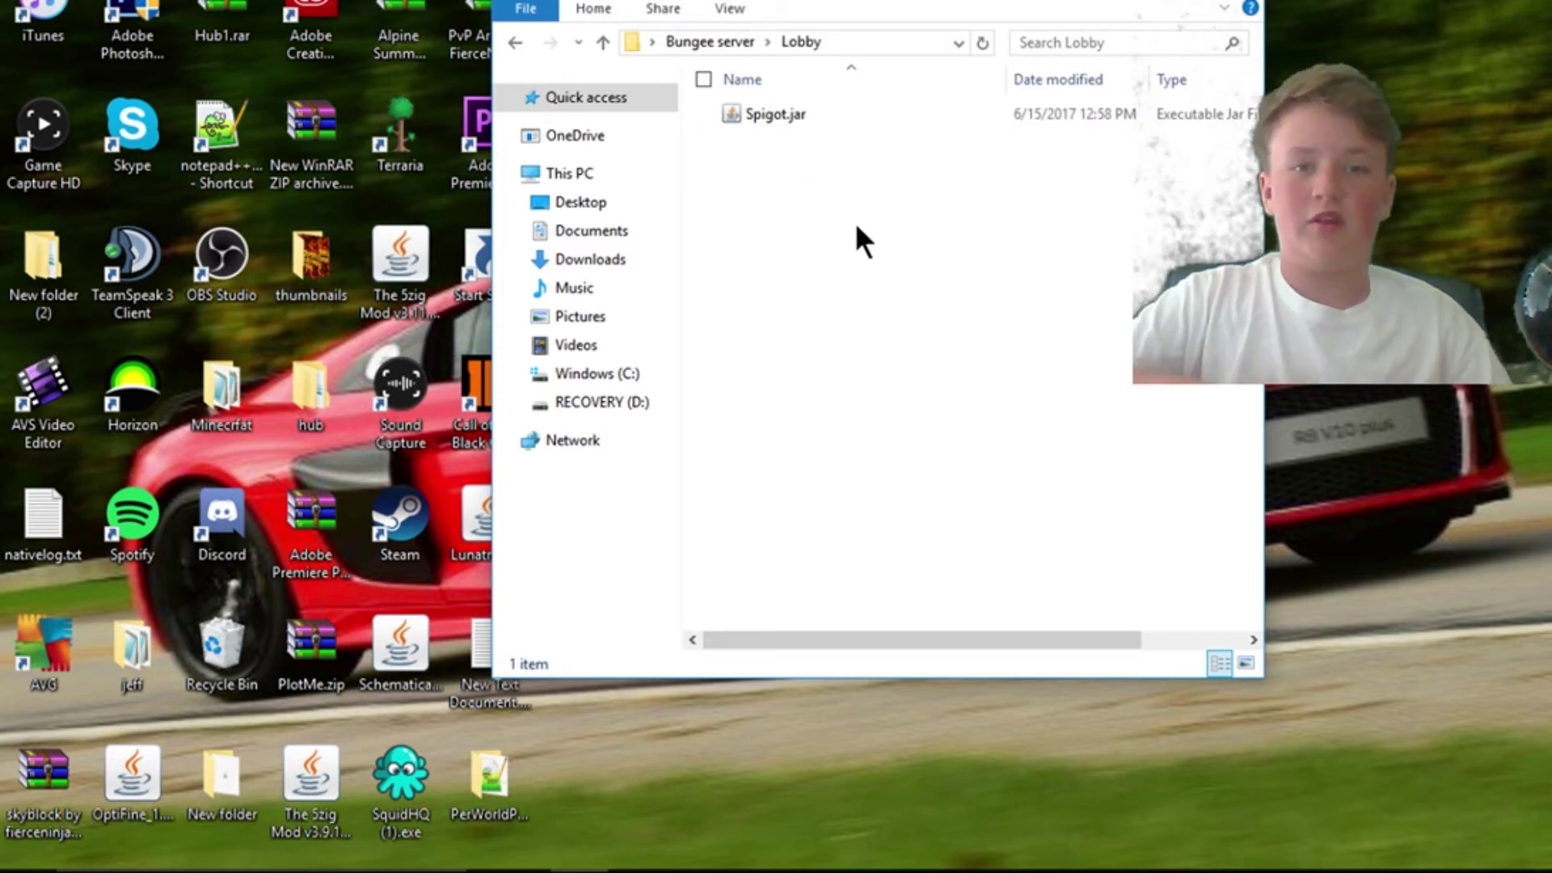
key(ctrl+v)
Step: Edit the Lobby folder's Run.bat so that its java line launches Spigot.jar, and save the file
right_click(793, 110)
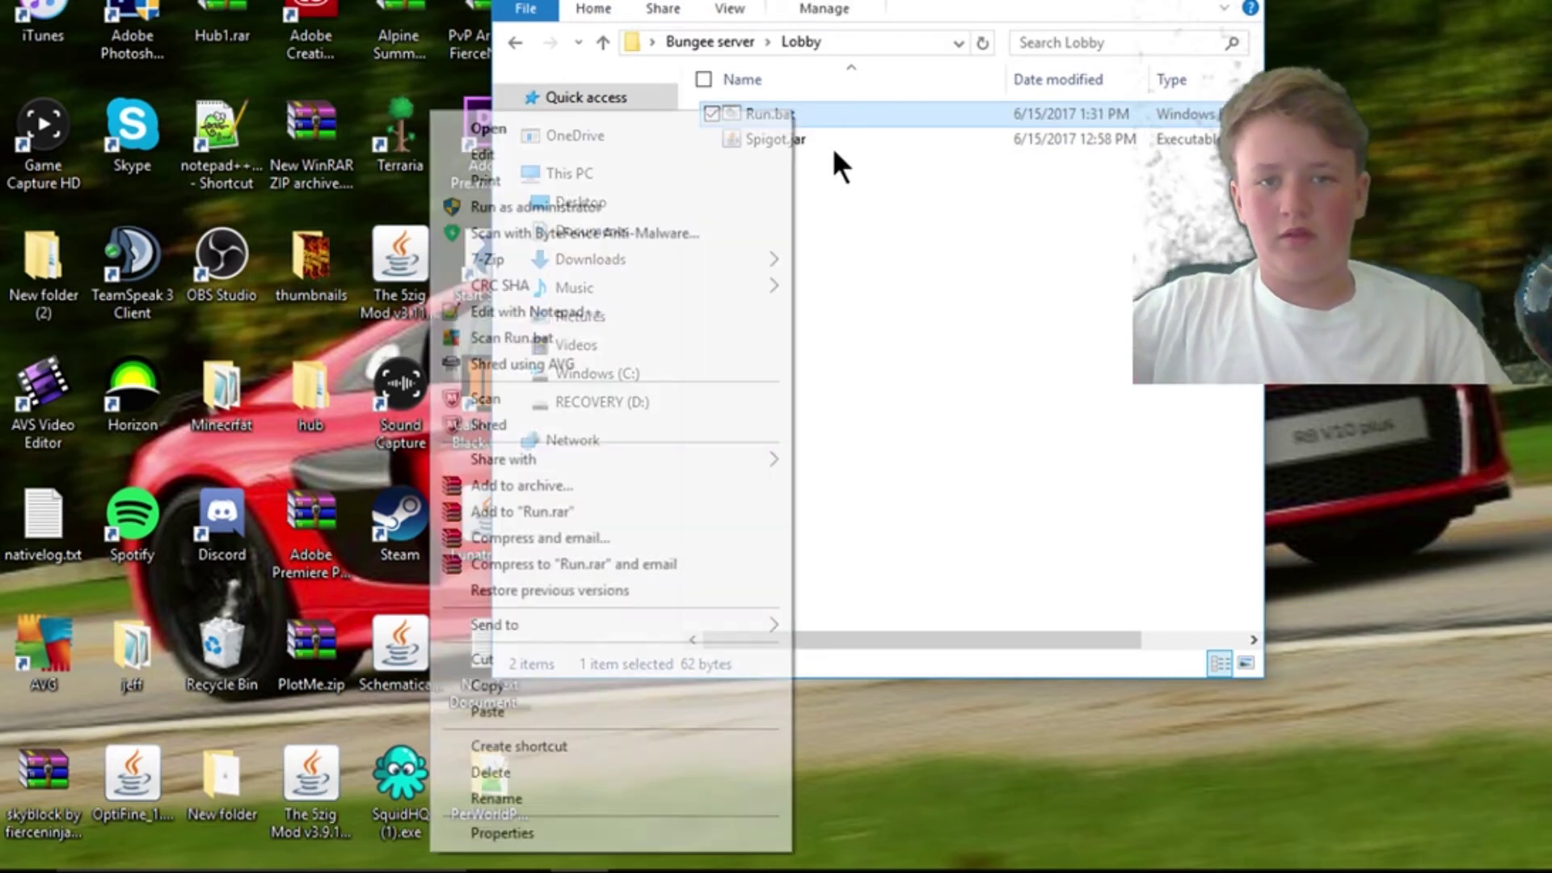
click(535, 155)
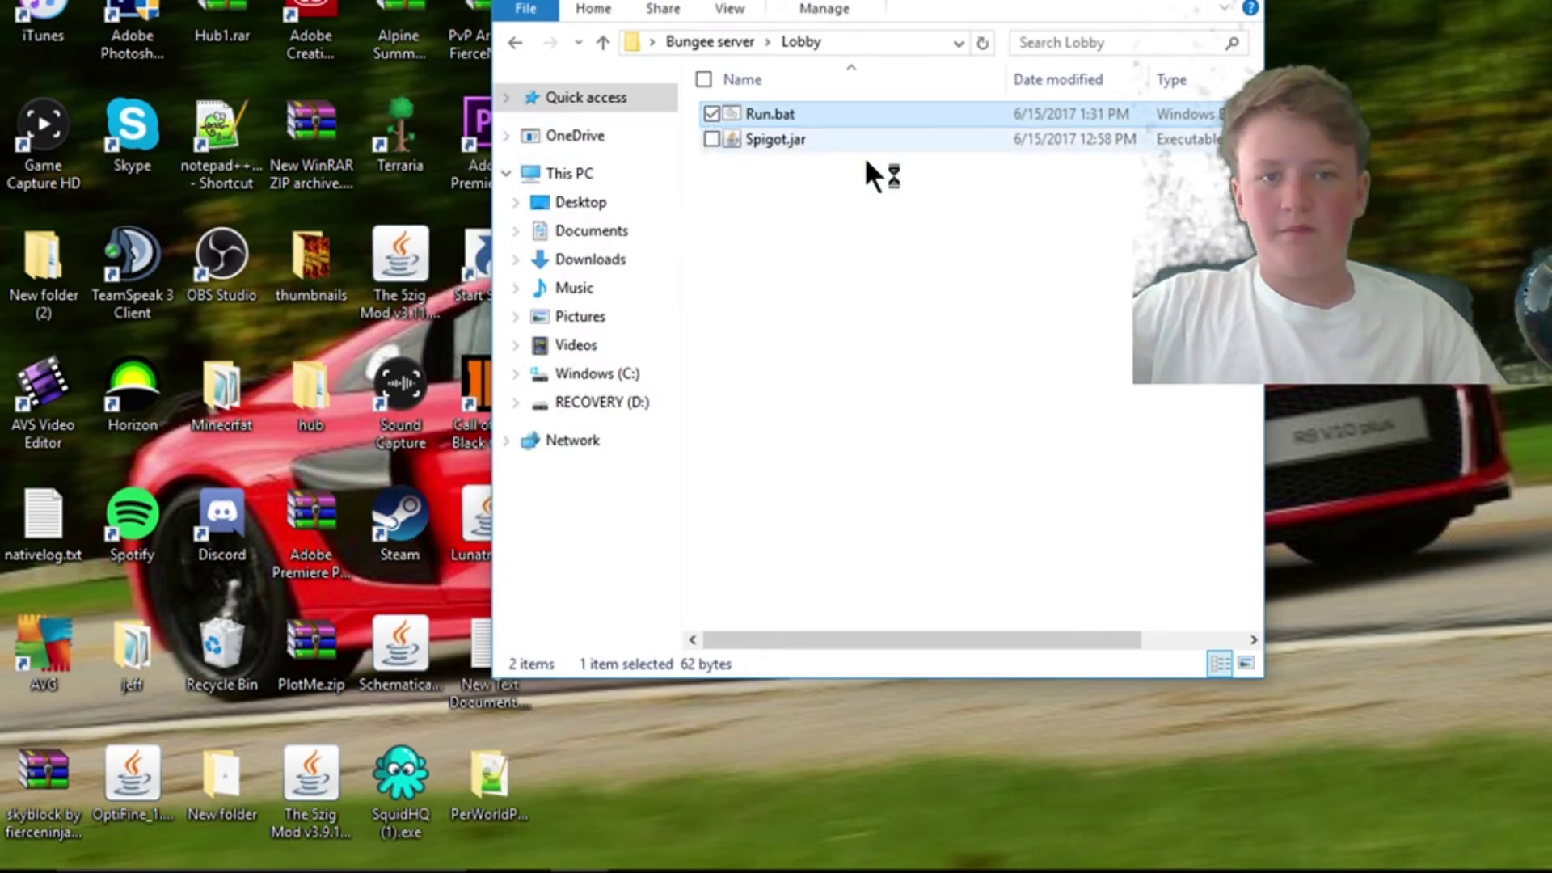
drag(476, 349, 374, 347)
text(Sp)
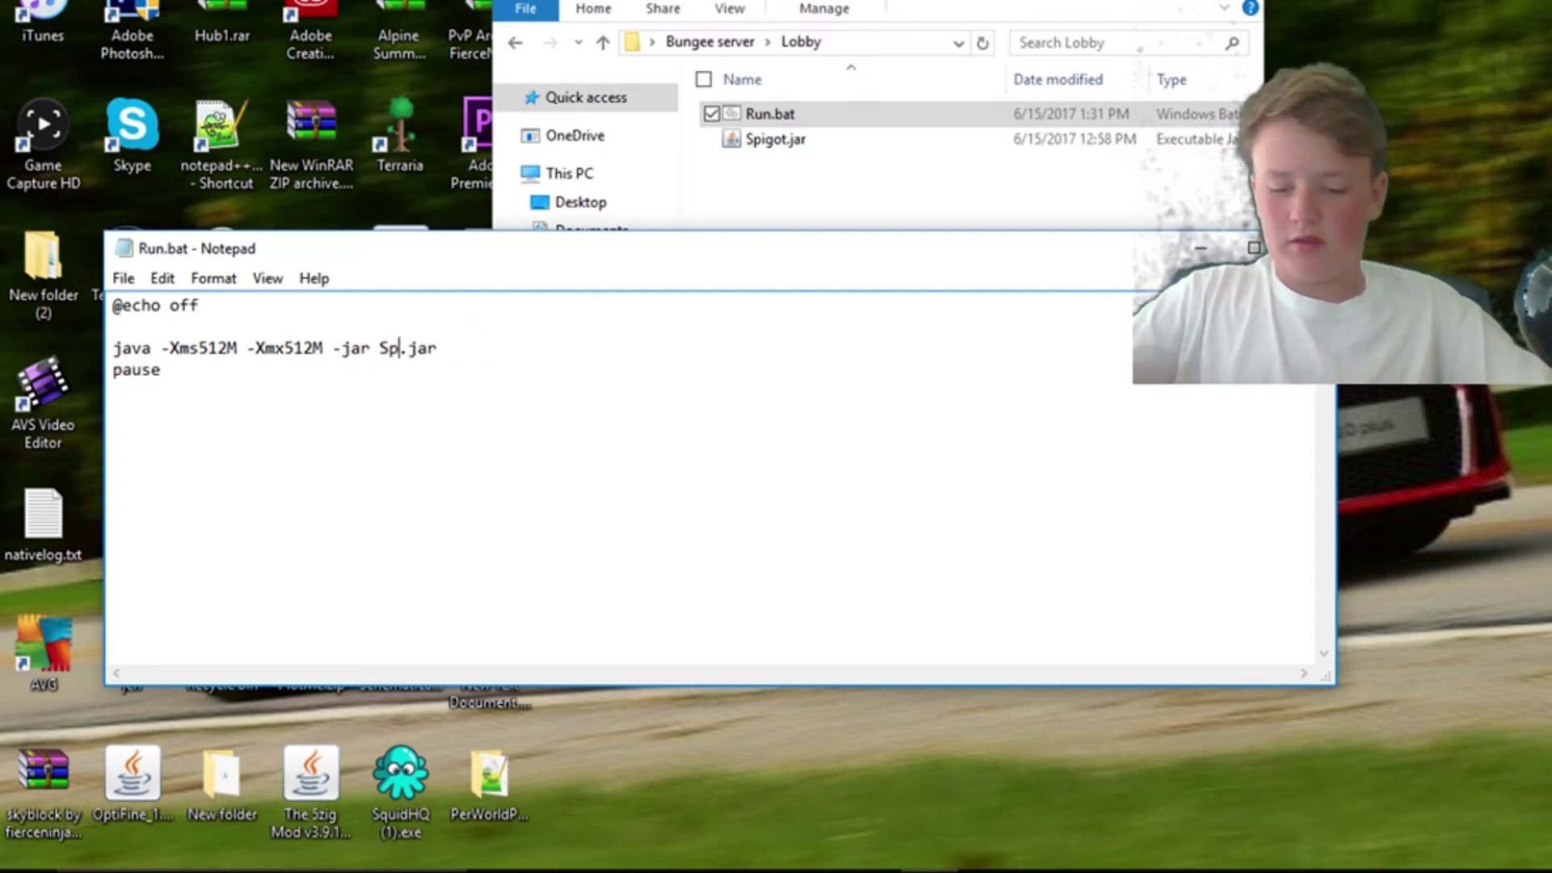
text(igot)
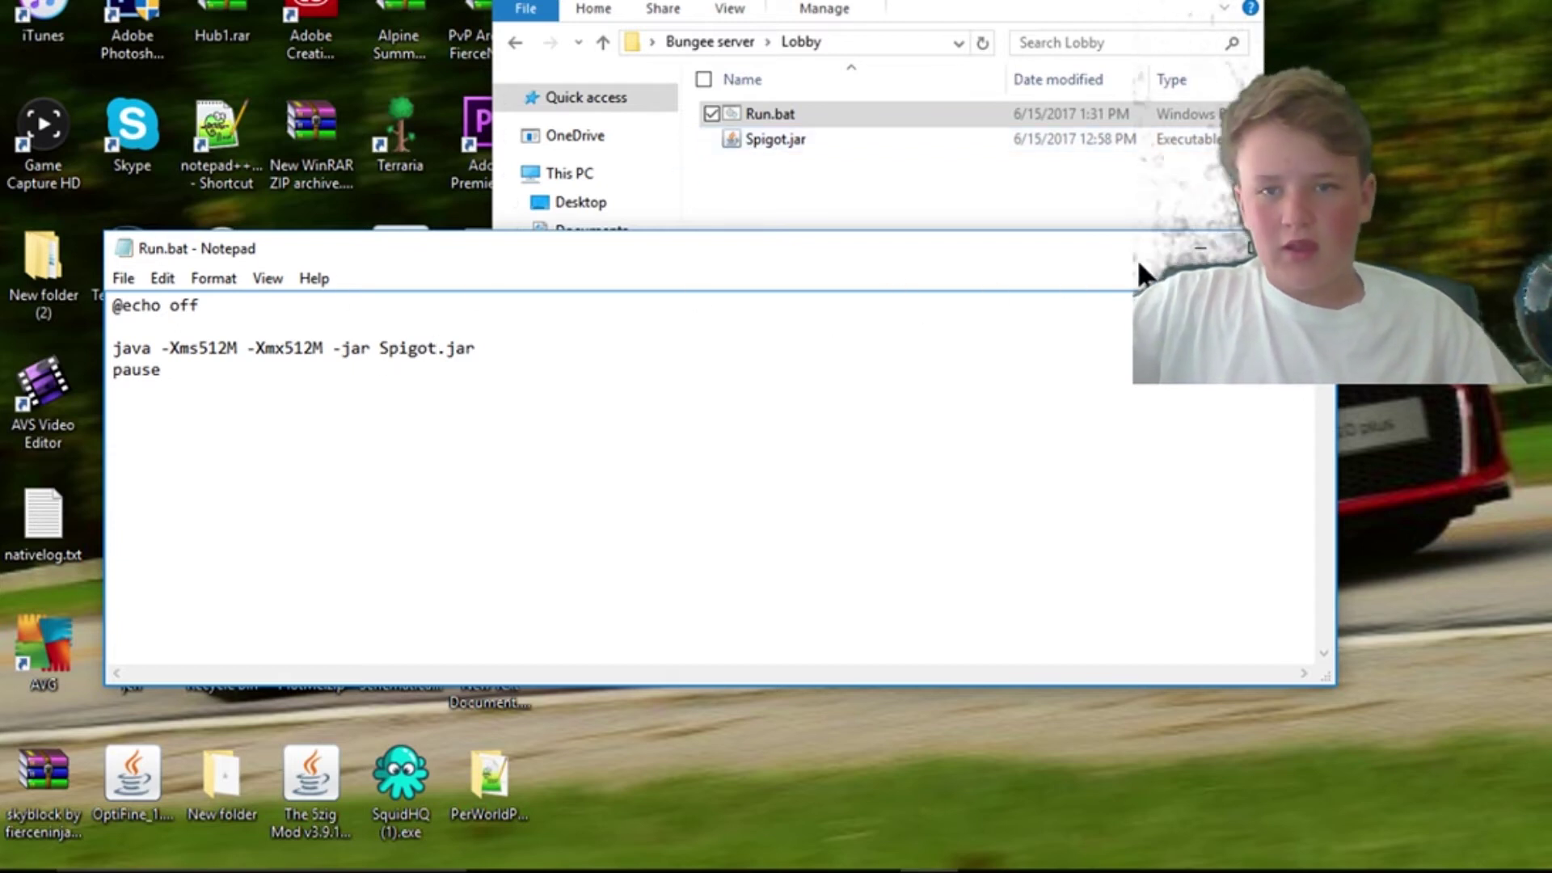
click(1315, 248)
click(740, 453)
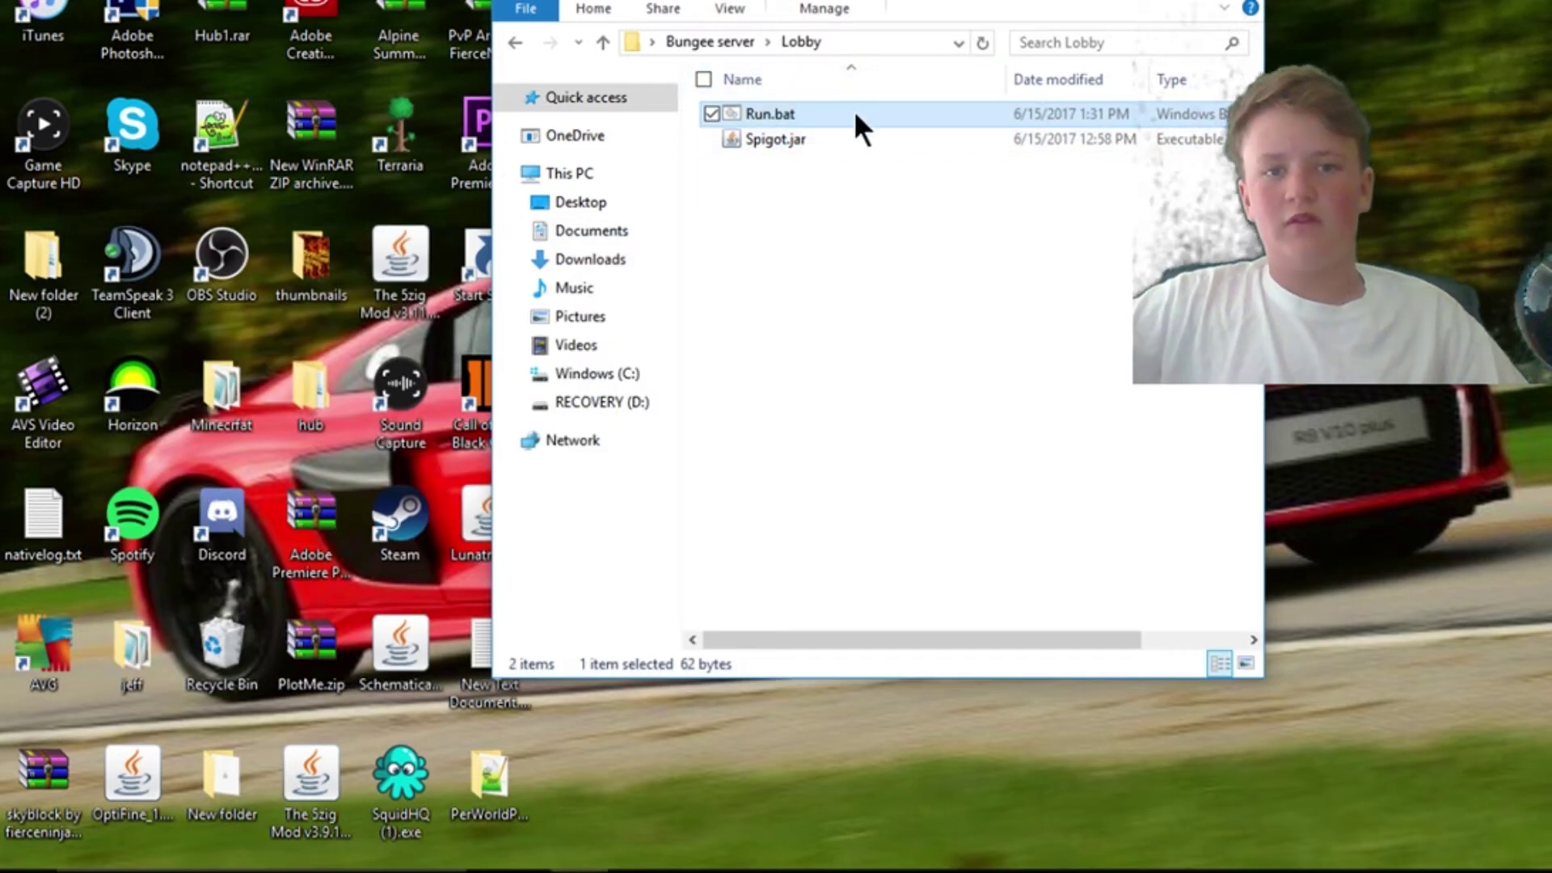
Step: Run the Lobby folder's Run.bat once to generate the server files, and set eula=true in eula.txt and save it
double_click(855, 113)
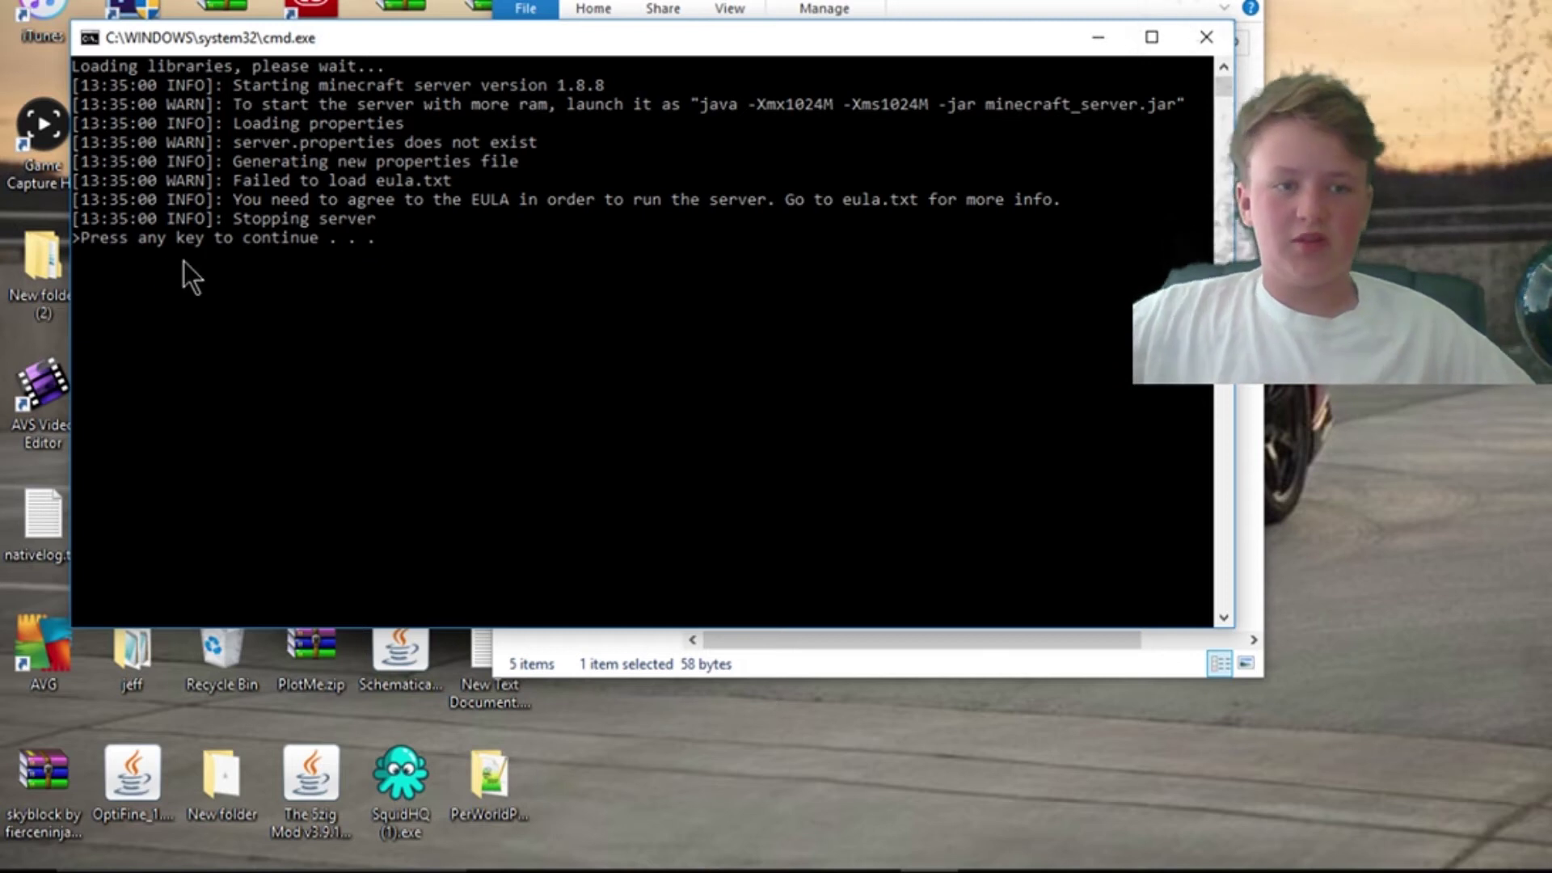
key(Return)
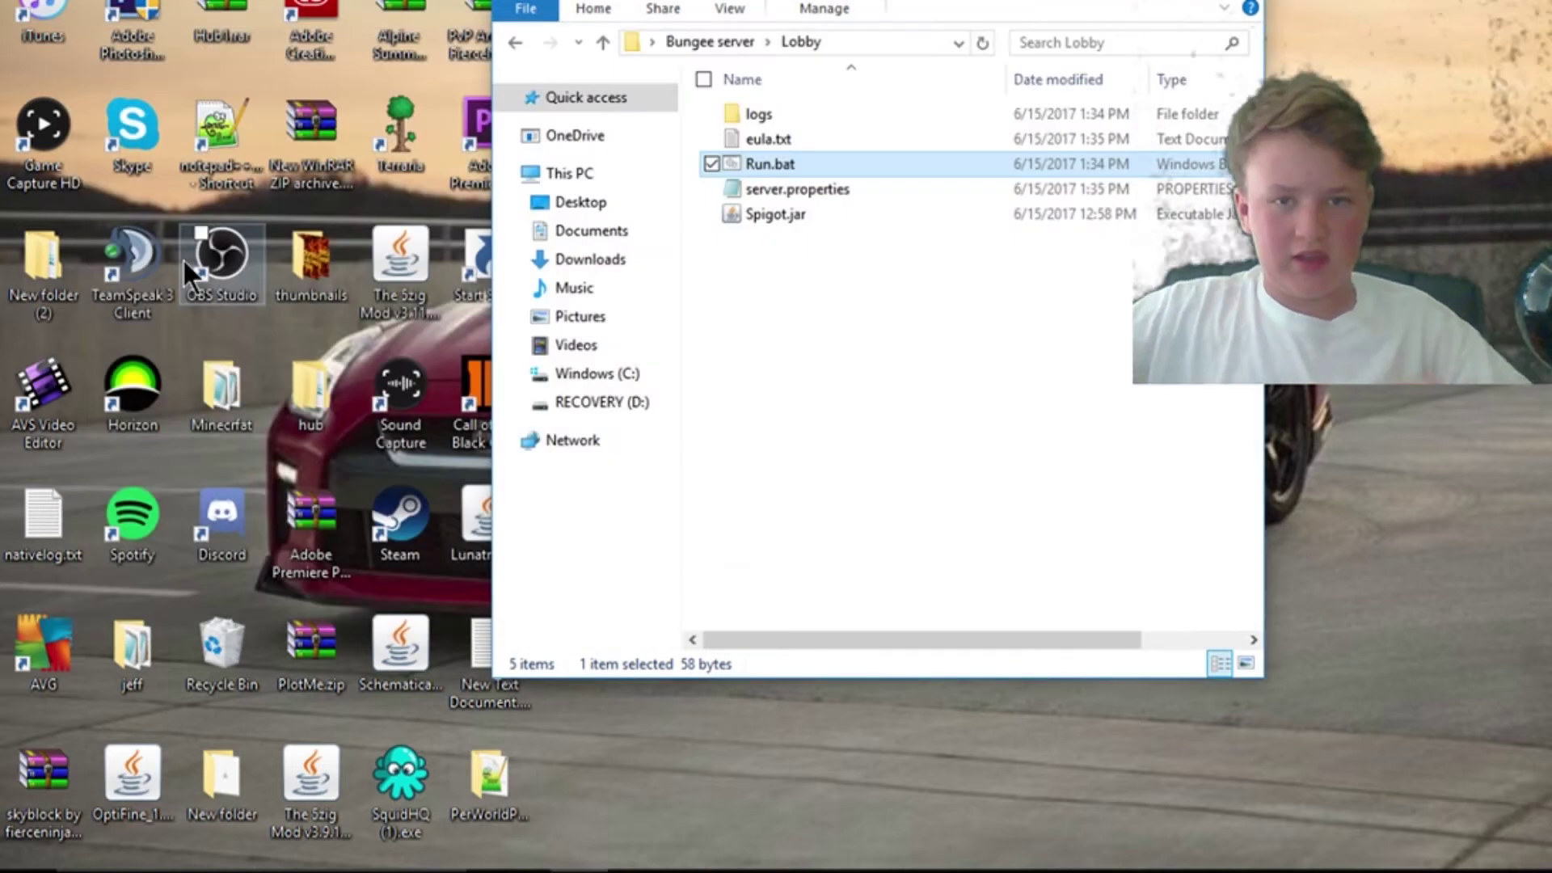
click(812, 139)
double_click(812, 139)
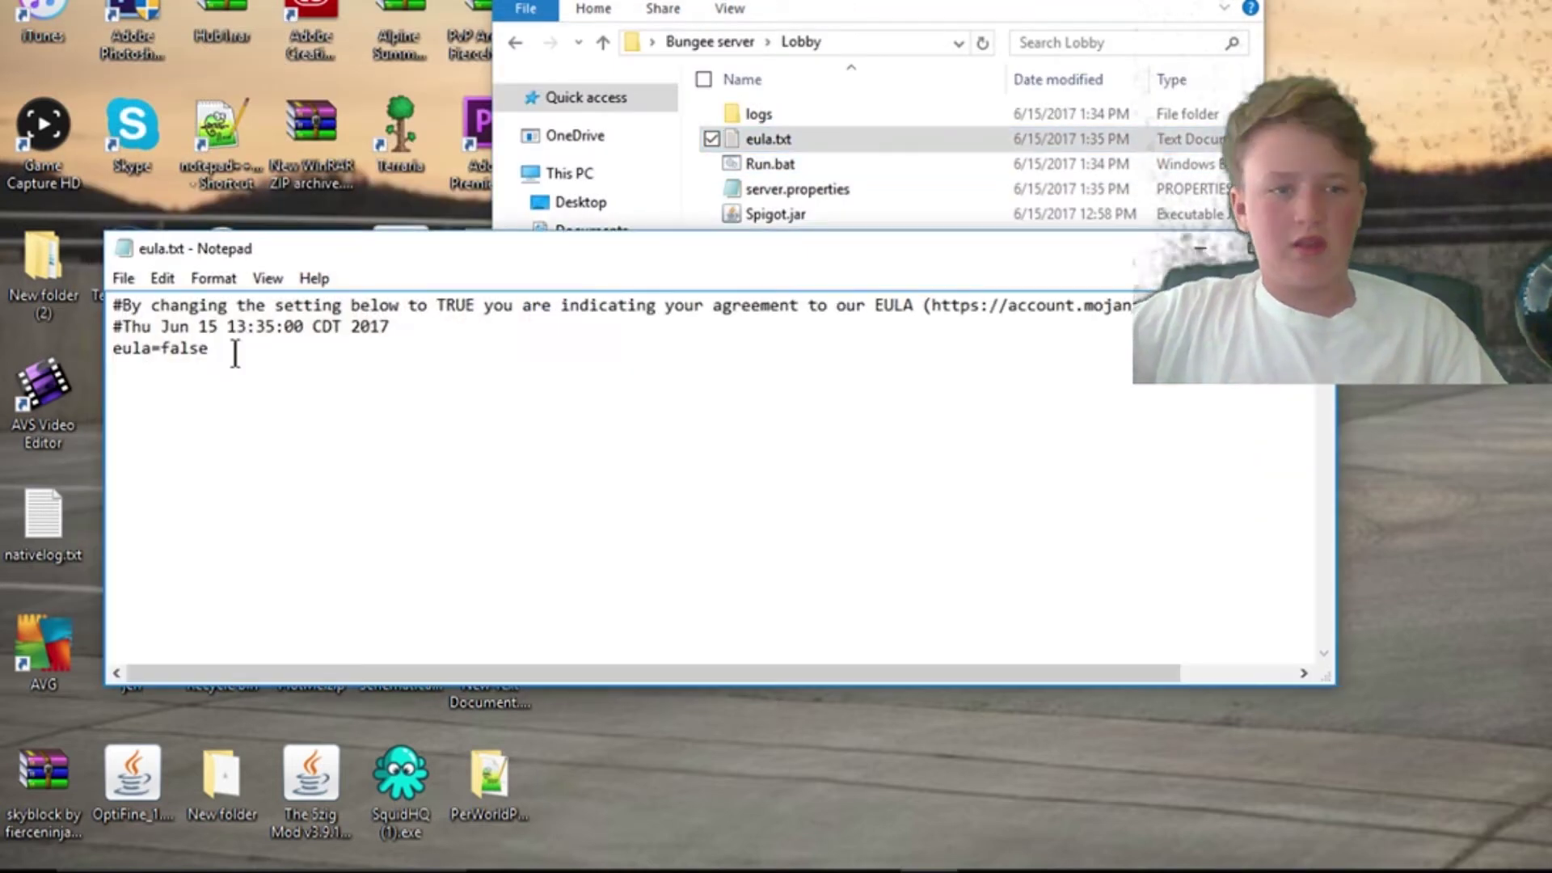
drag(232, 350, 162, 354)
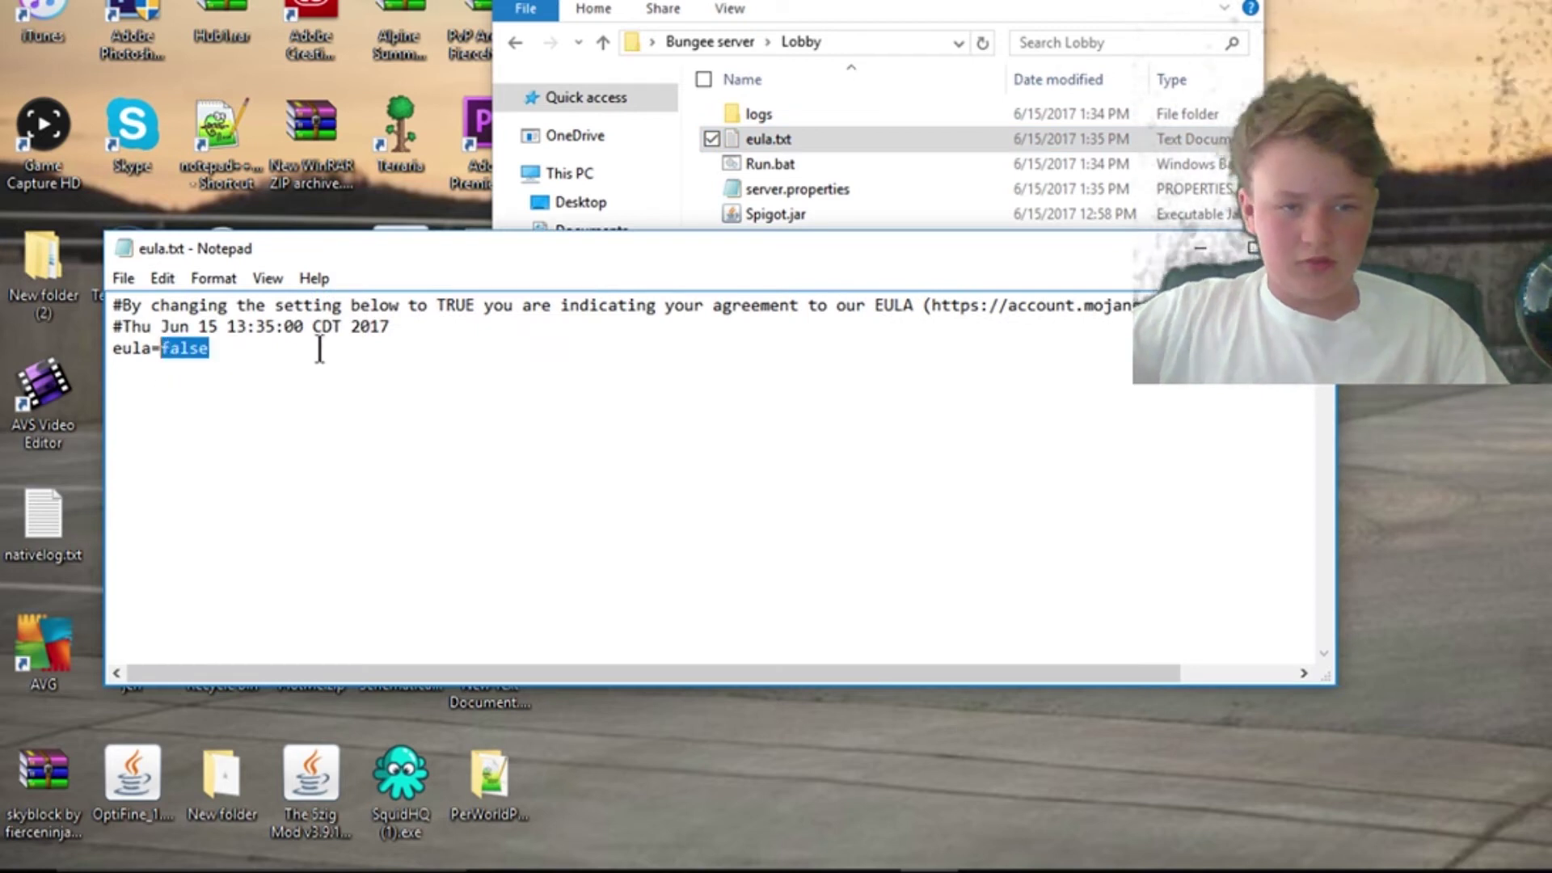
text(tru)
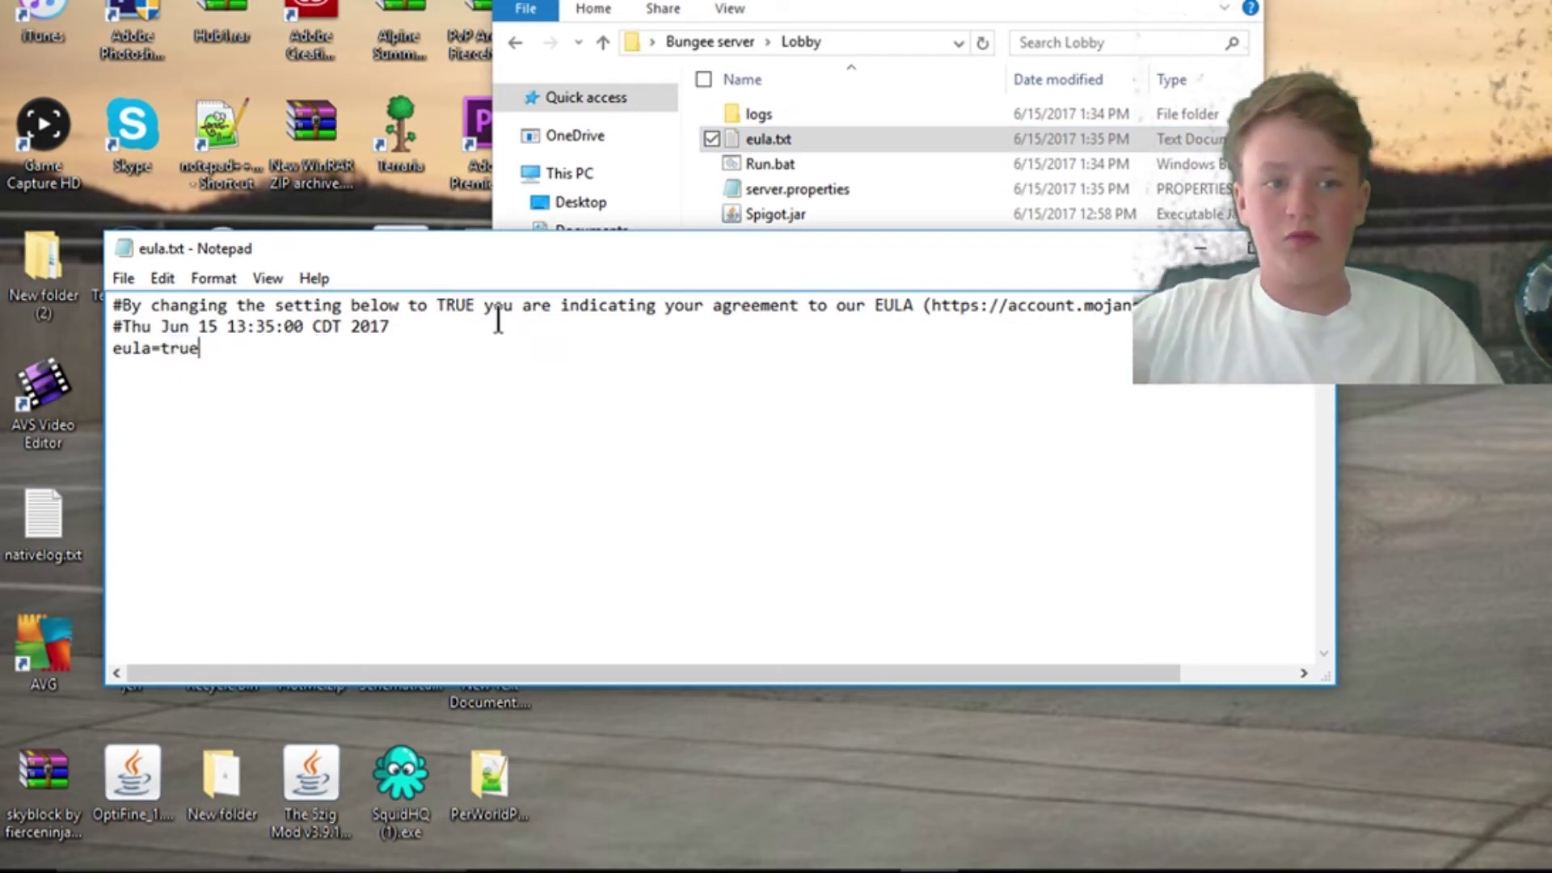
click(1315, 249)
click(773, 440)
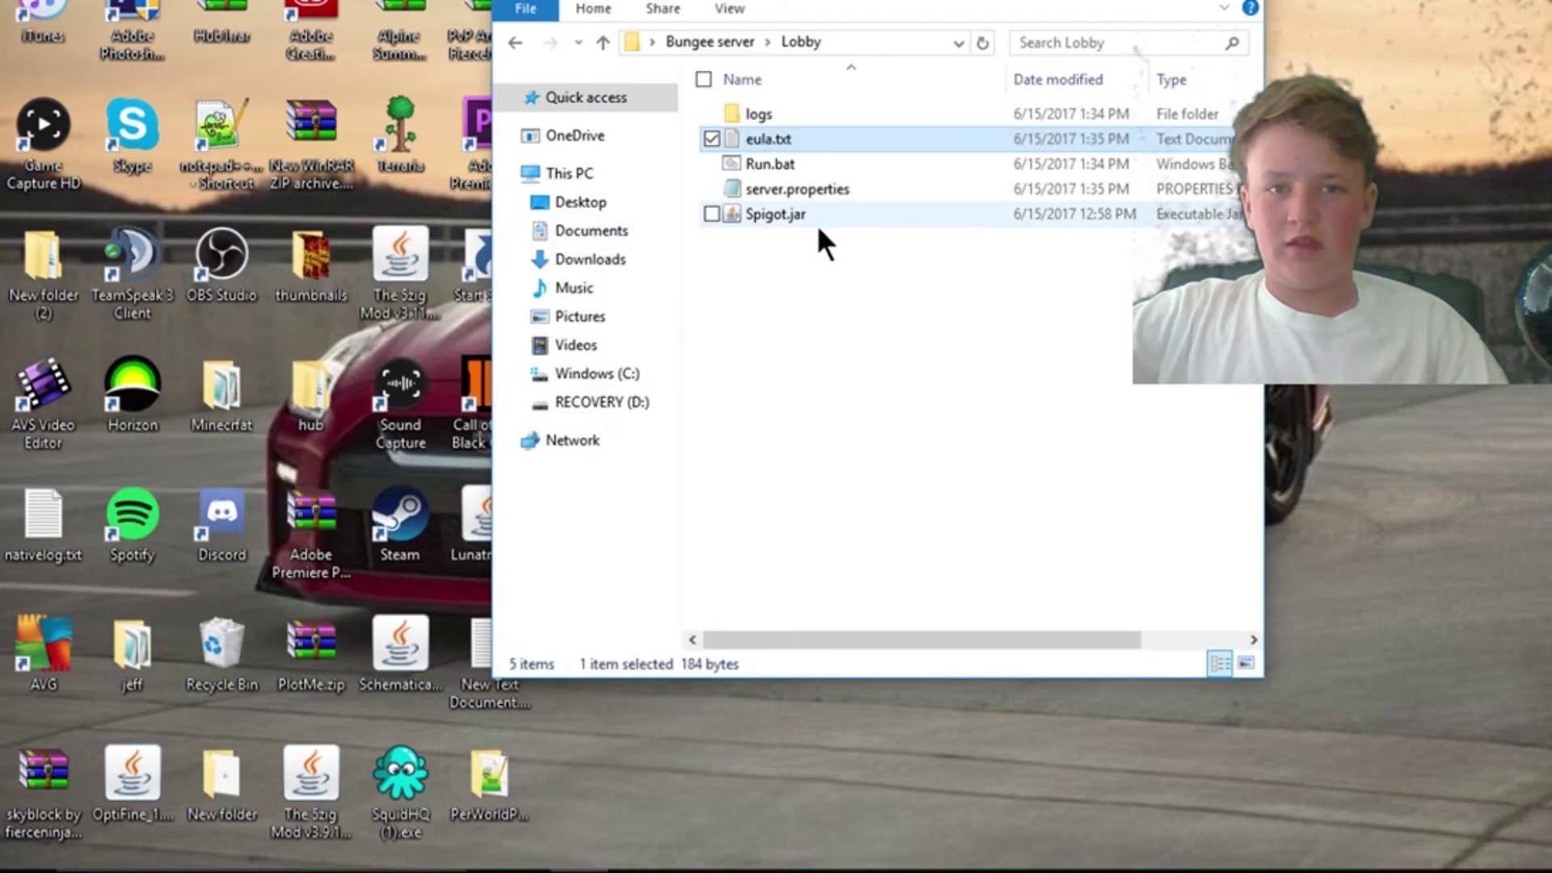
Step: Start the Lobby server again with Run.bat and shut it down with the stop command once it has loaded
click(790, 167)
double_click(787, 162)
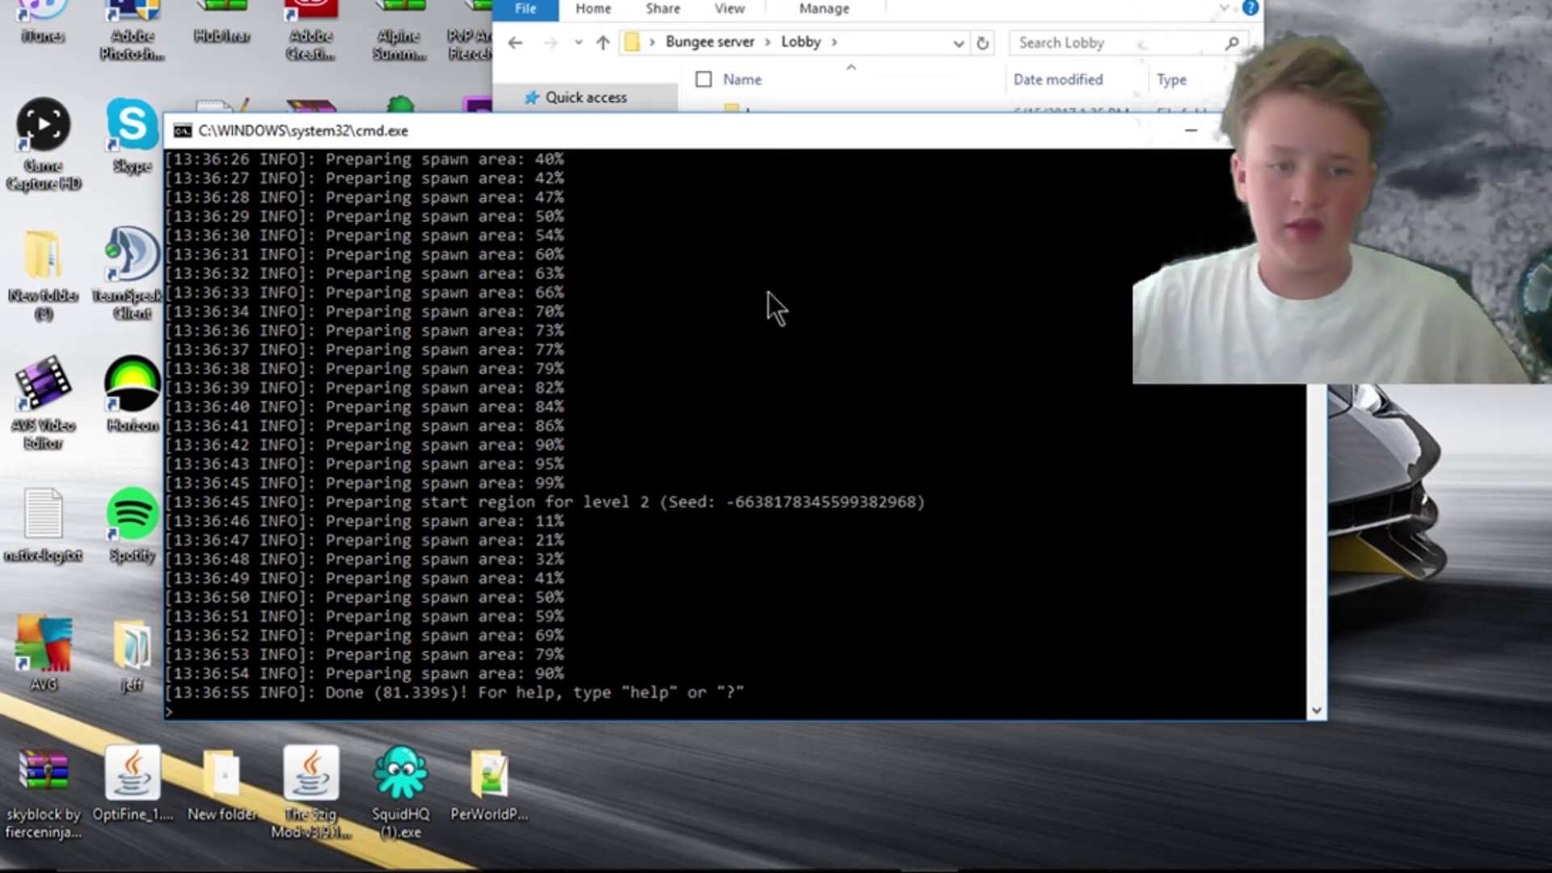
scroll(506, 623, up, 4)
scroll(507, 622, up, 20)
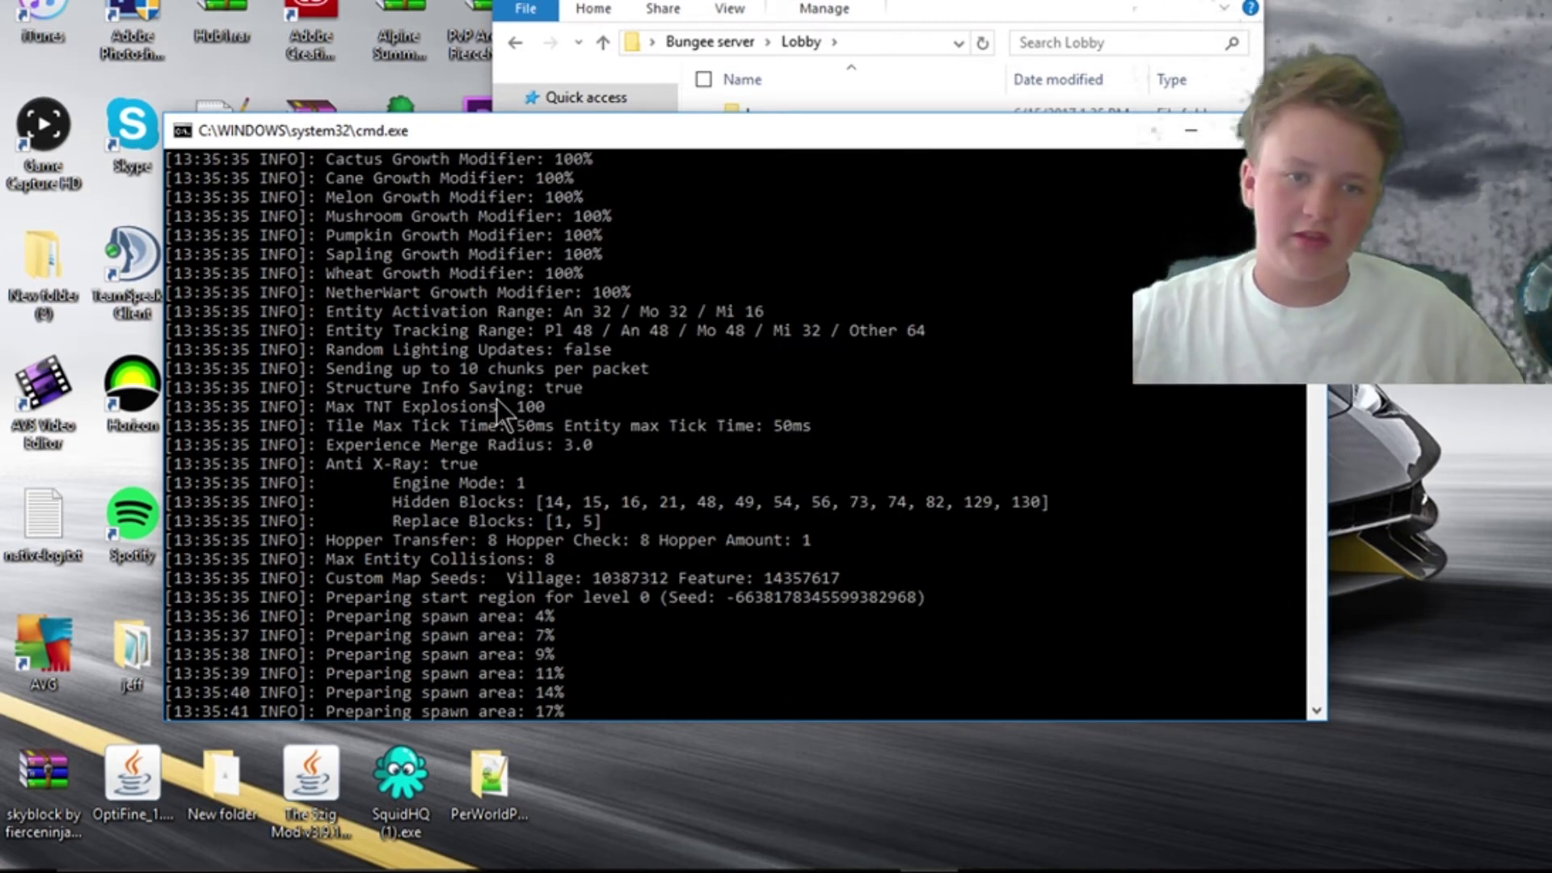
scroll(469, 346, down, 5)
scroll(453, 483, down, 20)
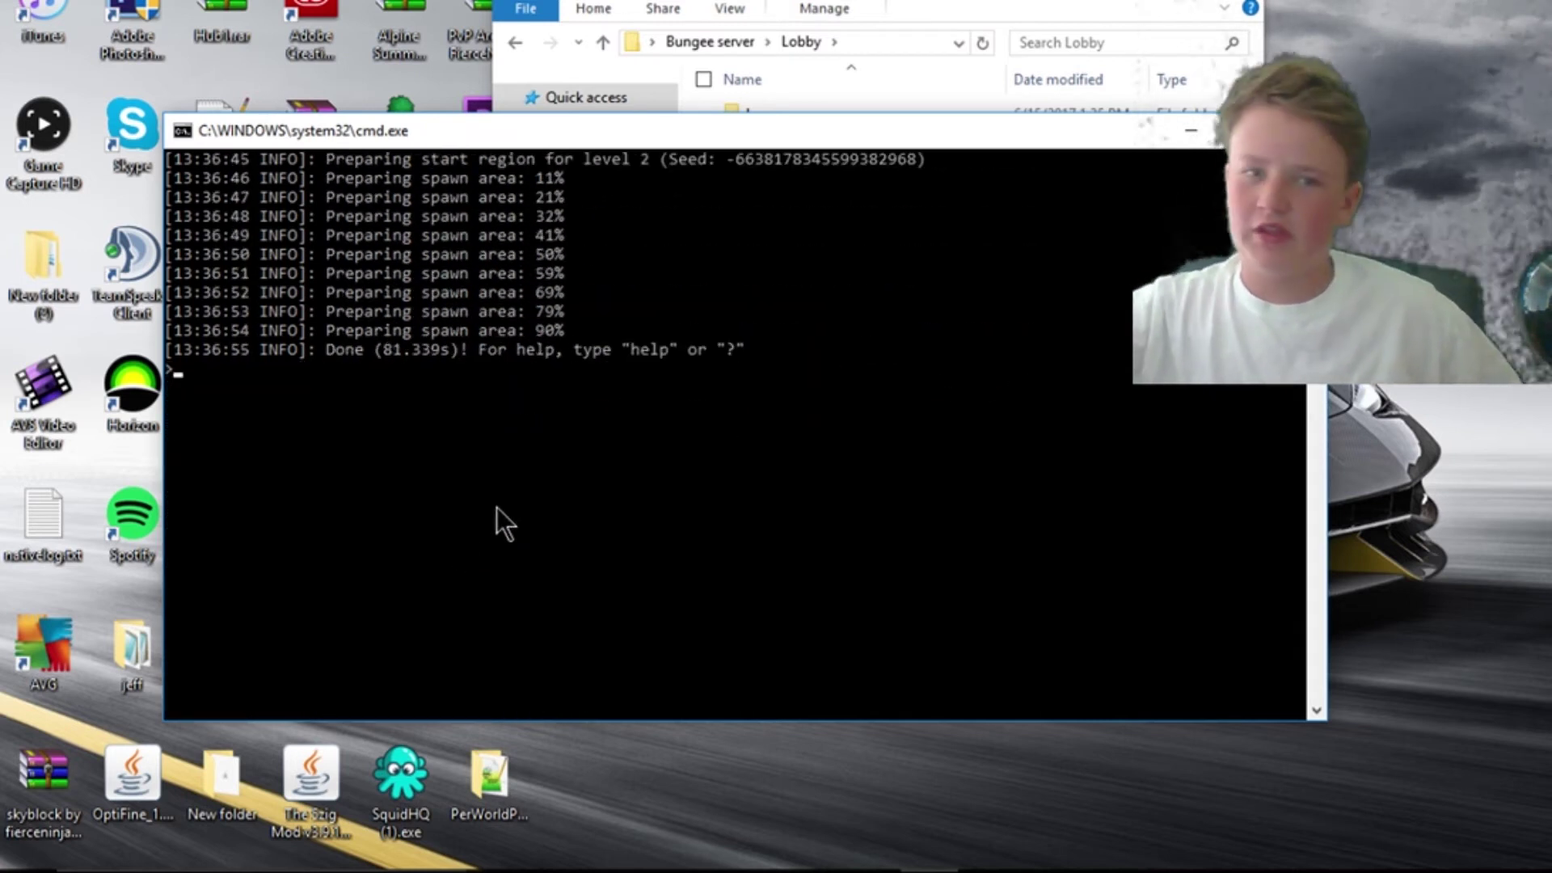
text(stop)
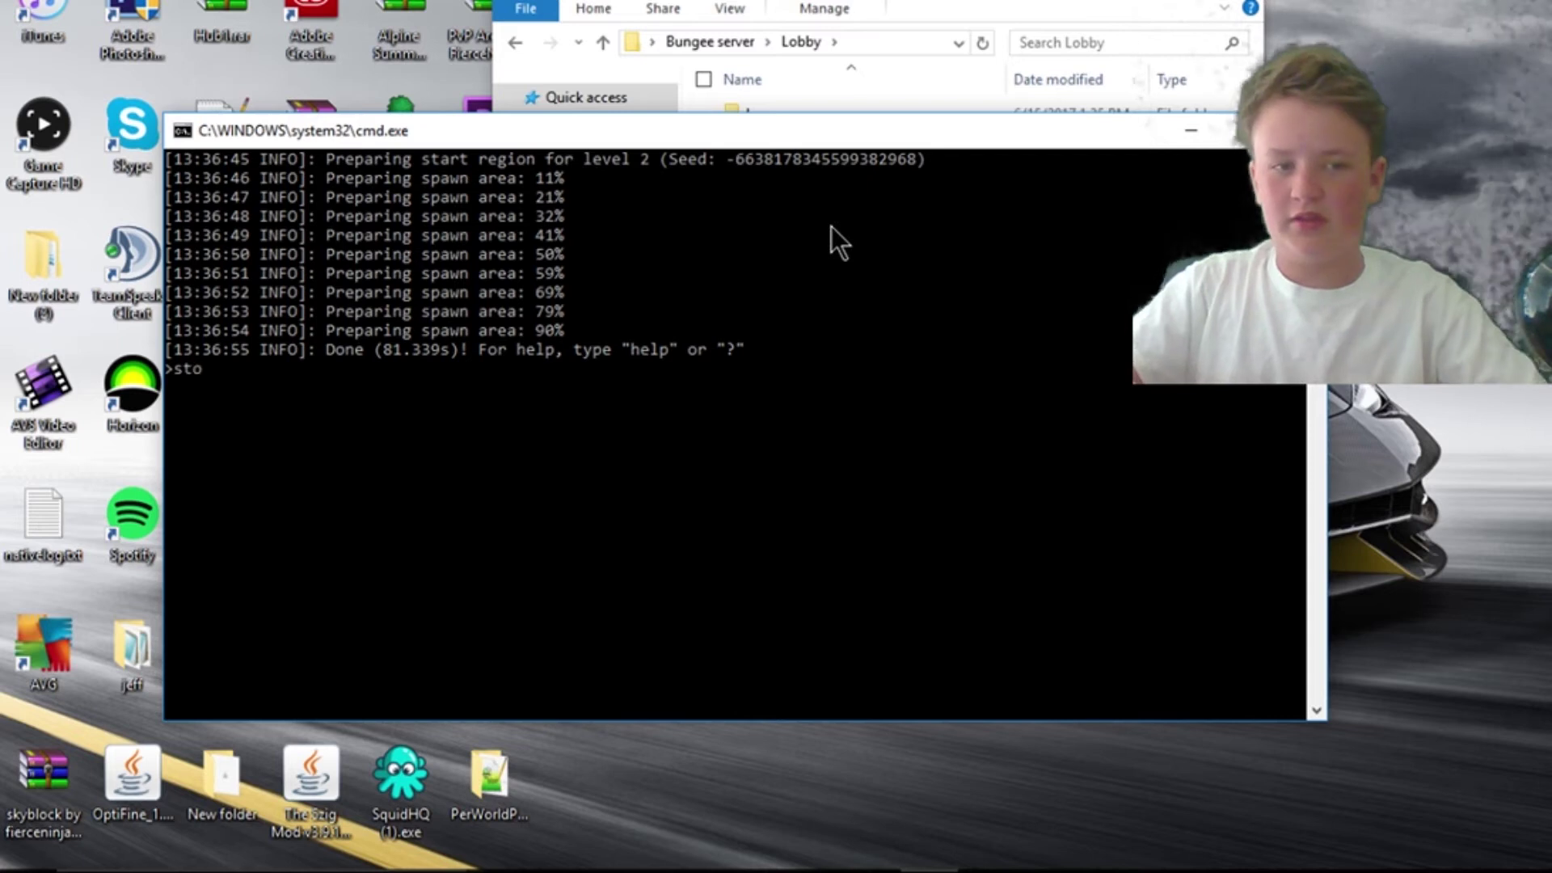
key(Return)
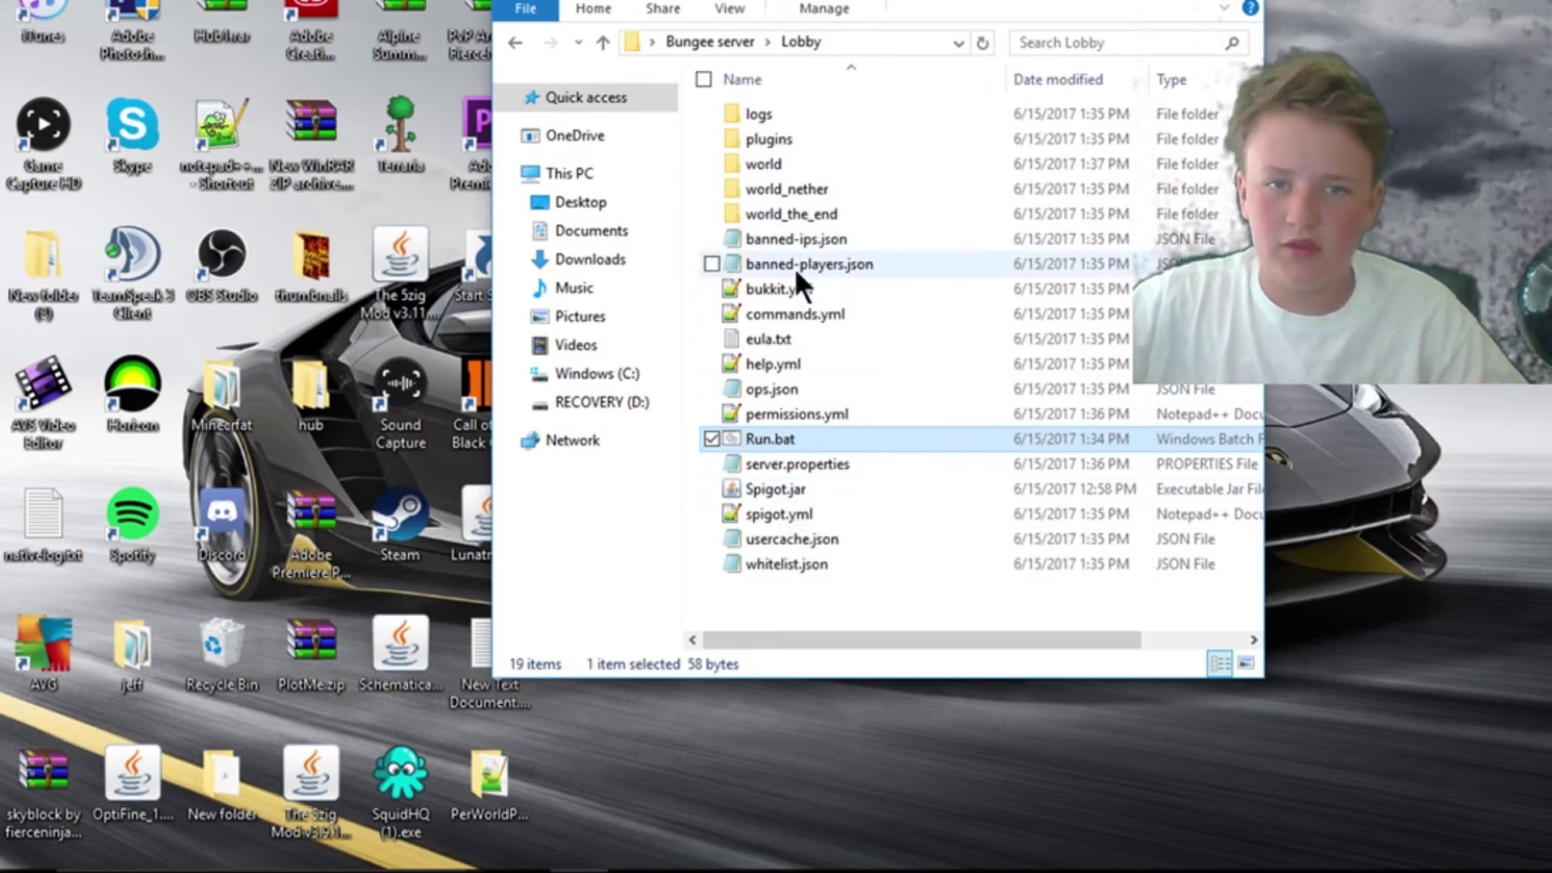
Step: Set server-port to 25566 in the Lobby folder's server.properties
drag(815, 586, 818, 188)
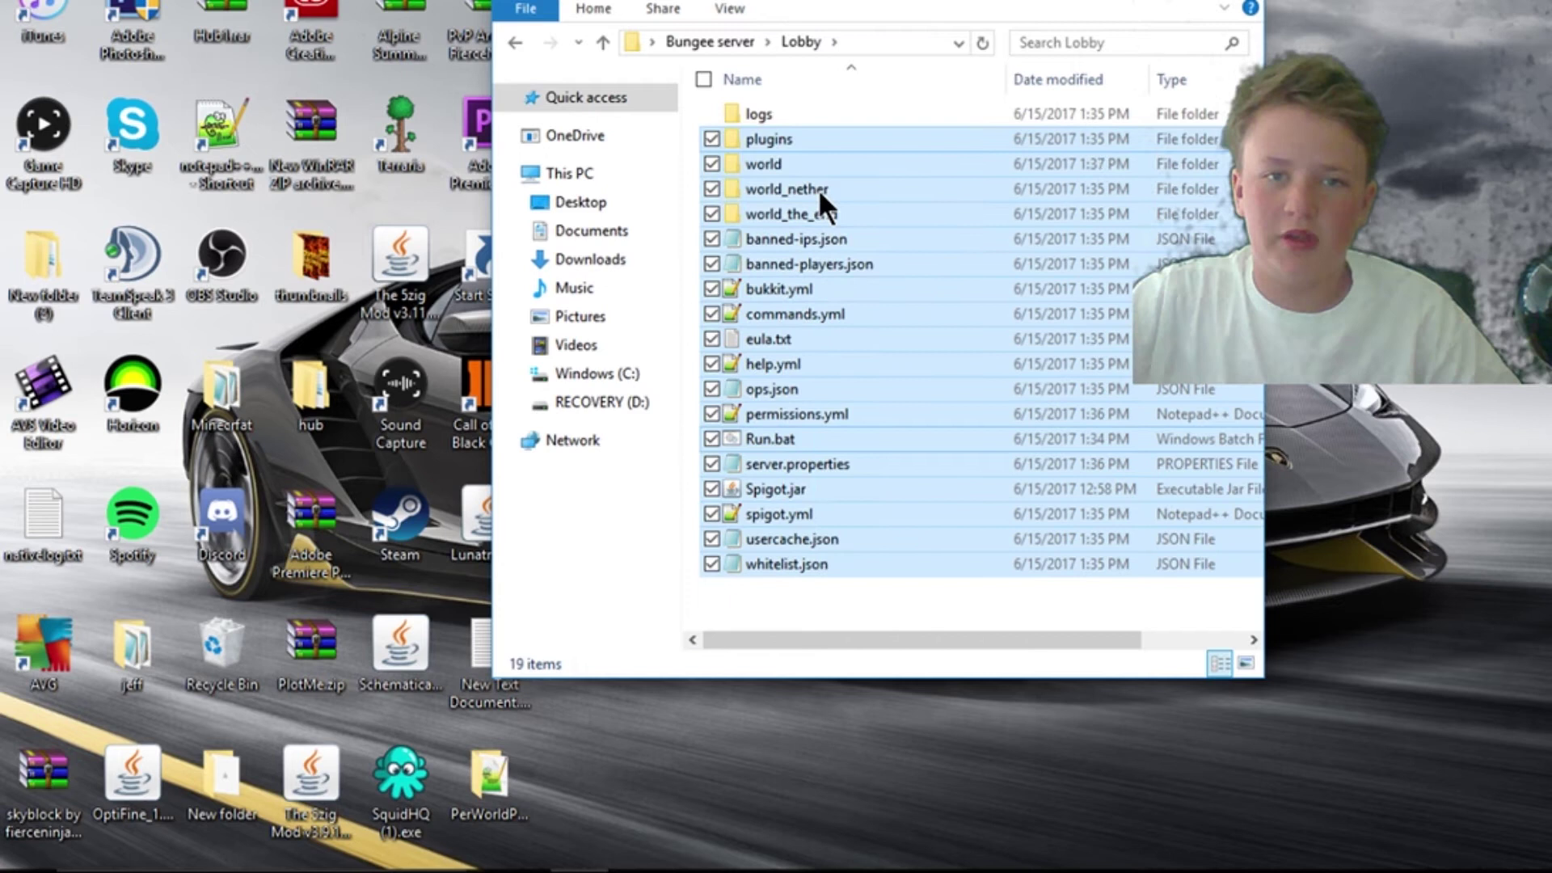
click(871, 589)
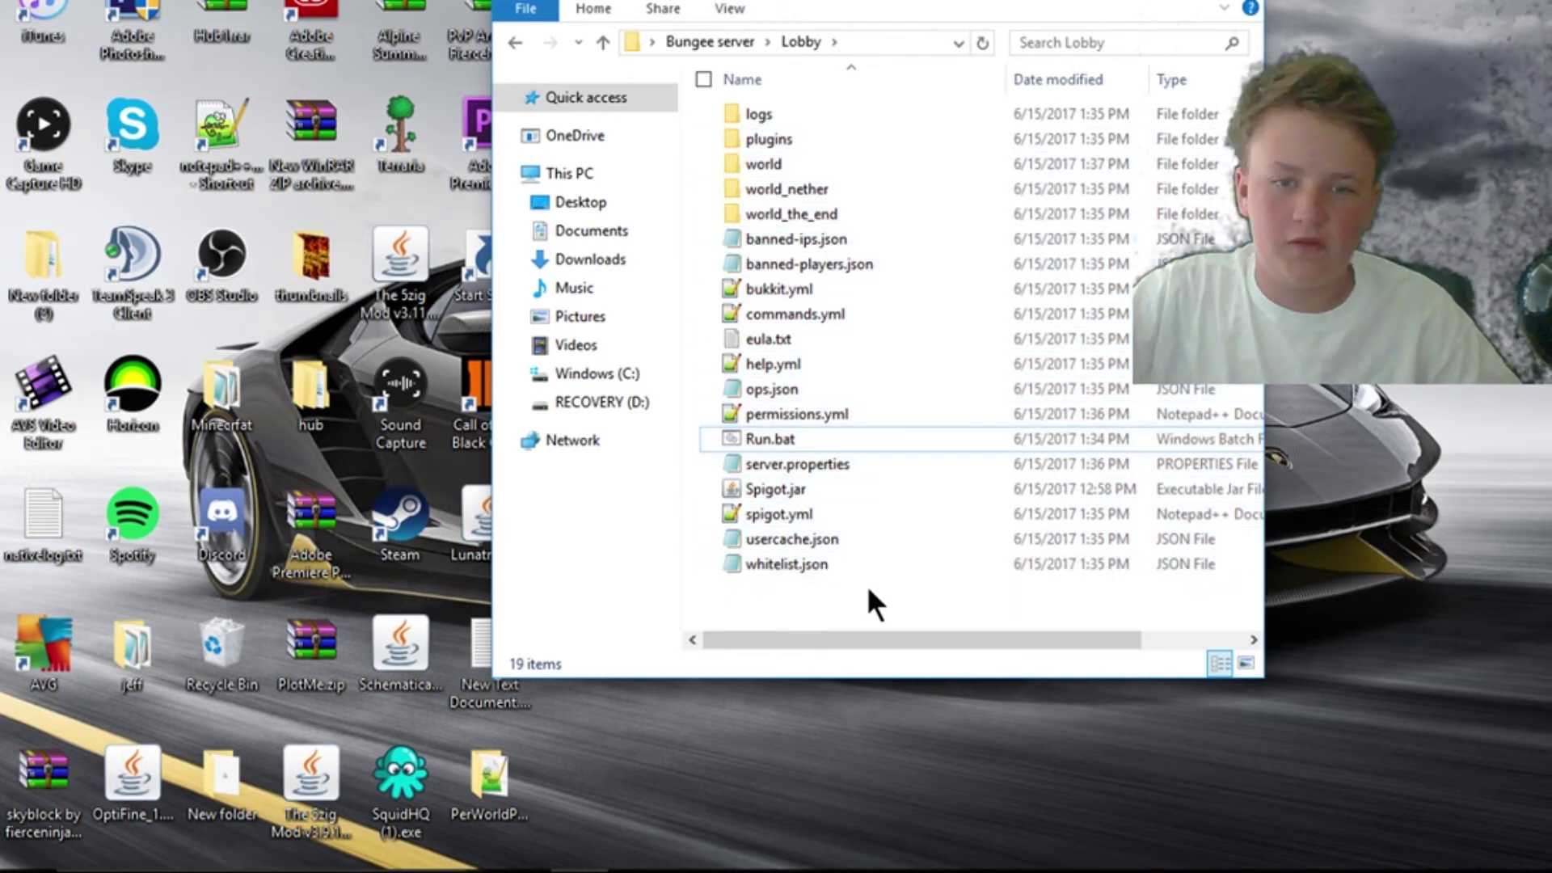
double_click(779, 464)
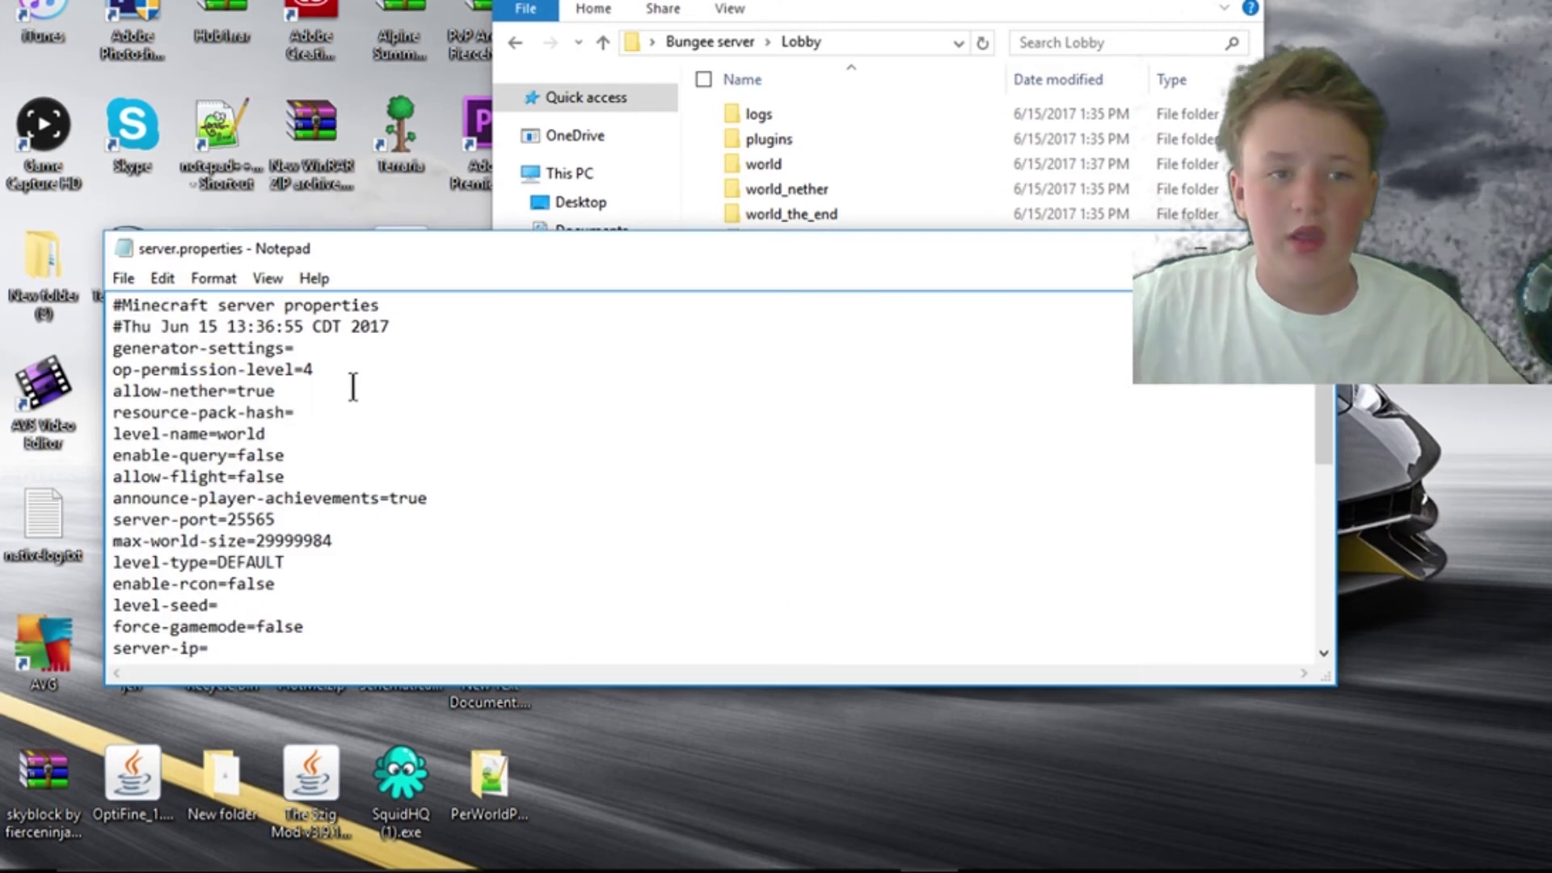
scroll(354, 467, down, 1)
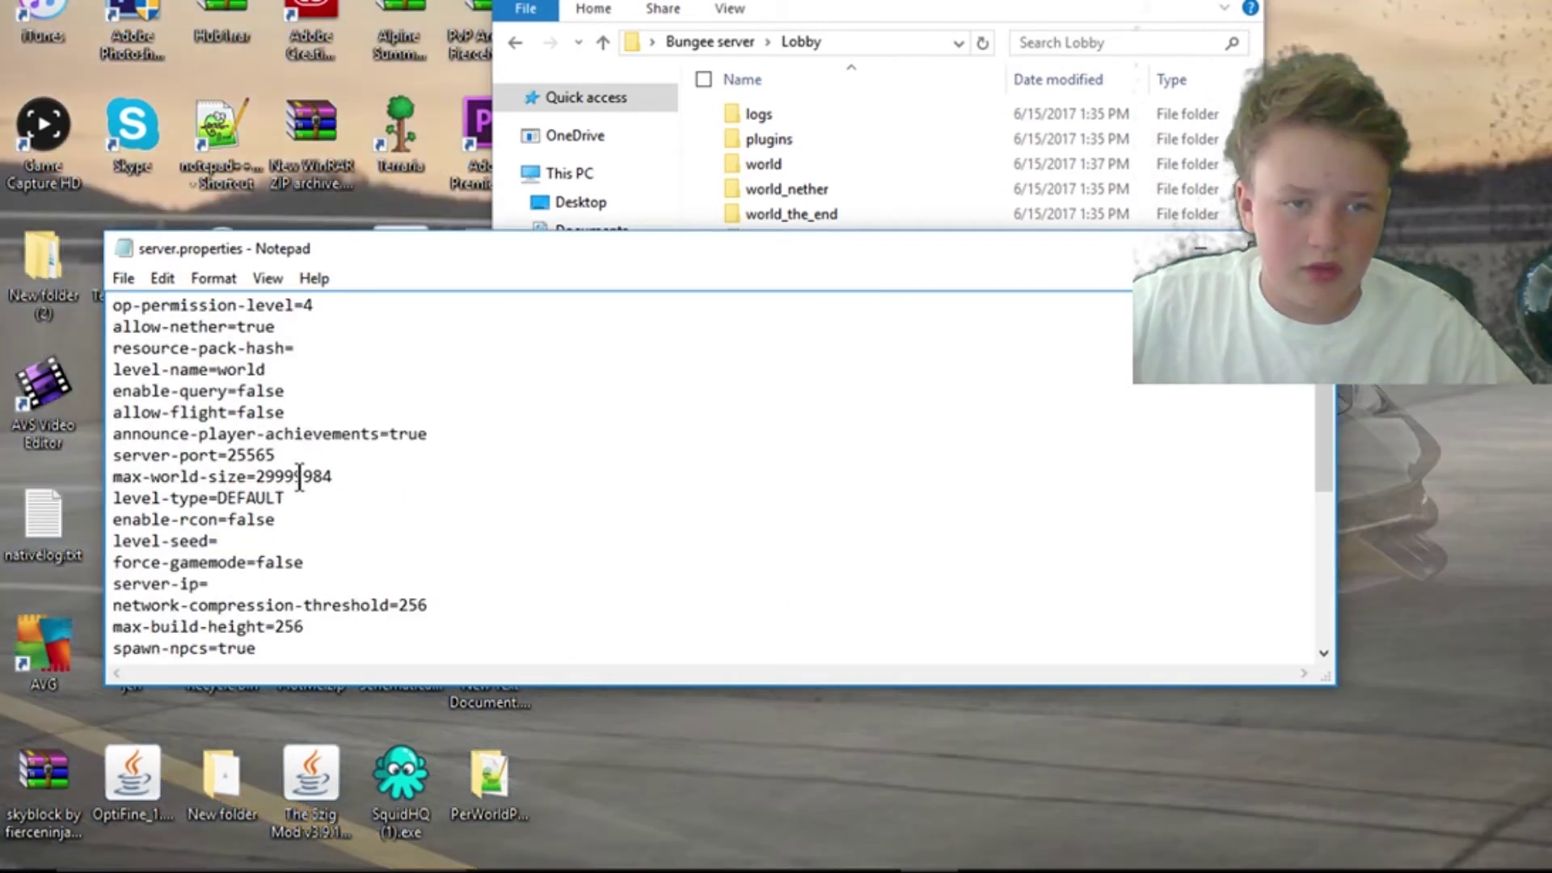
drag(280, 457, 263, 462)
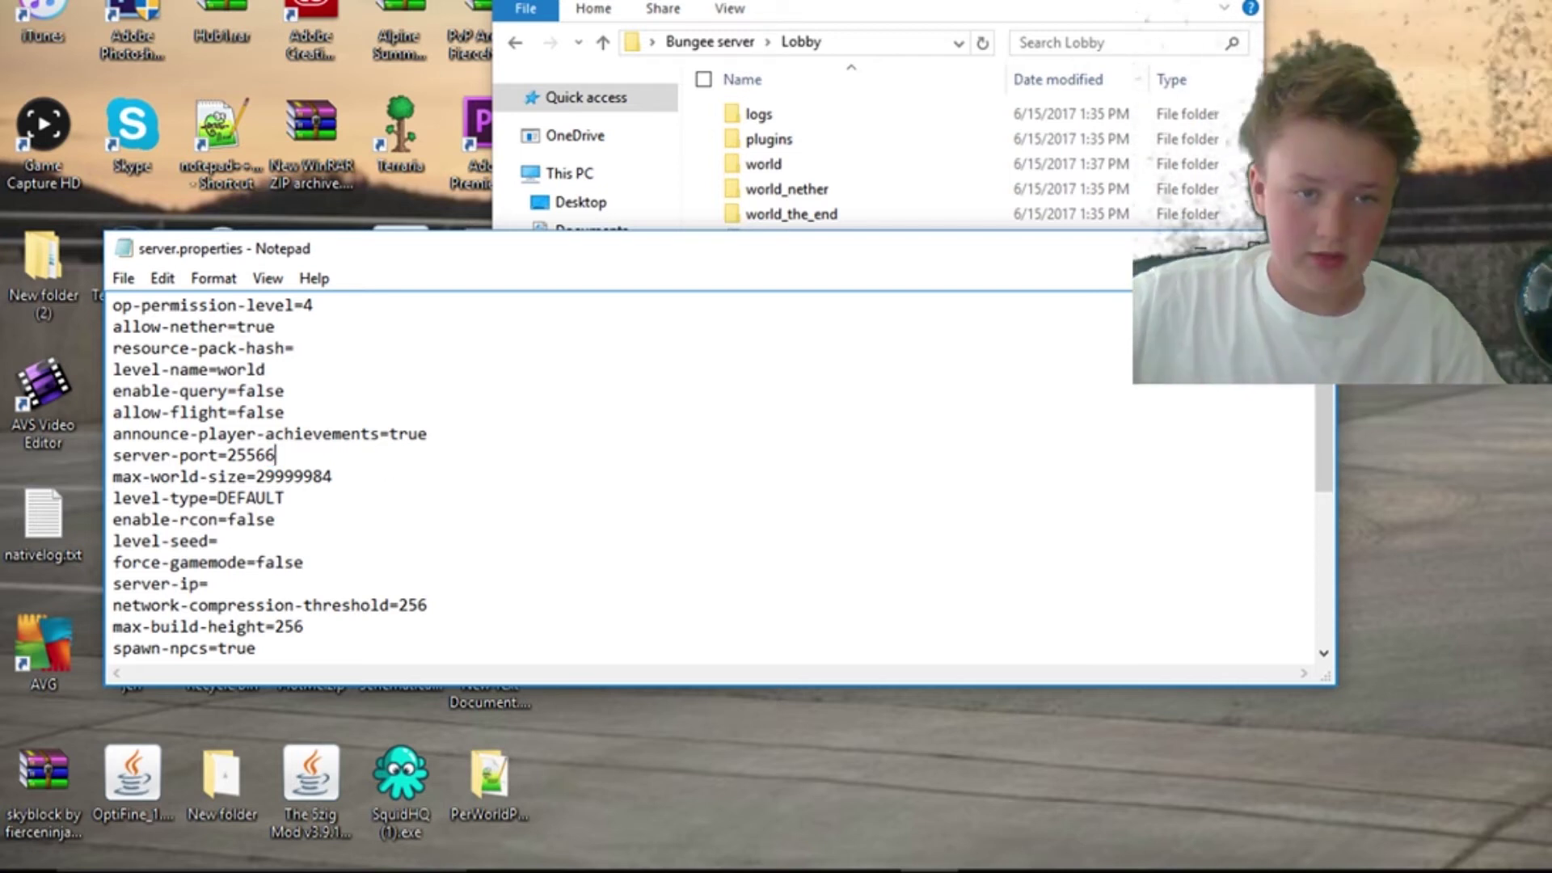
click(687, 43)
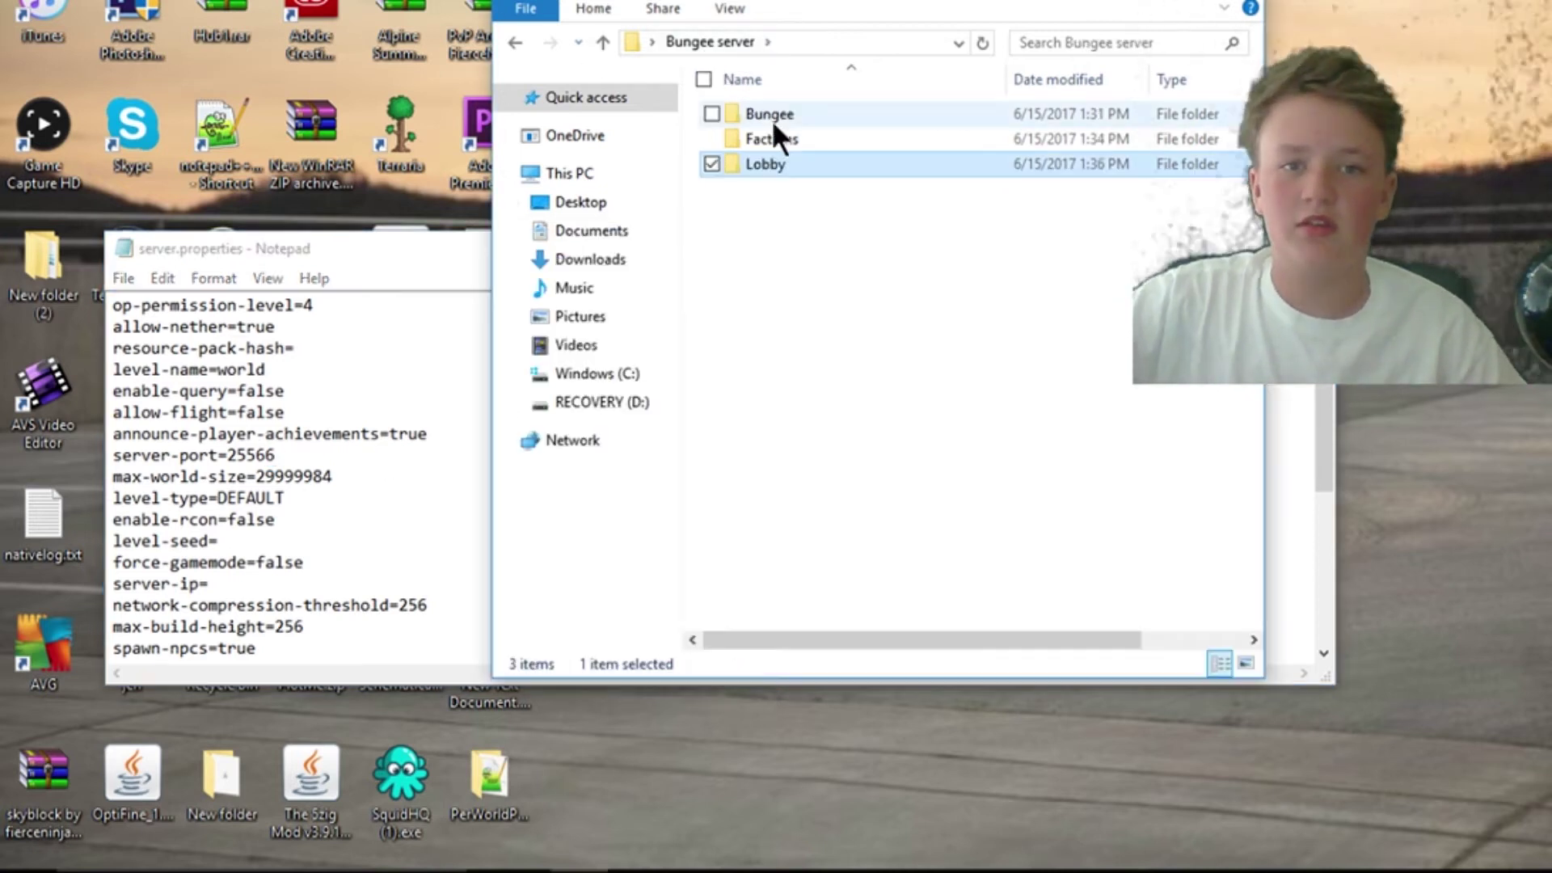
click(773, 118)
double_click(772, 118)
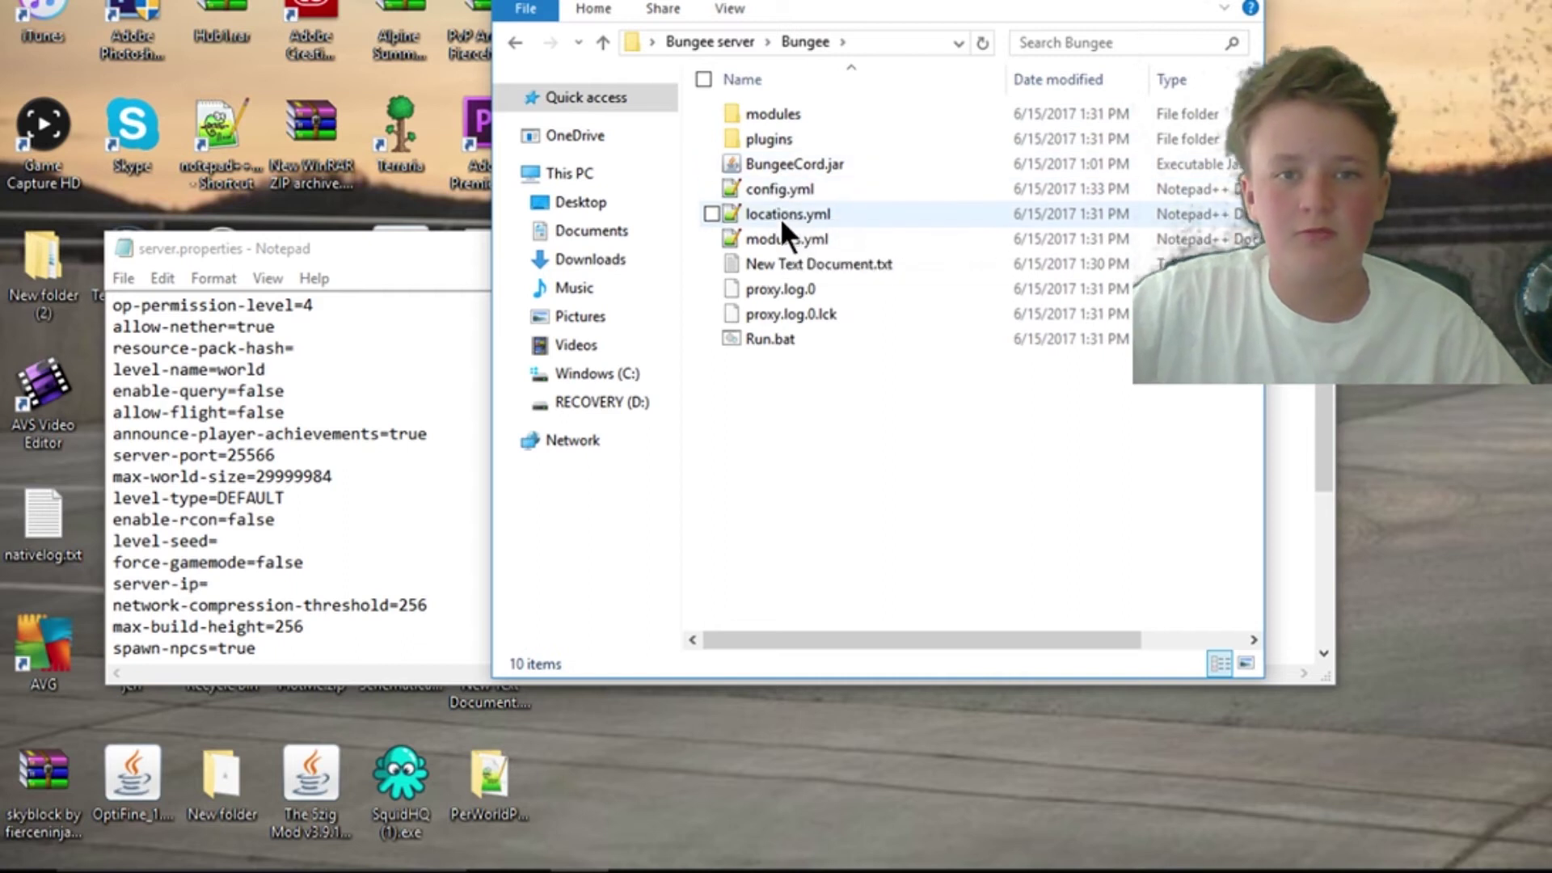
double_click(774, 191)
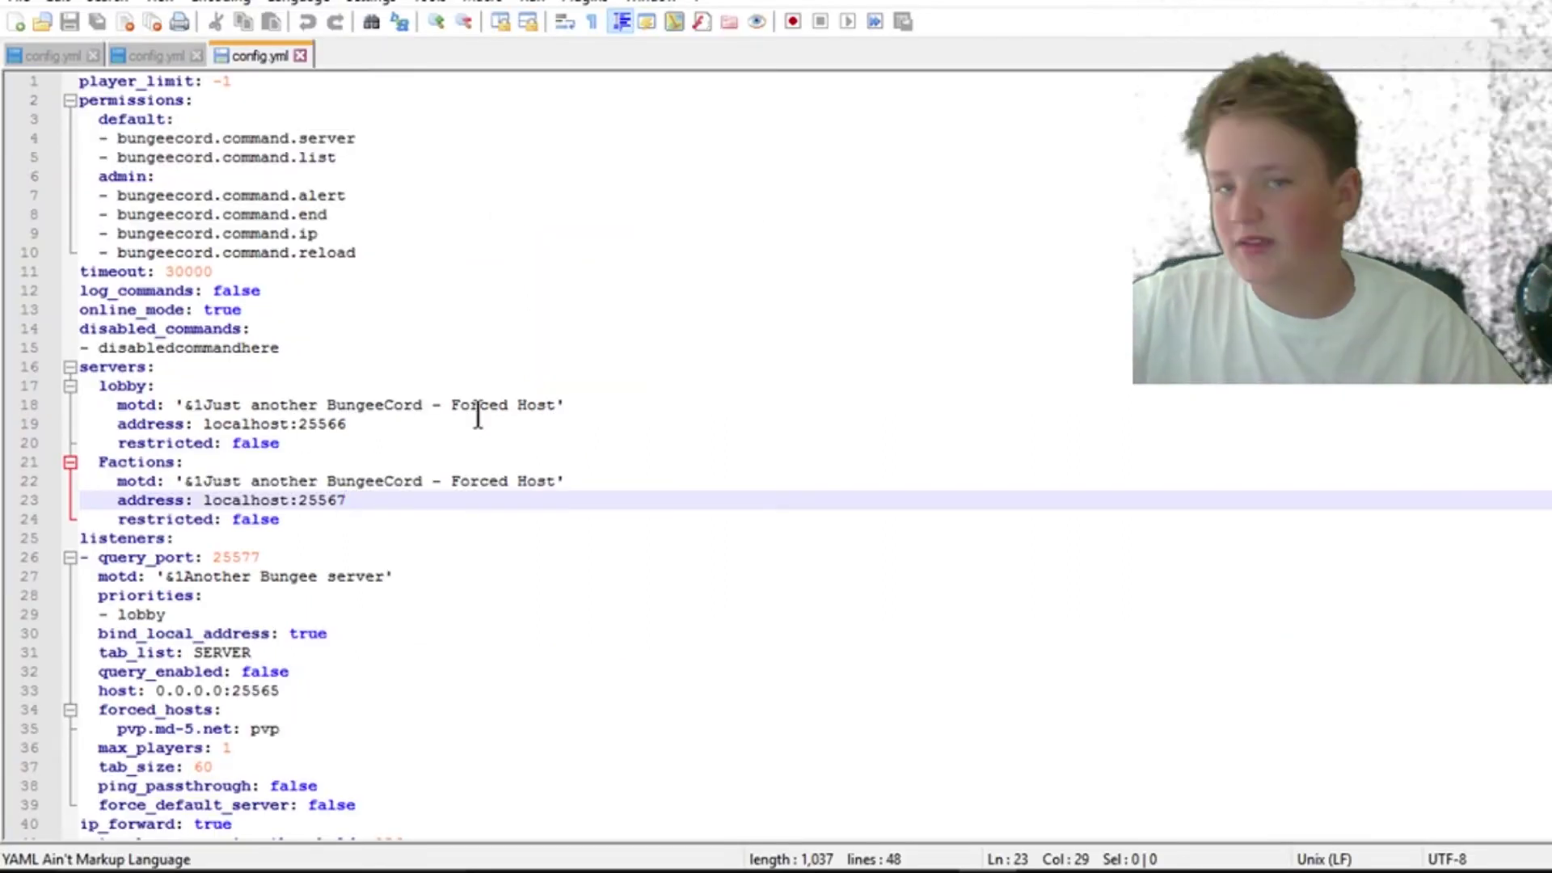
click(1483, 6)
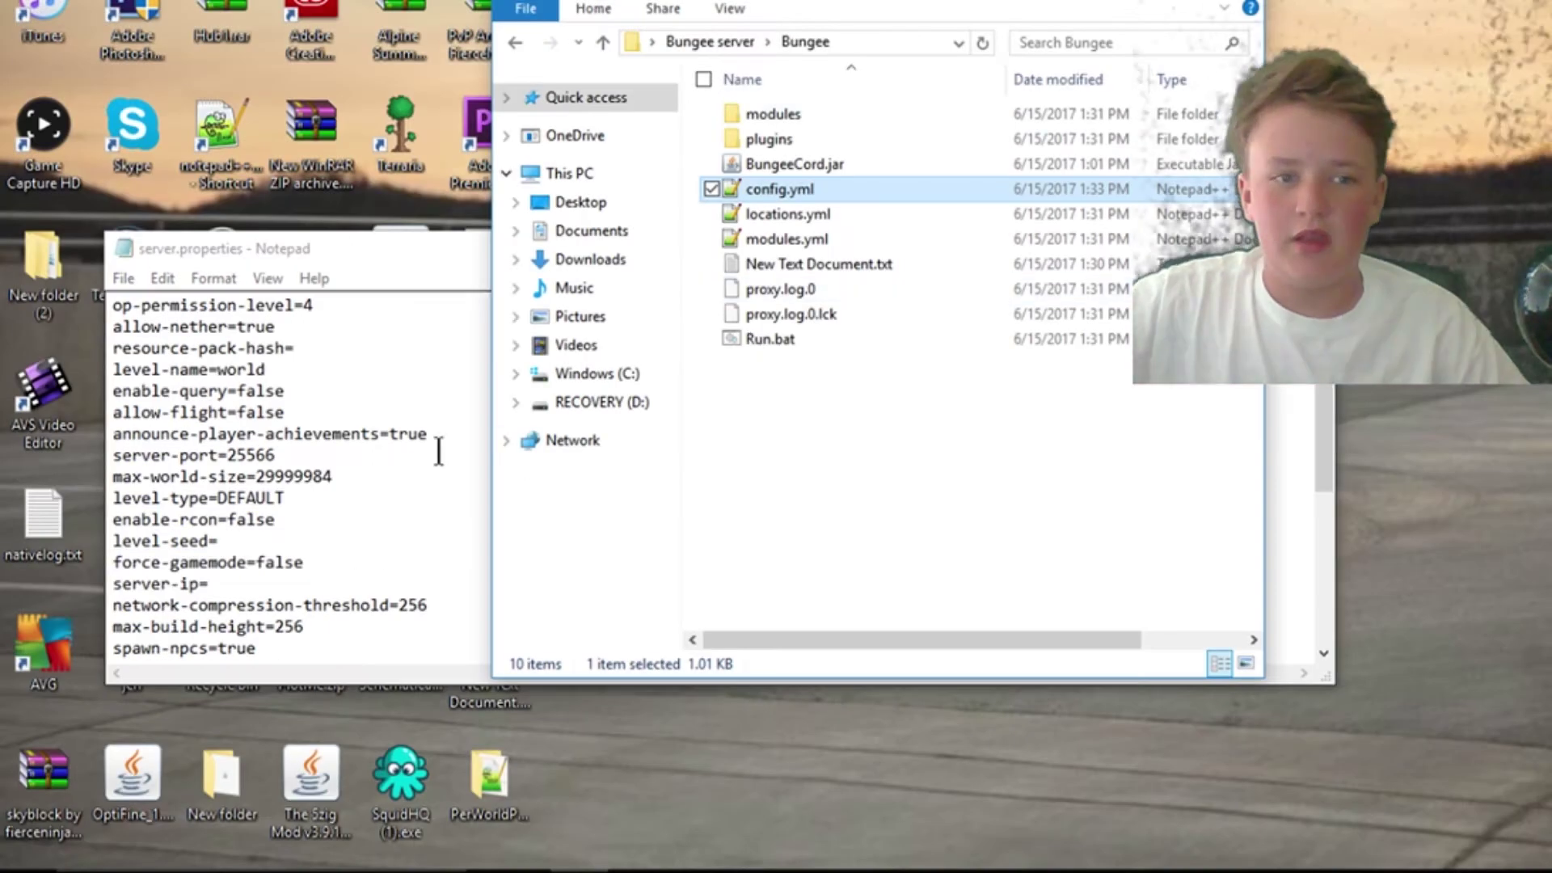
click(446, 498)
click(280, 455)
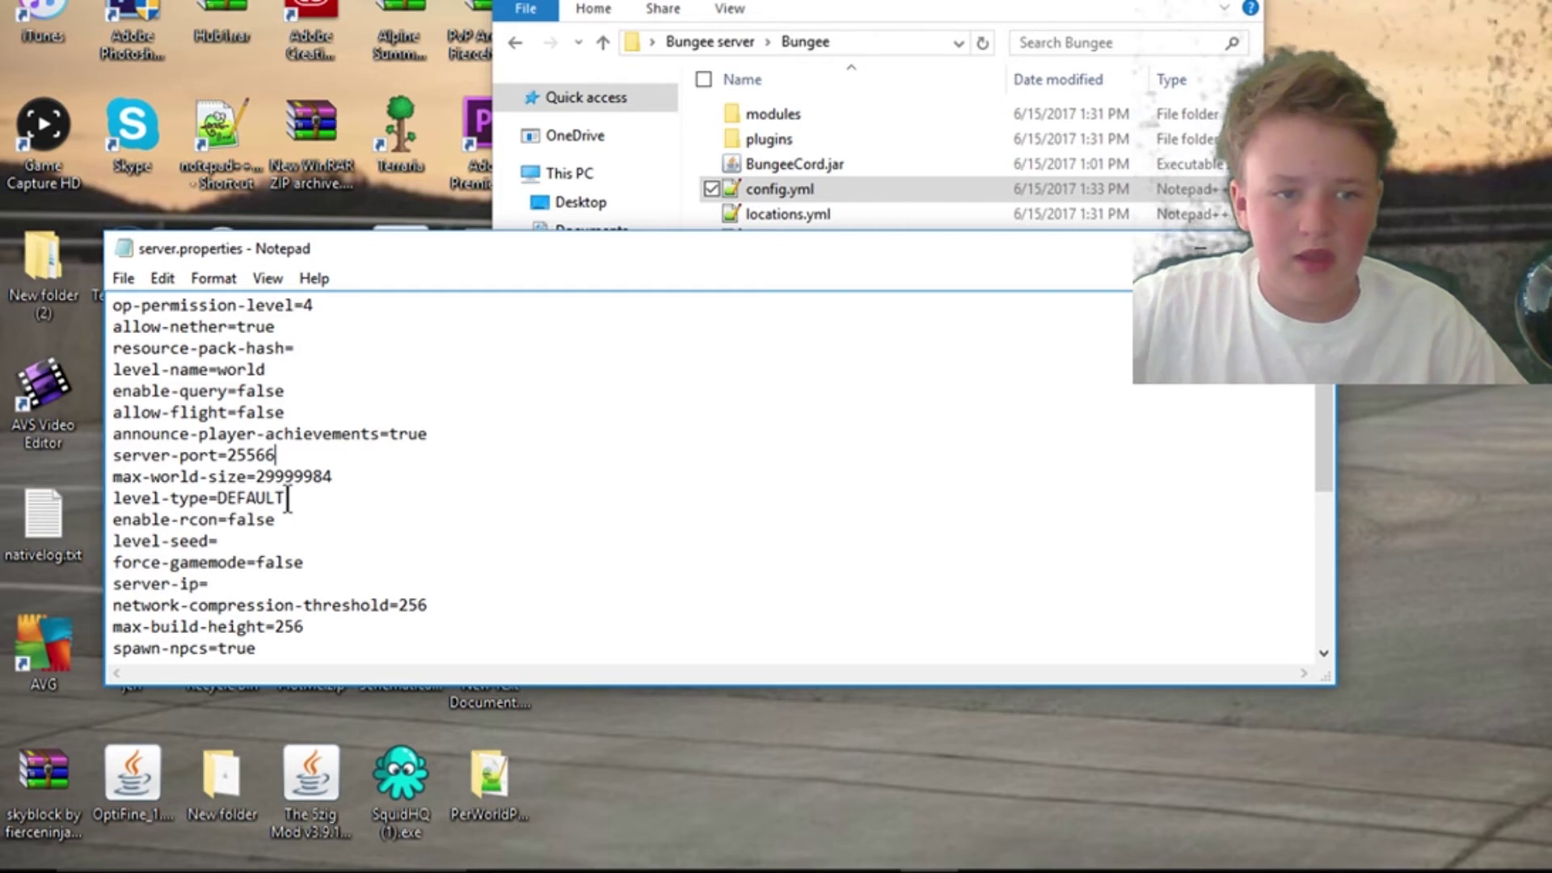
Step: Set online-mode to false in the Lobby folder's server.properties, review the file, and close it with the changes saved
scroll(291, 518, down, 5)
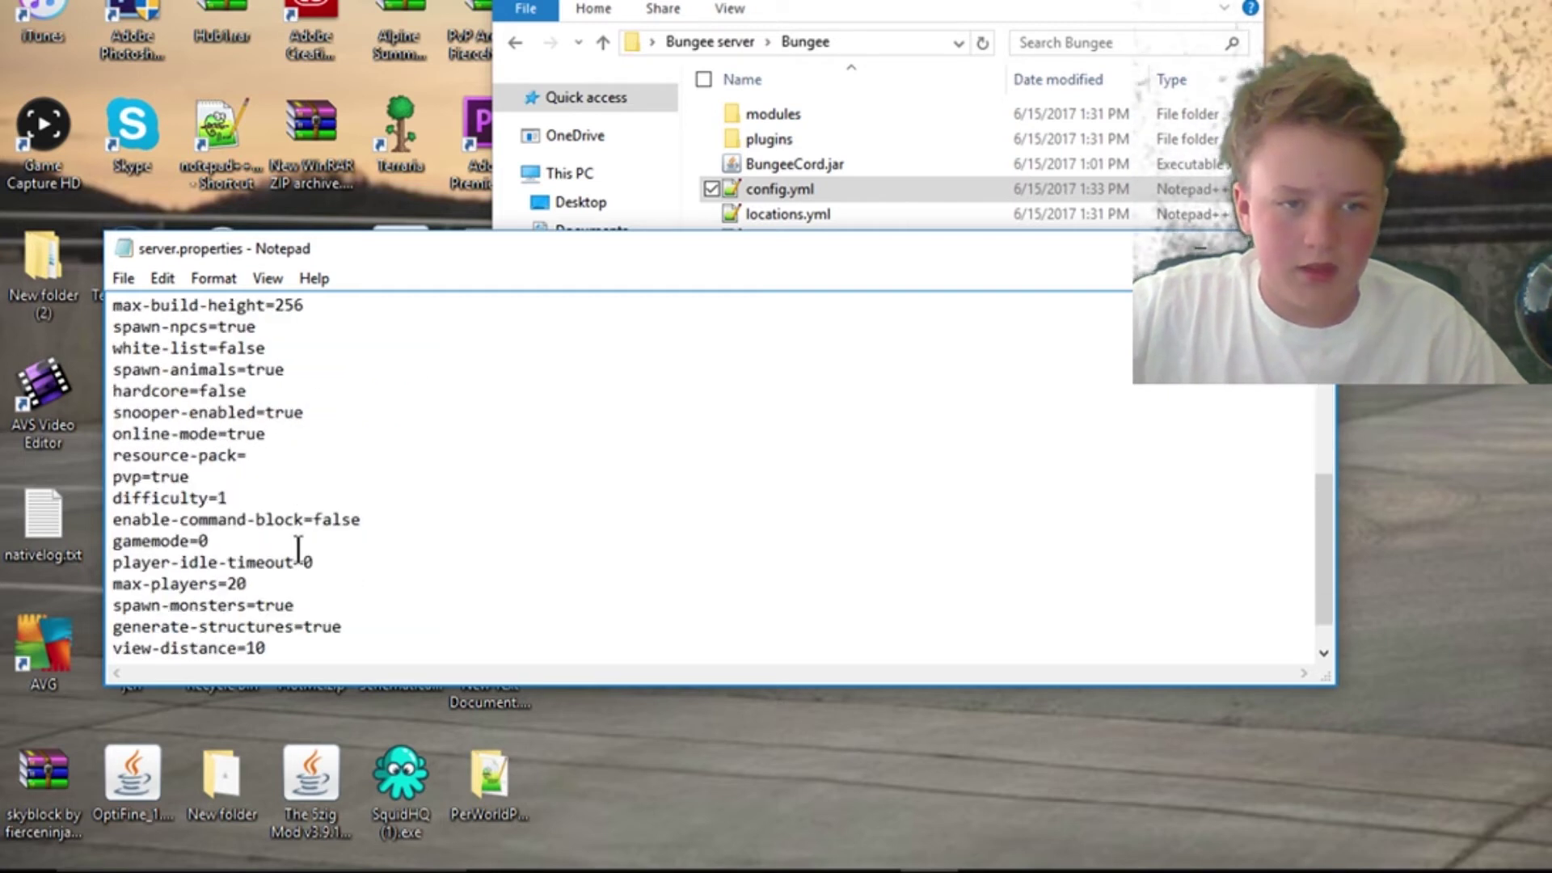
scroll(298, 552, down, 1)
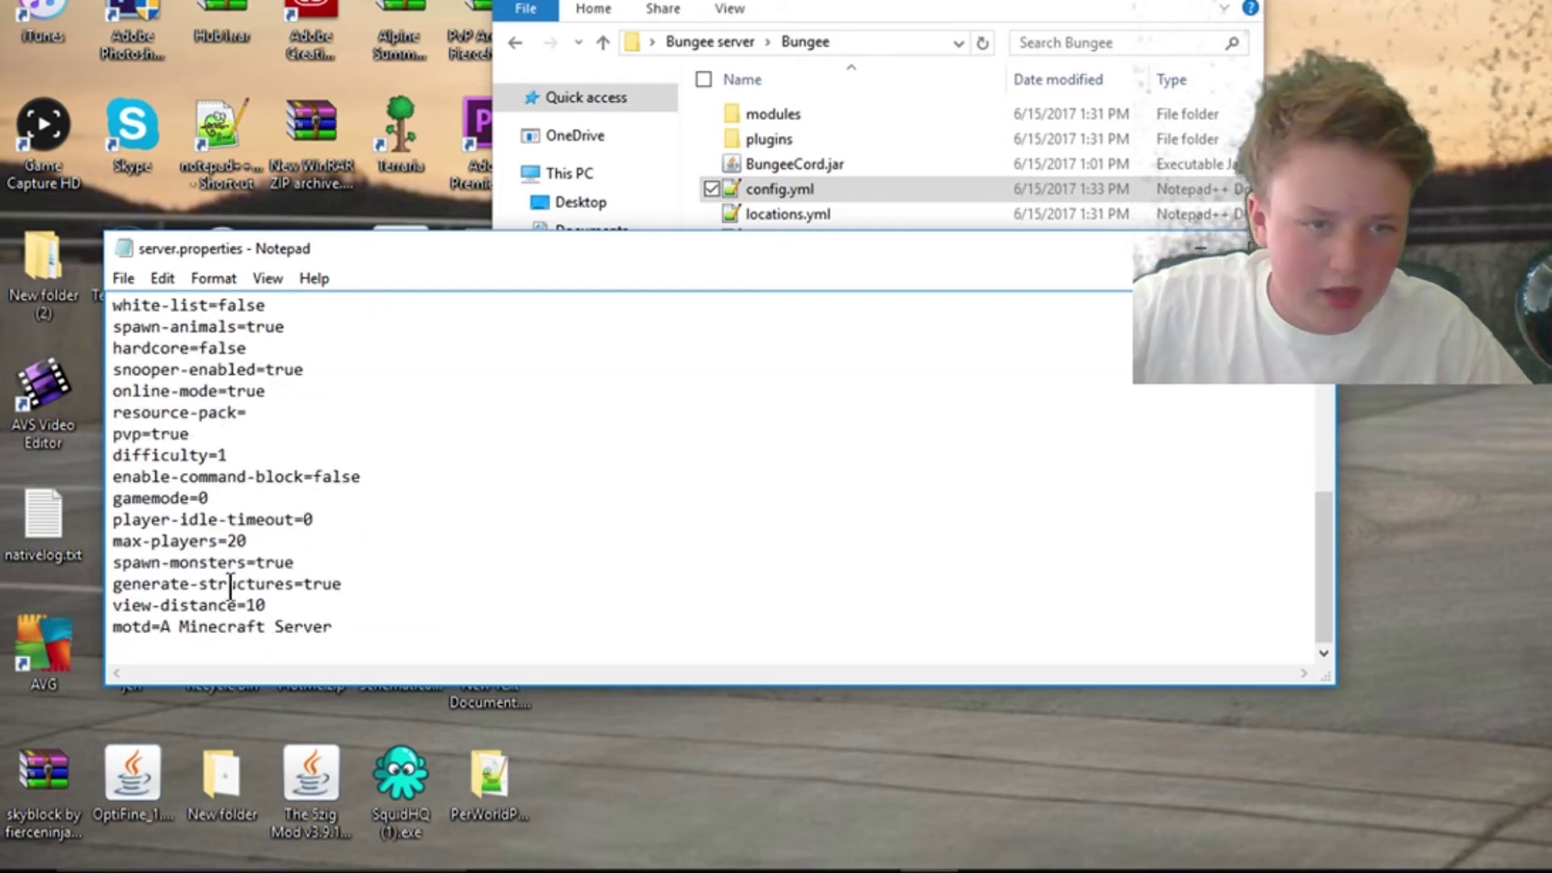
scroll(173, 519, up, 2)
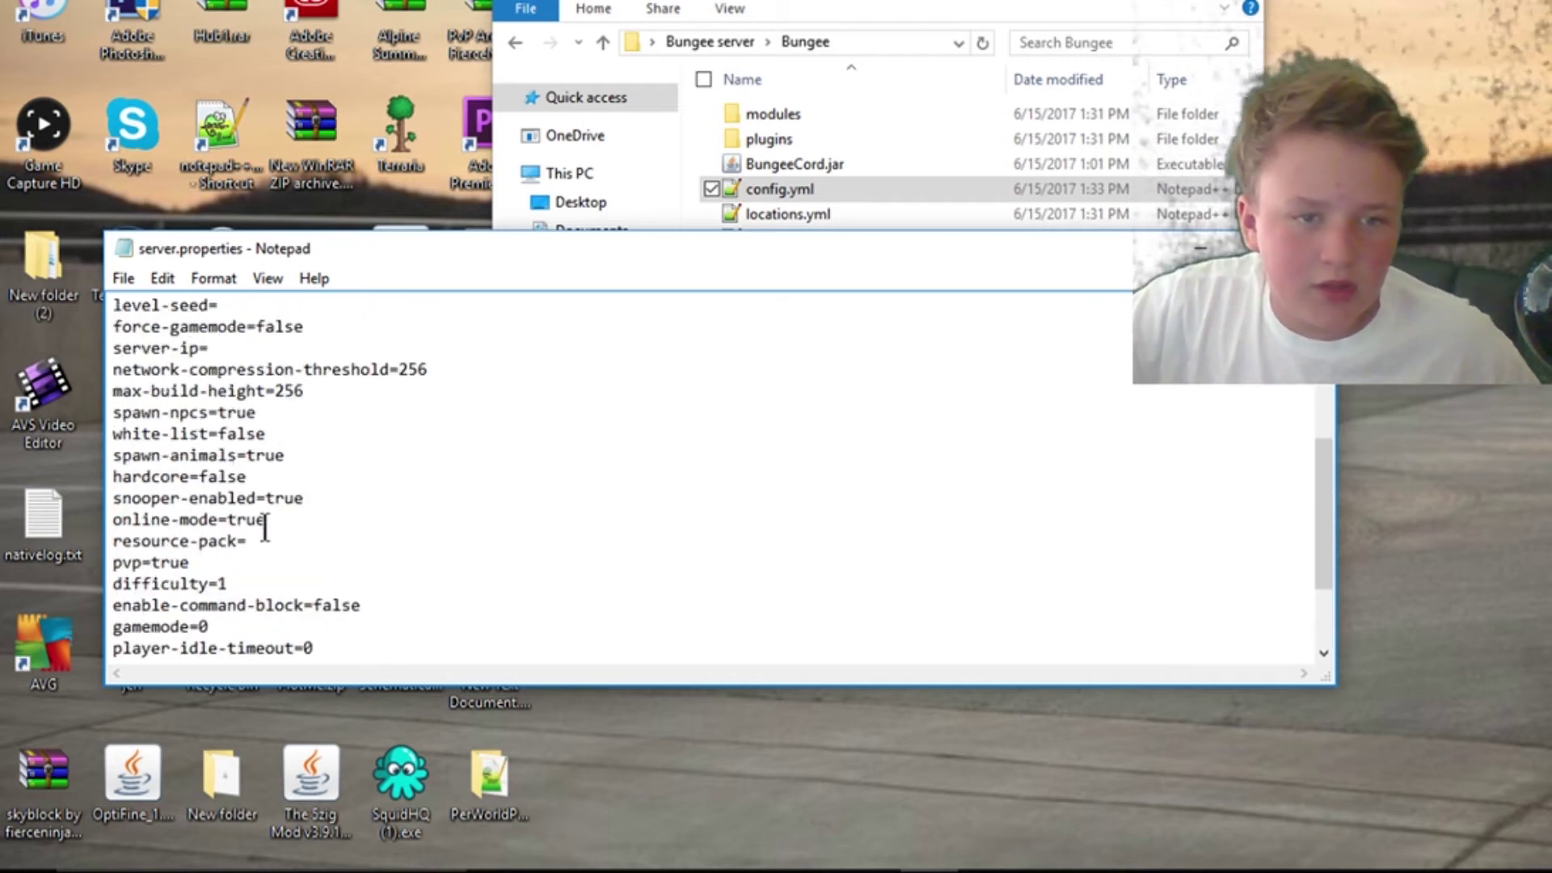
drag(260, 522, 227, 521)
key(BackSpace)
key(Delete)
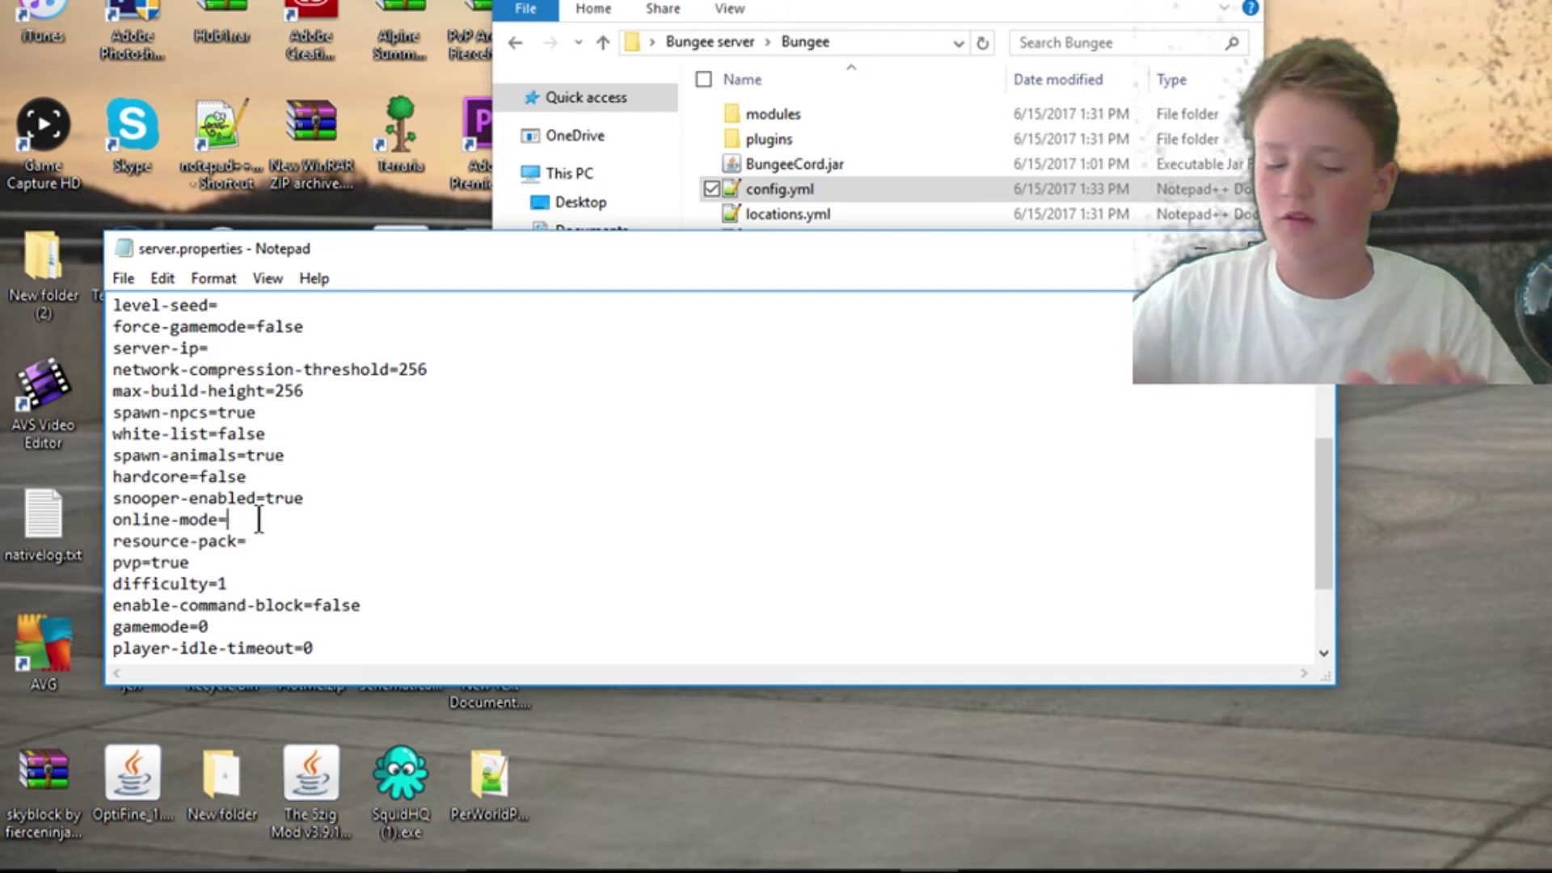
text(false)
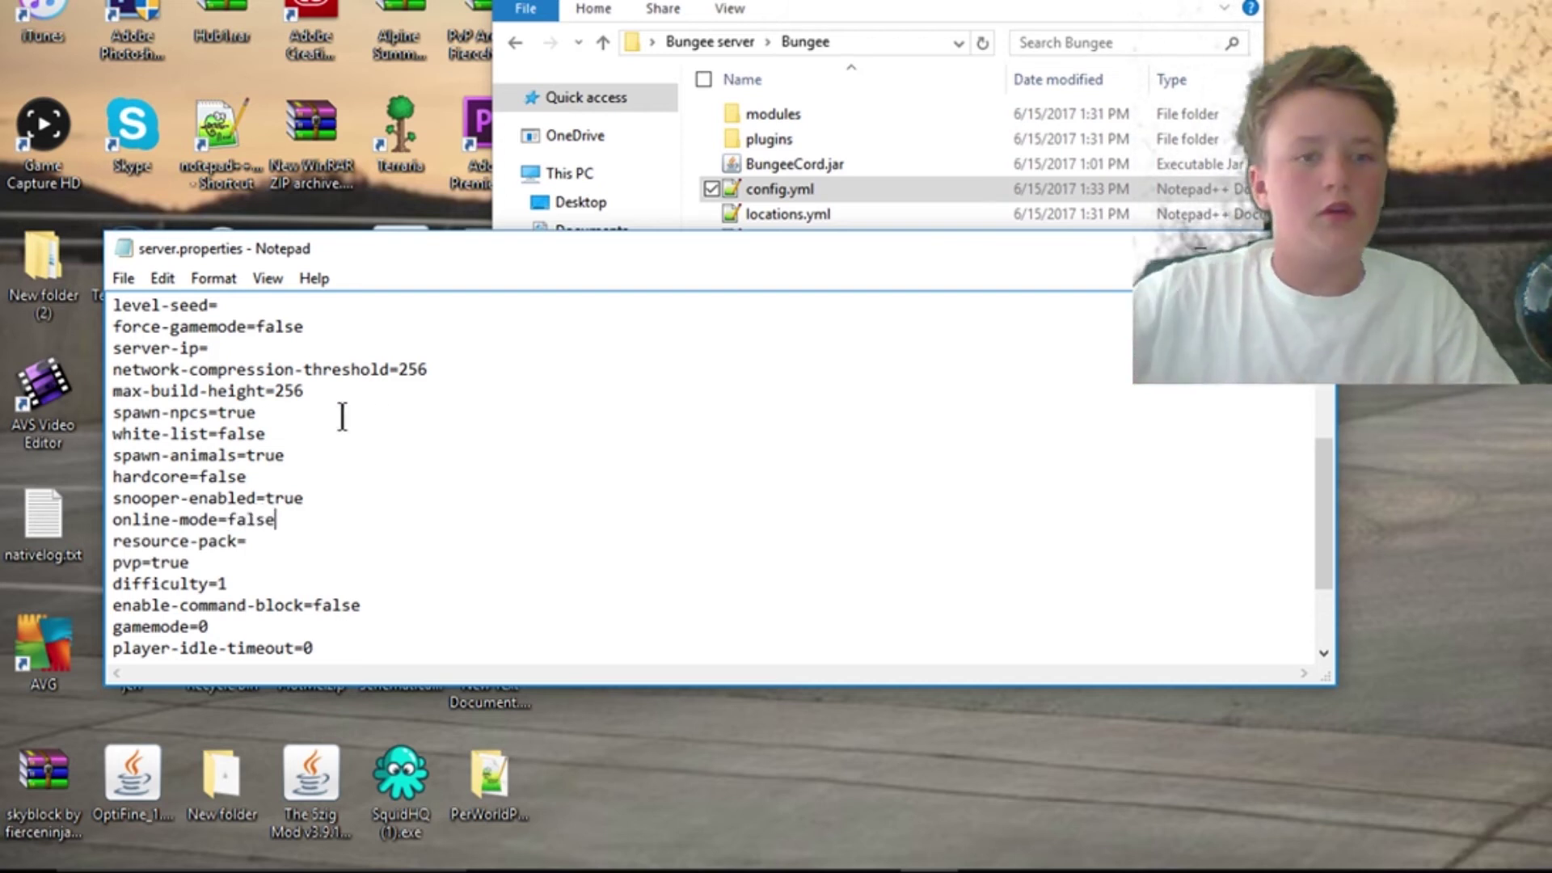
scroll(375, 566, up, 5)
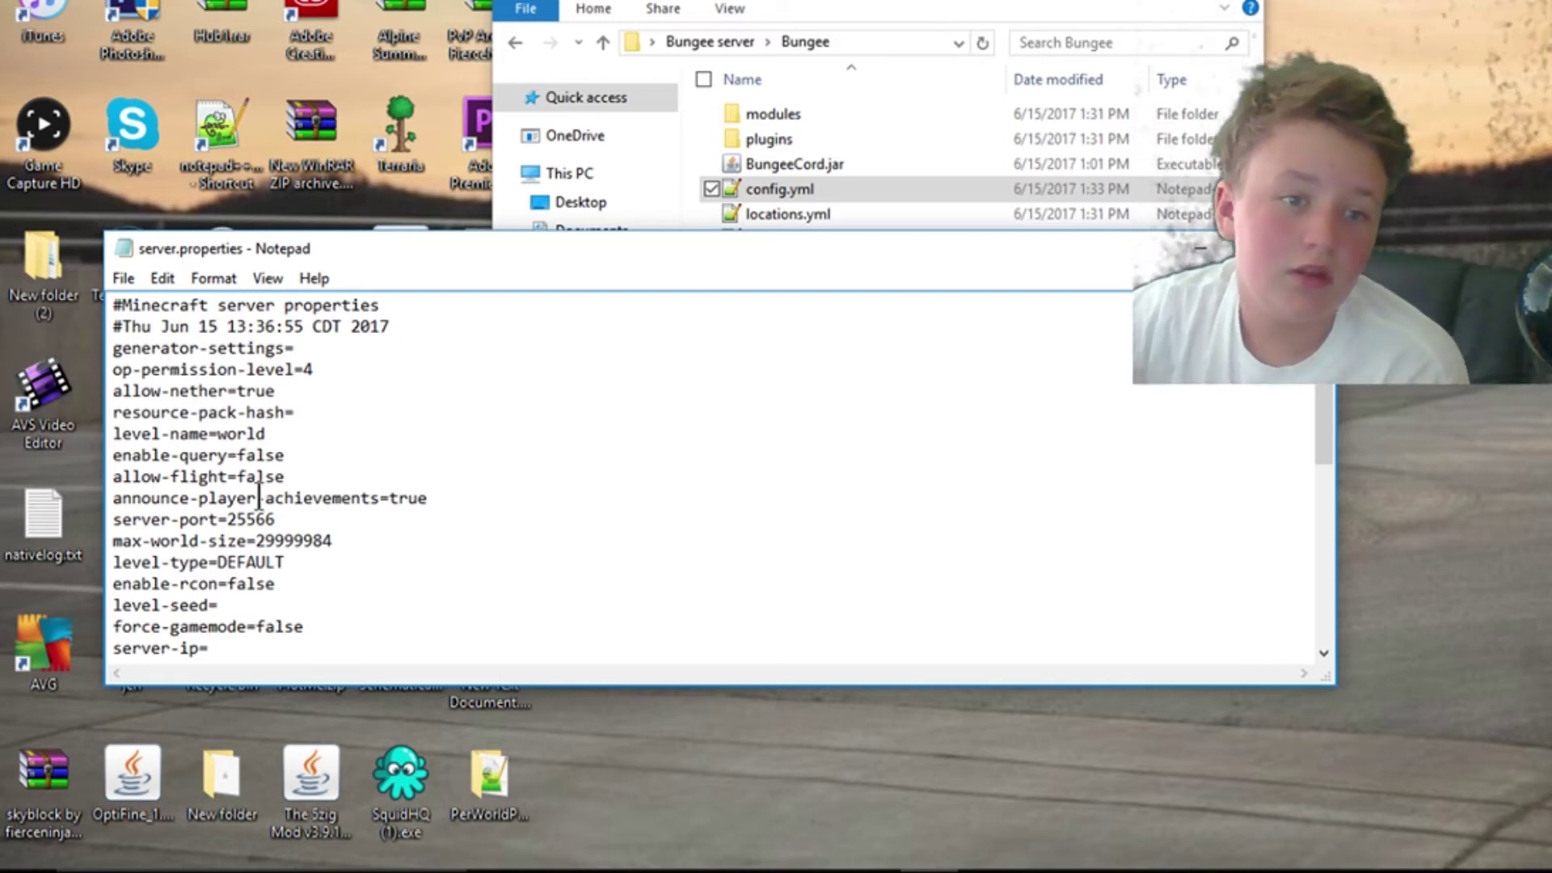
scroll(225, 540, down, 2)
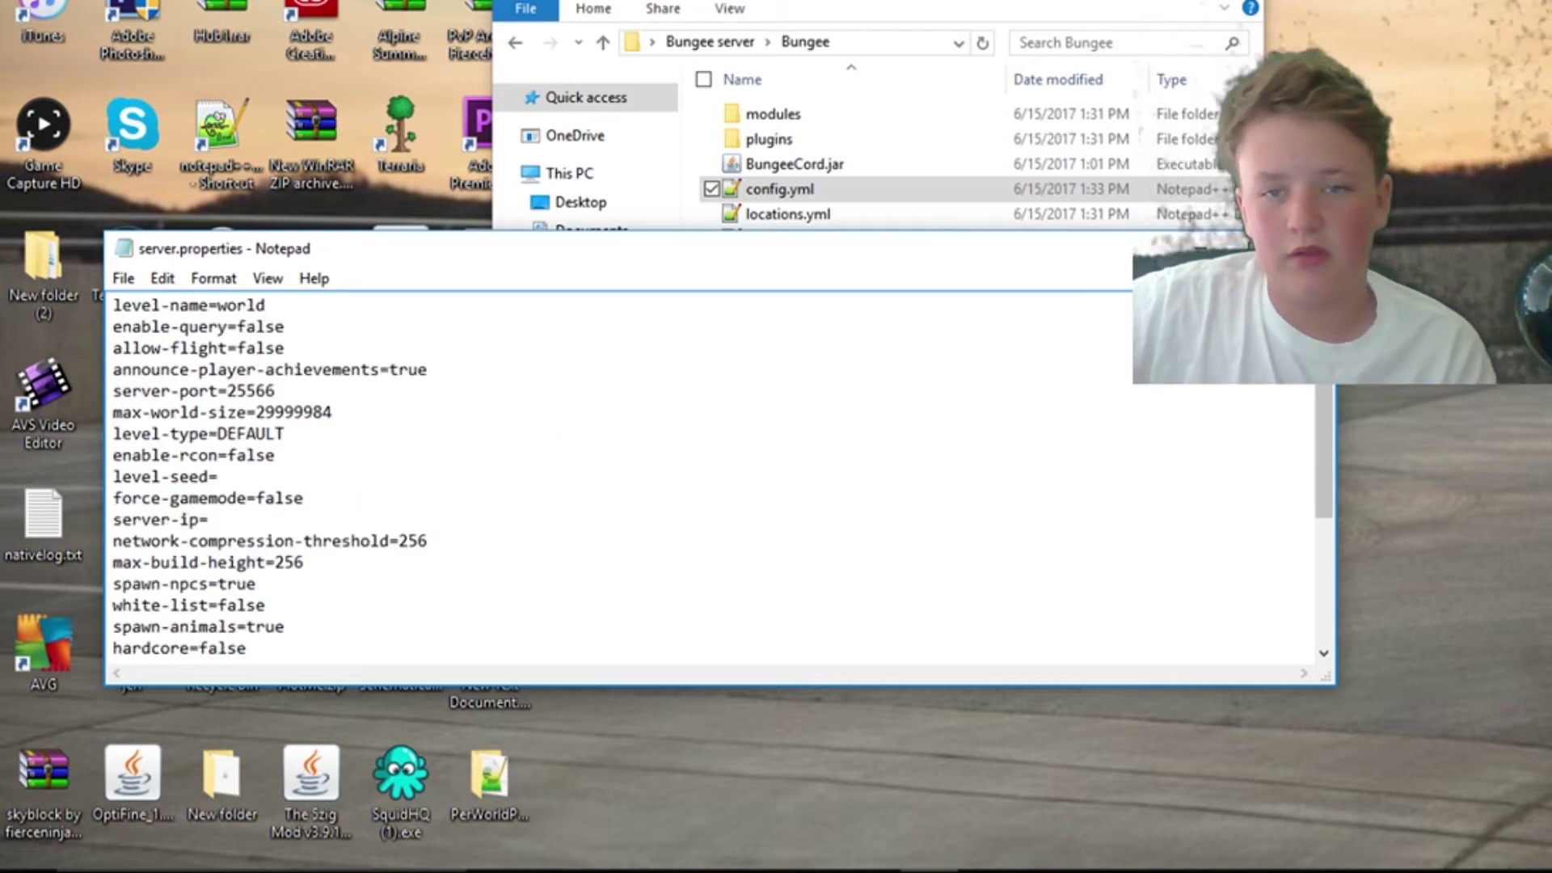
click(1314, 248)
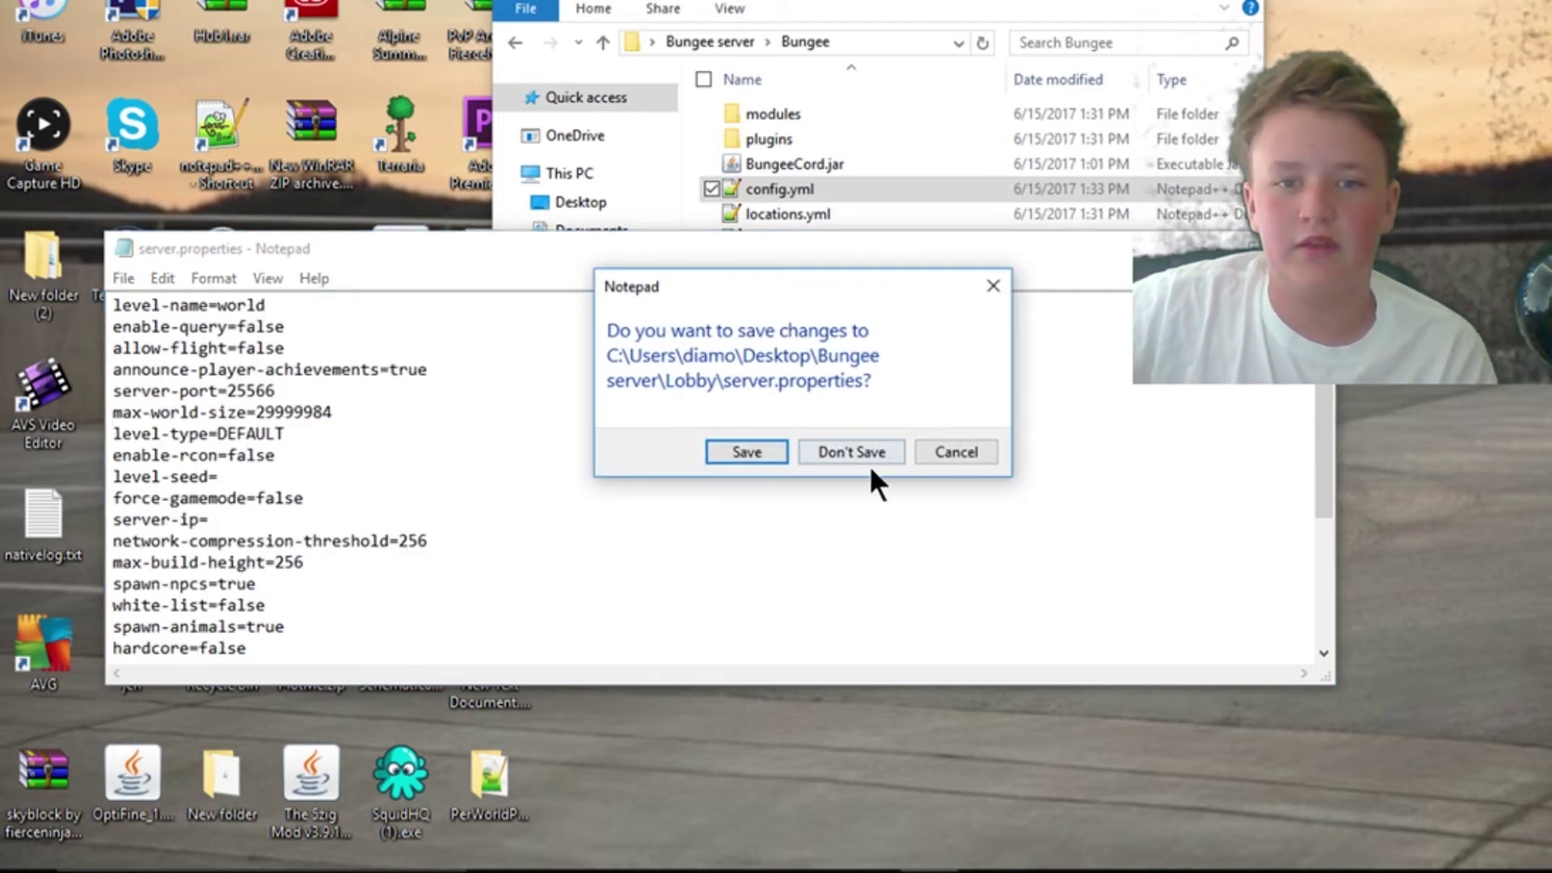
click(756, 451)
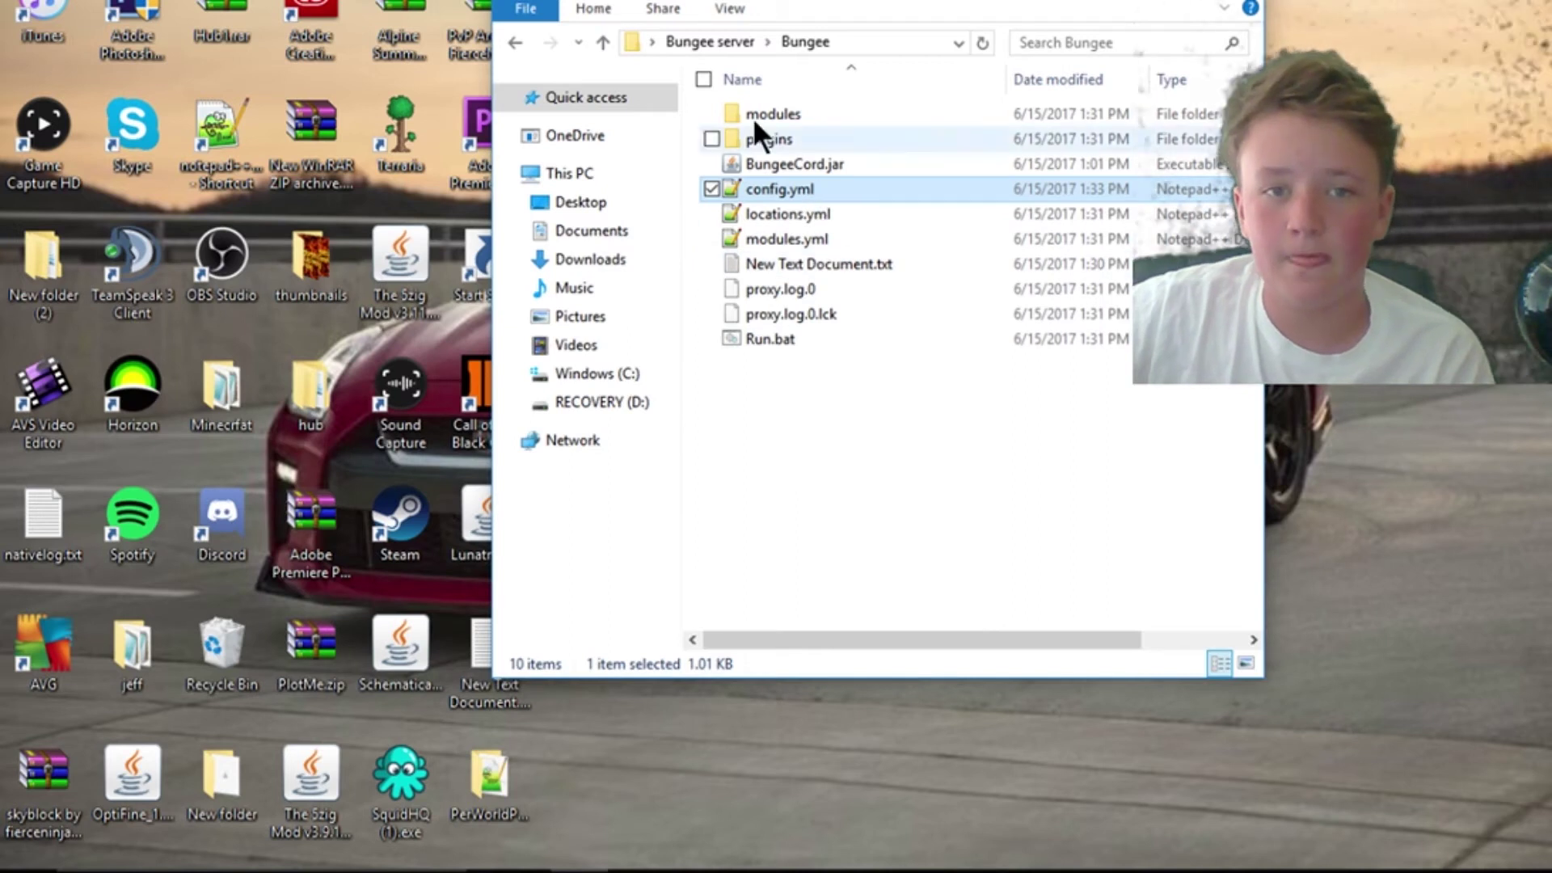
Step: Go to the Lobby folder and reopen its server.properties to check the saved settings, closing it without edits
click(695, 40)
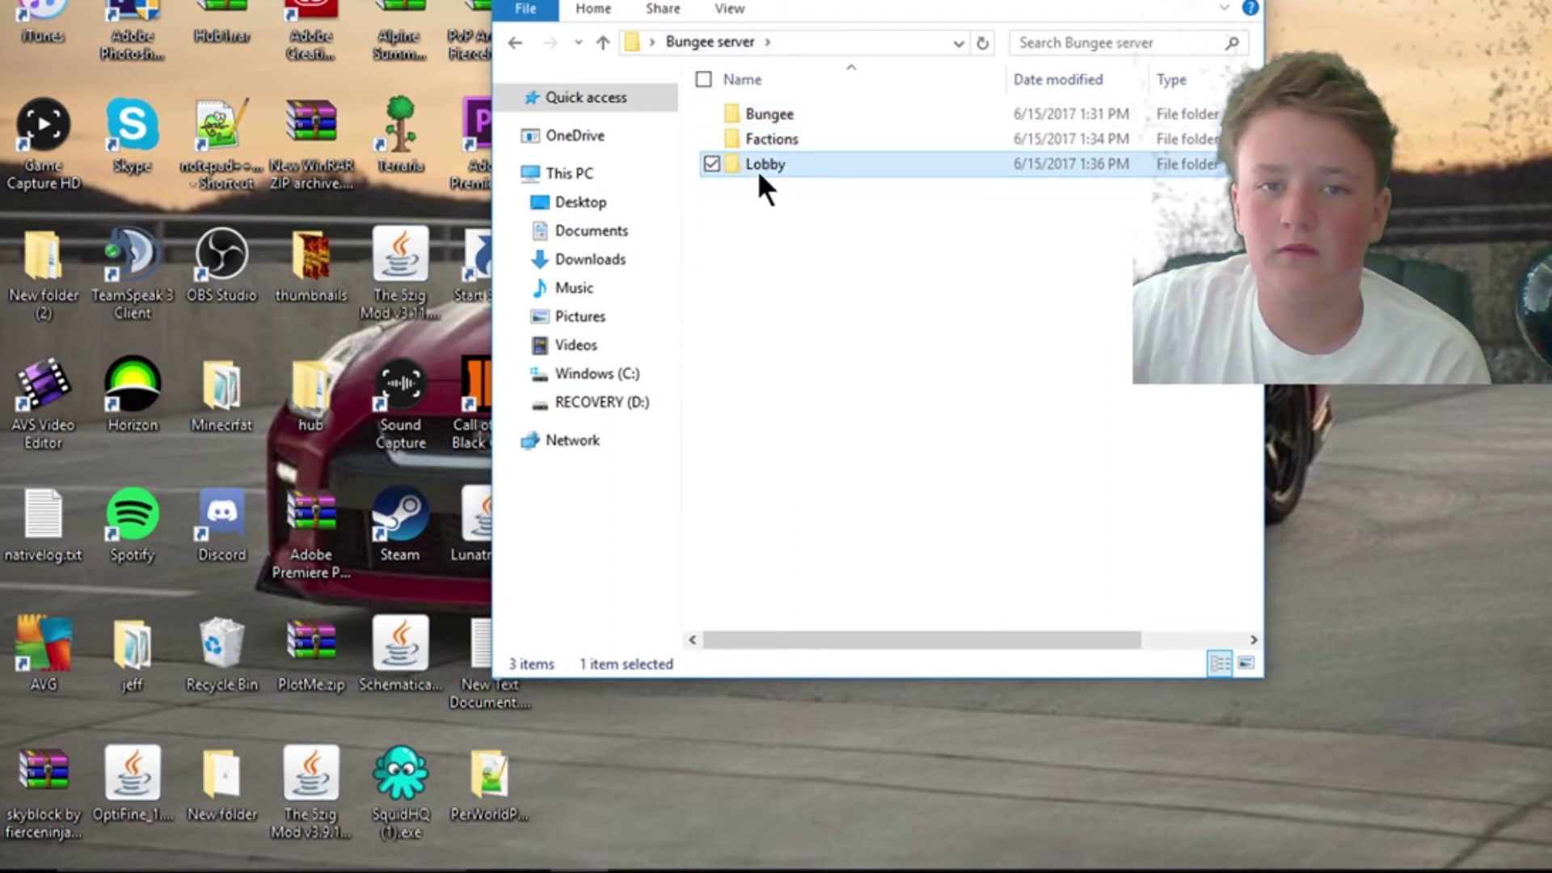
double_click(758, 168)
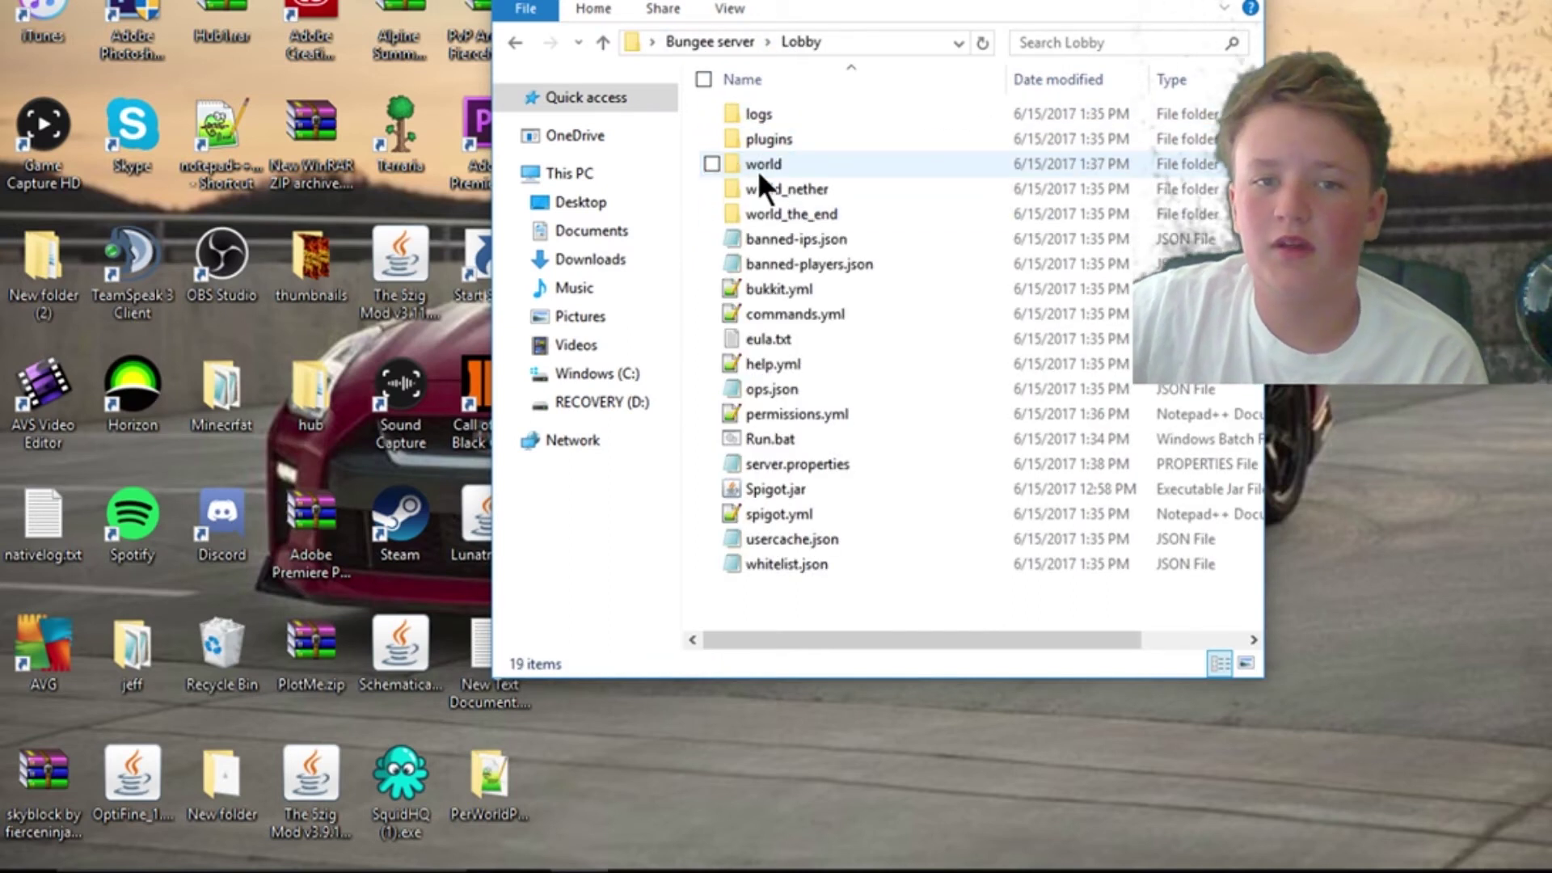
click(790, 459)
double_click(792, 464)
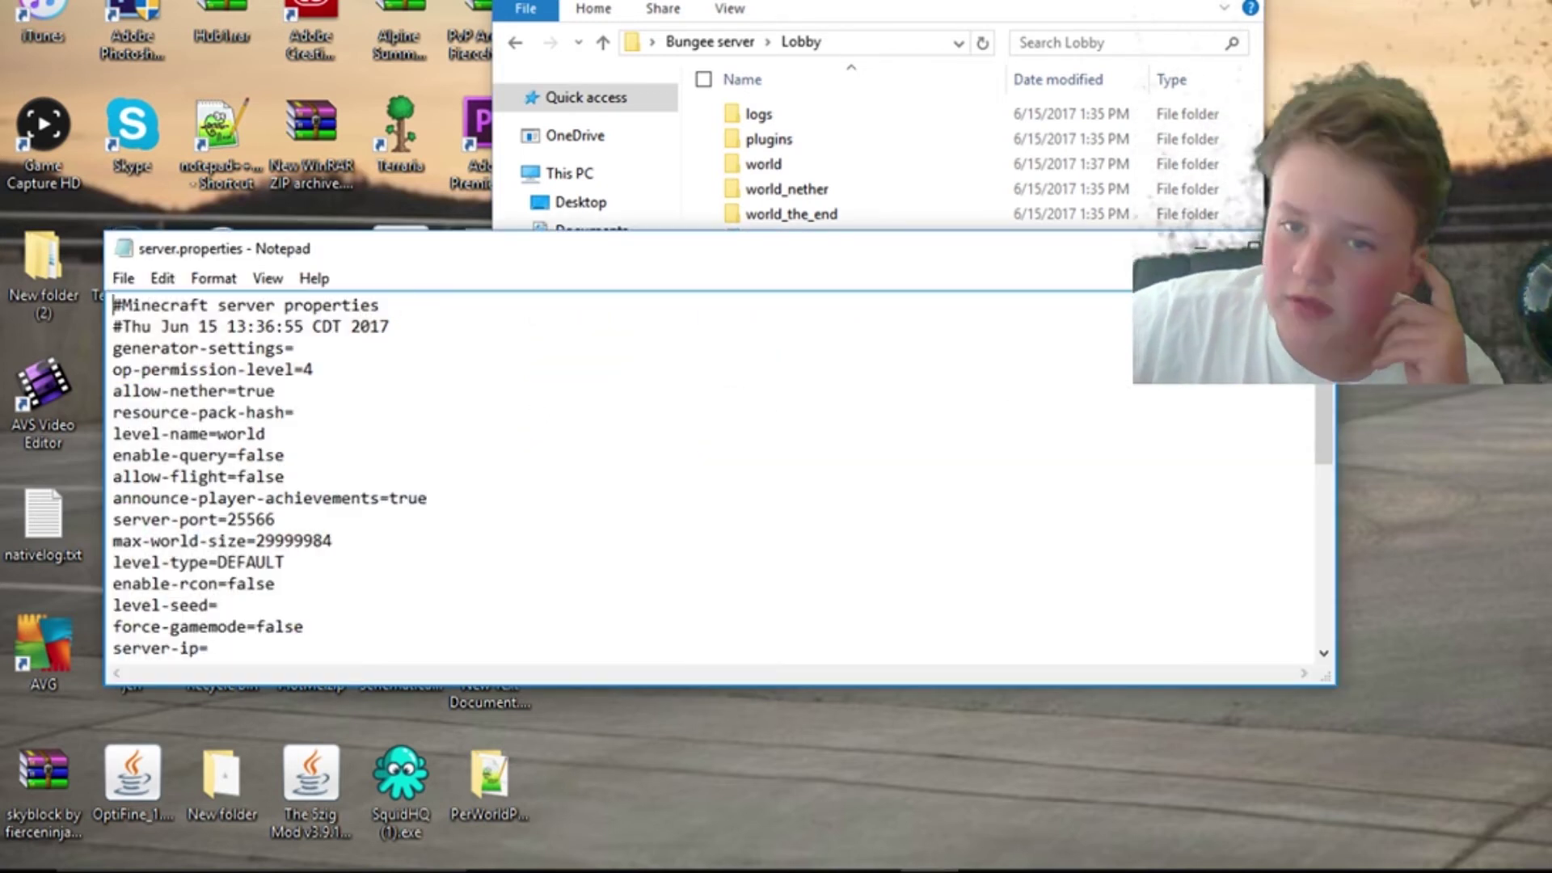
key(alt+F4)
Step: Set bungeecord to true under settings in the Lobby folder's spigot.yml and save the file
double_click(782, 512)
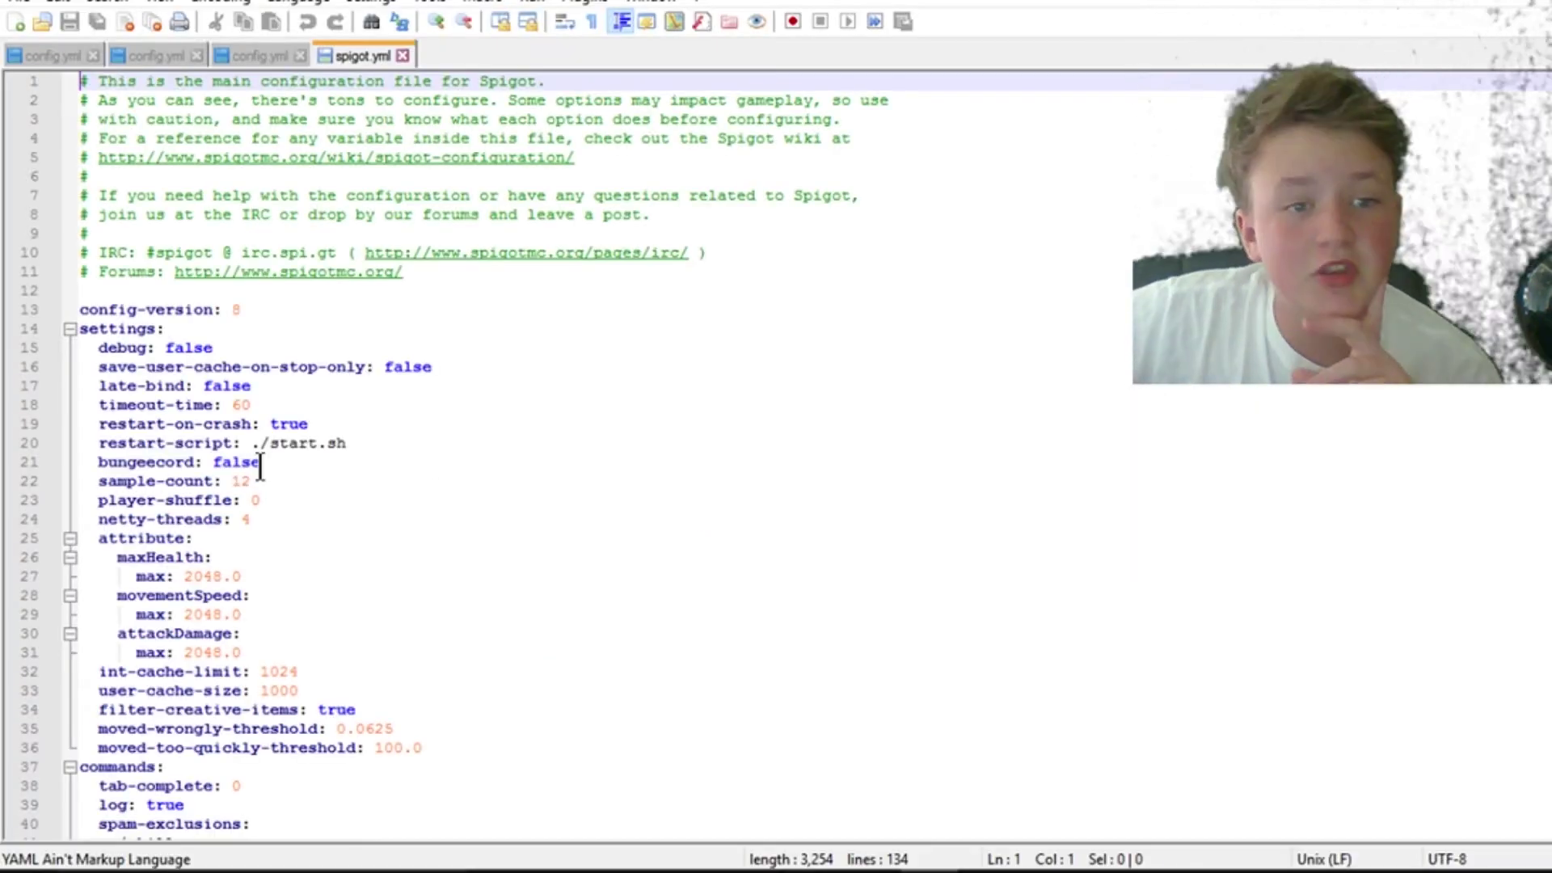
drag(260, 462, 226, 455)
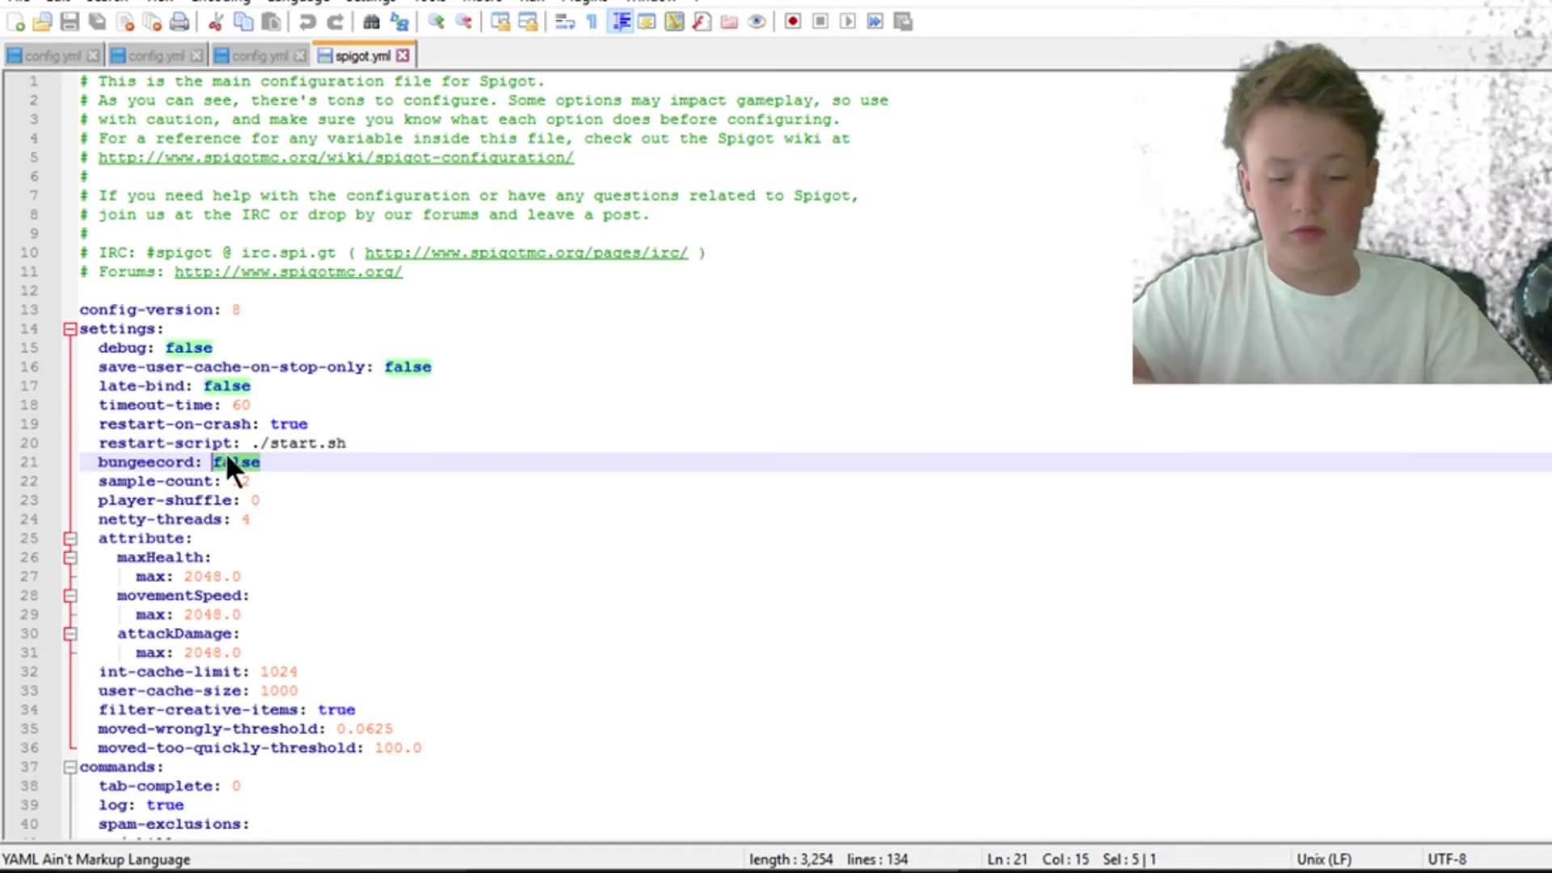
key(BackSpace)
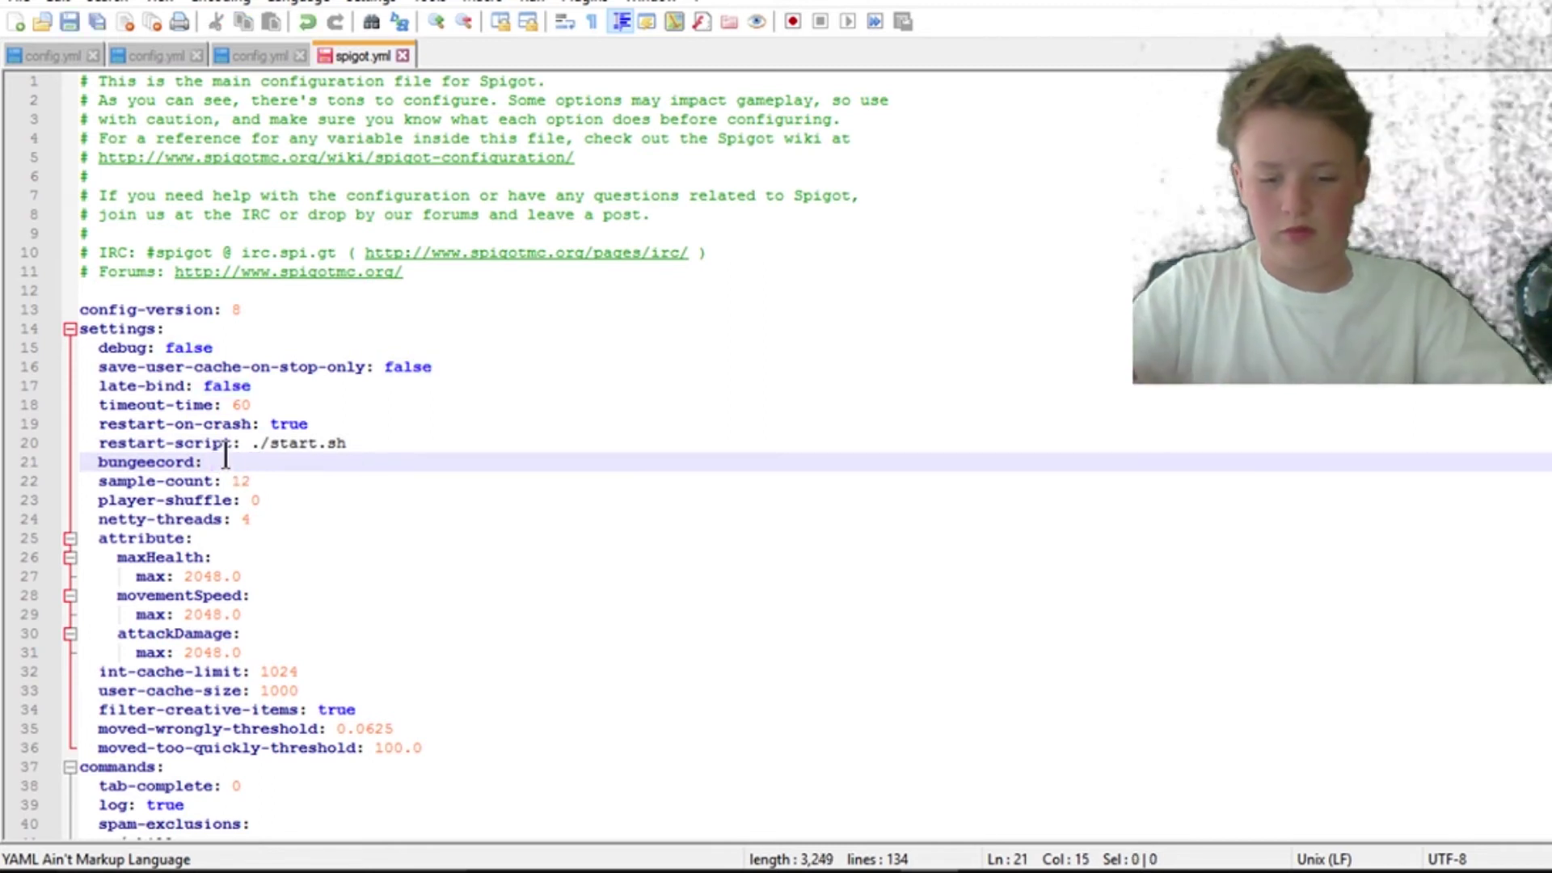
text(true)
key(Escape)
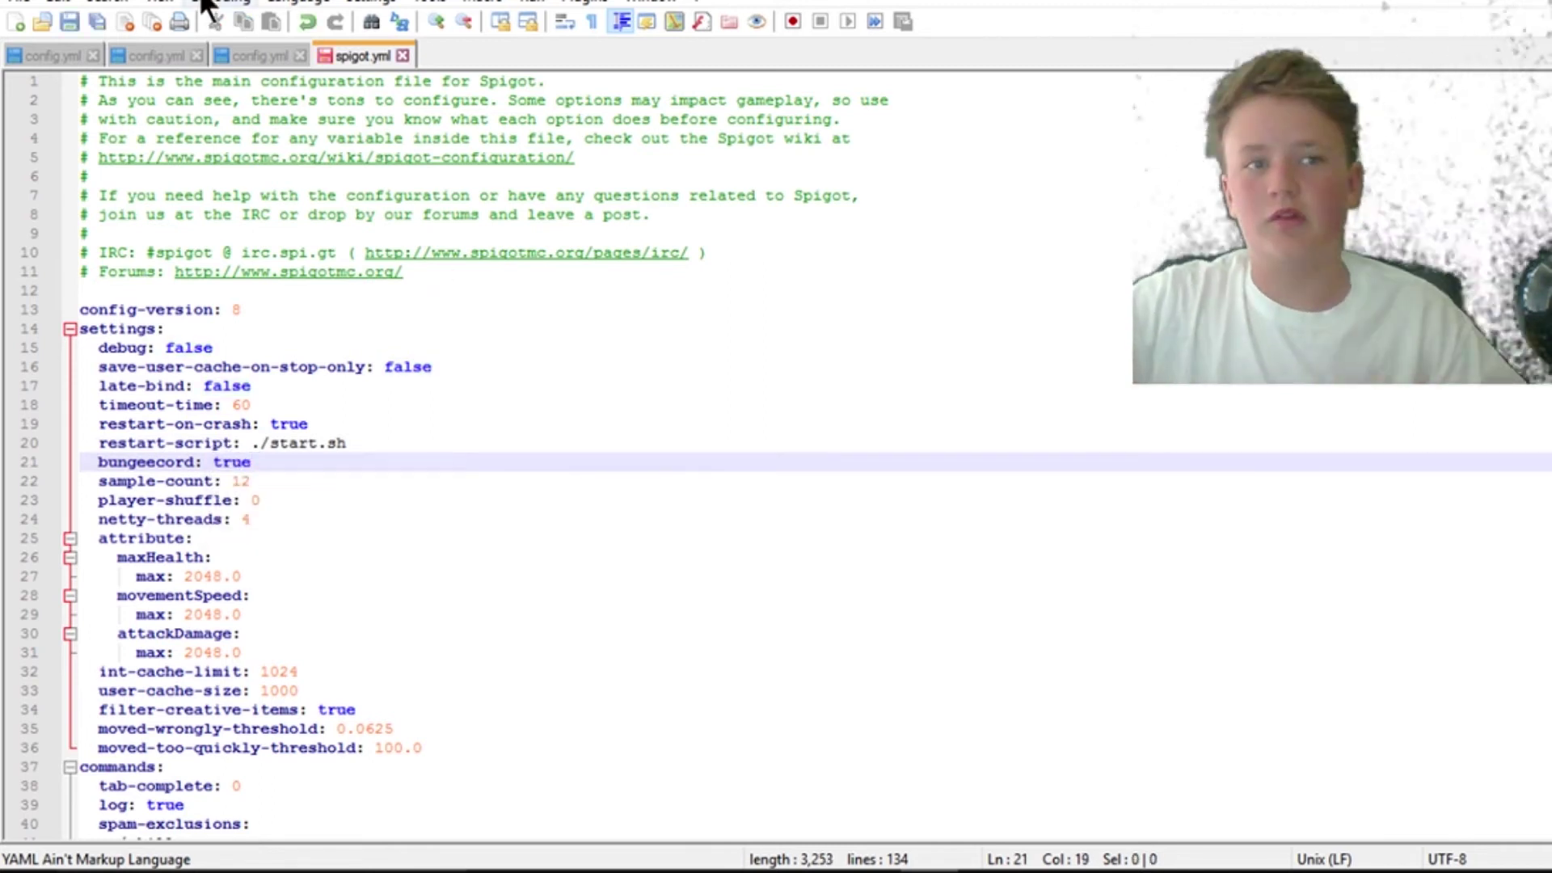
click(69, 19)
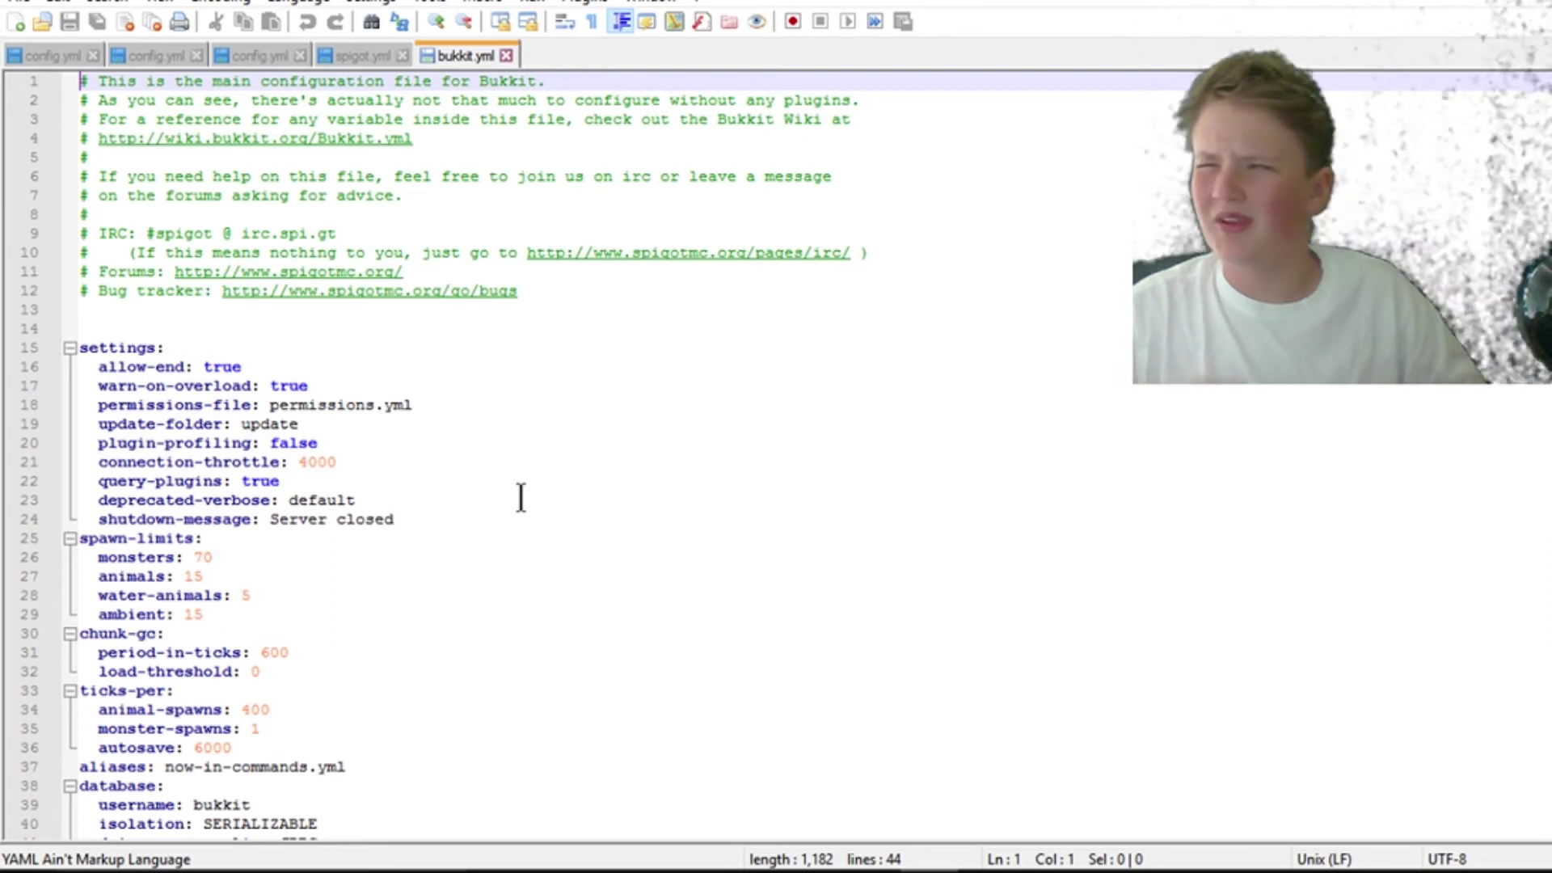
Step: Set connection-throttle to -1 under settings in the Lobby folder's bukkit.yml
click(344, 463)
key(BackSpace)
key(BackSpace)
key(BackSpace)
key(BackSpace)
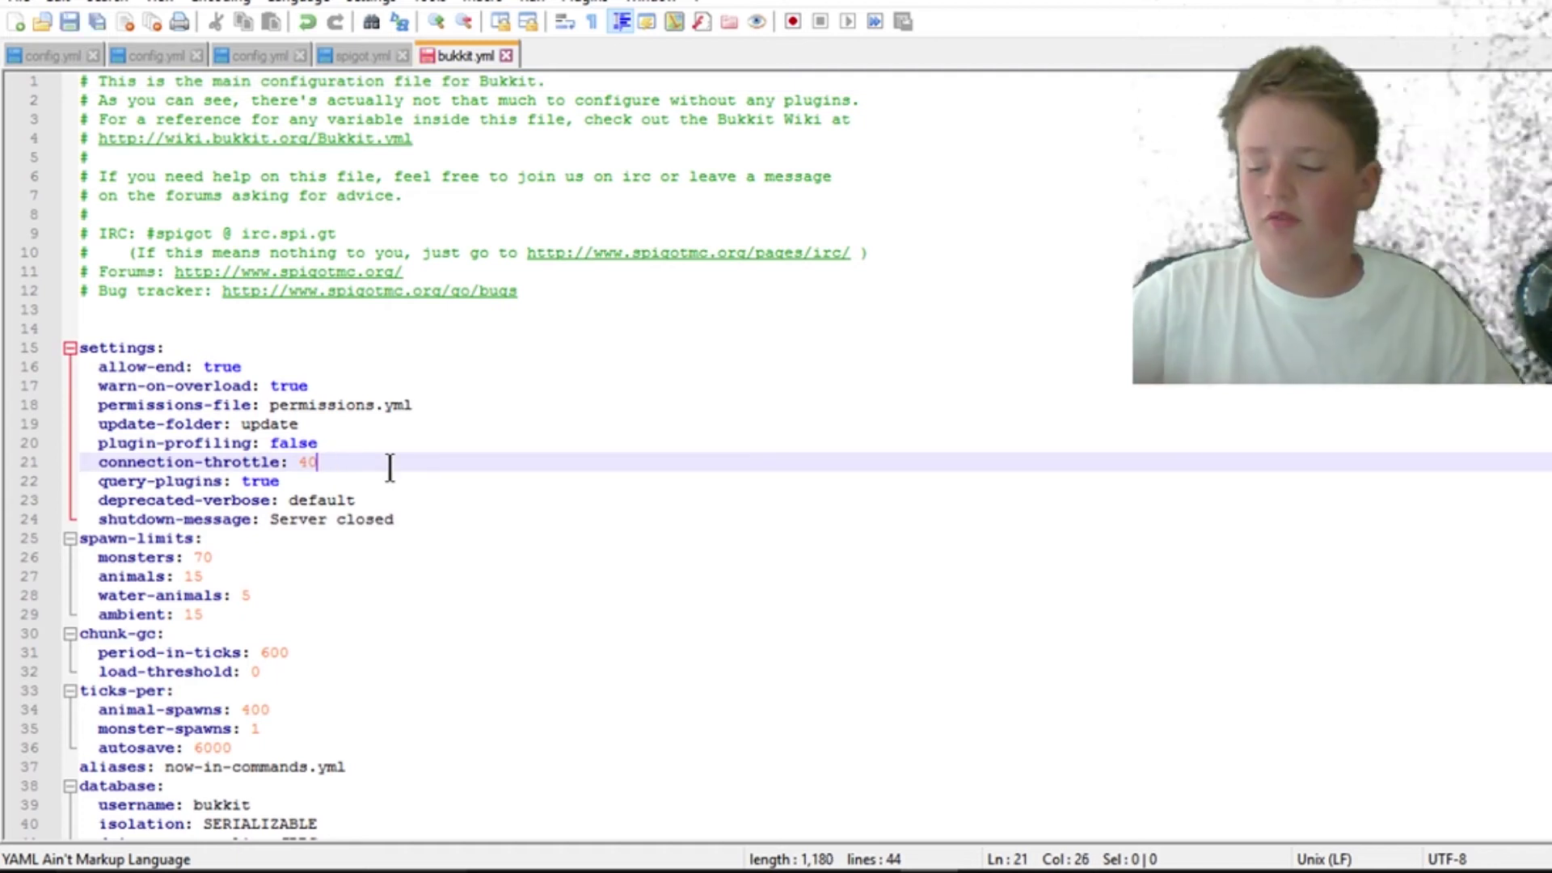
text(-1)
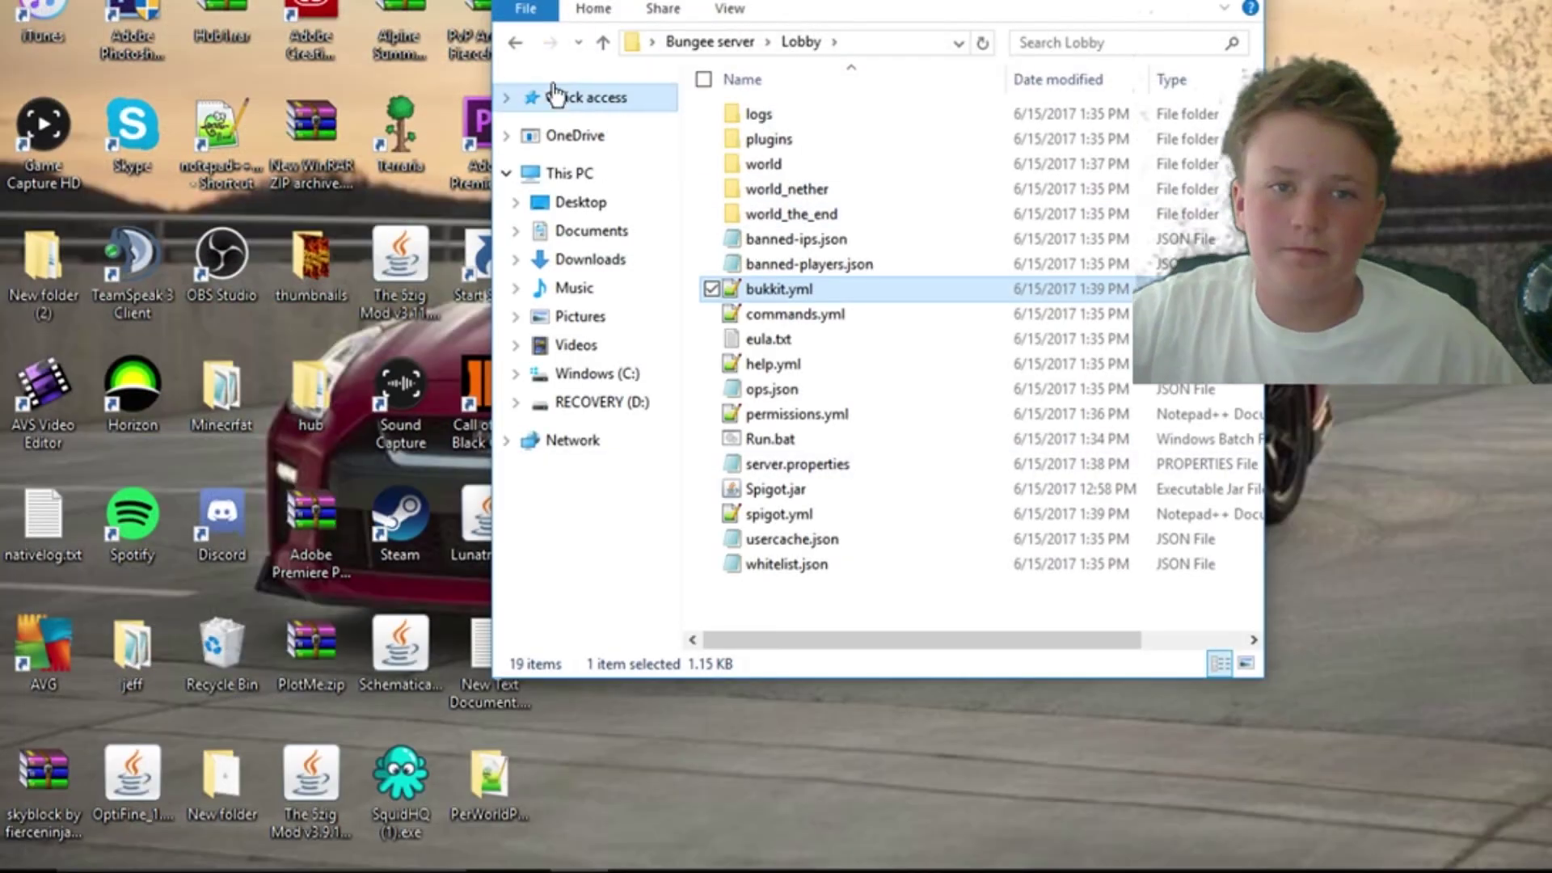
Step: Copy Spigot.jar from the Lobby folder into the Factions folder
click(514, 42)
double_click(793, 137)
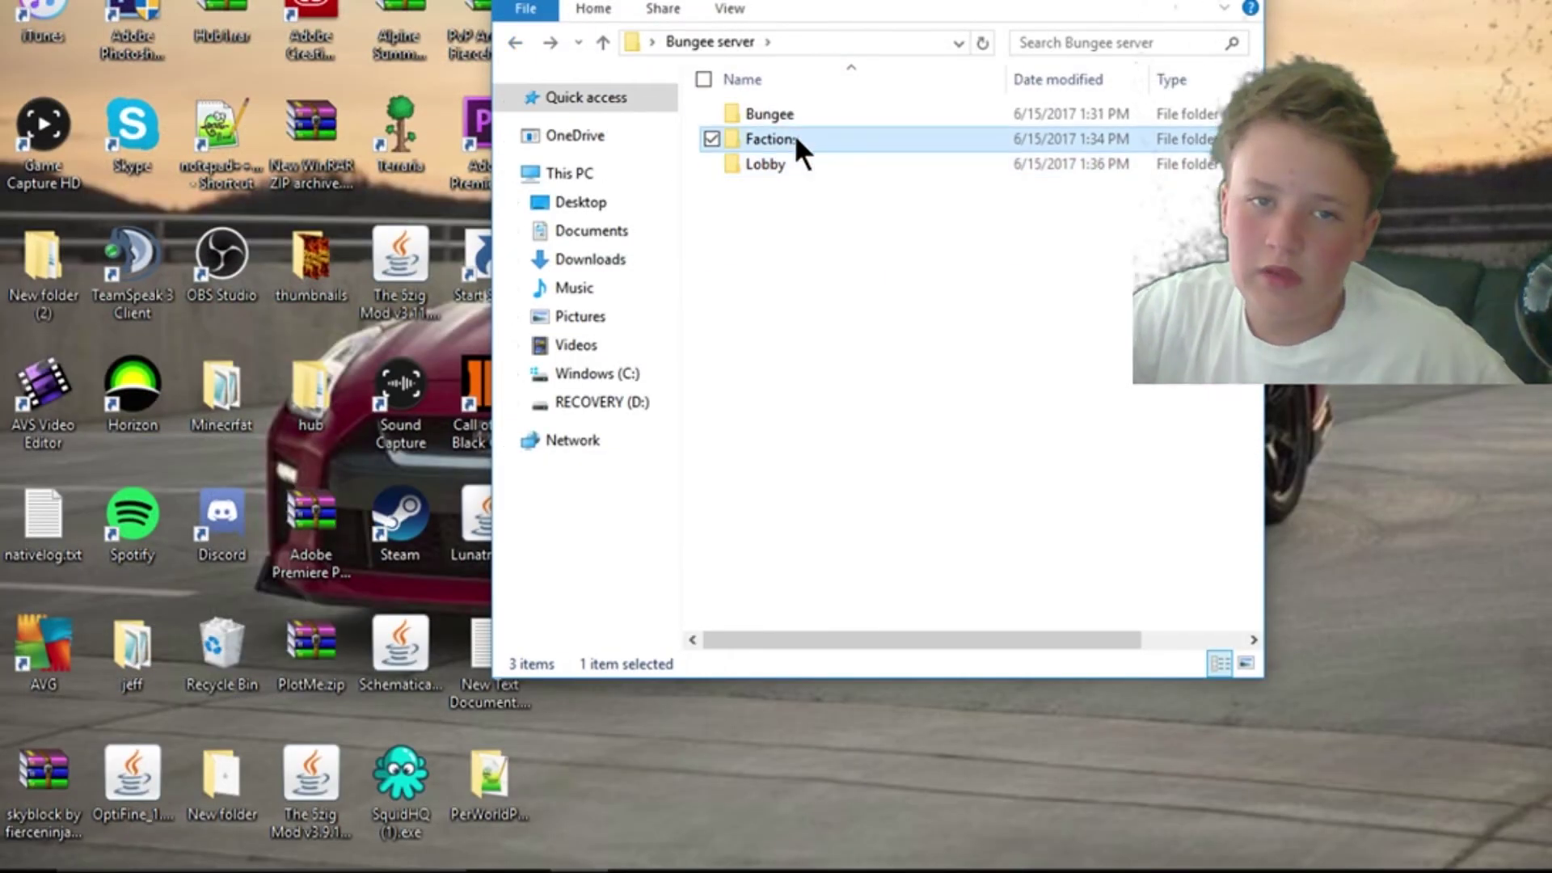
click(515, 42)
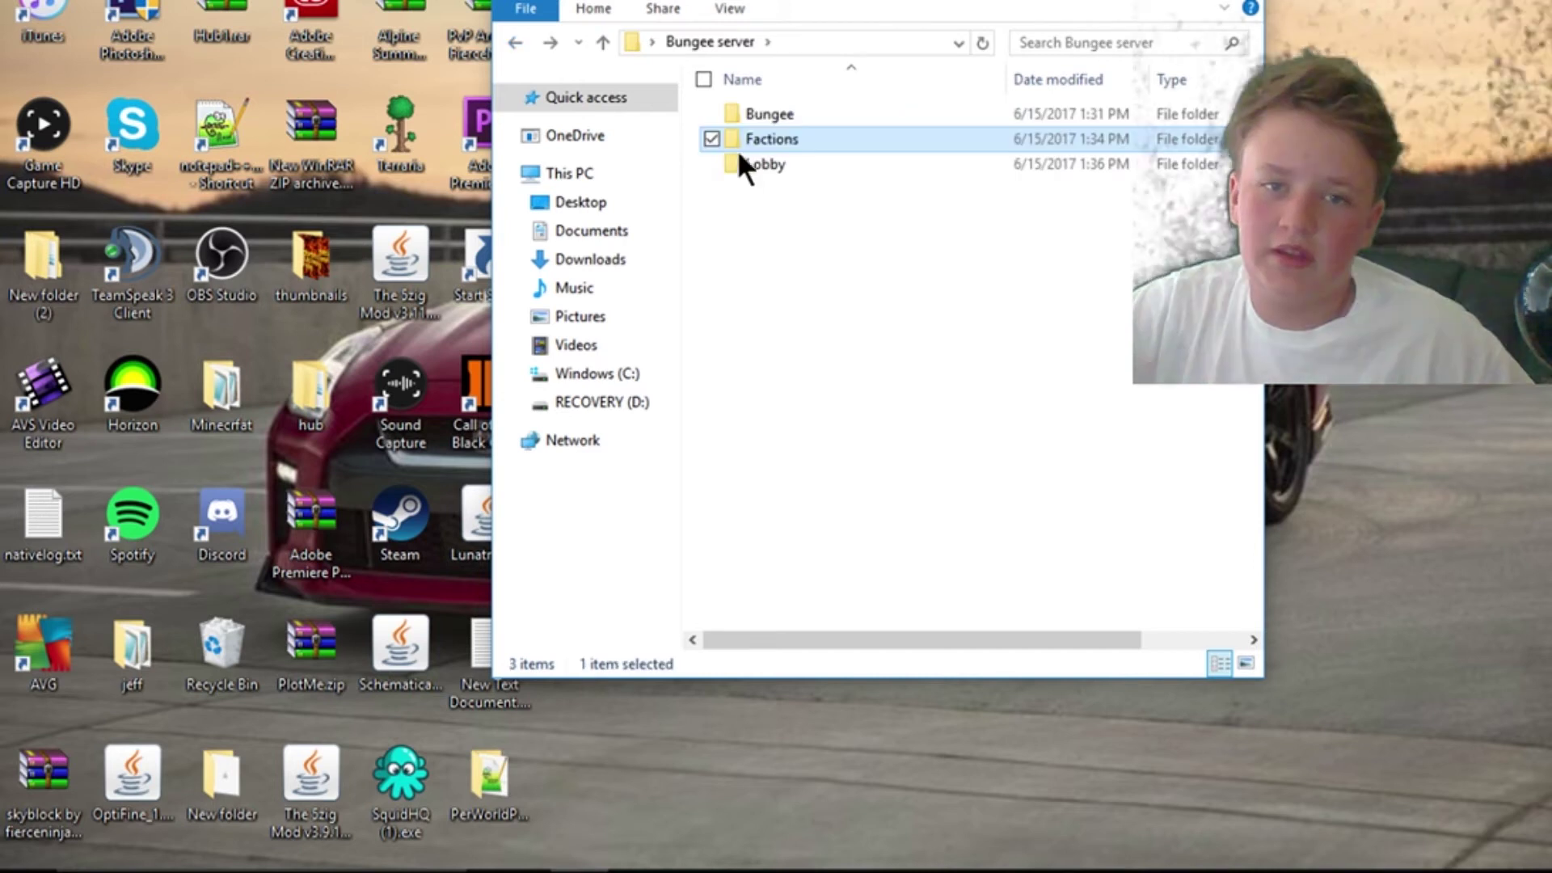
double_click(739, 163)
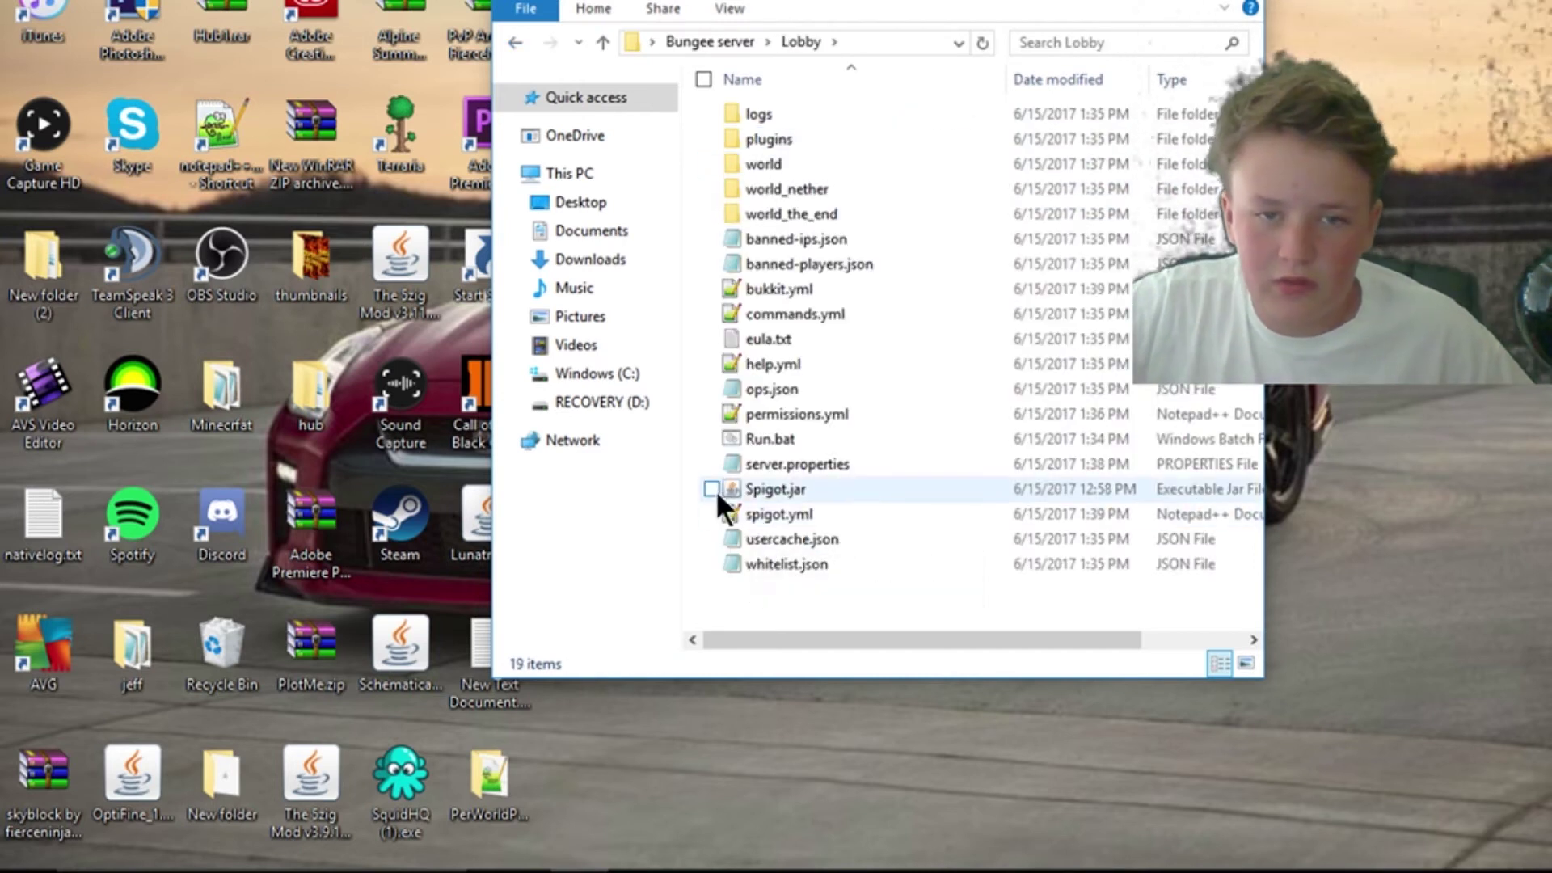
right_click(765, 485)
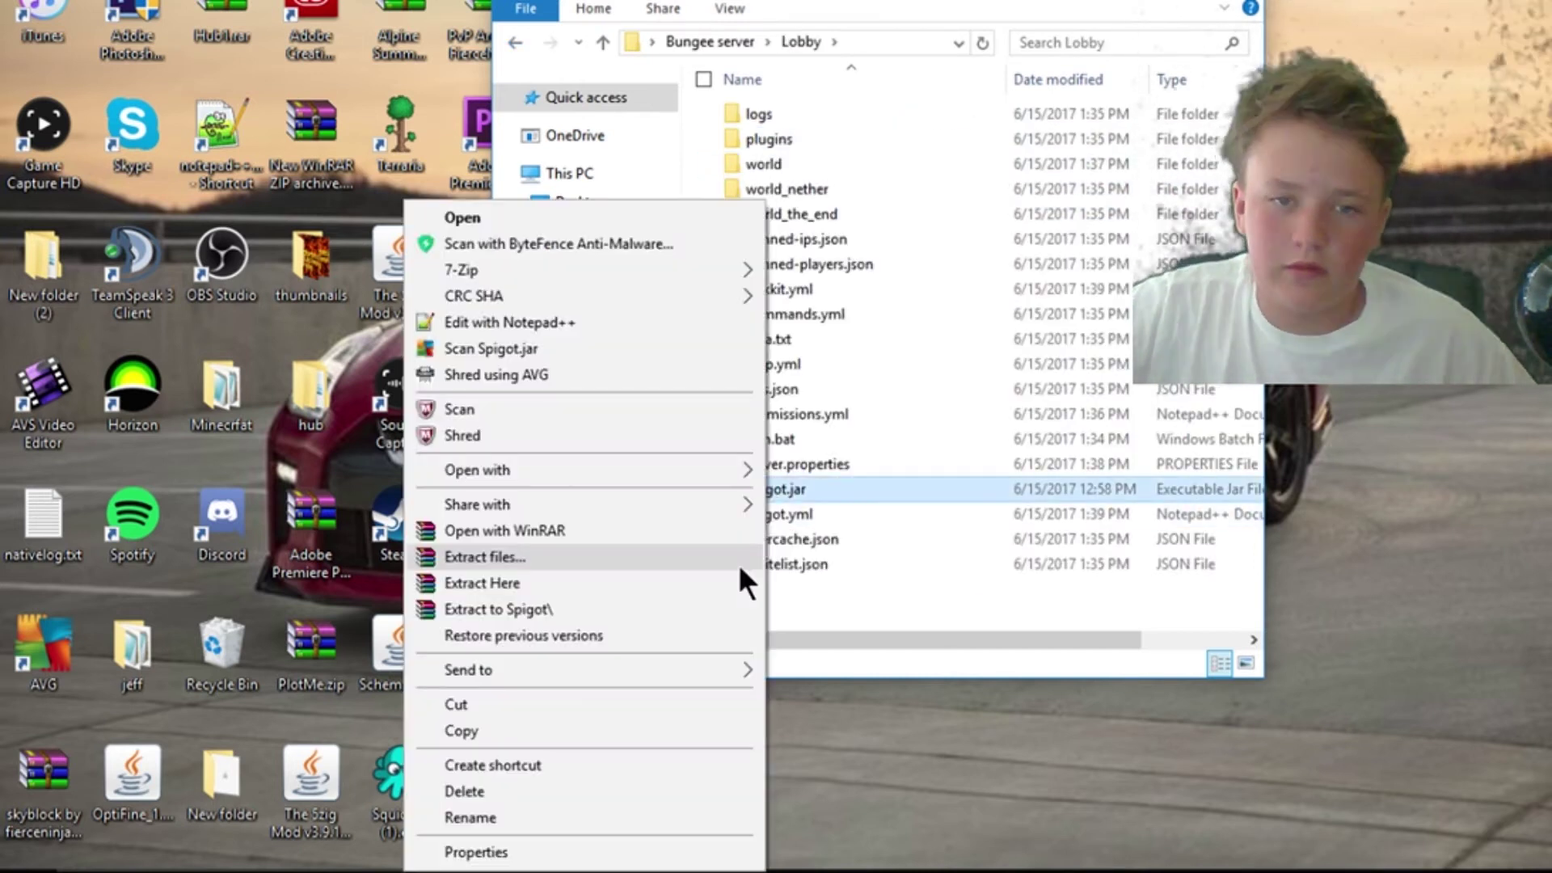
click(512, 737)
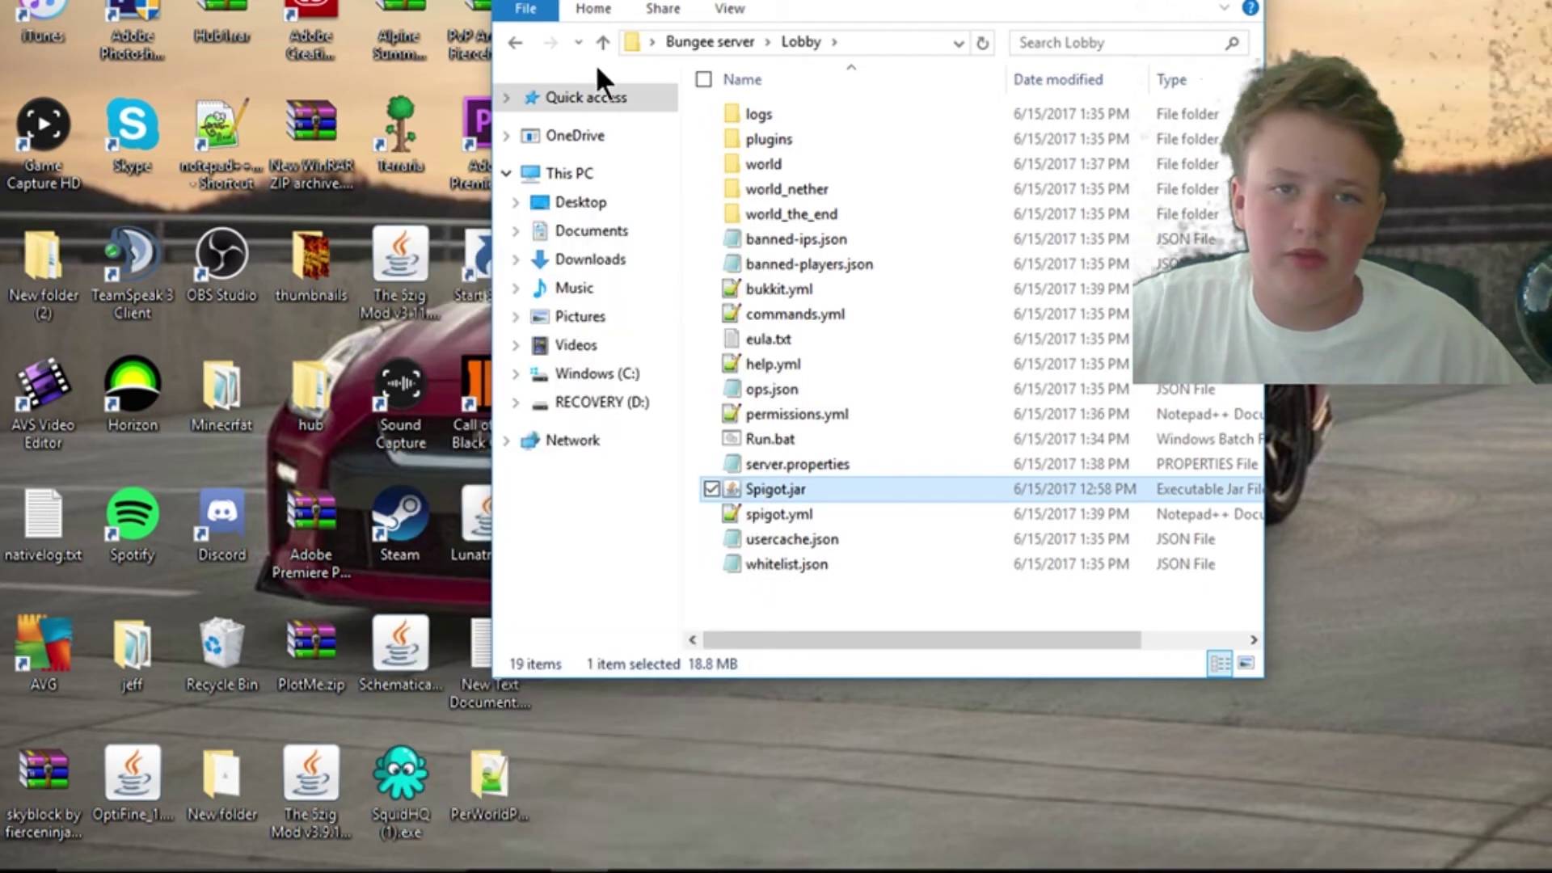
click(509, 40)
click(768, 136)
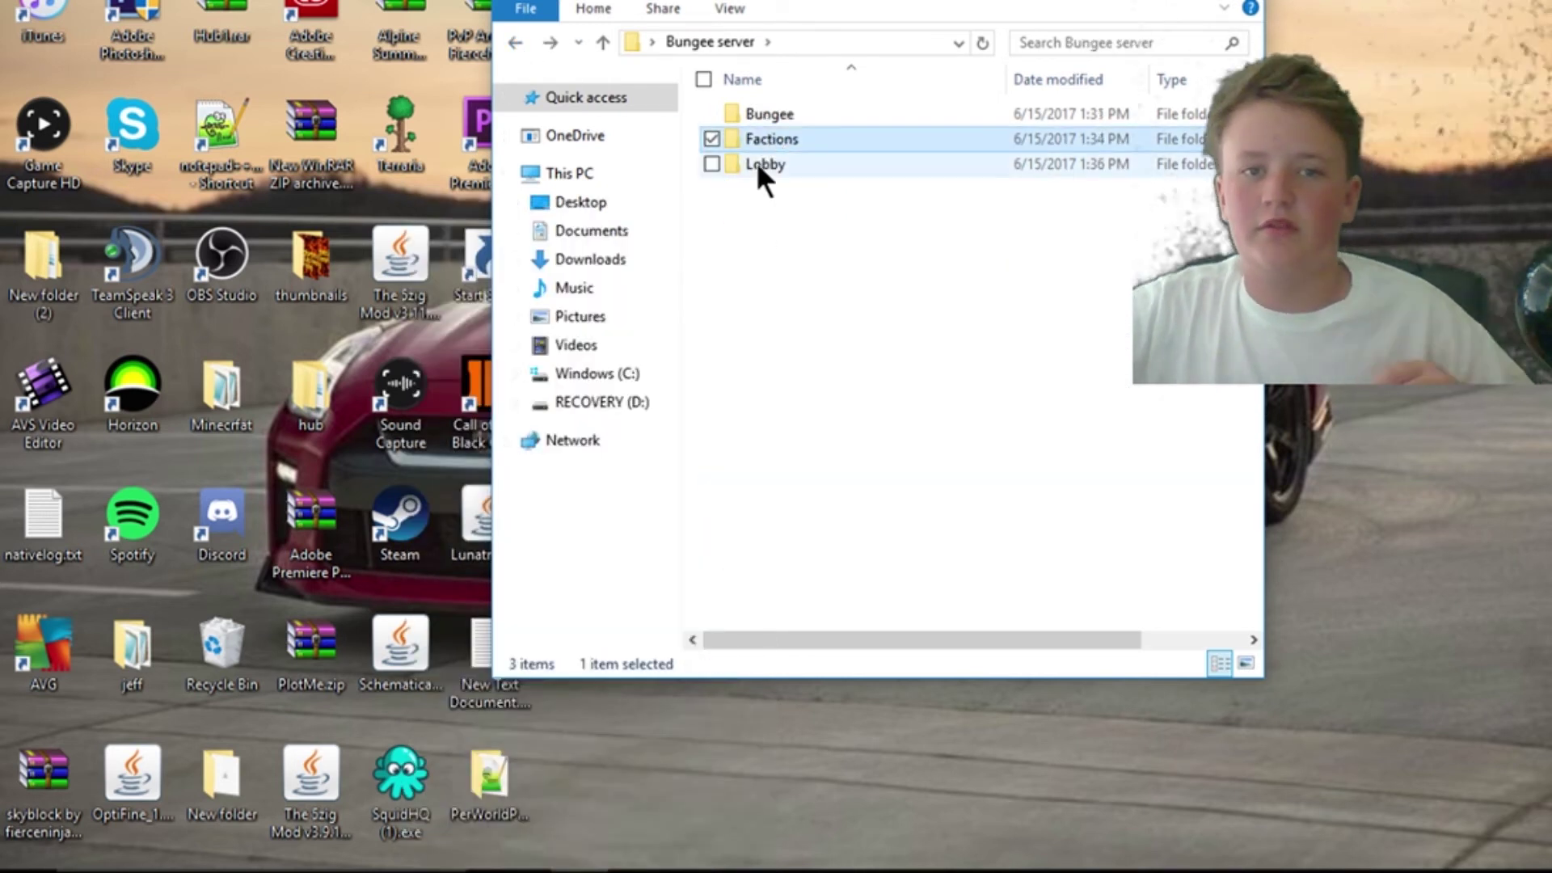
double_click(771, 138)
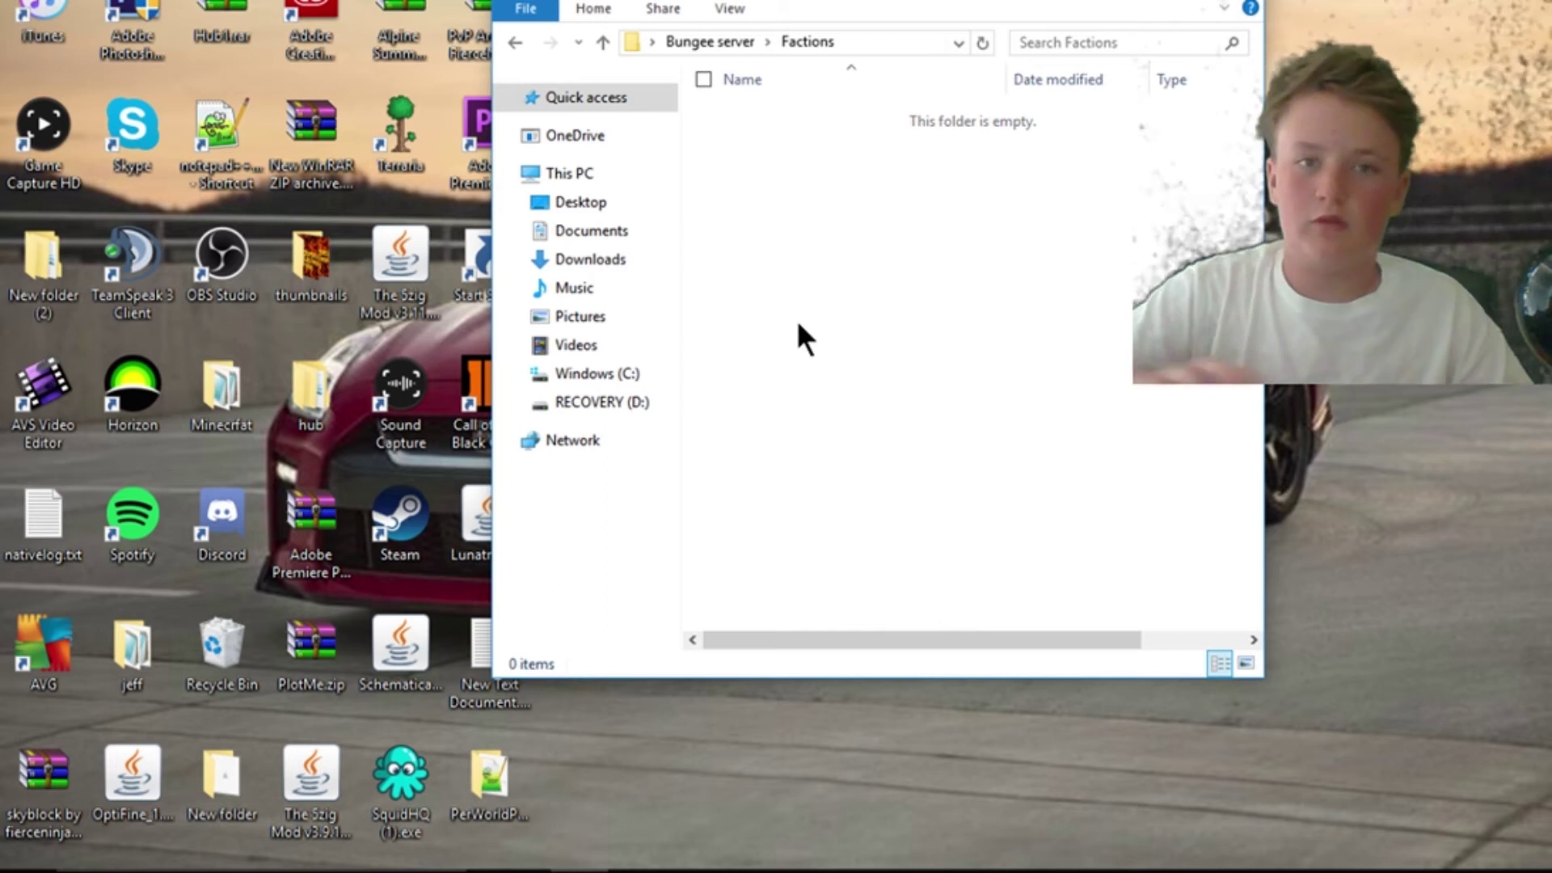
key(ctrl+v)
Step: Copy Run.bat from the Lobby folder into the Factions folder
click(514, 42)
double_click(814, 165)
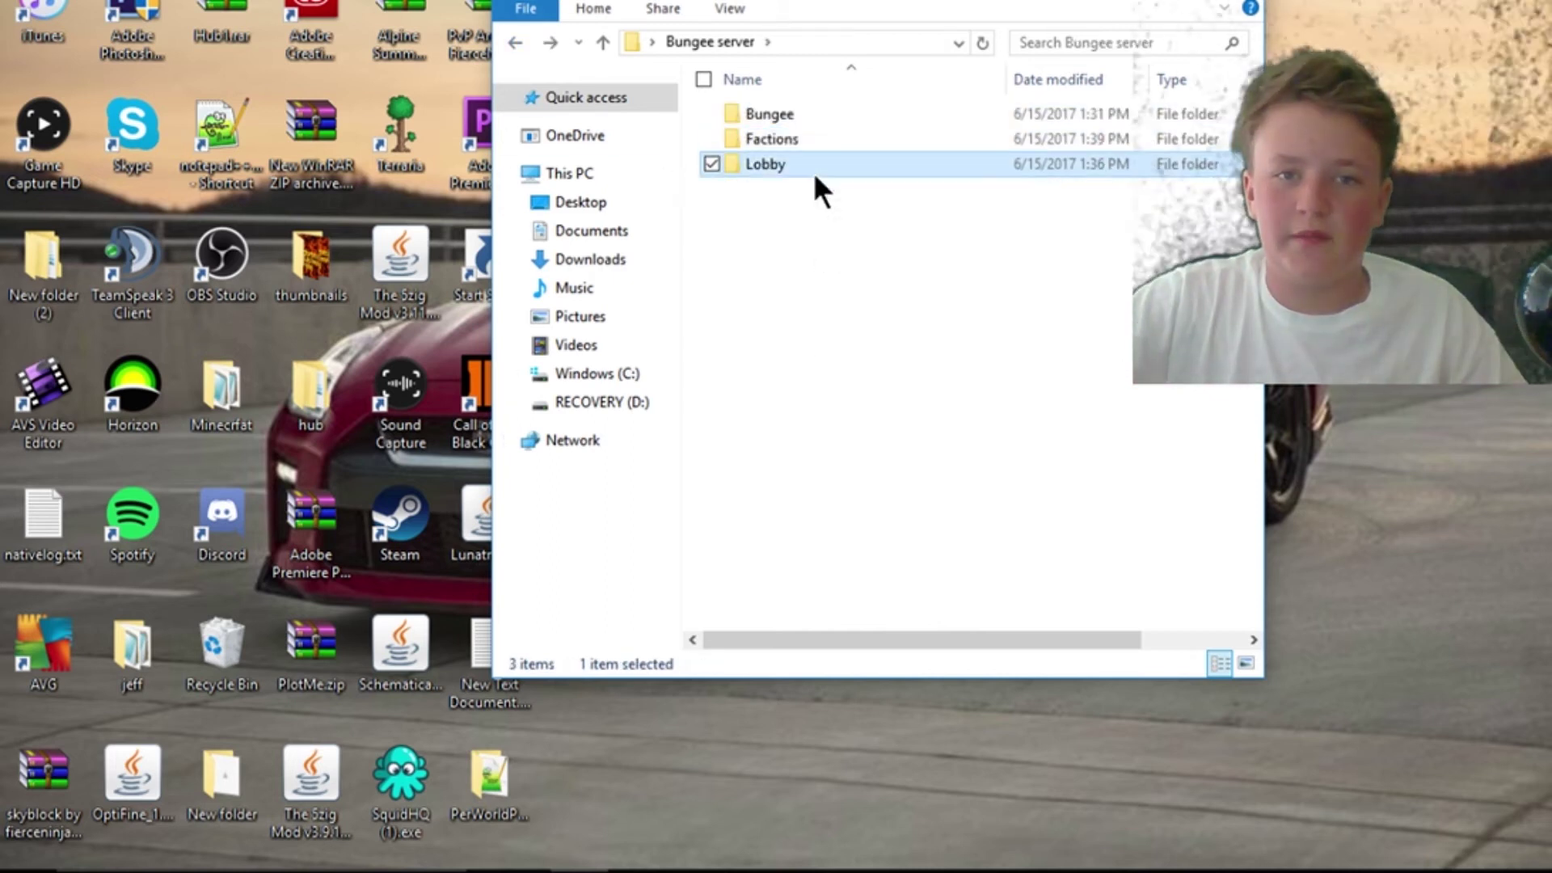
click(781, 440)
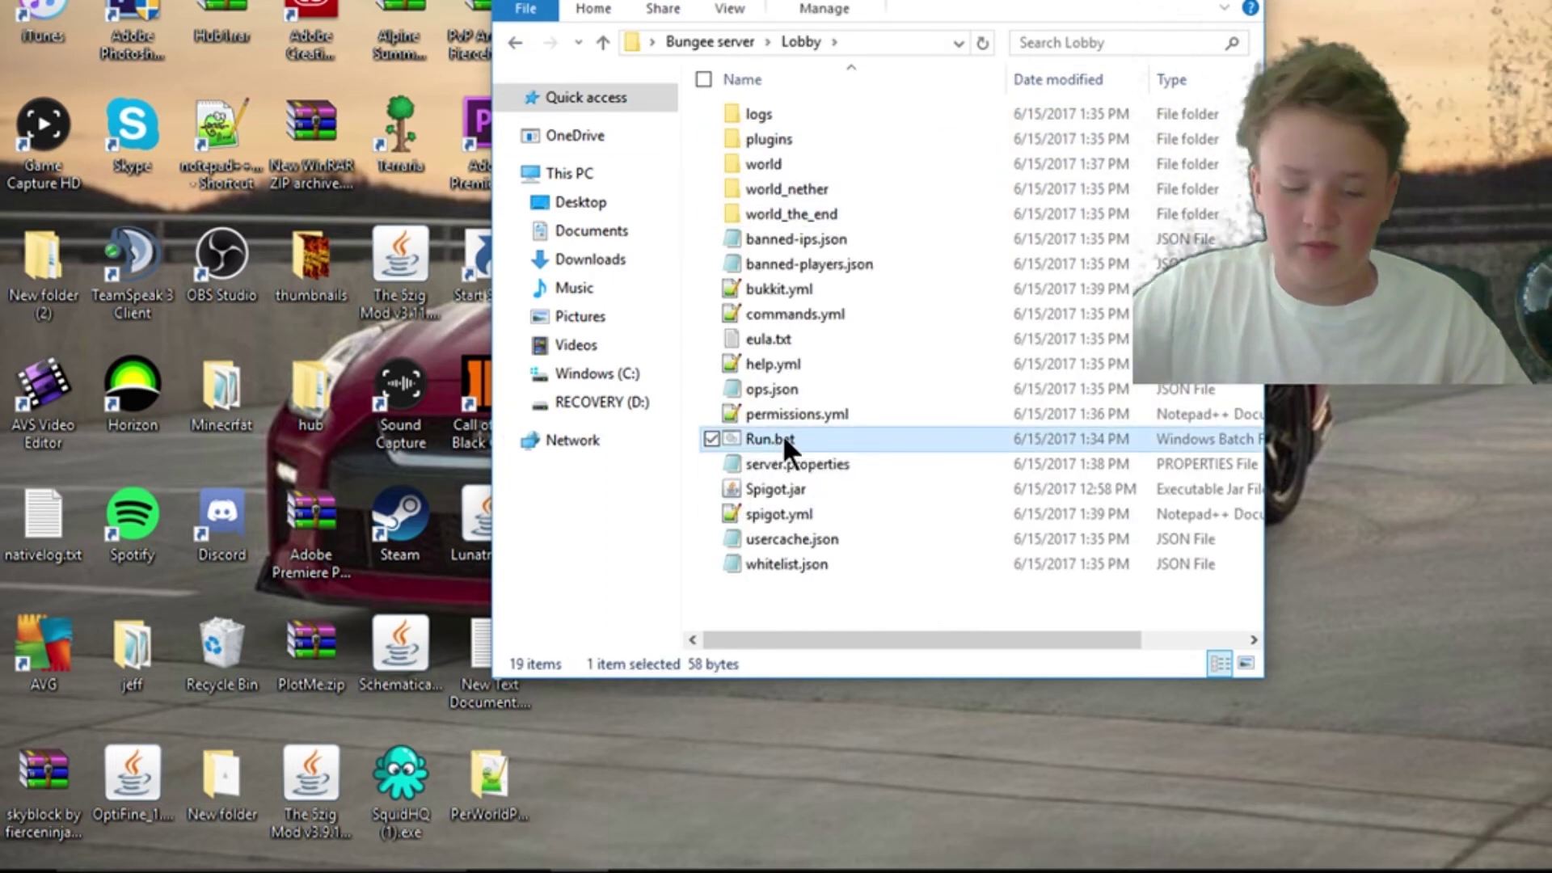
click(514, 42)
click(803, 231)
click(786, 139)
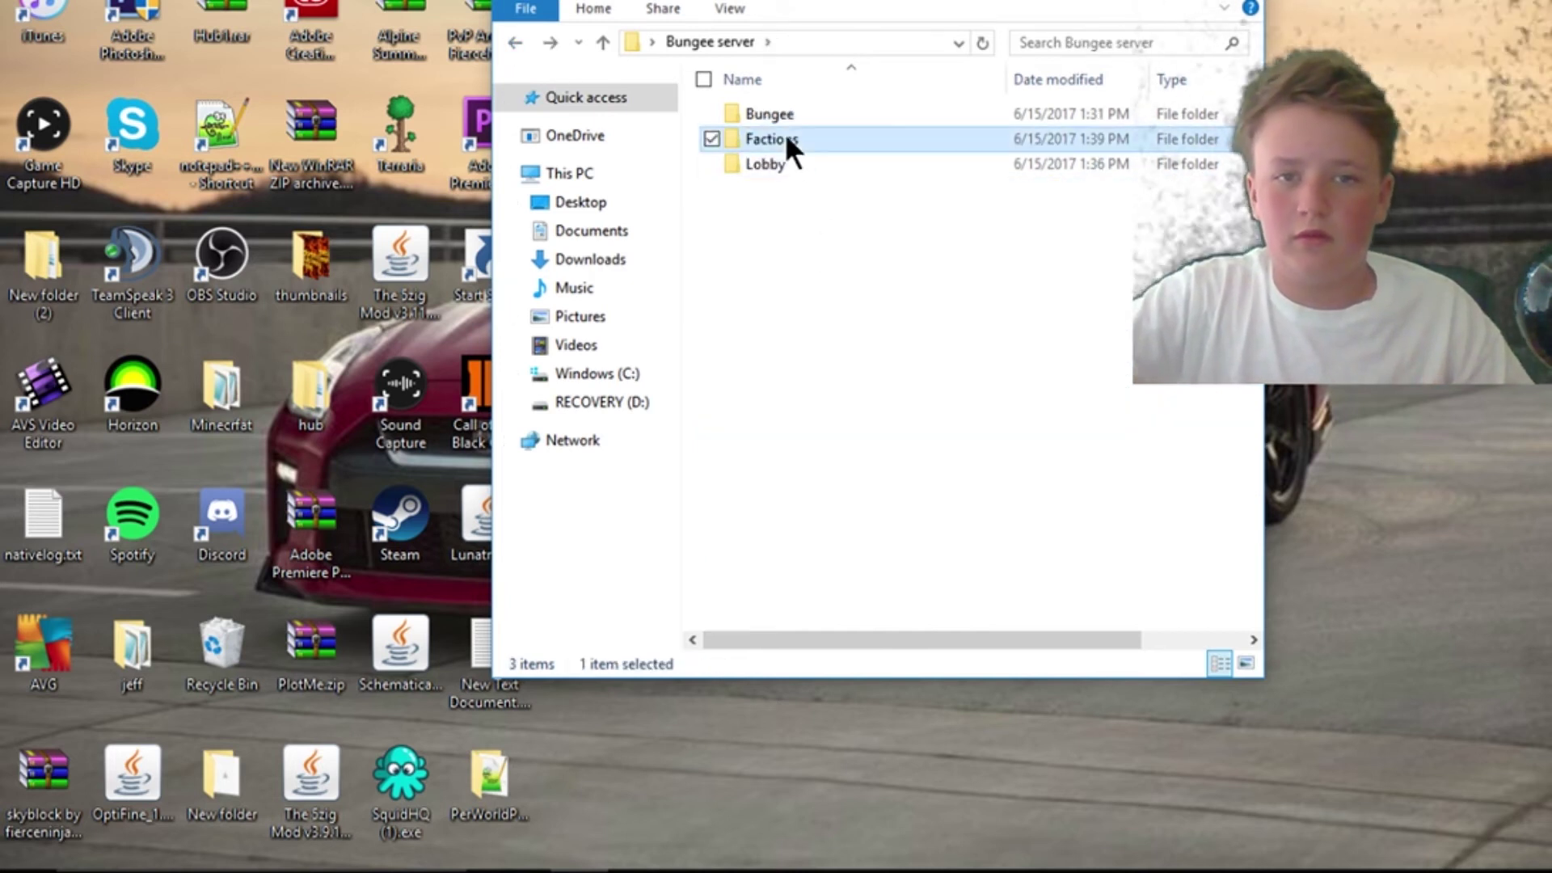
double_click(783, 133)
right_click(870, 253)
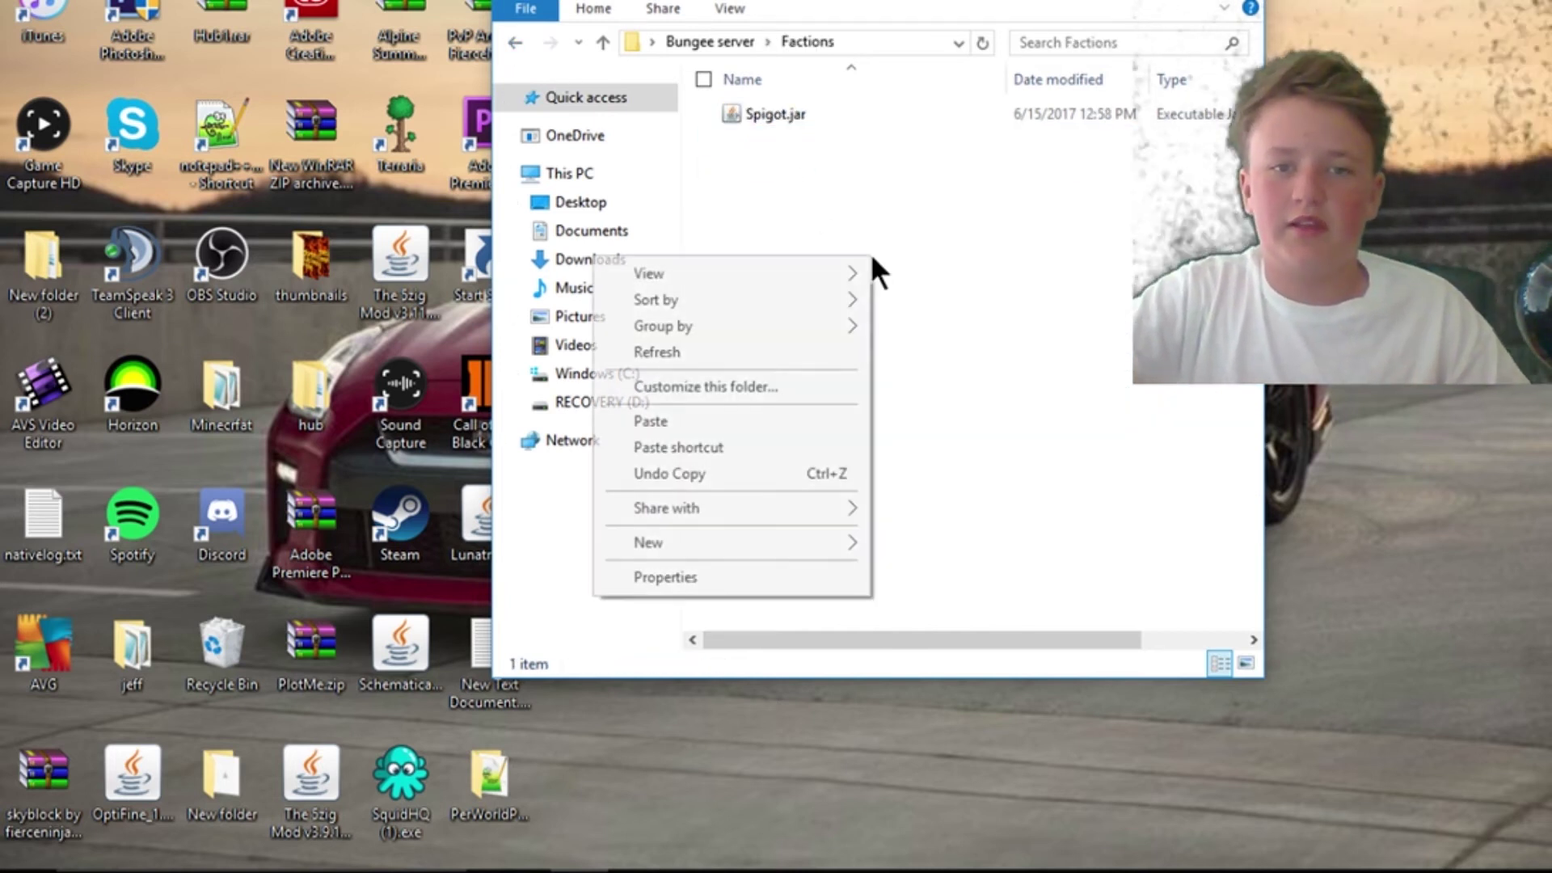
click(723, 420)
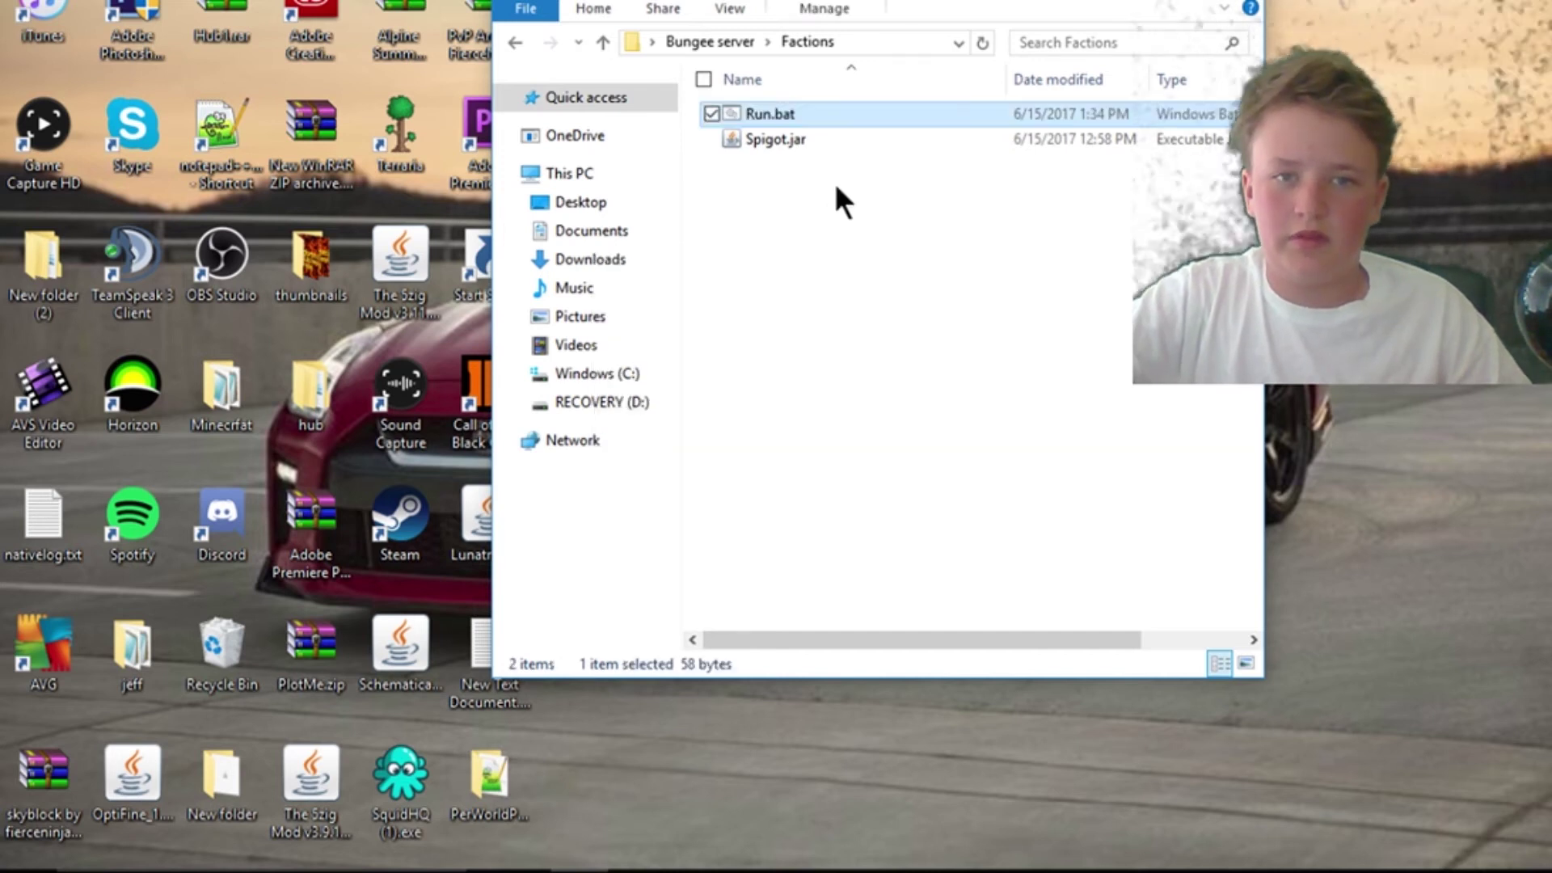
Step: Run the Factions folder's Run.bat once to generate the server files, and set eula=true in its eula.txt
double_click(812, 112)
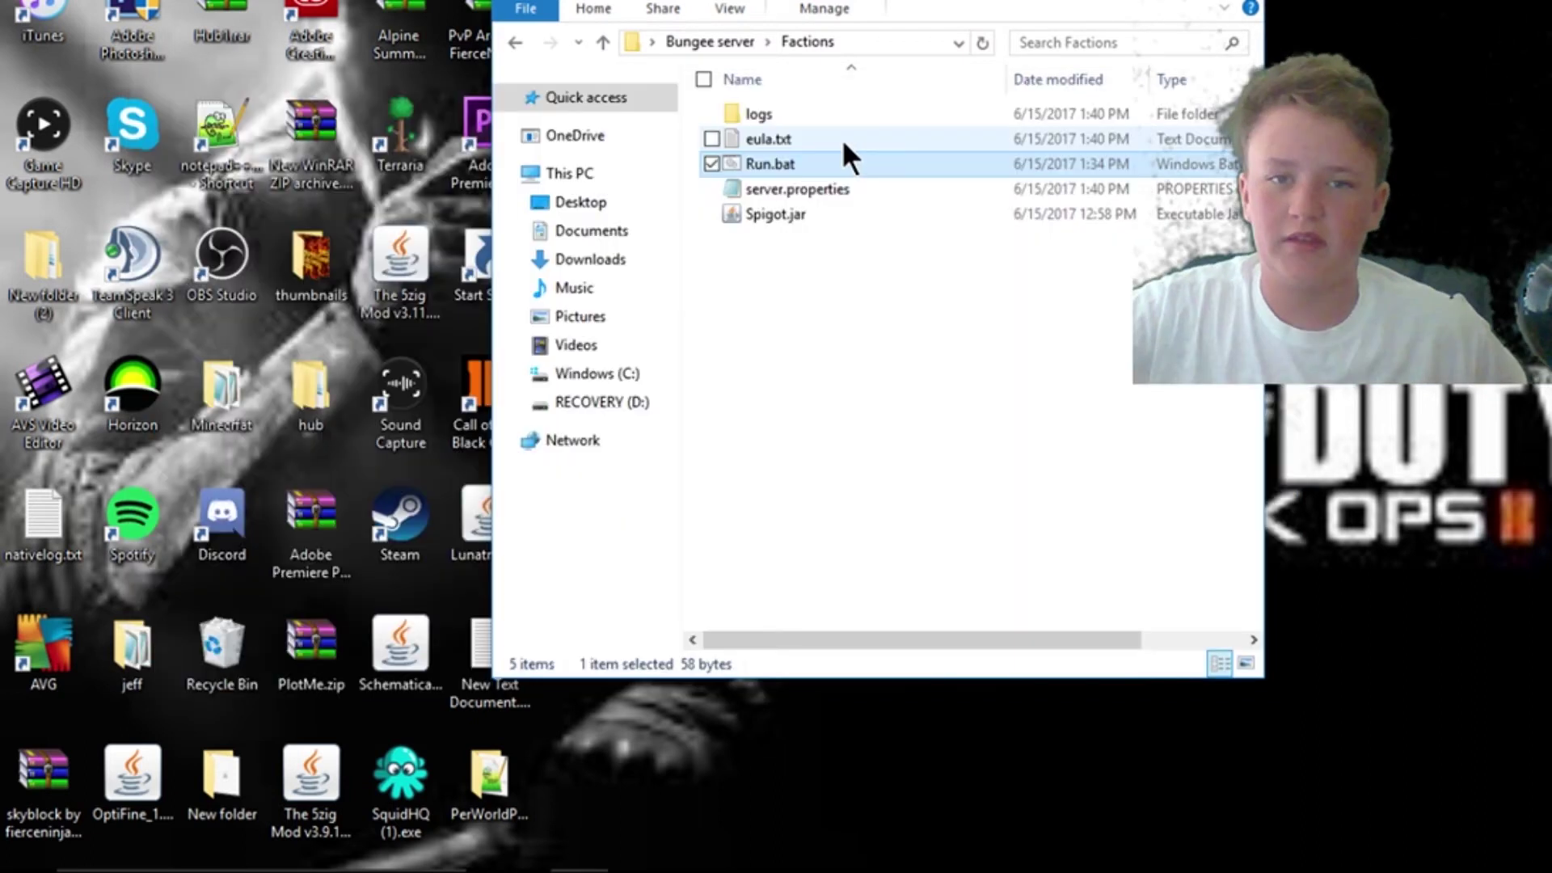
double_click(842, 138)
drag(224, 352, 163, 349)
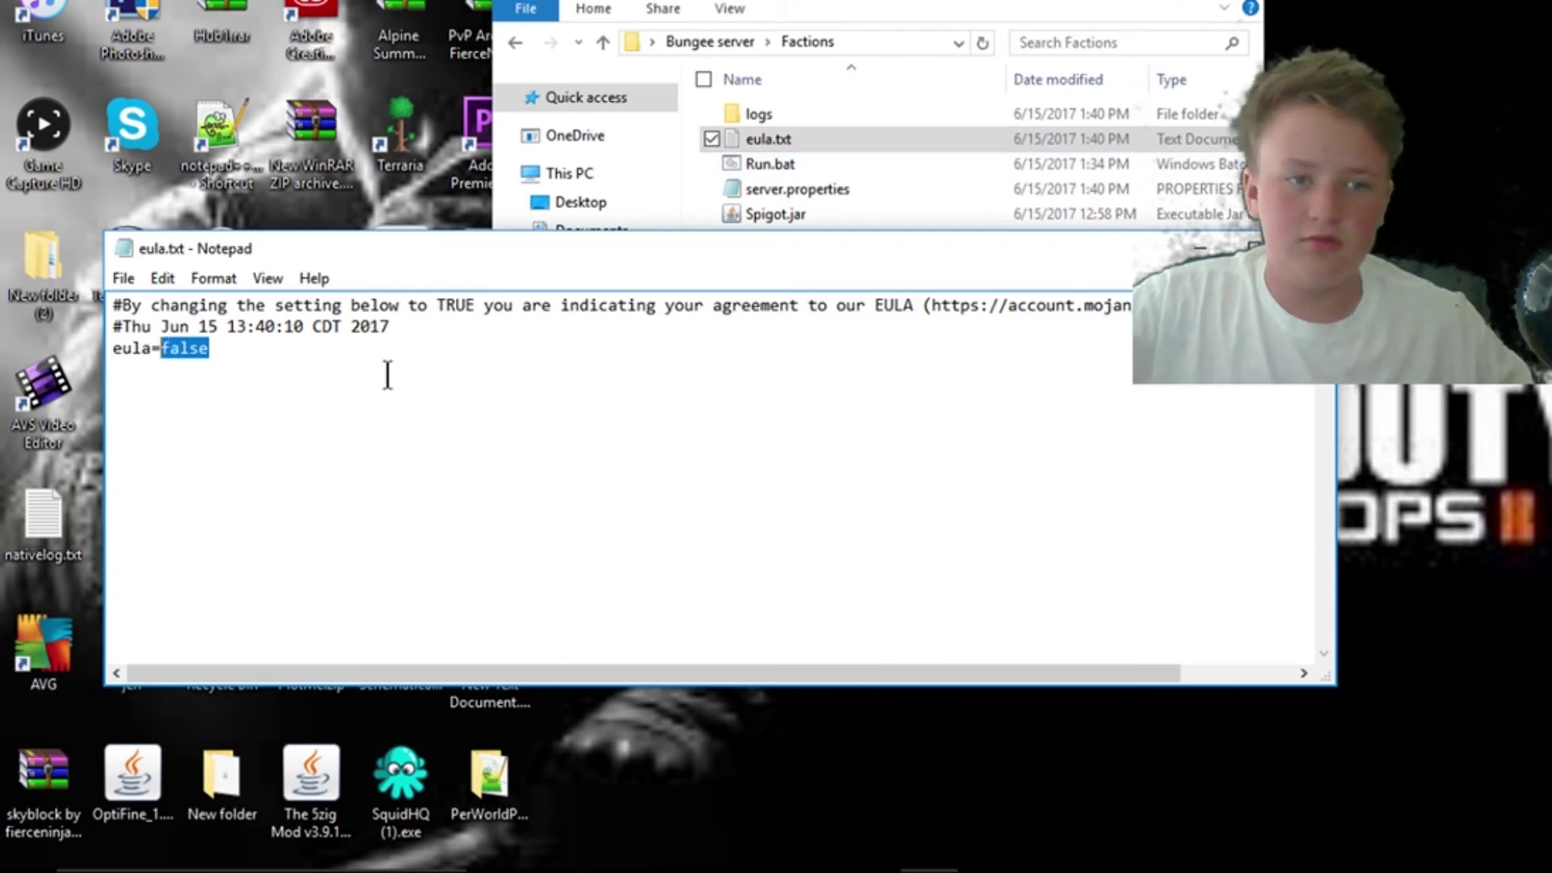
key(BackSpace)
key(BackSpace)
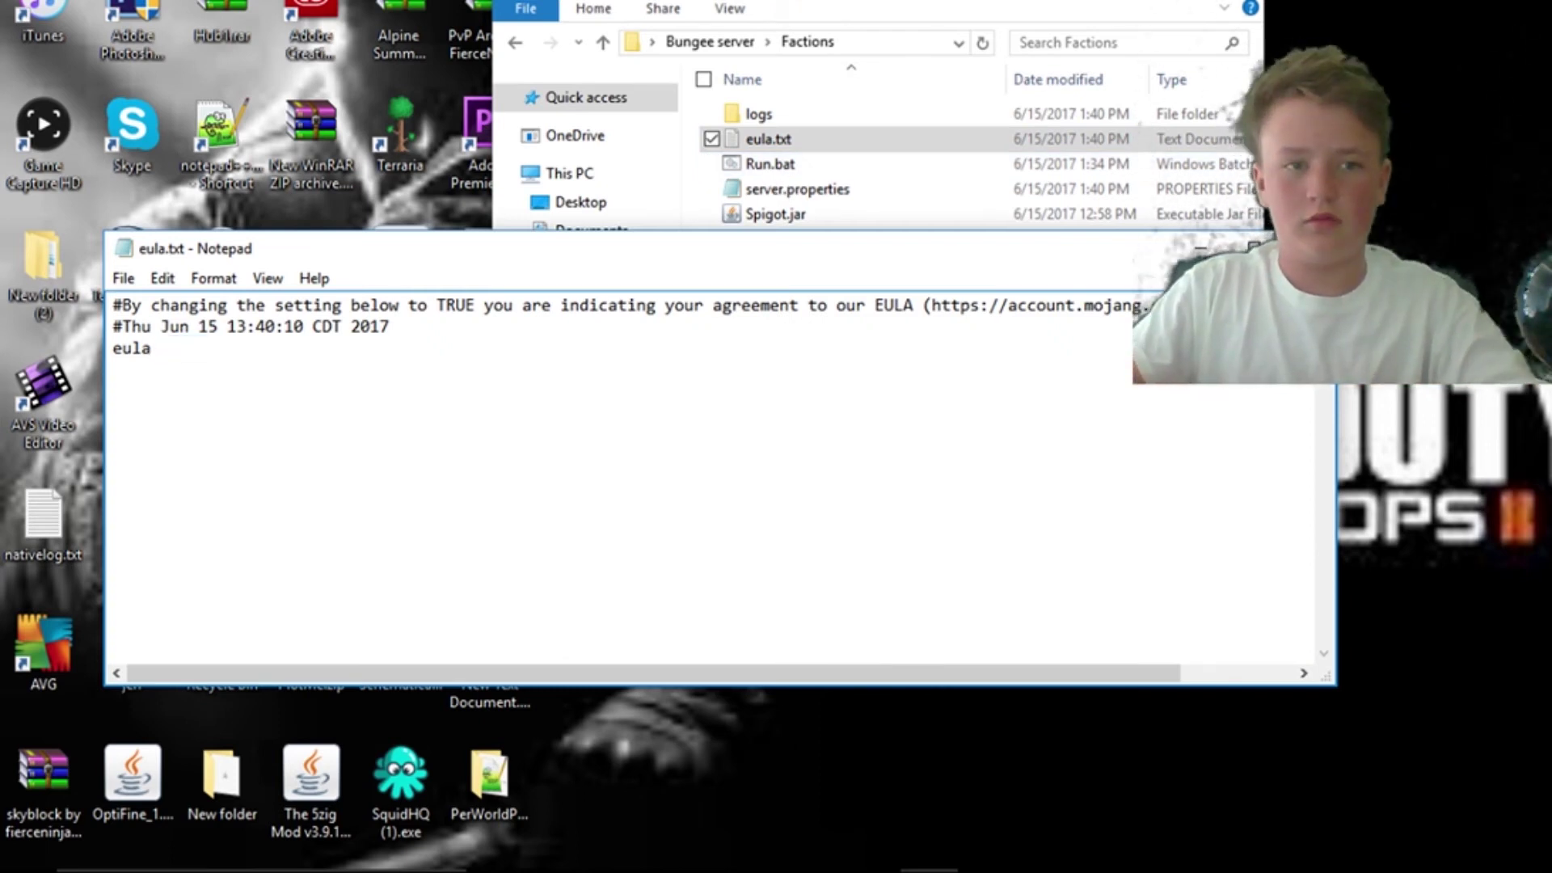
text(=true)
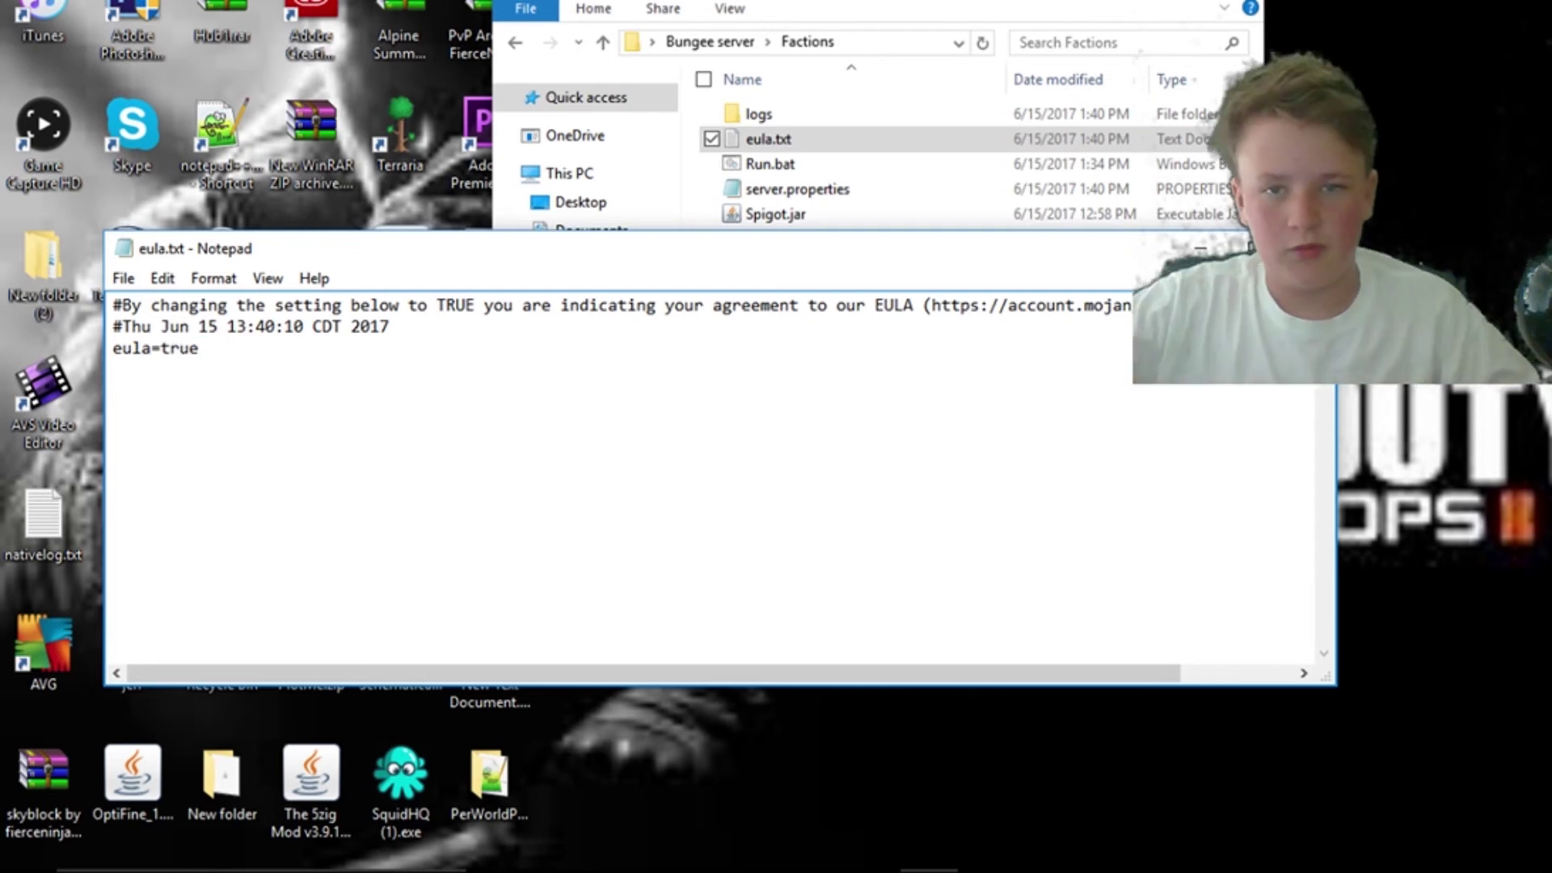
Step: Save the changes to the Factions folder's eula.txt and launch the Factions server with Run.bat
key(alt+F4)
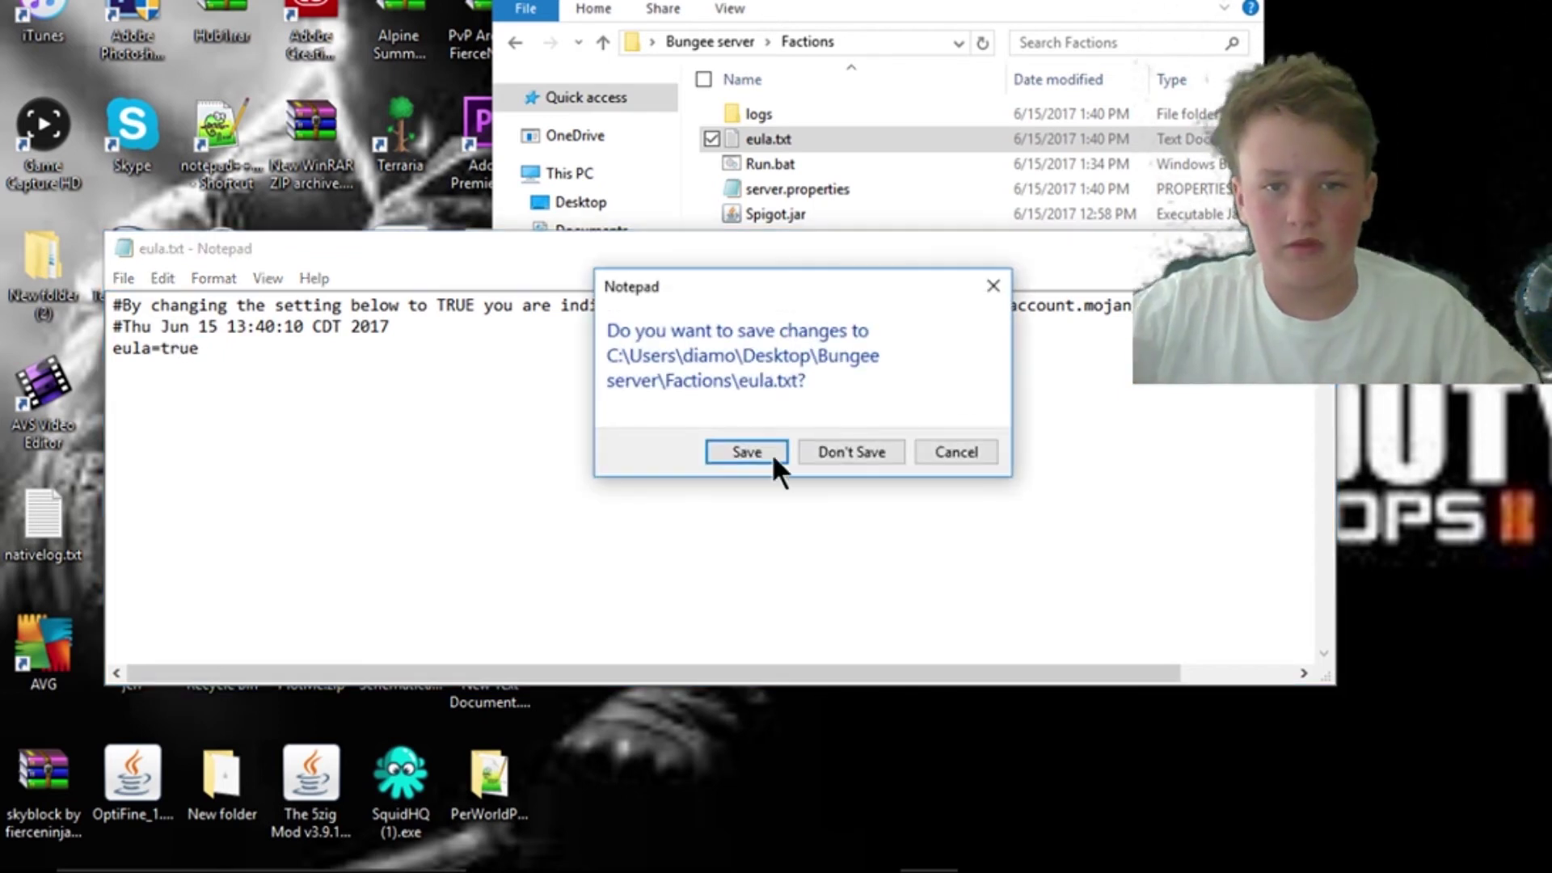
click(761, 453)
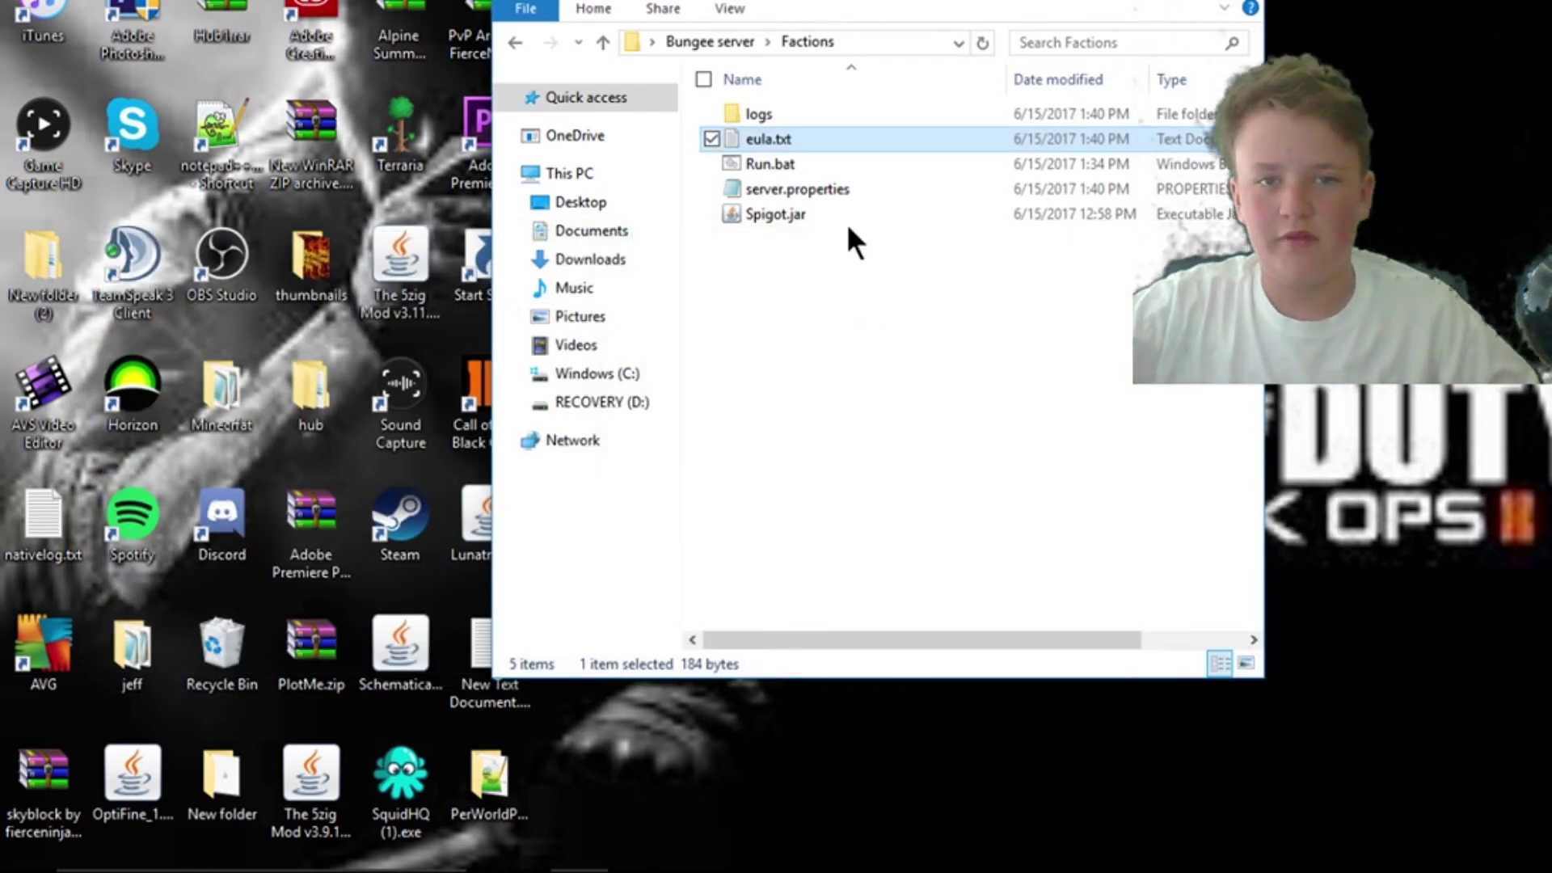
click(787, 163)
click(787, 163)
double_click(836, 165)
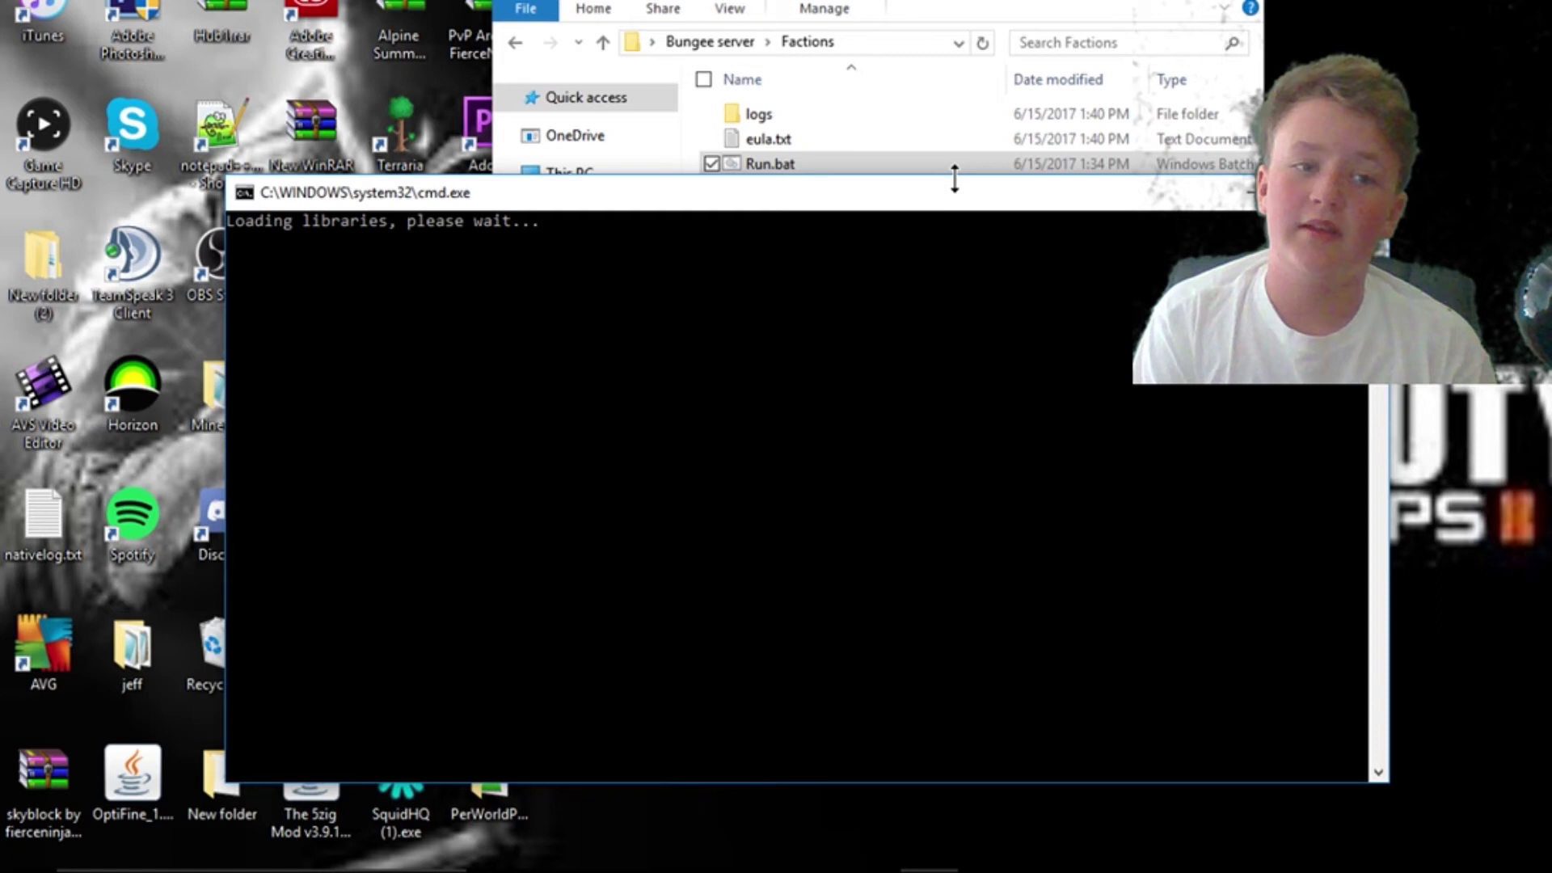
Step: Stop the Factions server from its console once its world and configuration files have been generated
click(709, 41)
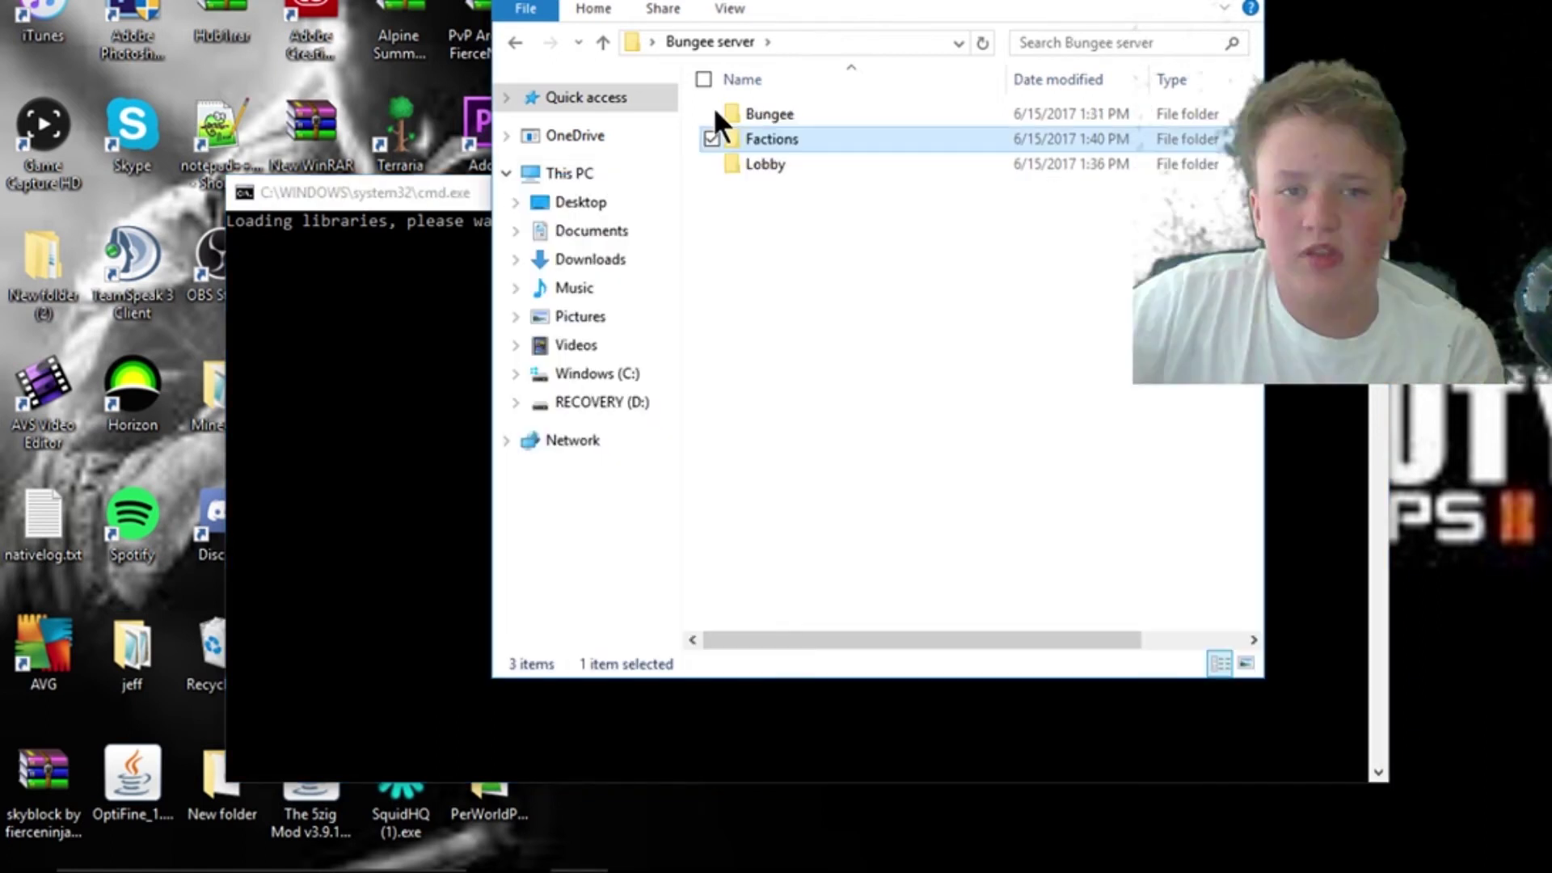
double_click(715, 110)
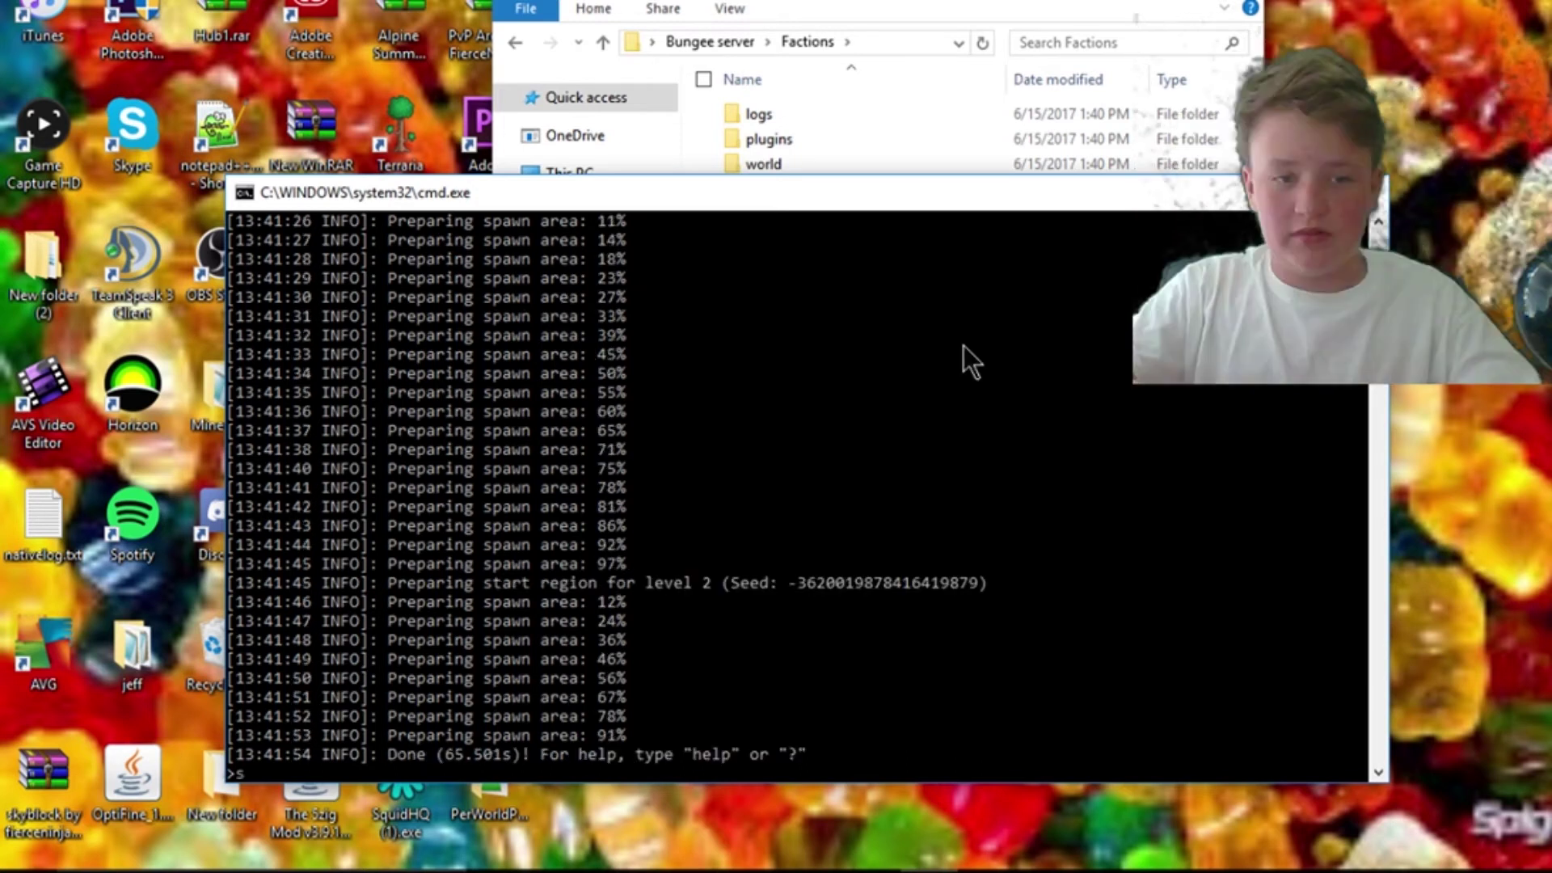
text(s)
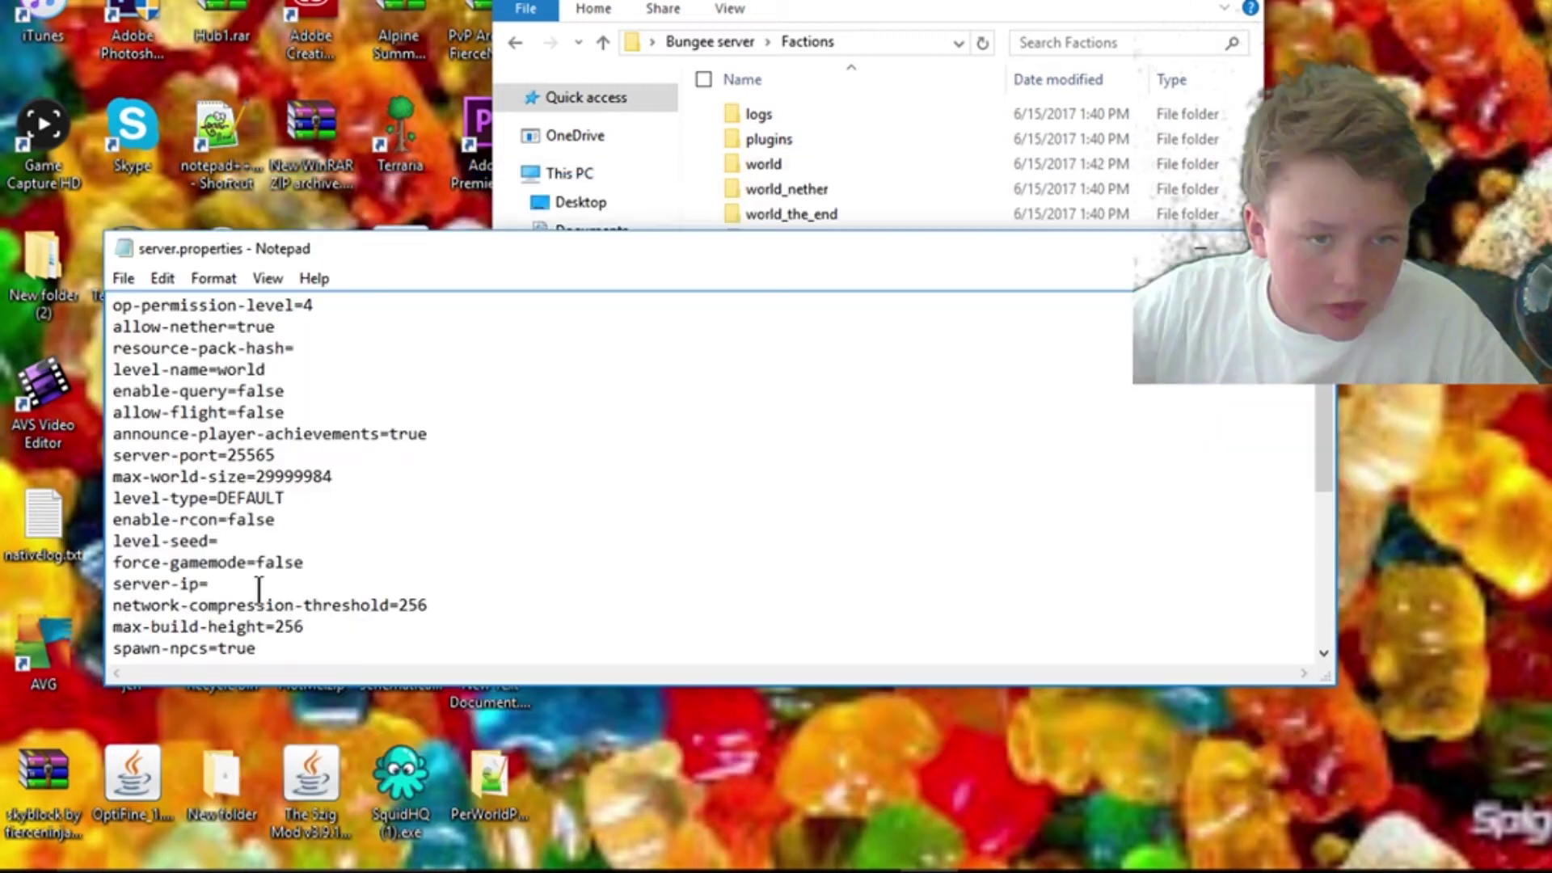
Step: Set server-port to 25567 and online-mode to false in the Factions folder's server.properties
scroll(274, 529, down, 1)
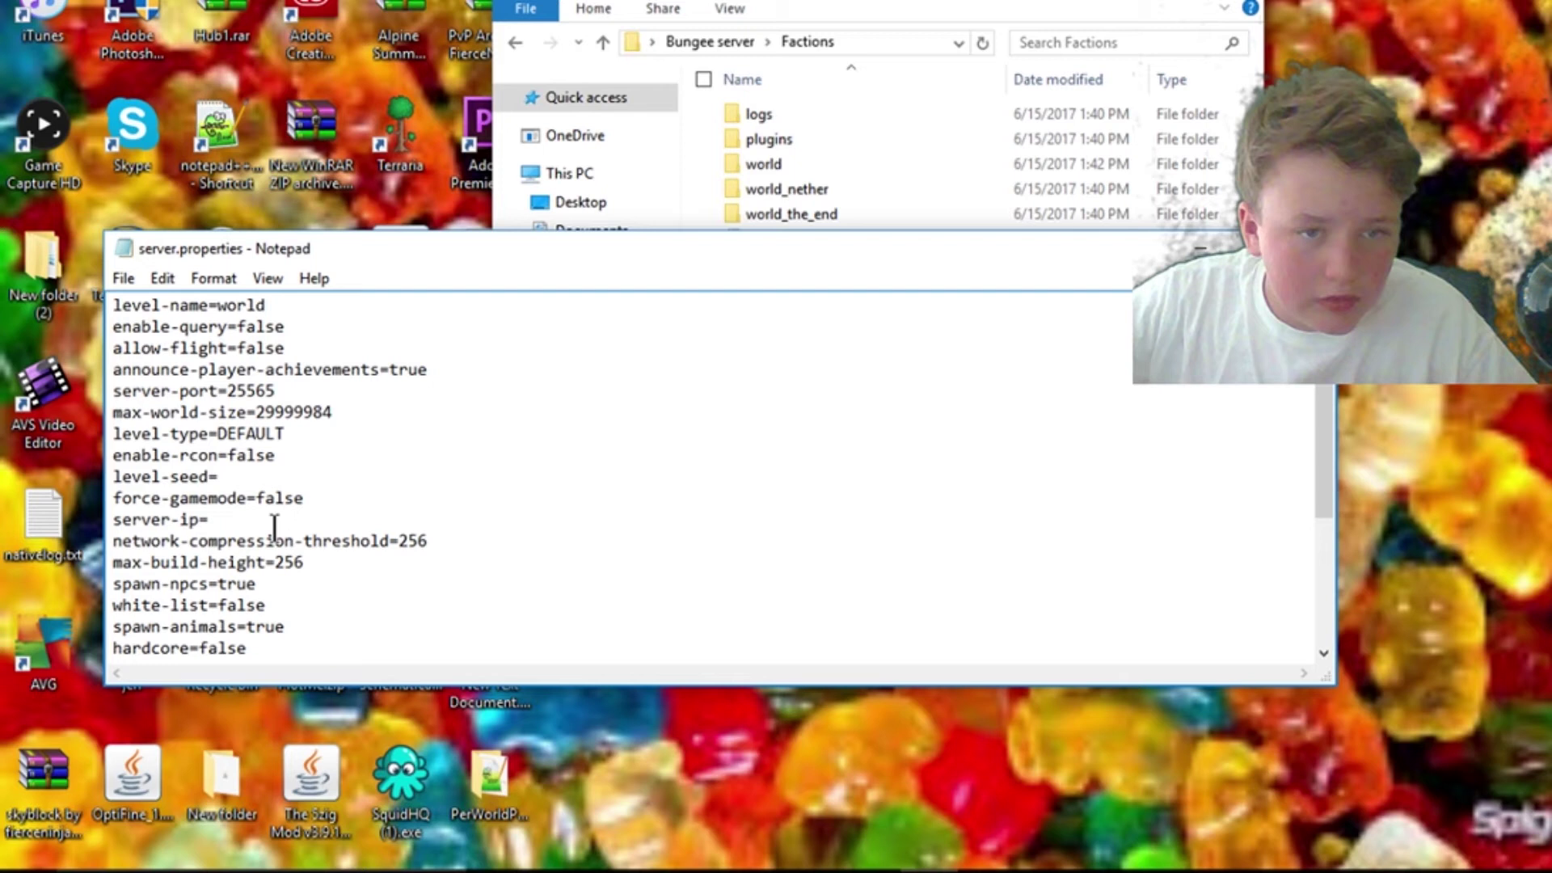
key(BackSpace)
text(7)
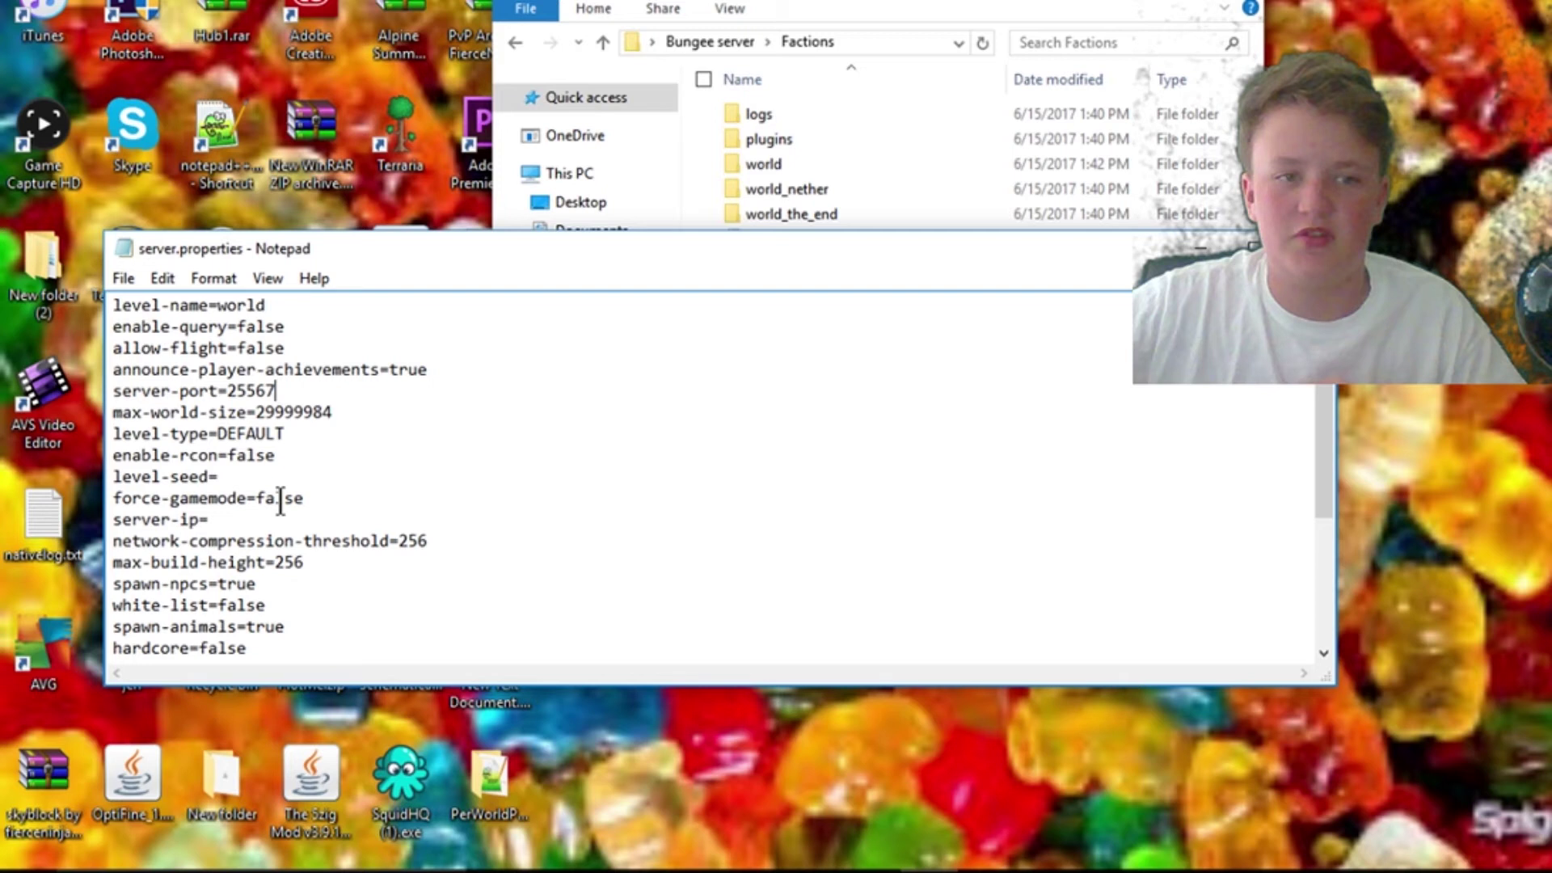
scroll(281, 501, down, 5)
double_click(281, 392)
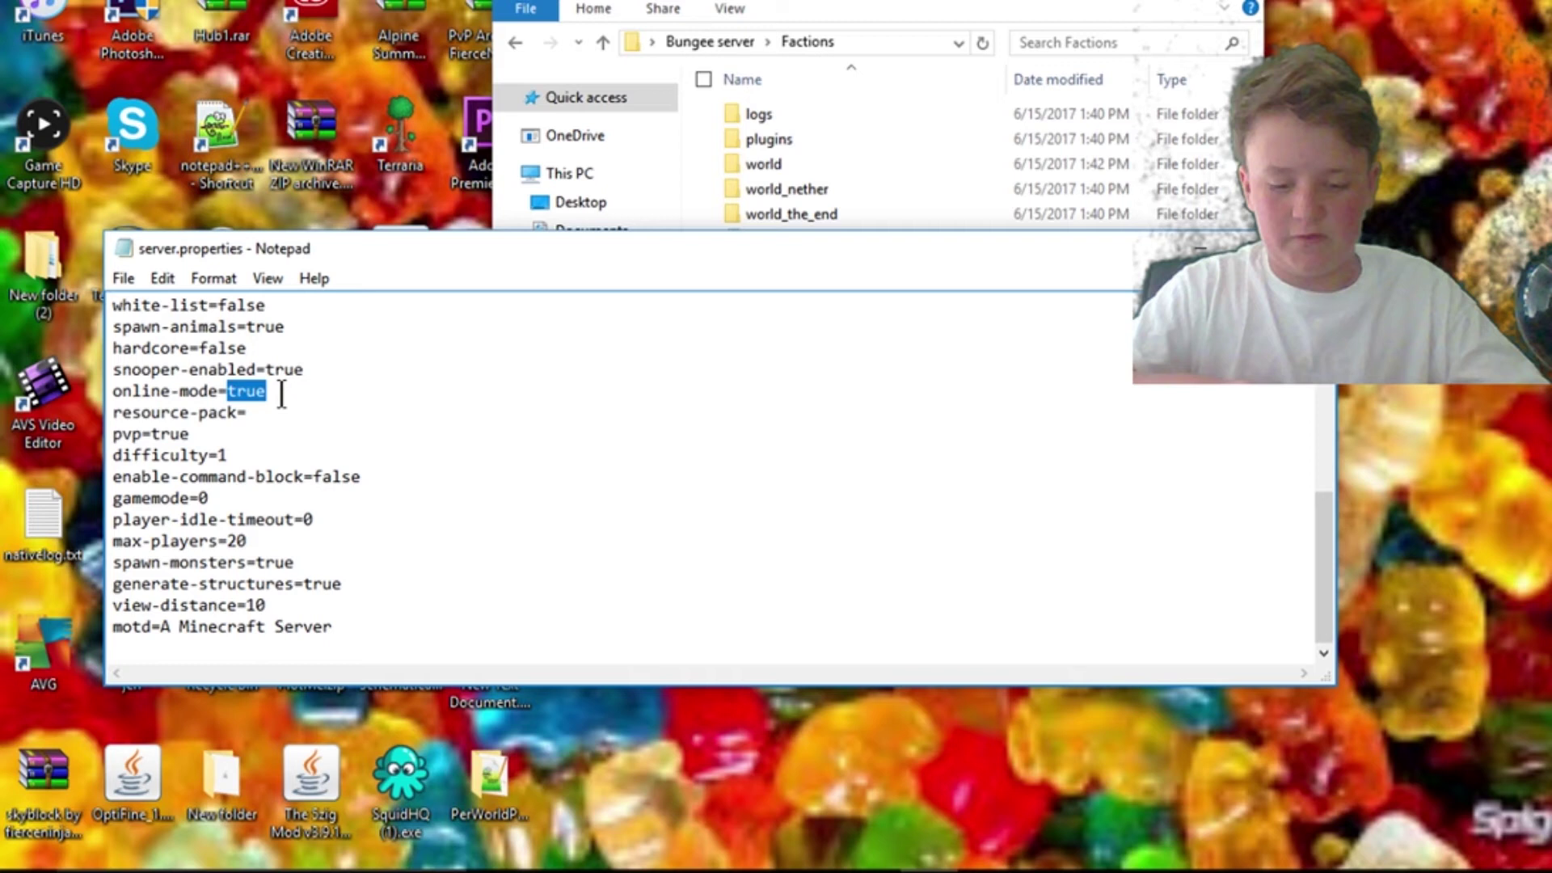
text(false)
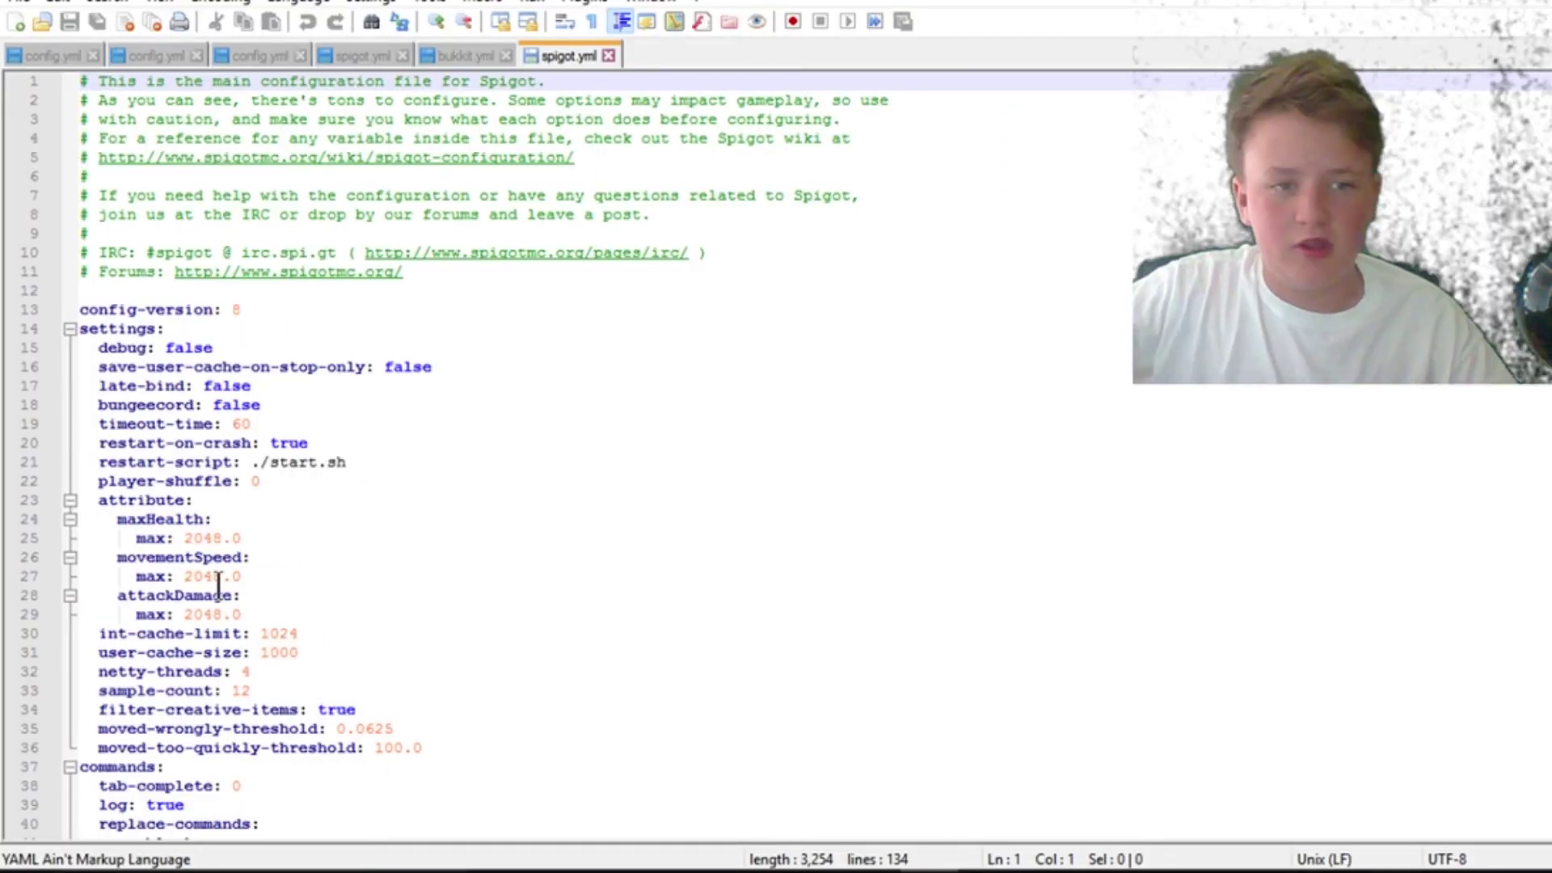
Step: Set bungeecord to True under settings in the Factions folder's spigot.yml and save the file
drag(263, 405, 213, 405)
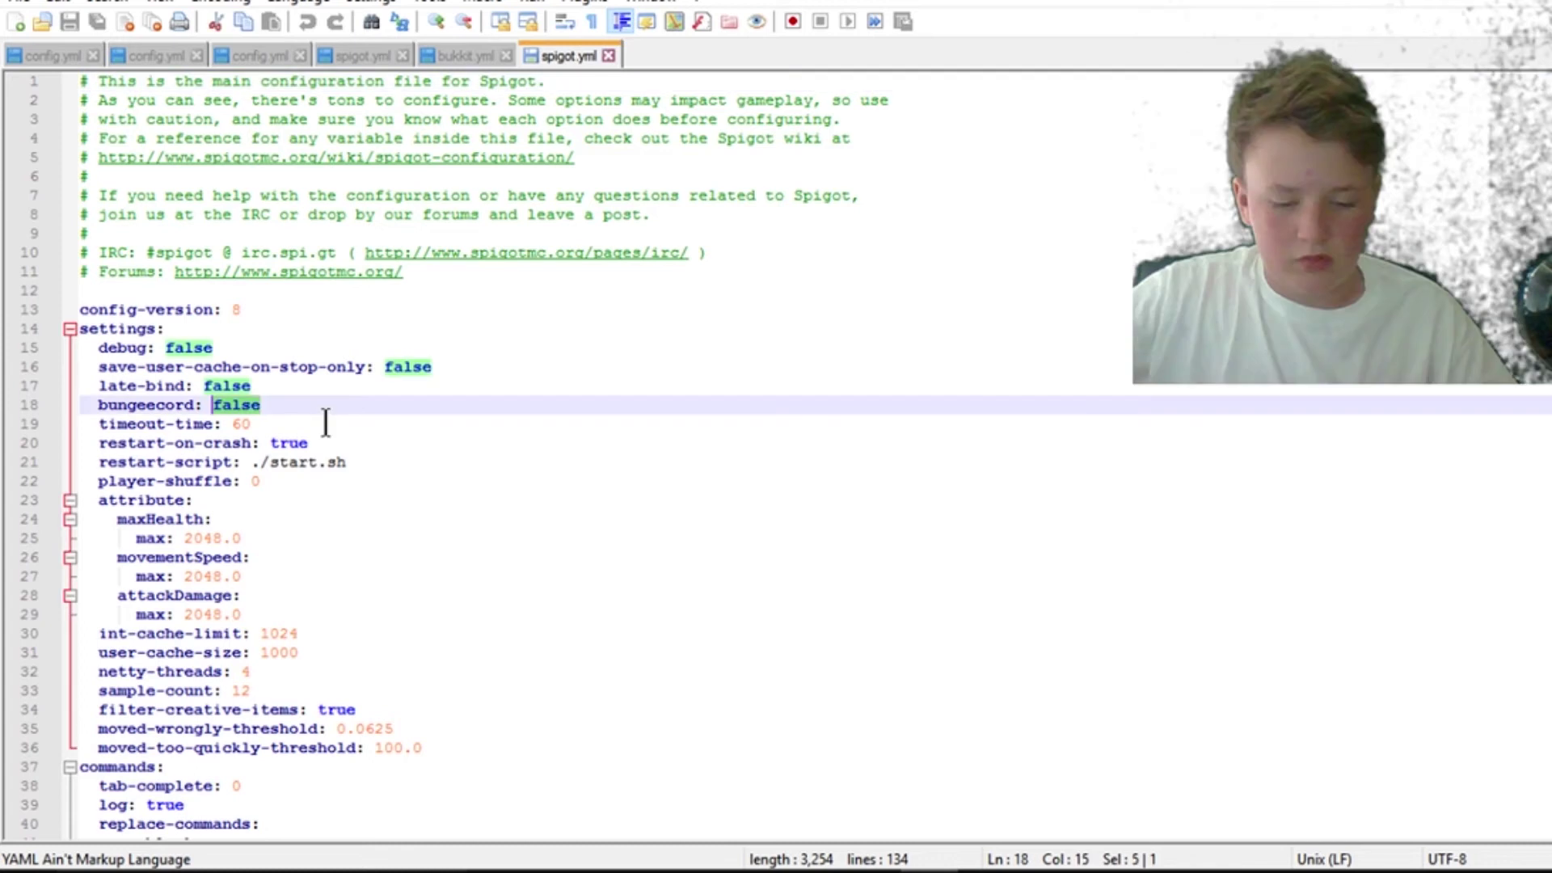
text(True)
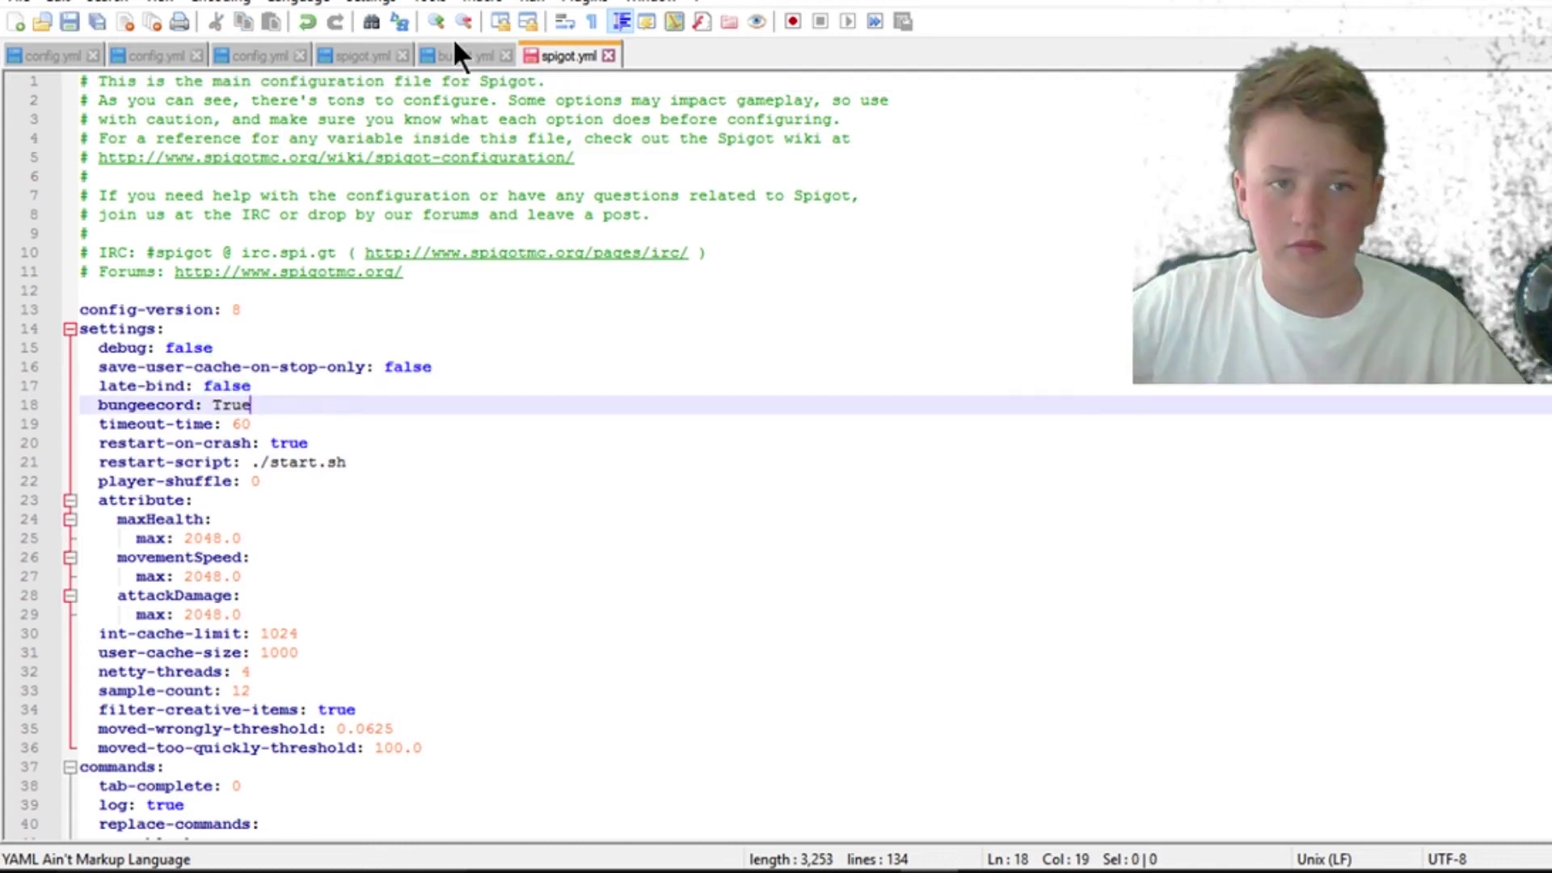
click(95, 20)
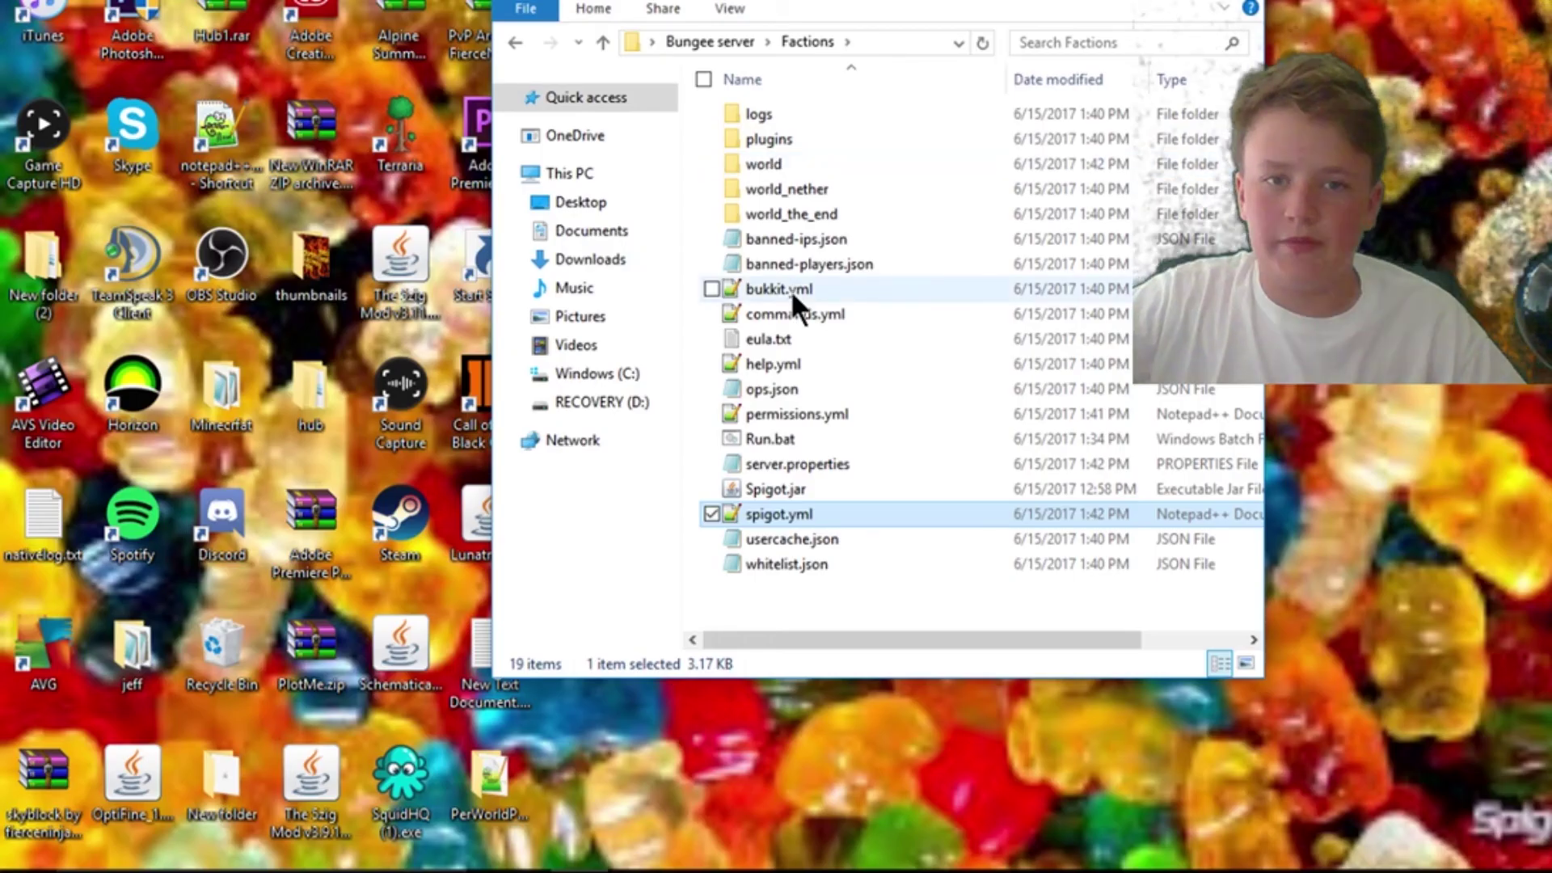
Step: Set connection-throttle to -1 under settings in the Factions folder's bukkit.yml and save the file
double_click(790, 289)
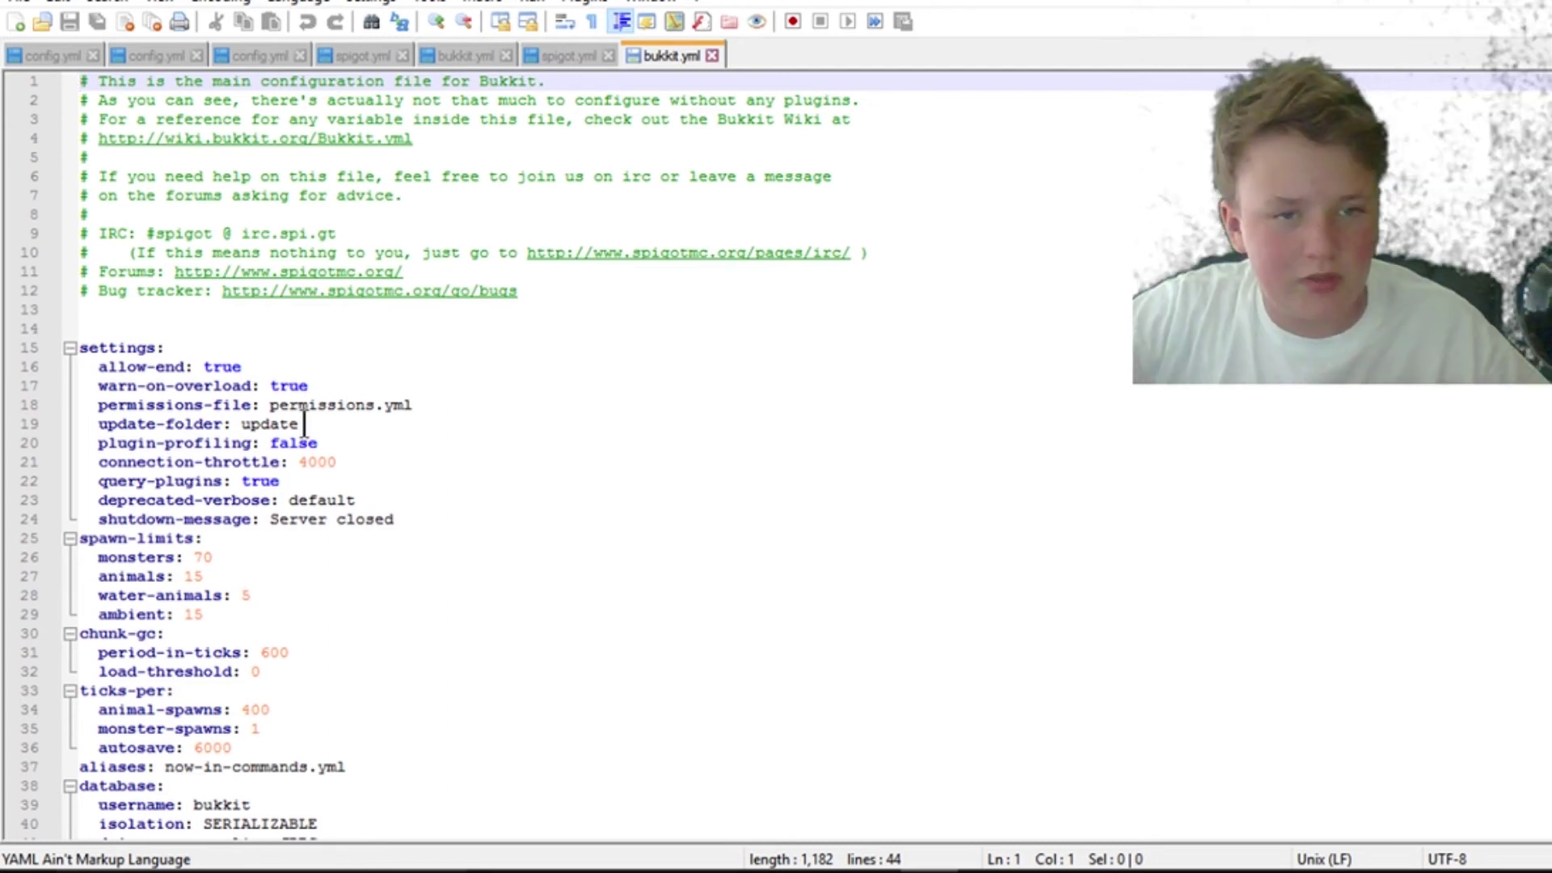
drag(336, 462, 299, 465)
text(-1)
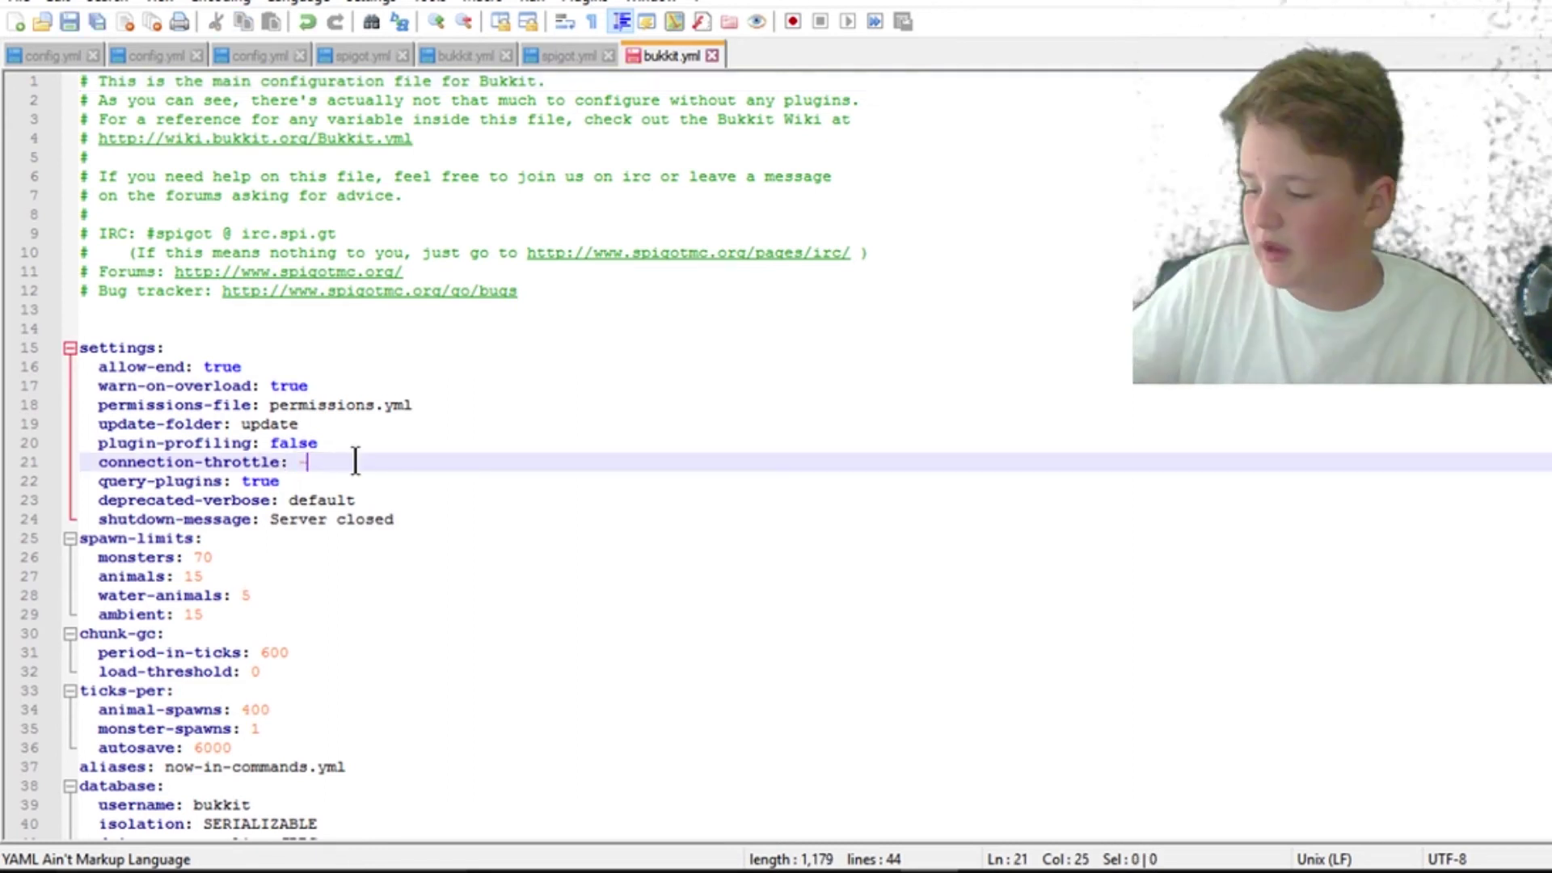
click(73, 22)
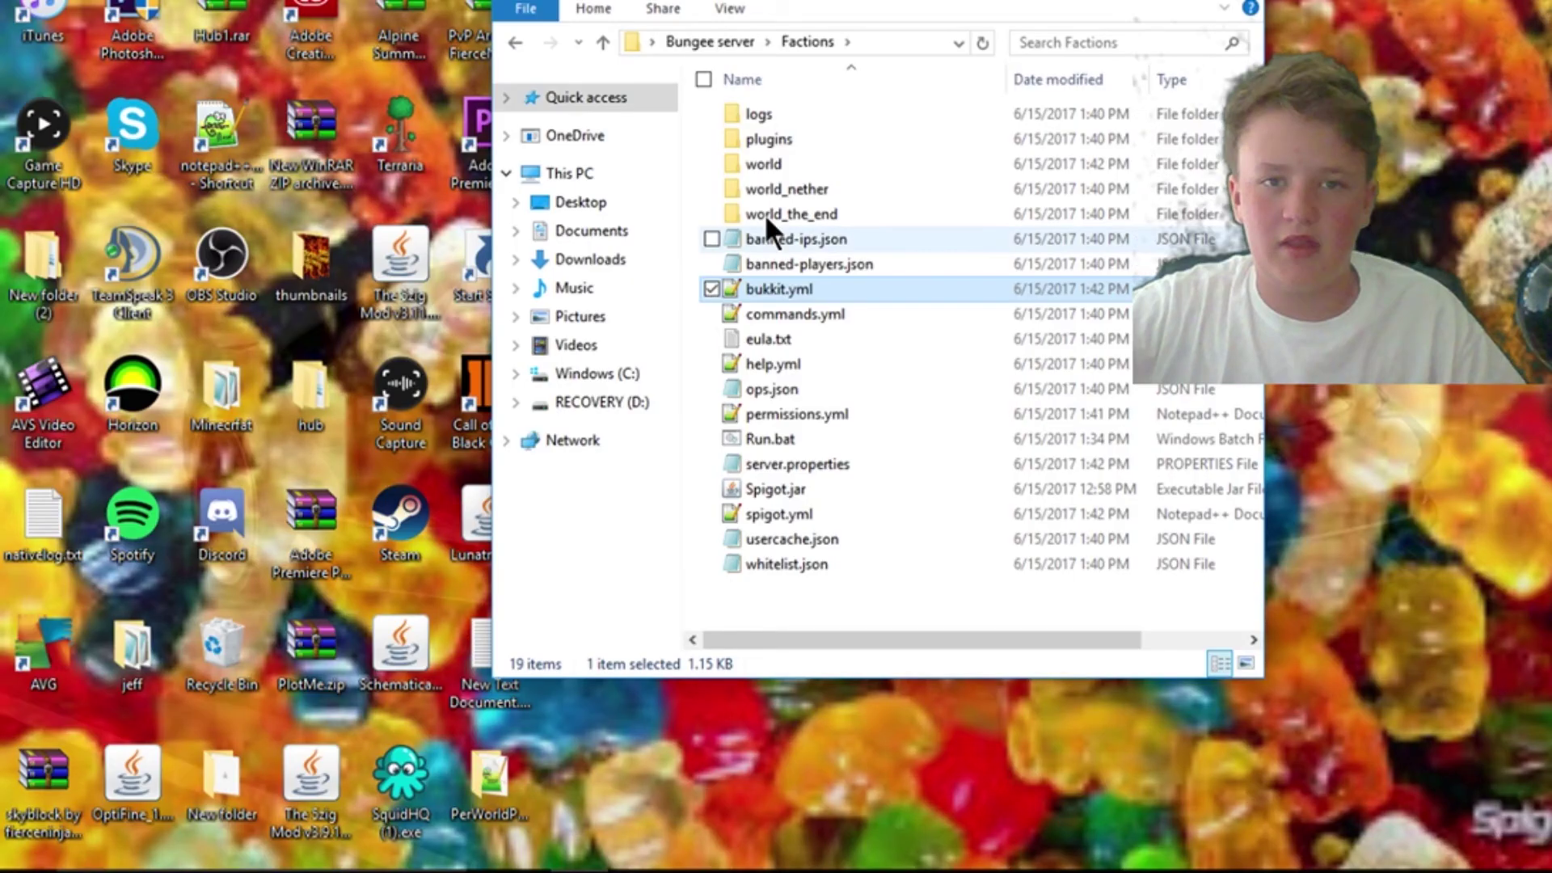
Step: Start the BungeeCord proxy with Run.bat in the Bungee folder and move its console window out of the way
key(alt+Up)
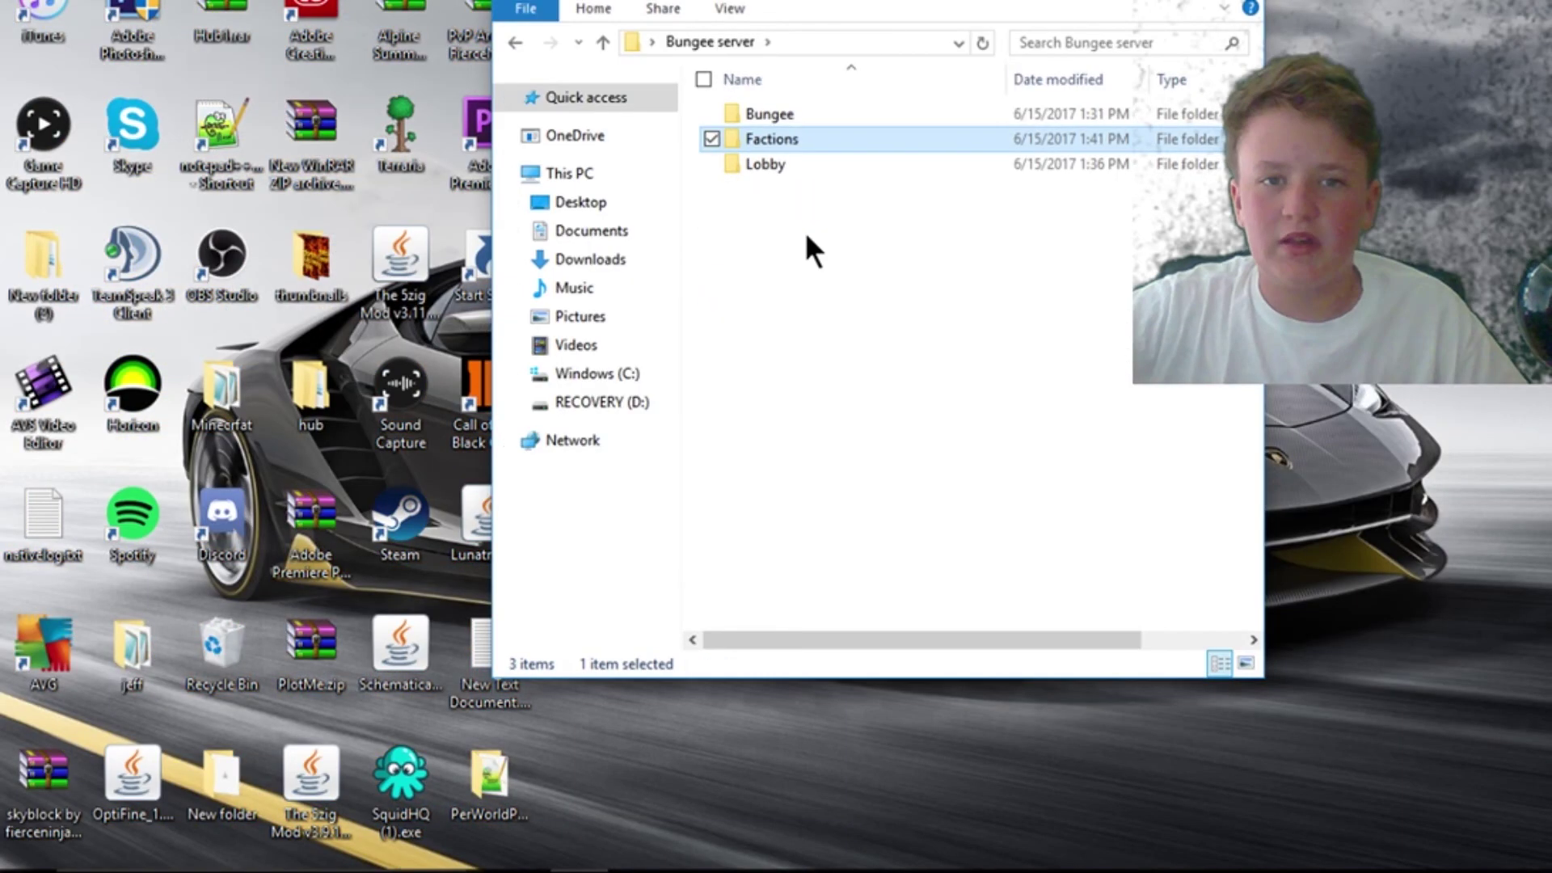
key(Up)
key(Return)
click(773, 340)
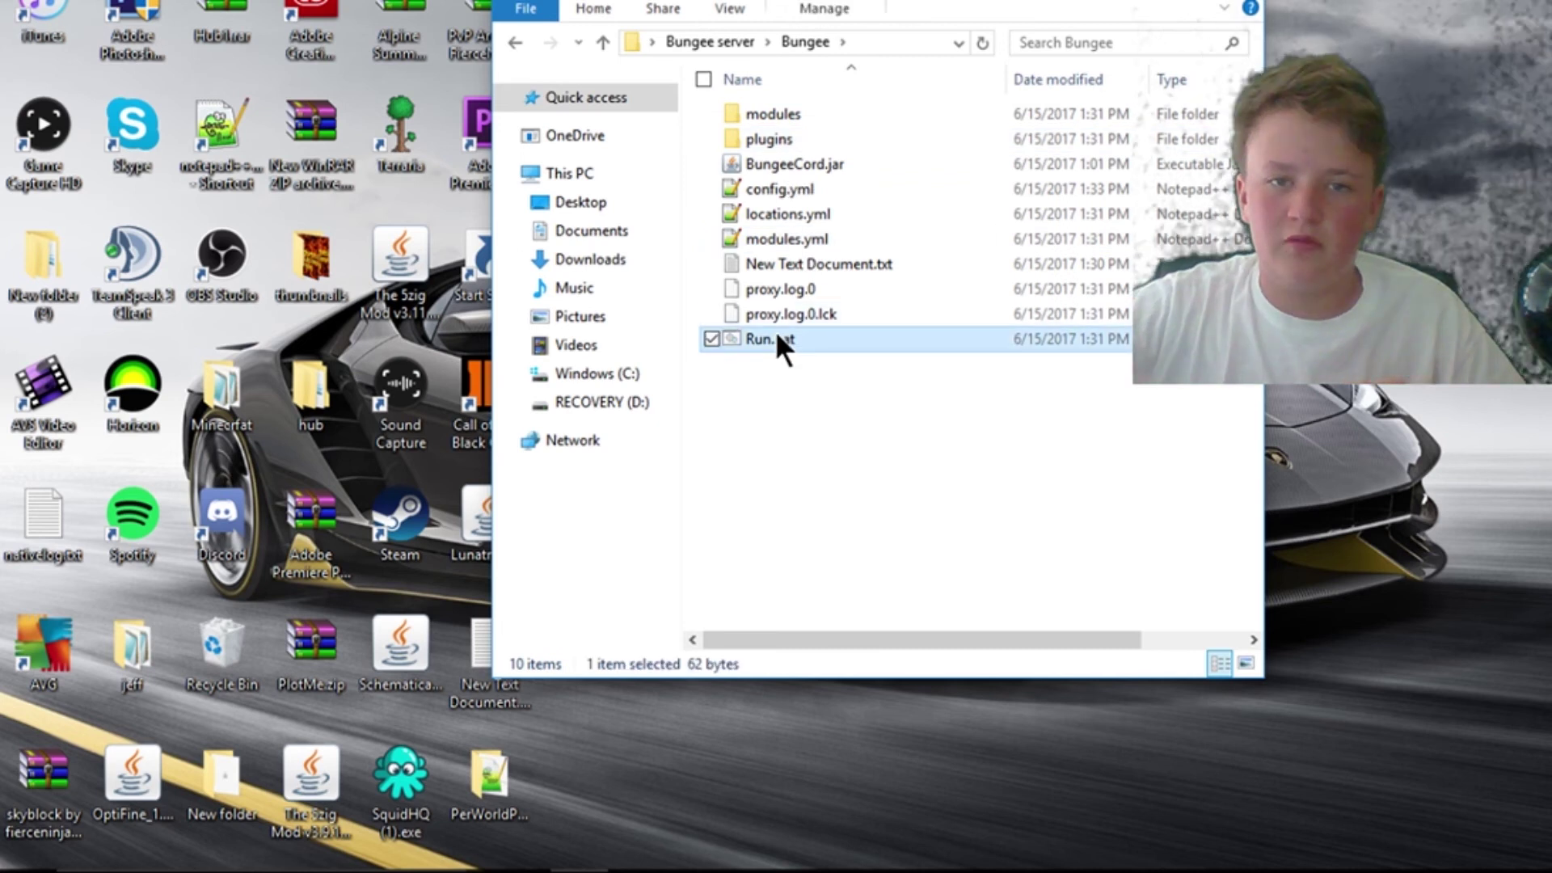
double_click(774, 340)
drag(710, 165, 529, 7)
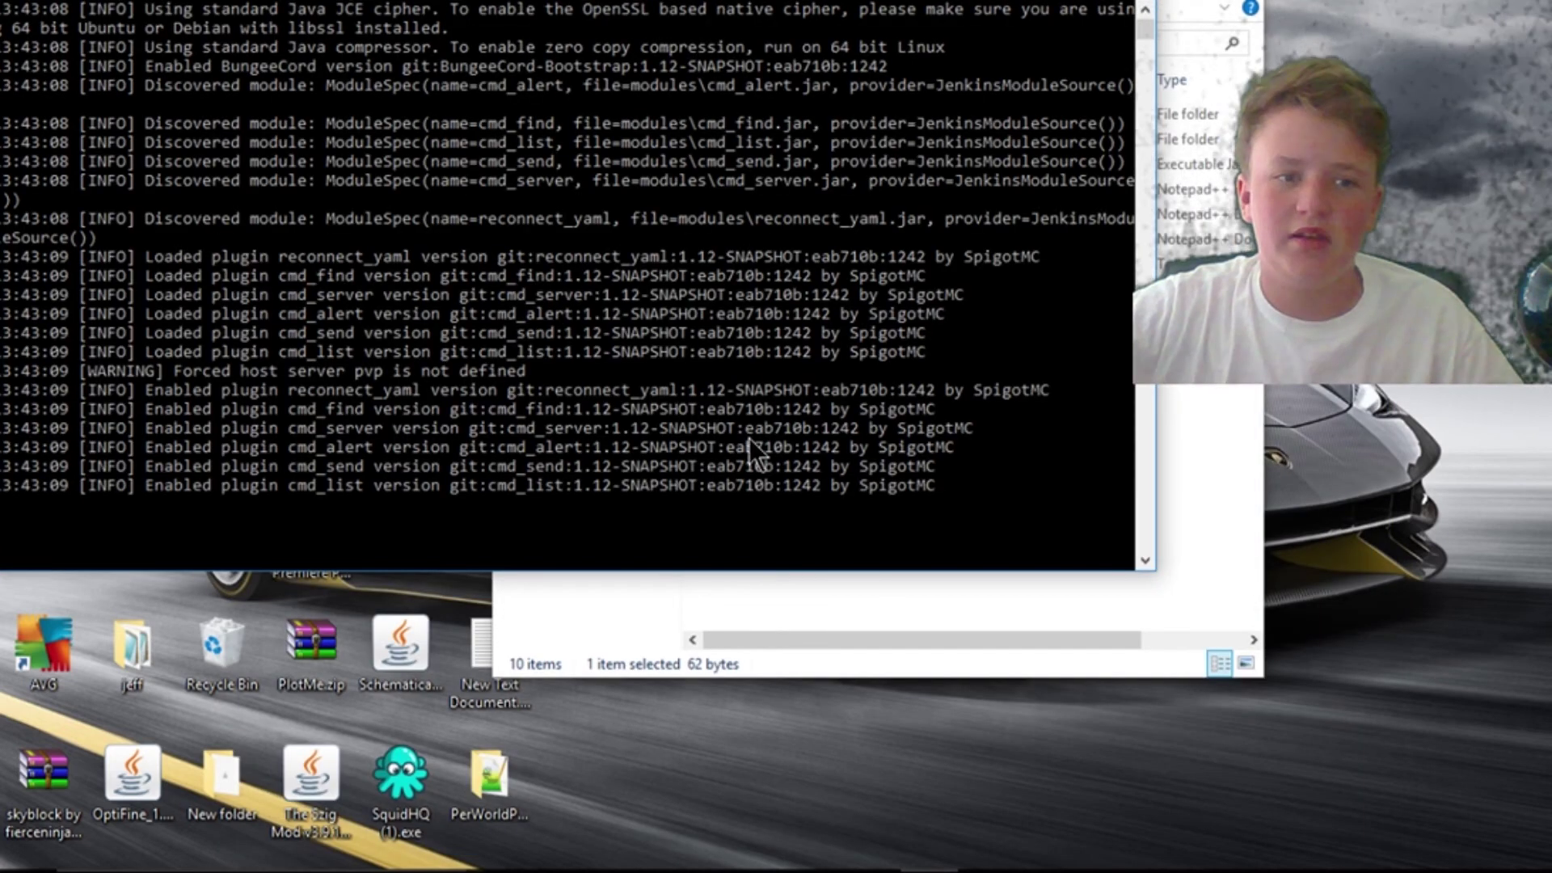
Step: Start the Lobby server with Run.bat in the Lobby folder and move its console window beside the folder window
click(725, 613)
click(697, 42)
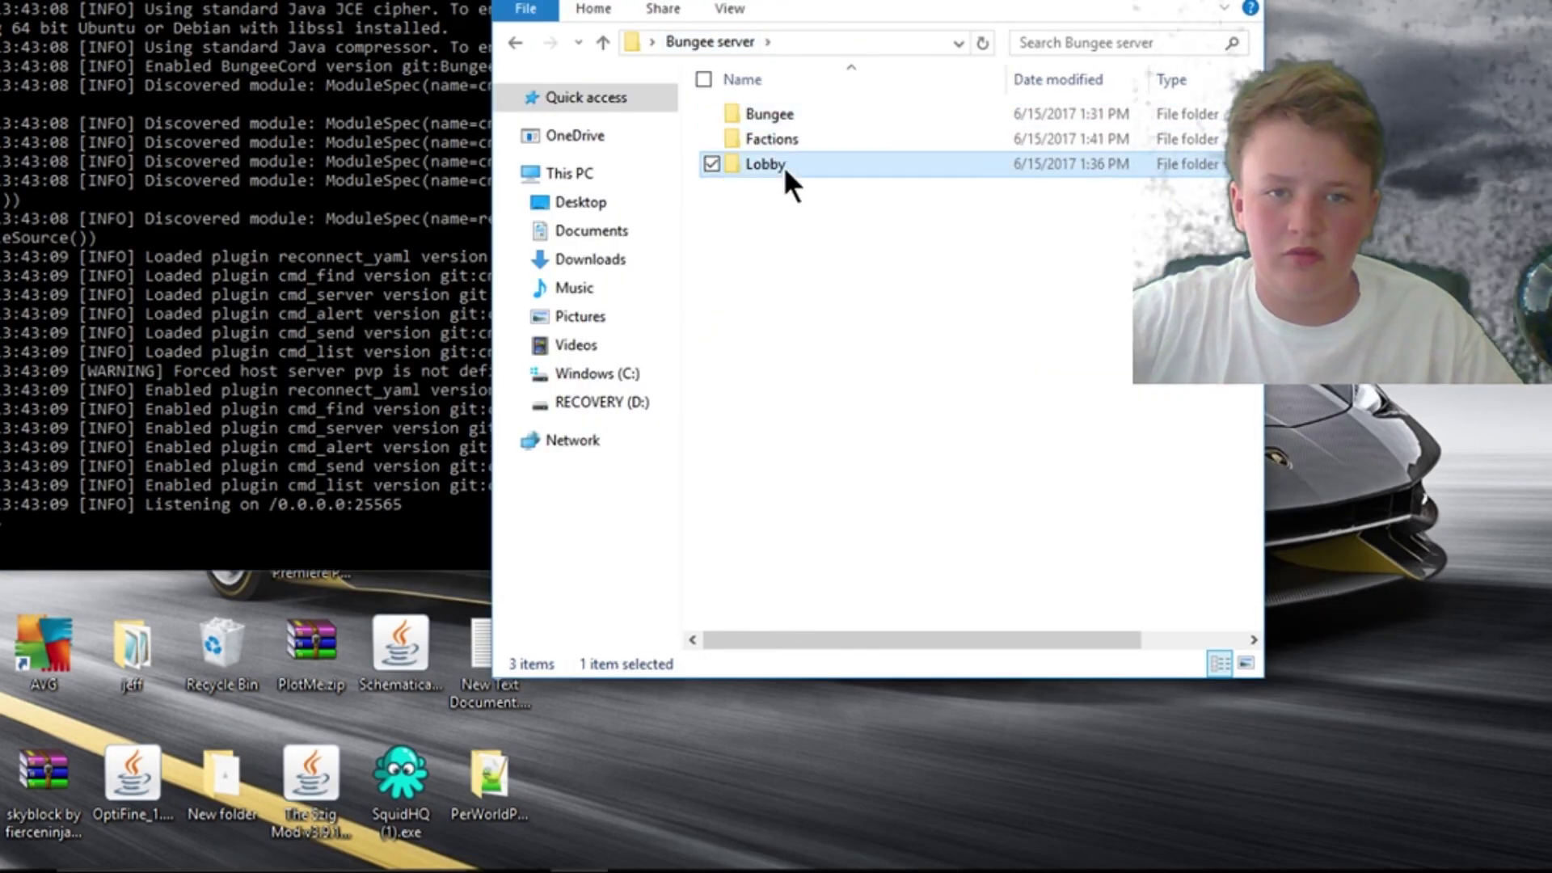
double_click(783, 164)
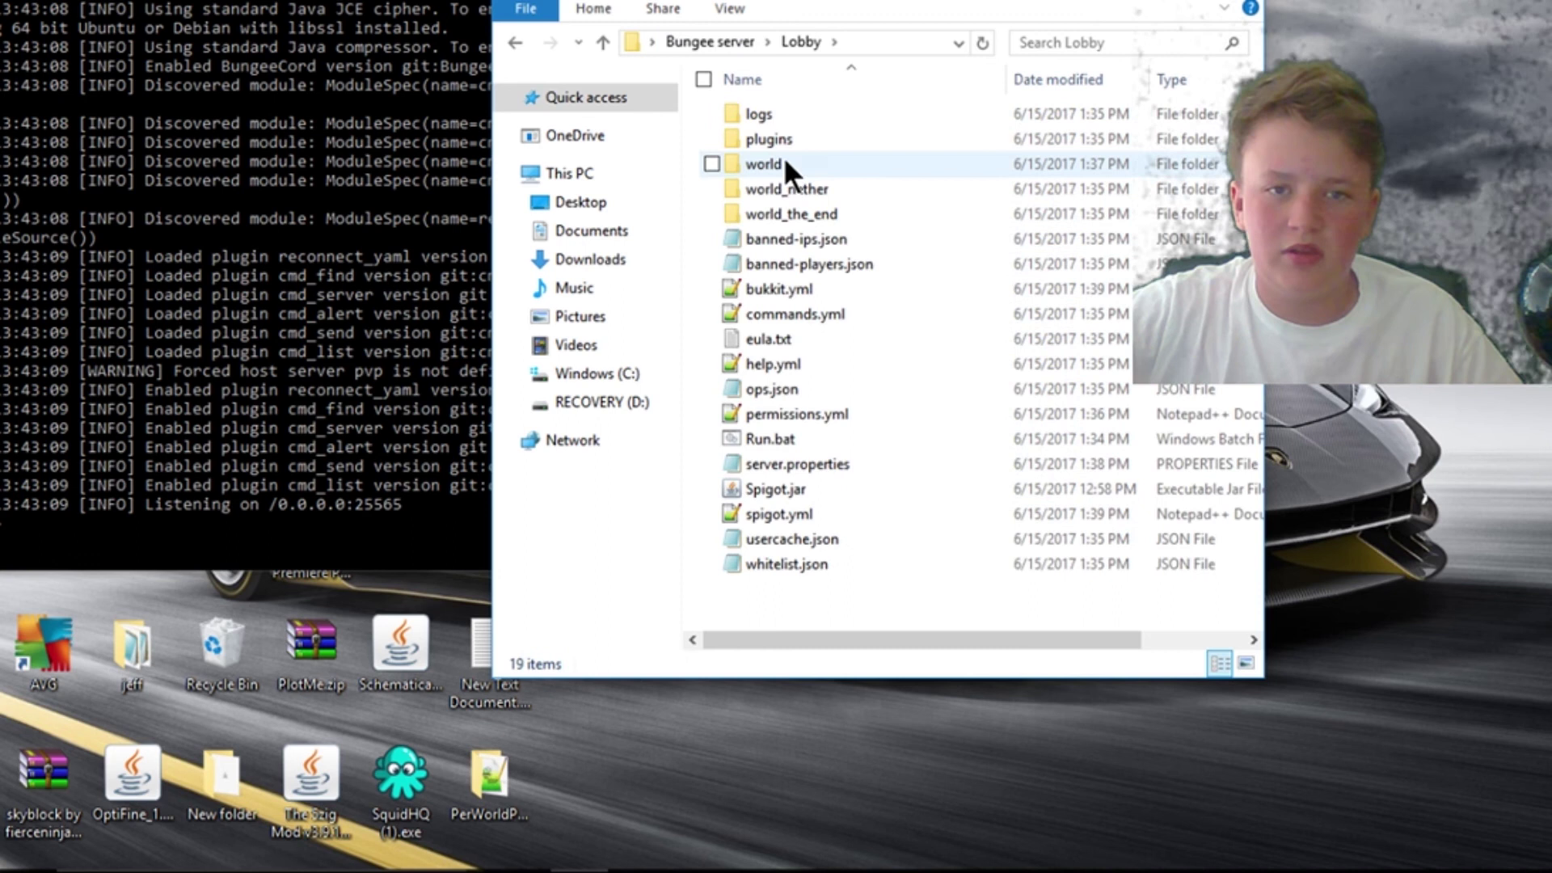
click(784, 440)
double_click(784, 439)
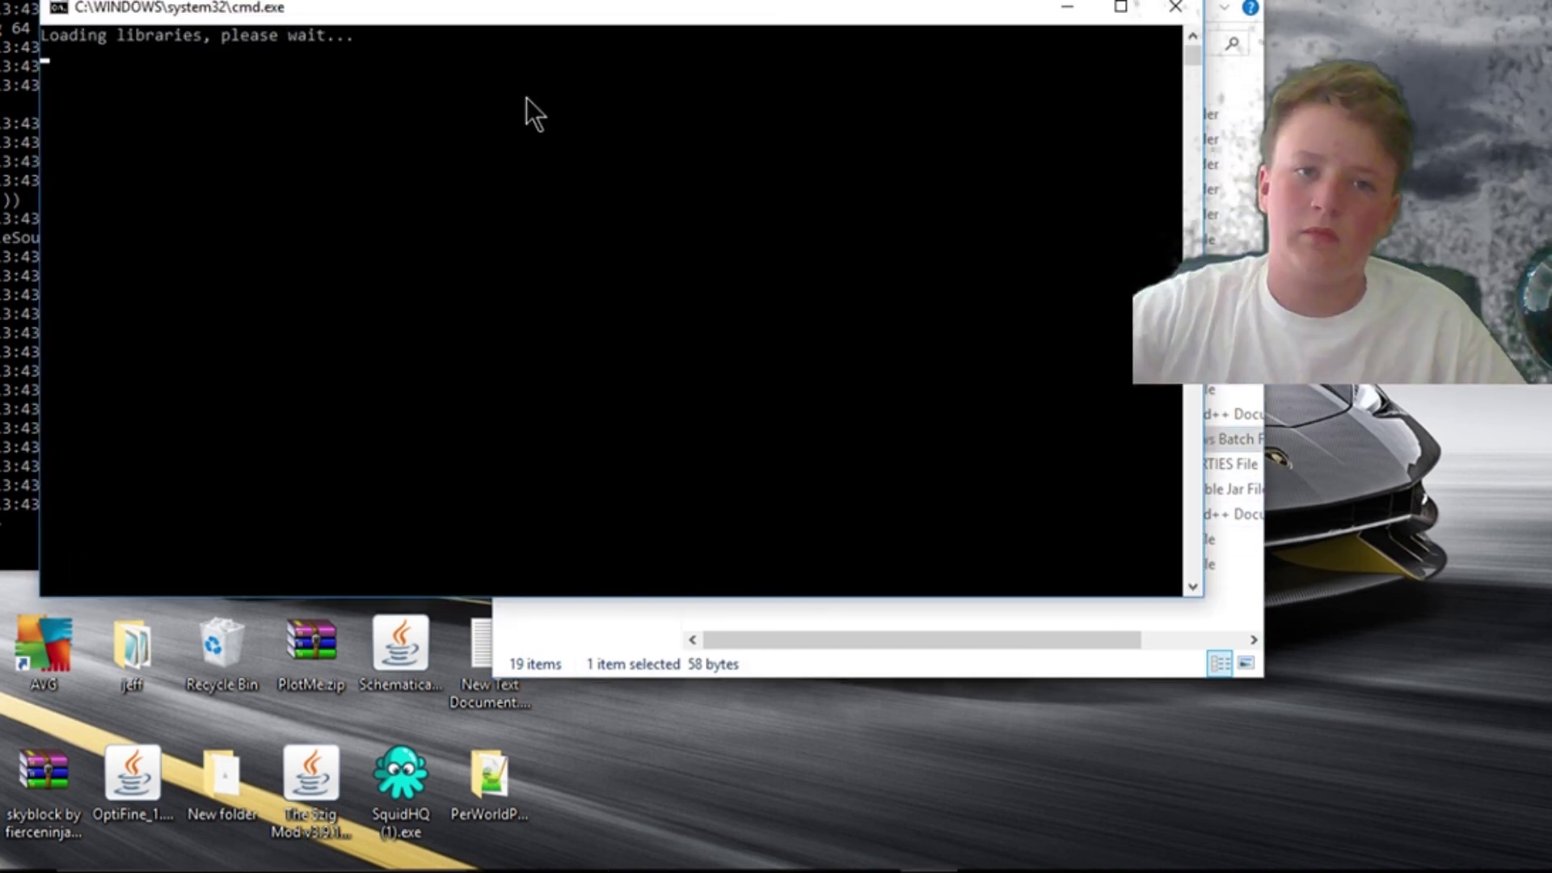
drag(508, 56, 466, 0)
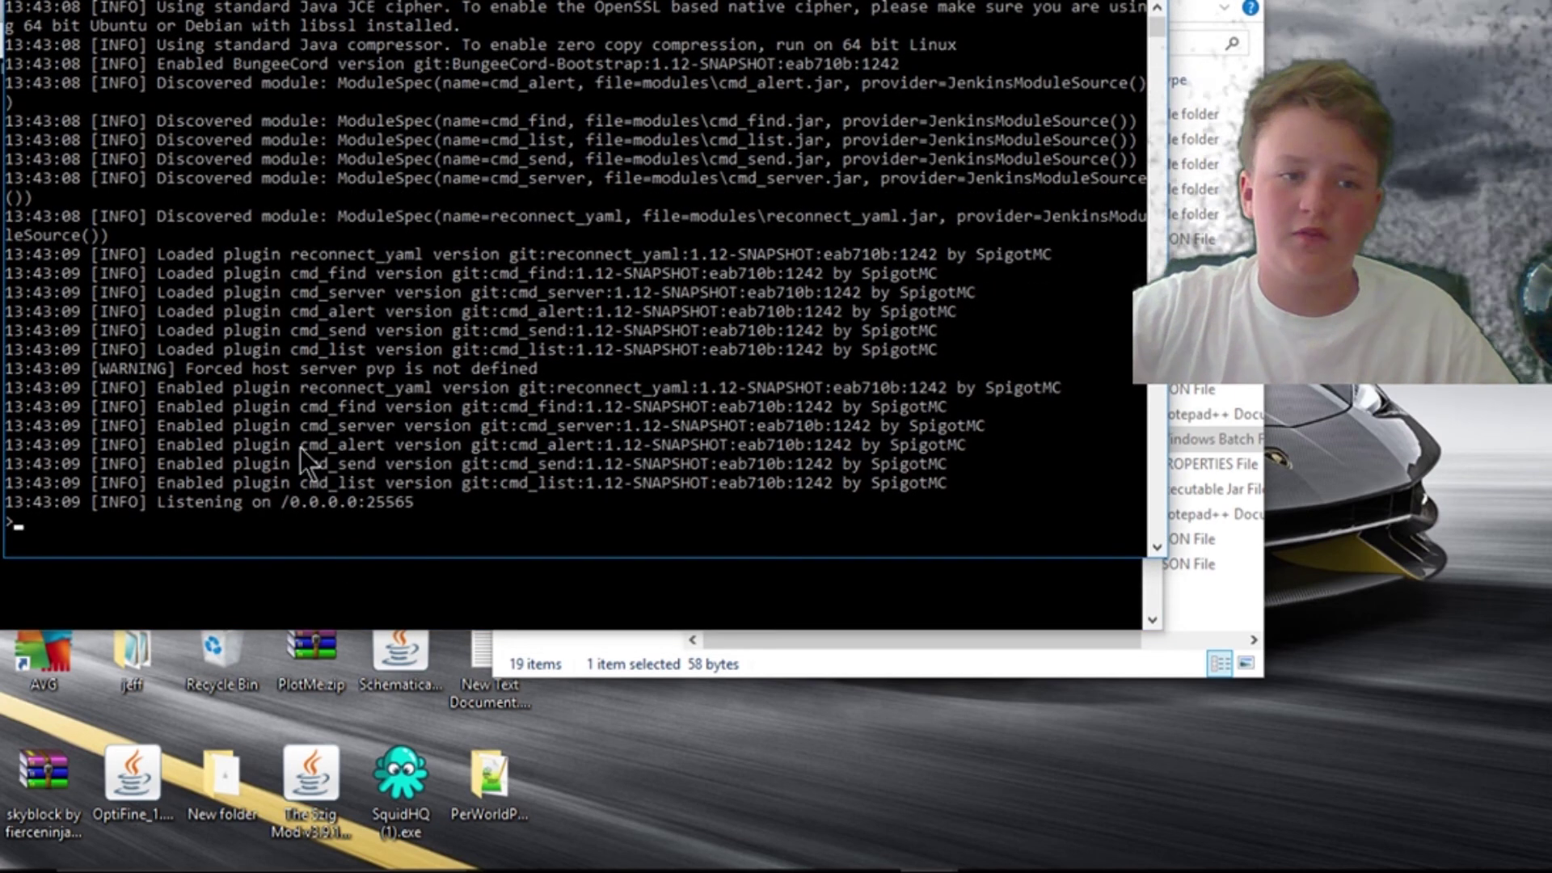
Step: Reposition the Lobby server's console over the BungeeCord console and bring it to the front
click(353, 589)
drag(367, 564, 403, 540)
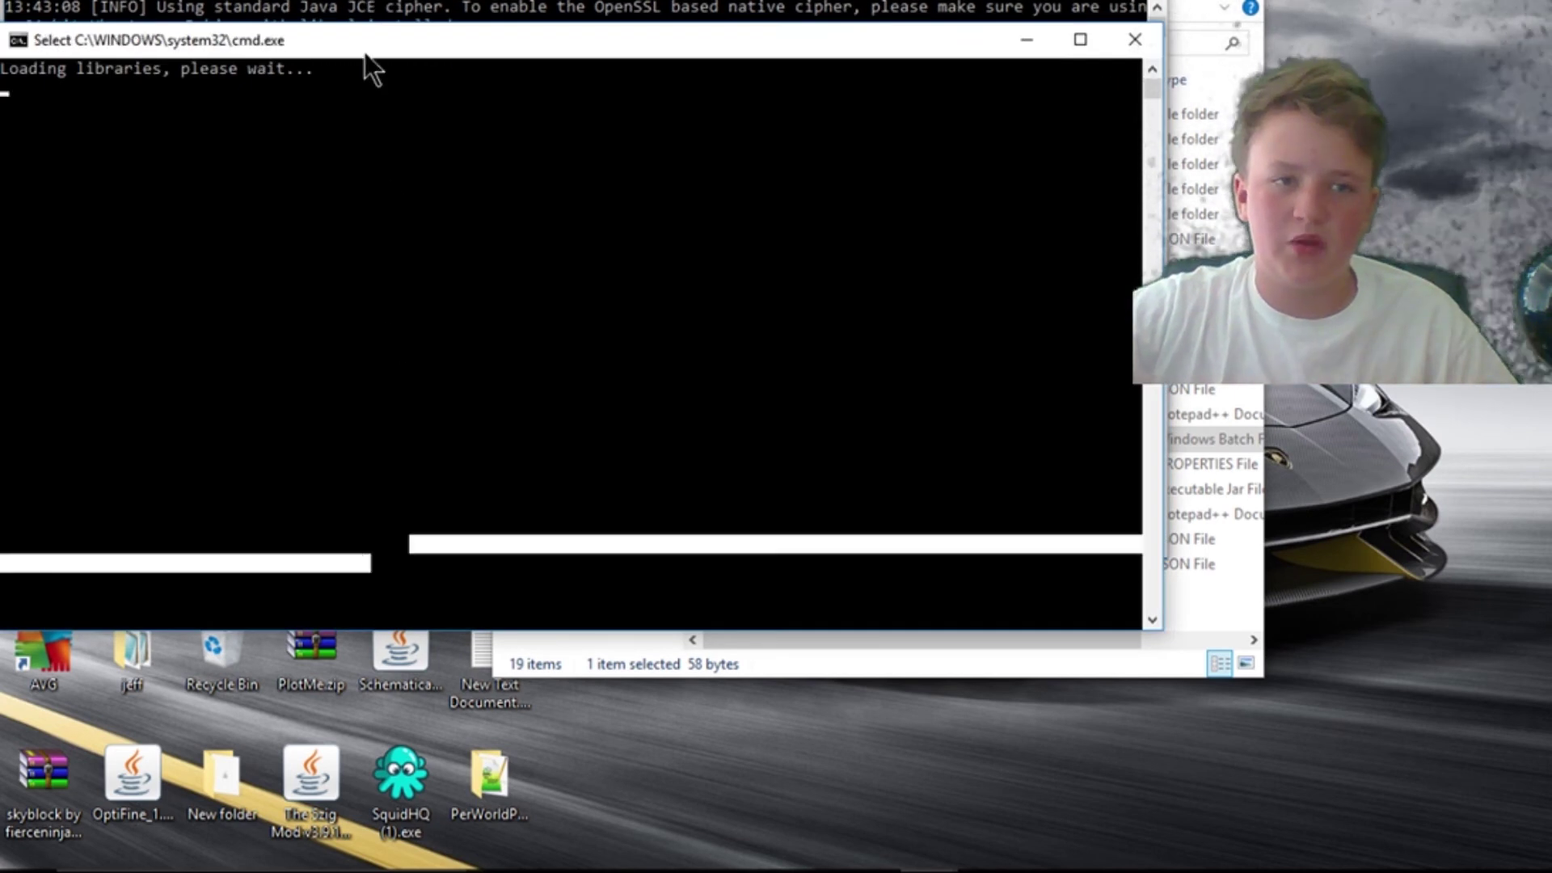
mouse_move(367, 59)
mouse_down()
mouse_move(417, 57)
mouse_move(372, 53)
mouse_up()
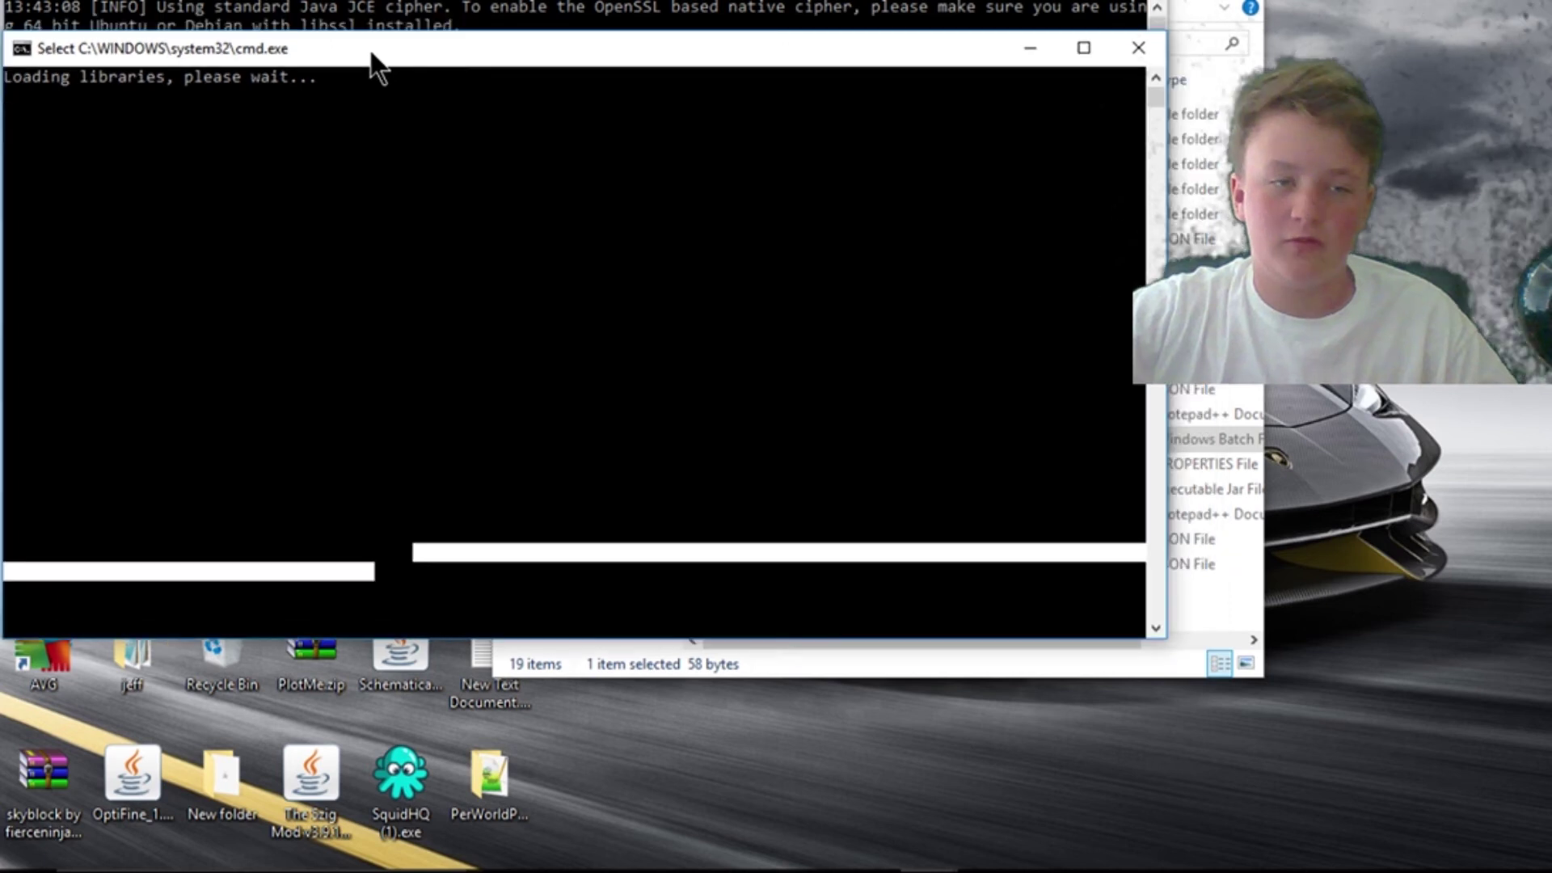
click(454, 134)
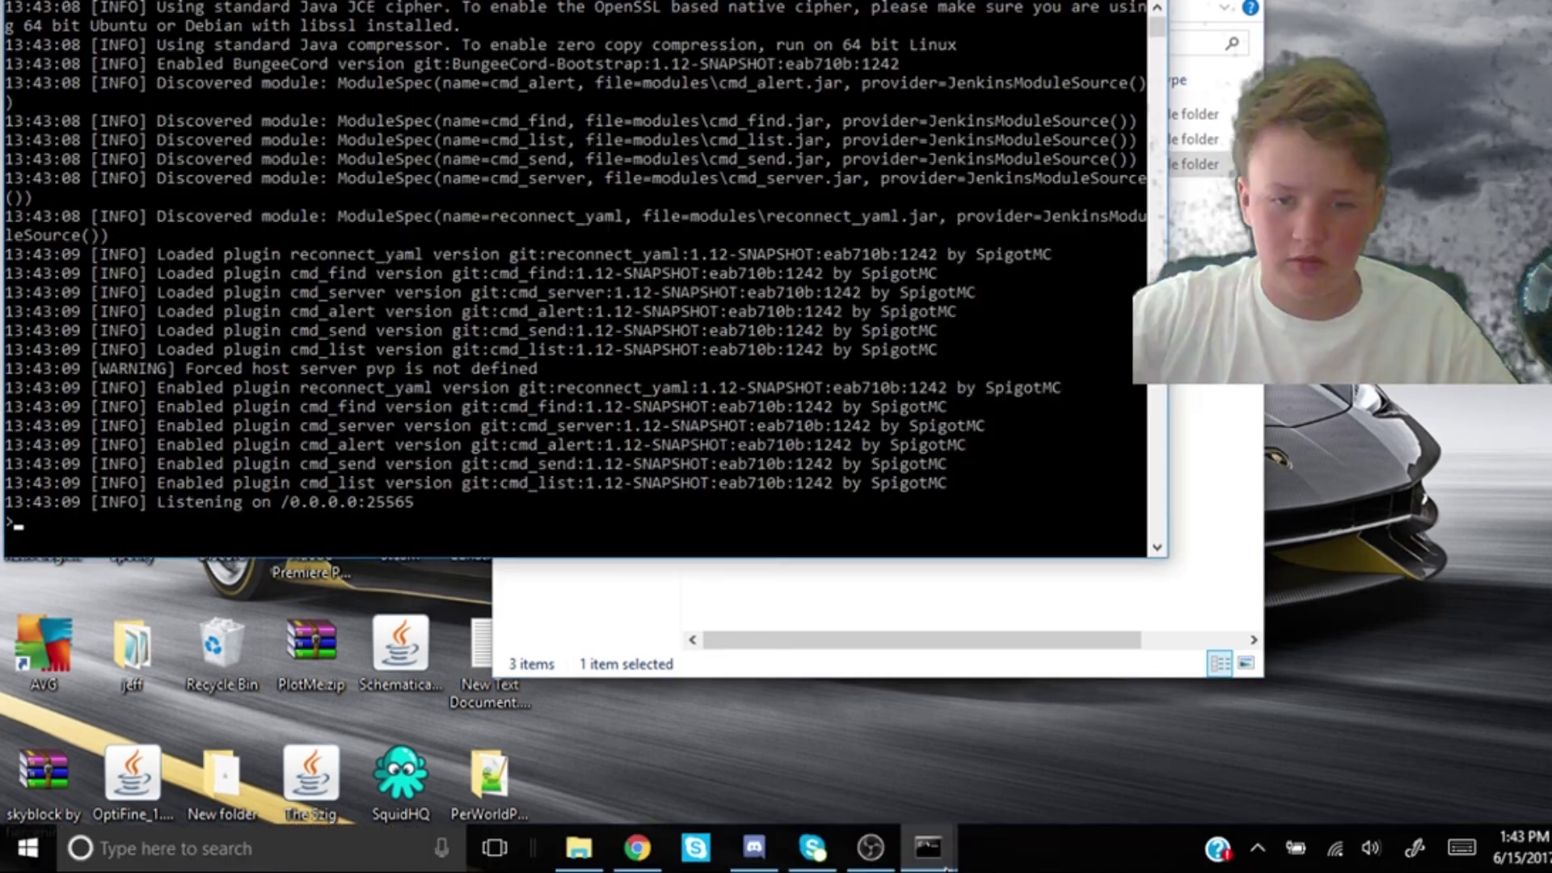
mouse_move(928, 847)
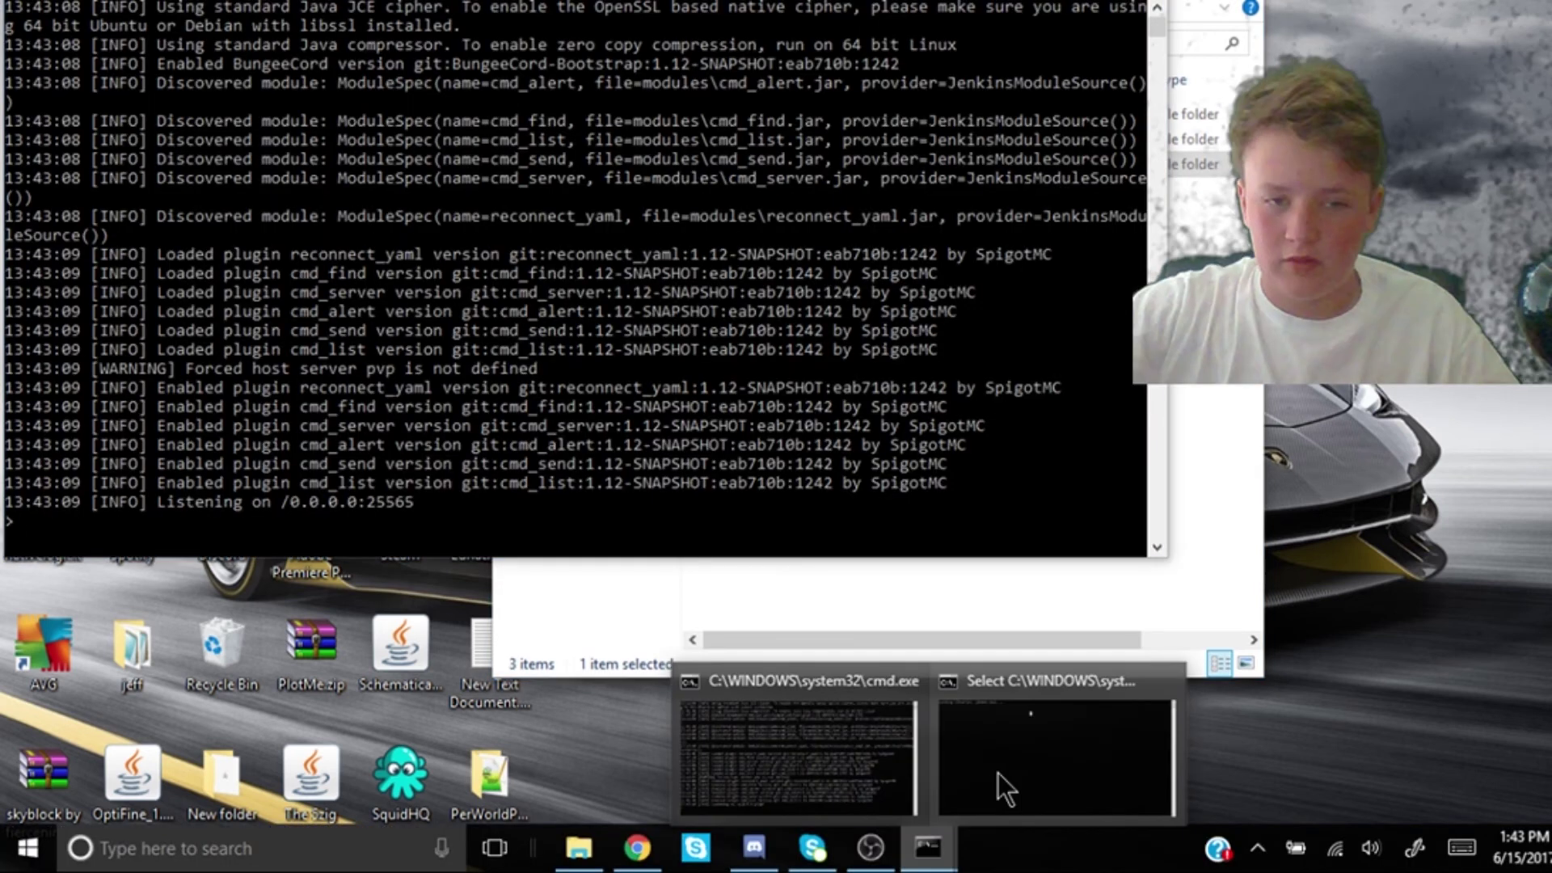
click(997, 773)
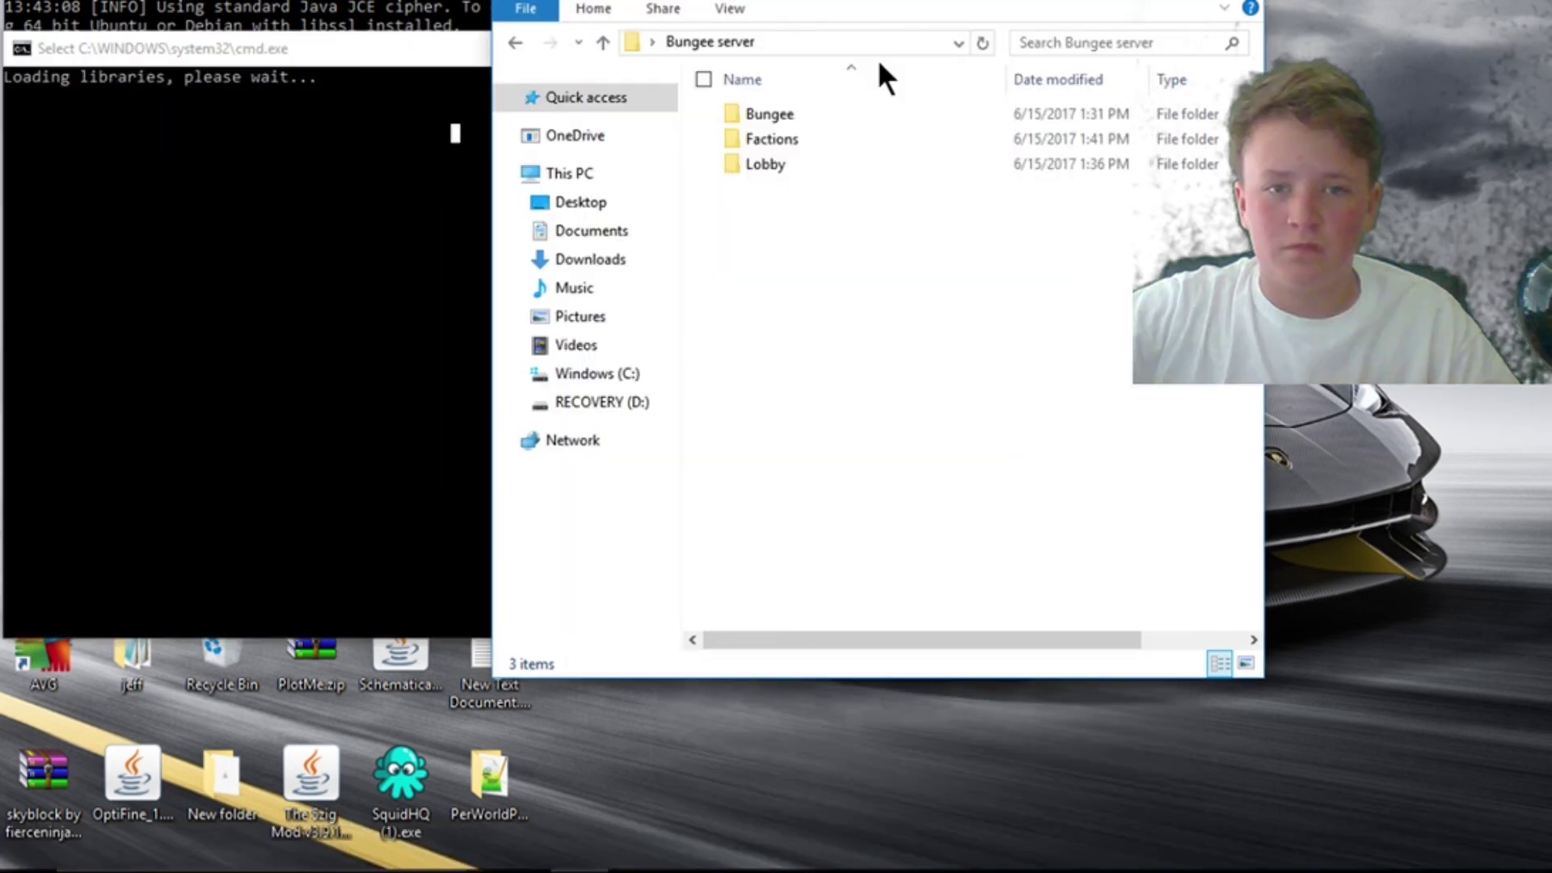
Step: Start the Factions server from the Factions folder and move its console window clear of the Lobby console
double_click(771, 138)
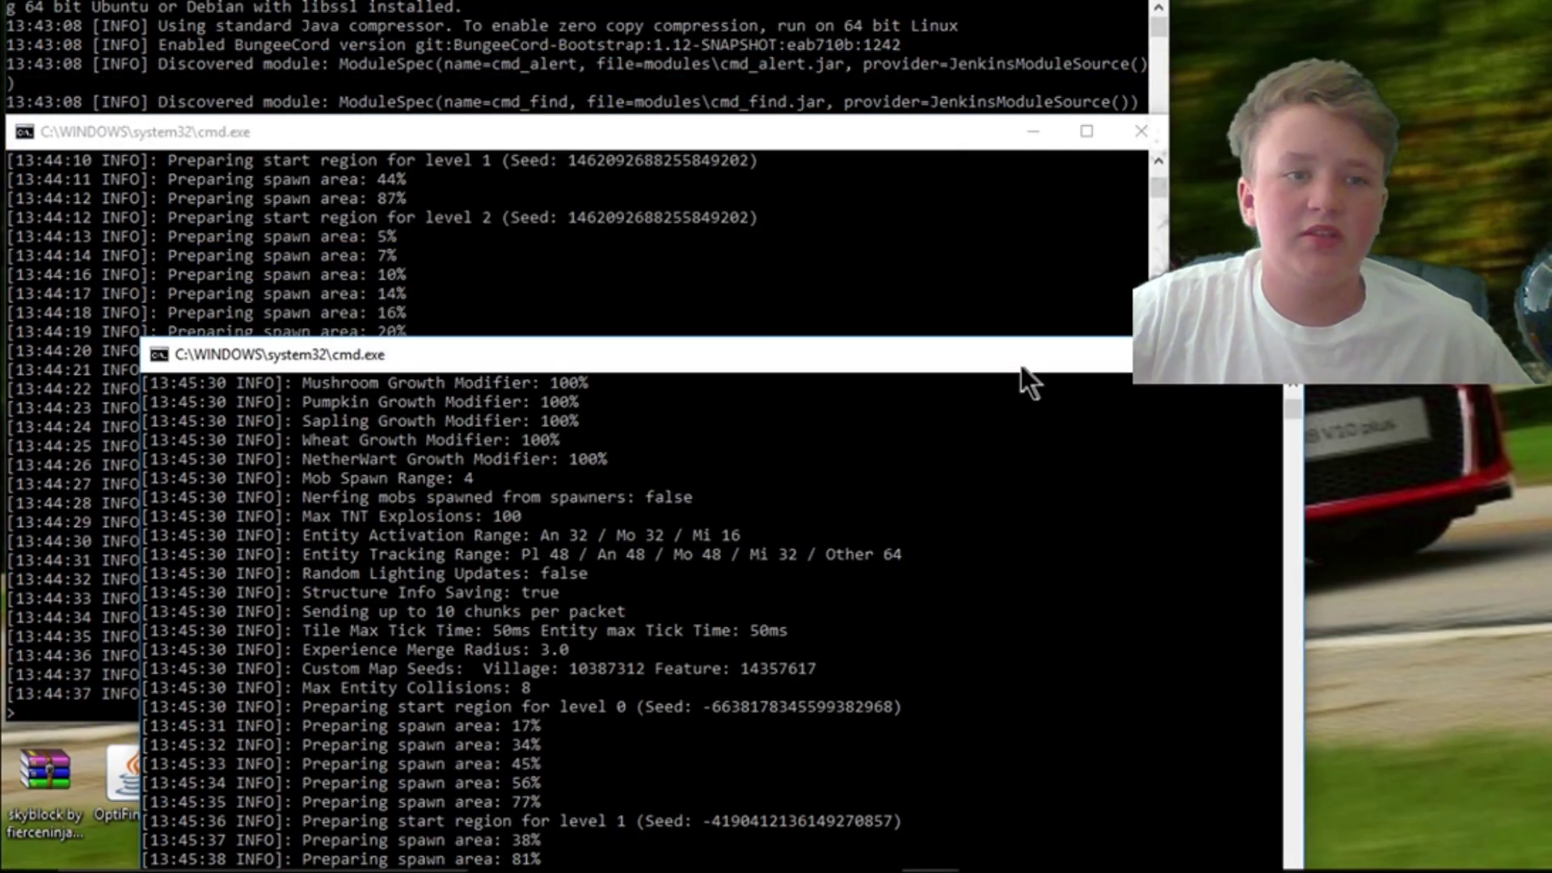
drag(1021, 365, 921, 18)
Step: Minimize the BungeeCord console and grant the player's username operator status with the op command in the Lobby server's console
click(426, 693)
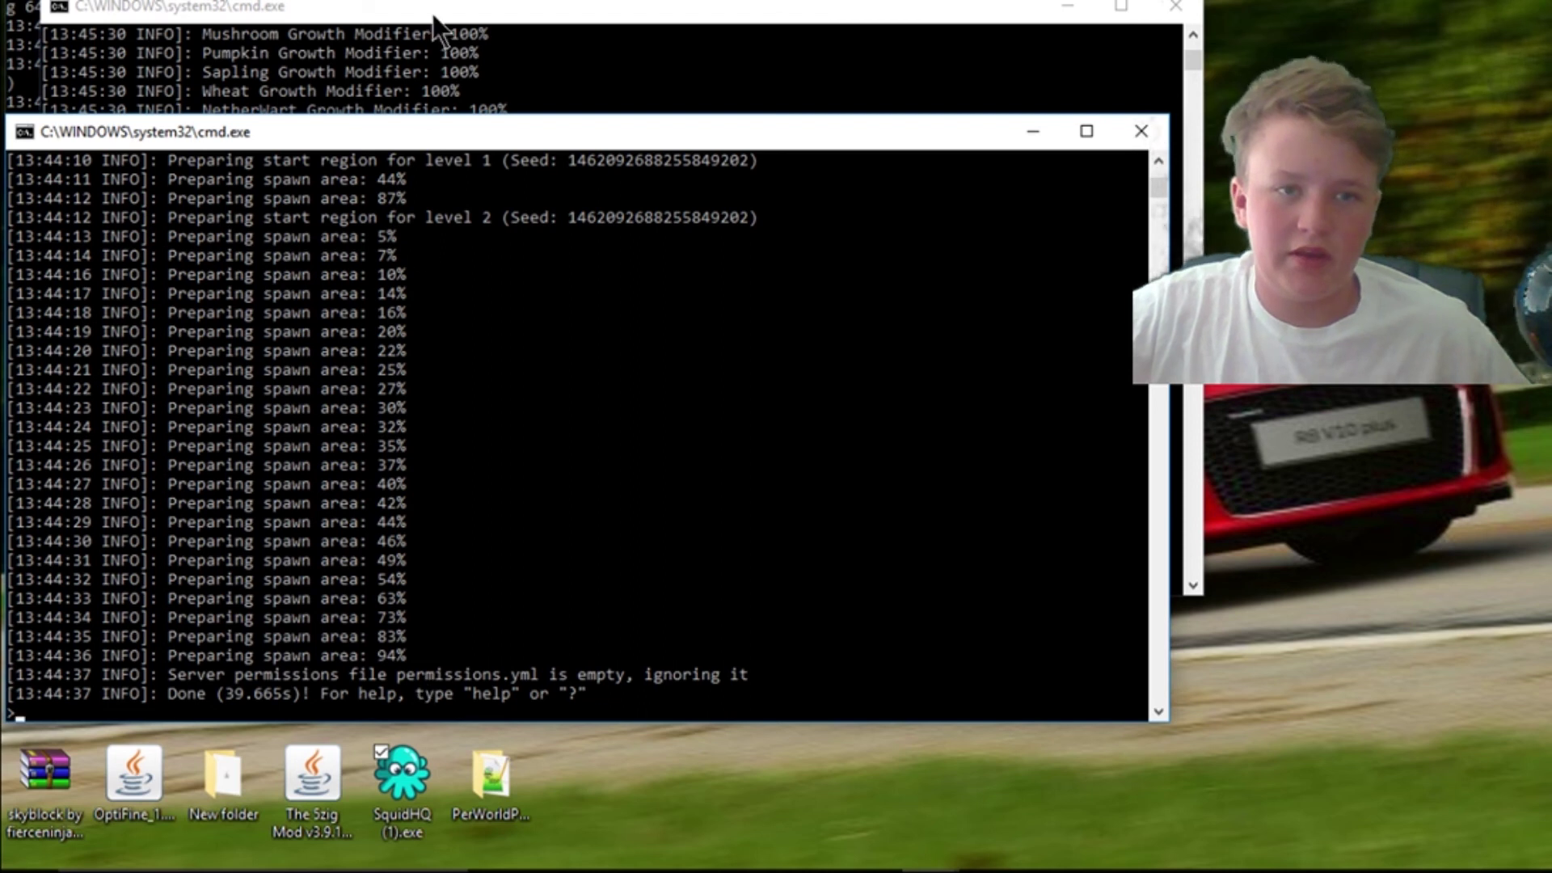
key(alt+Tab)
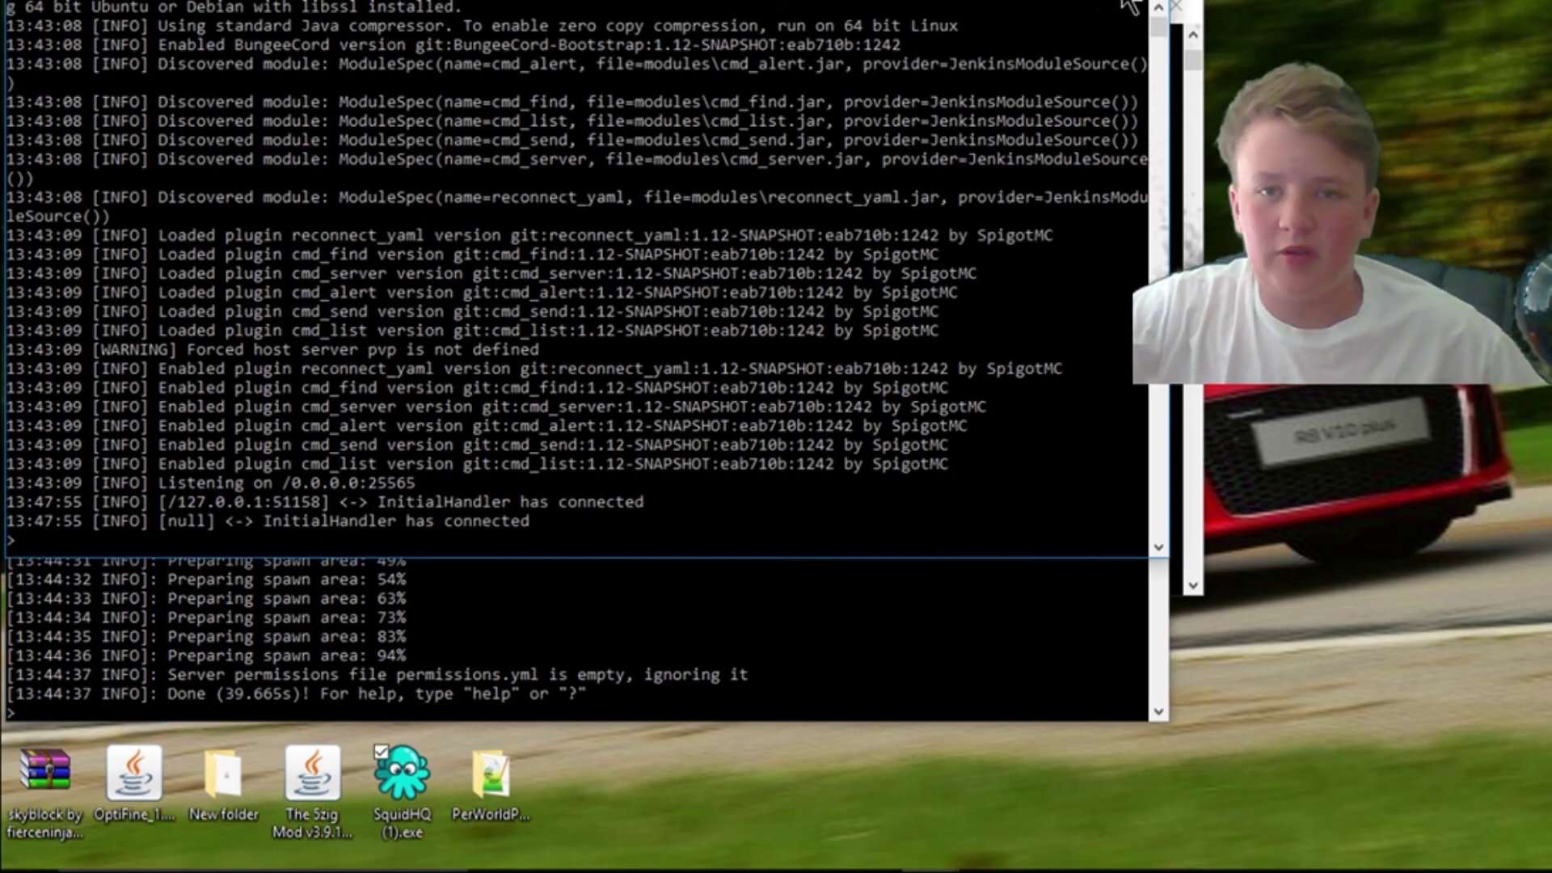
key(super+Down)
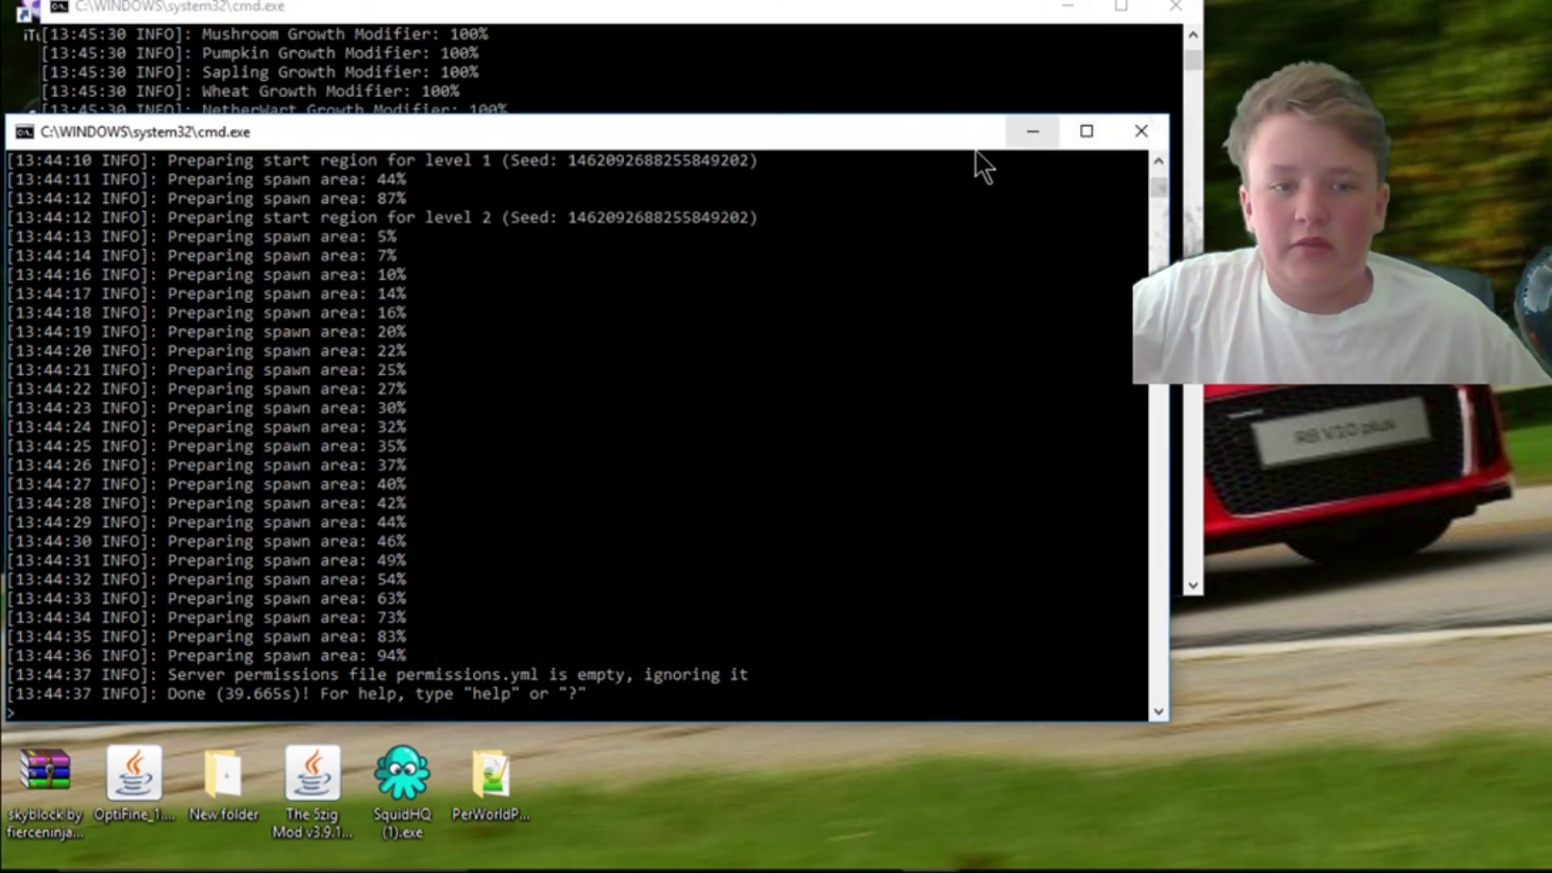
text(op)
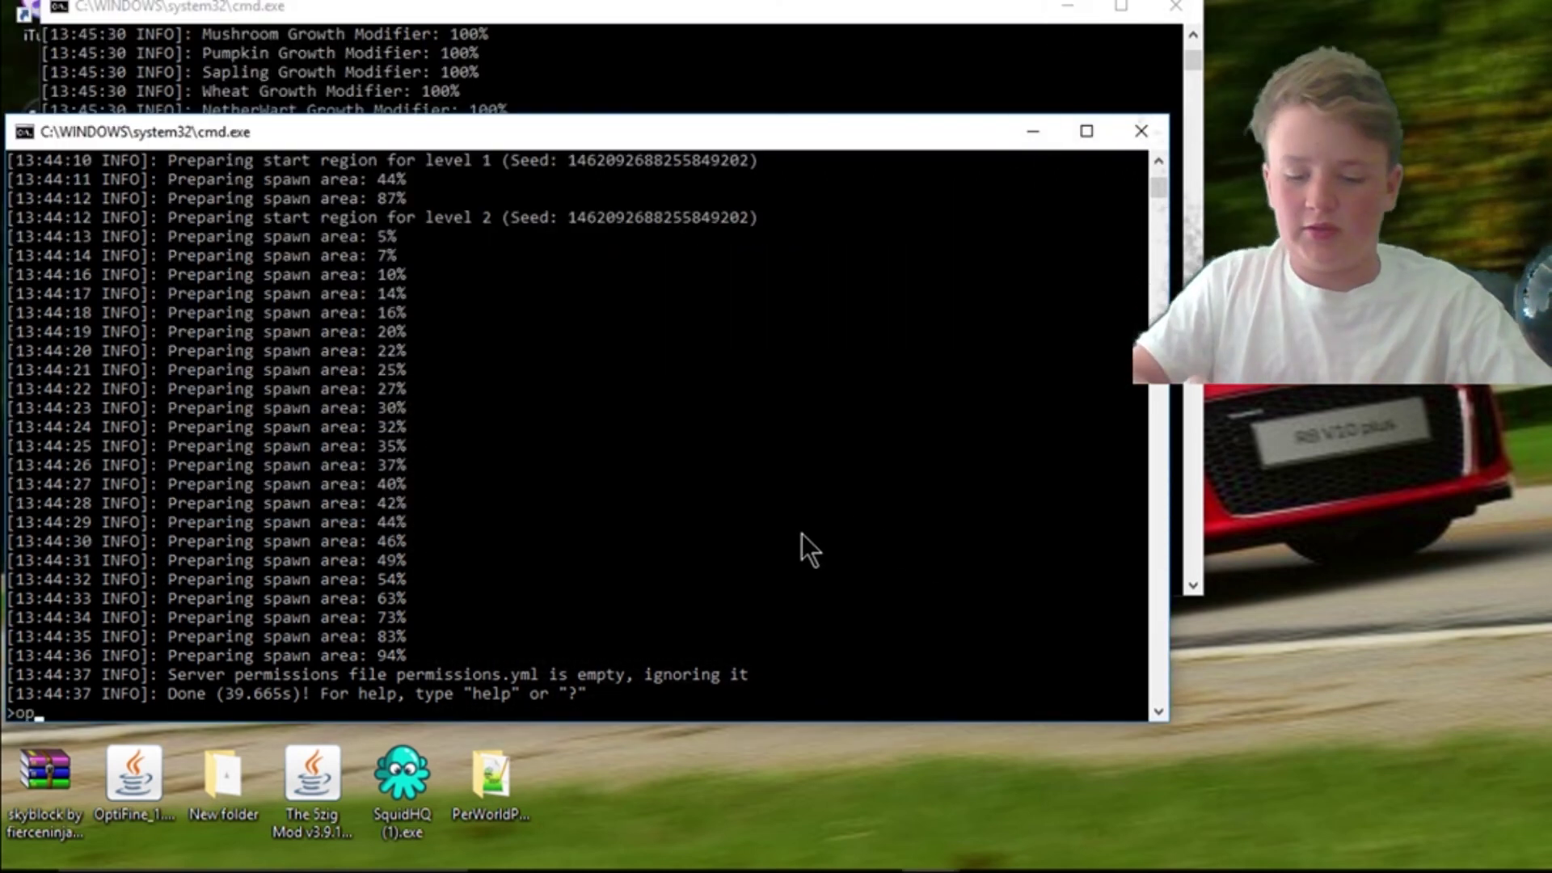
text( gengu)
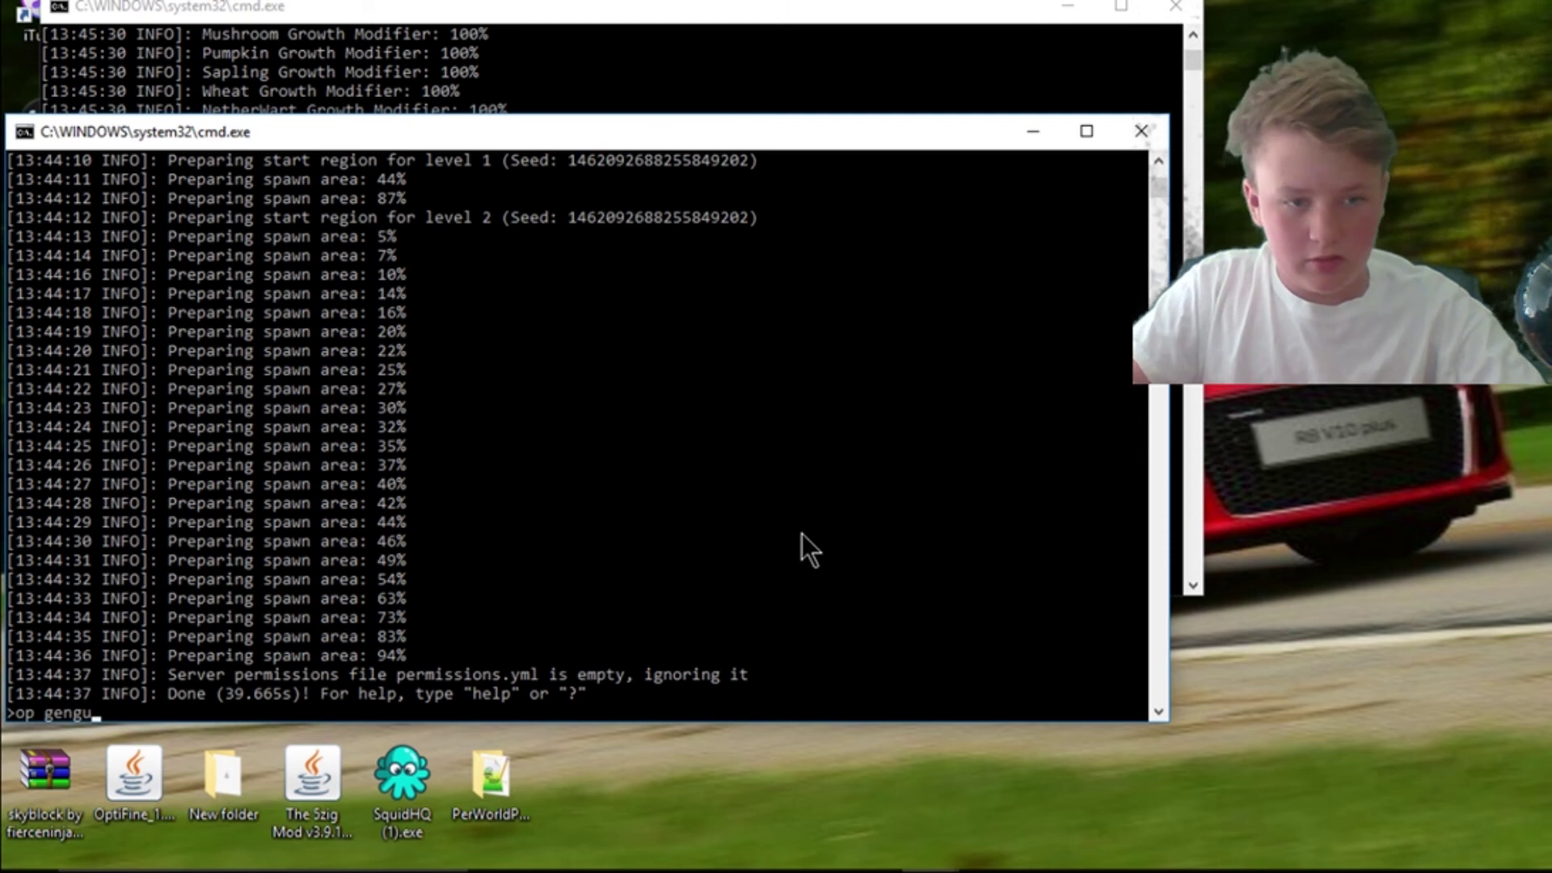
text(mmy)
key(Return)
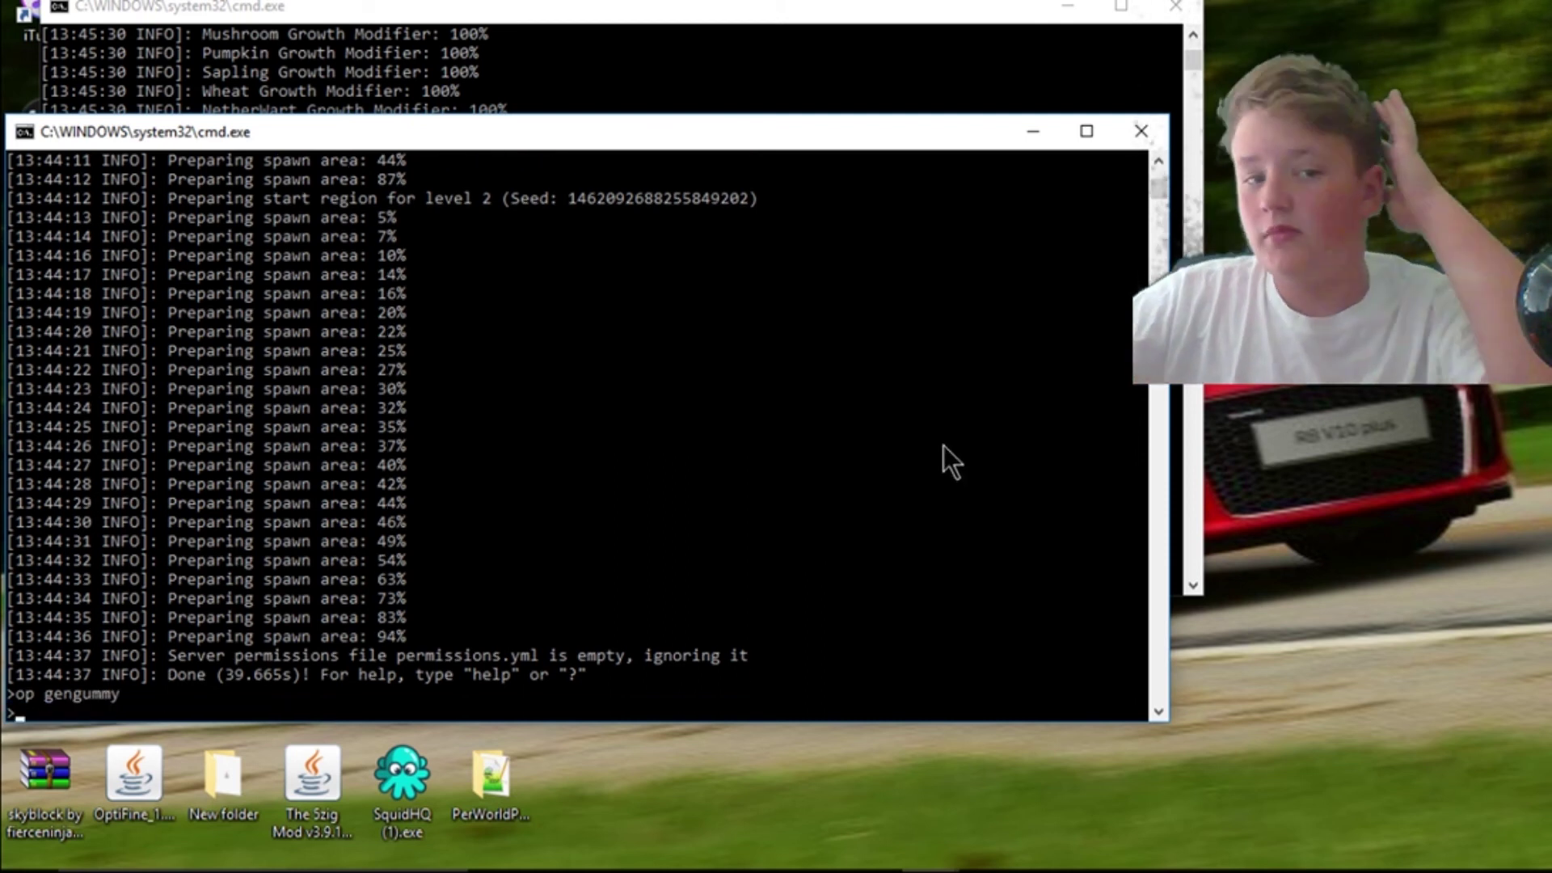
Step: Minimize the Lobby server's console and grant the player's username operator status with the op command in the Factions server's console
click(1033, 131)
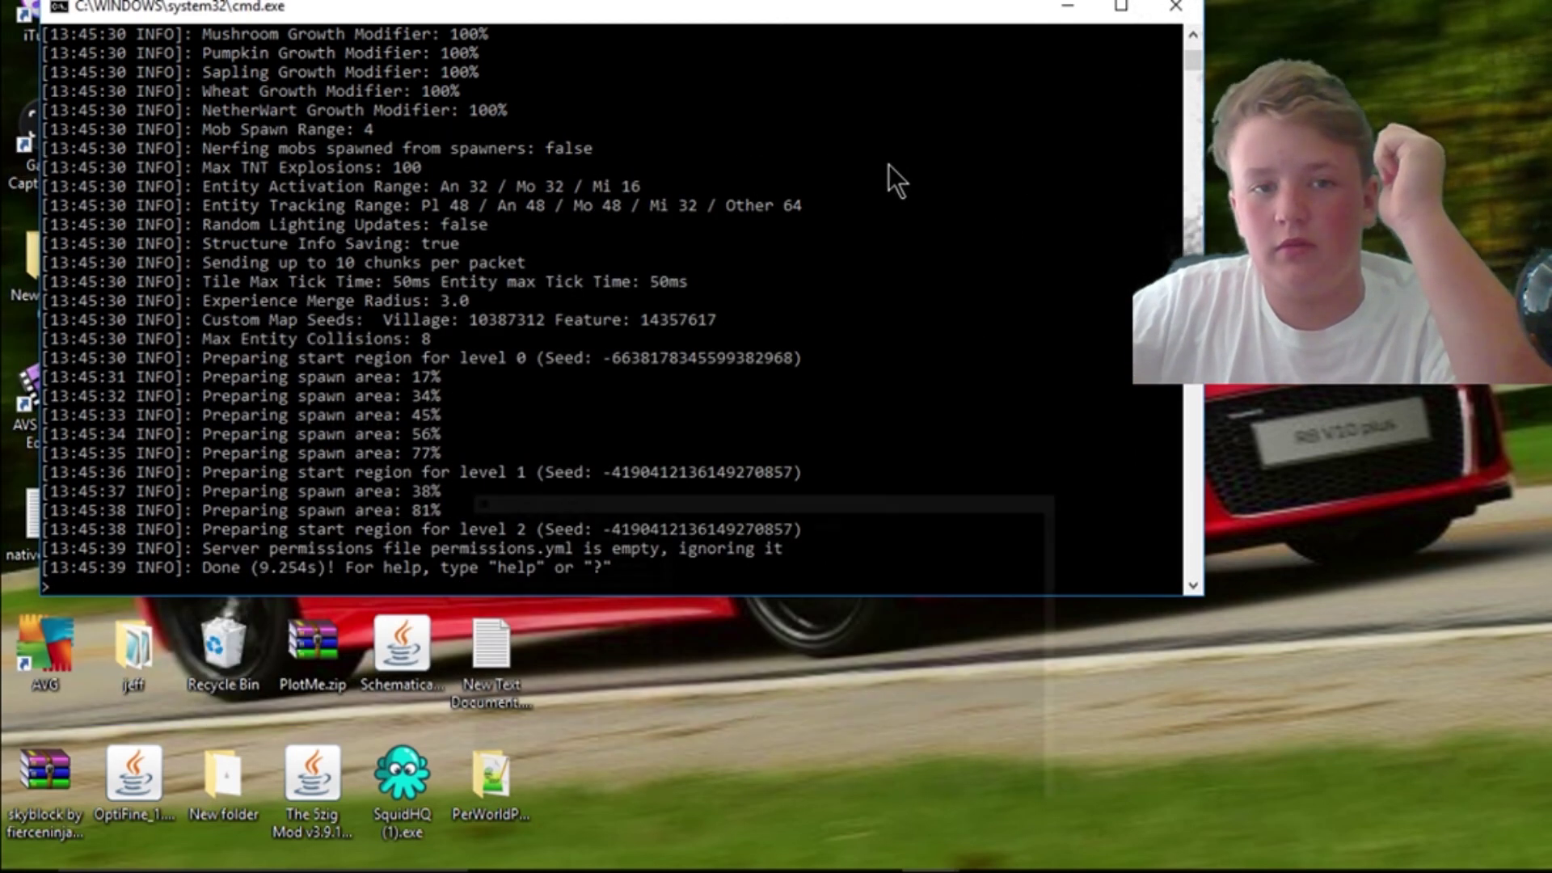
drag(792, 338, 876, 347)
text(op)
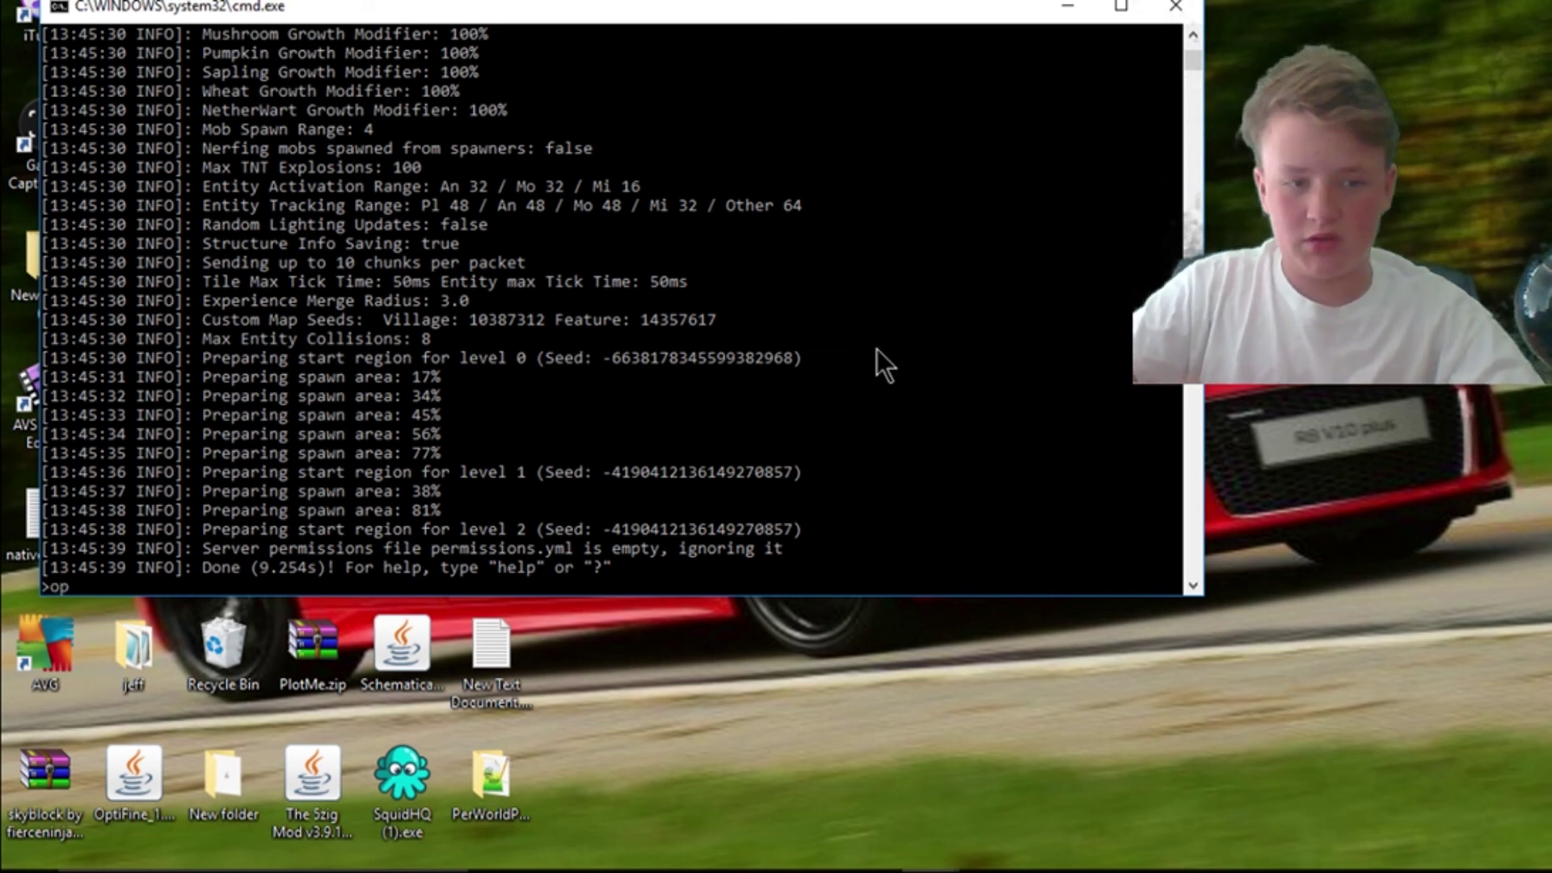
text( gengummy)
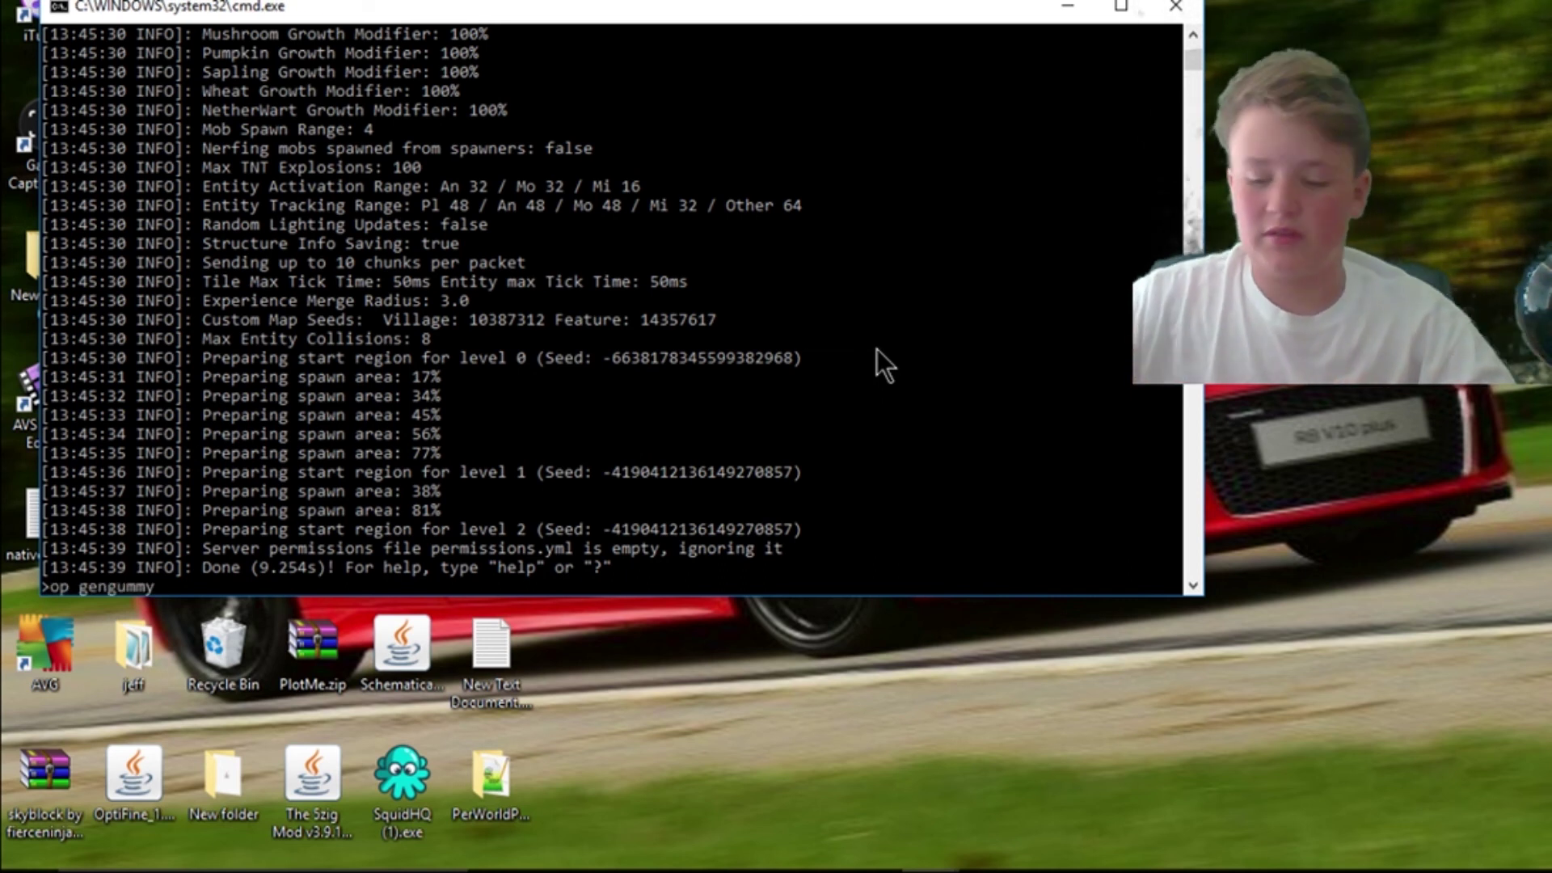
key(Return)
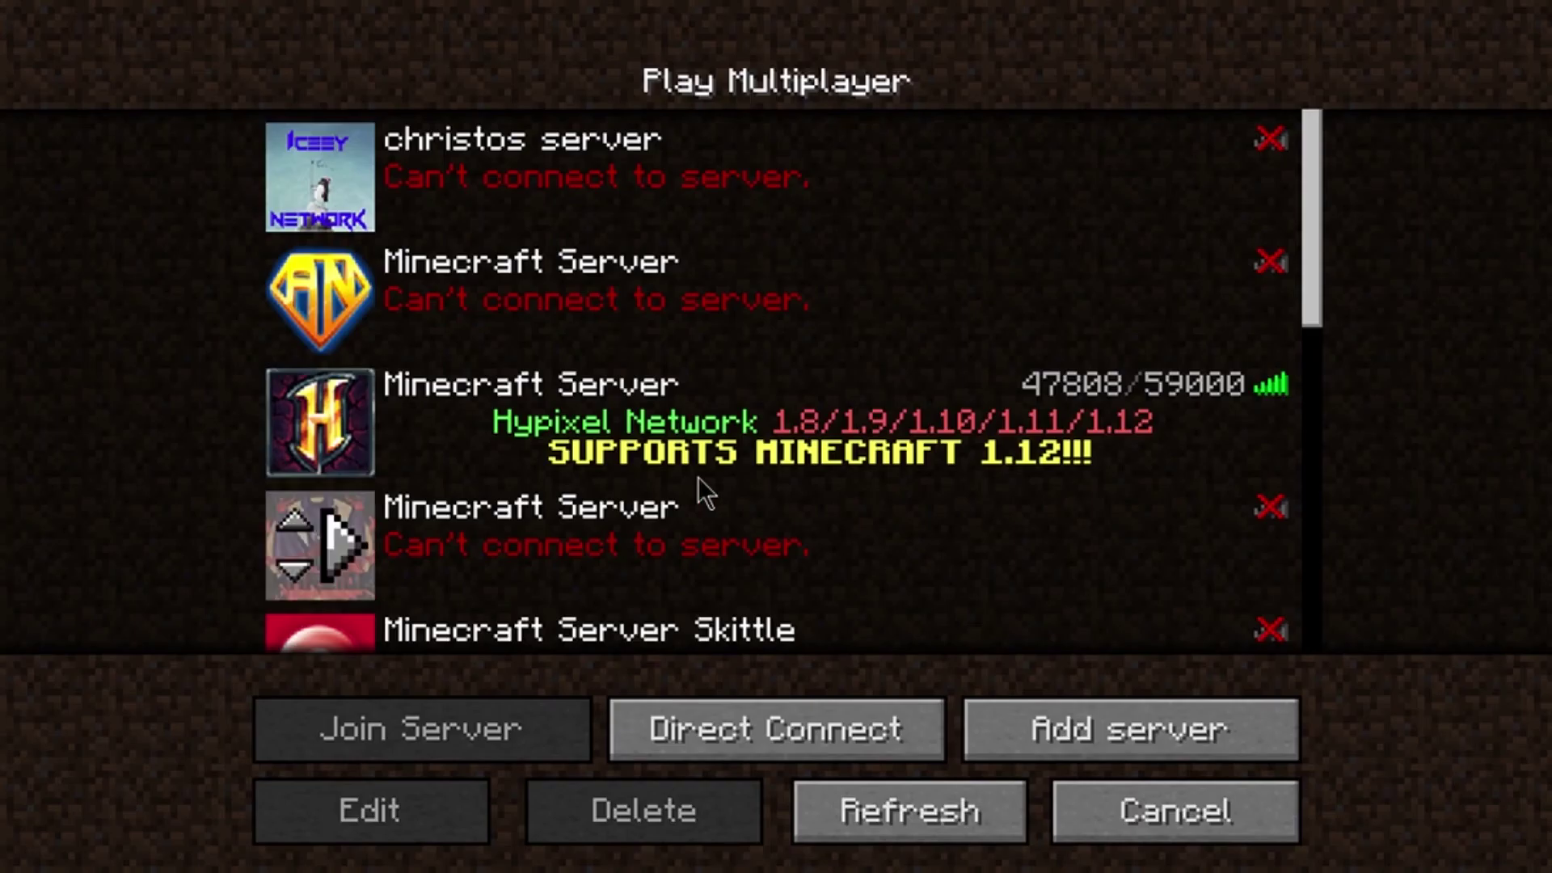
Step: Switch to Minecraft and add a multiplayer server entry with the address localhost, keeping the default name Minecraft Server
scroll(519, 364, down, 5)
scroll(728, 501, up, 5)
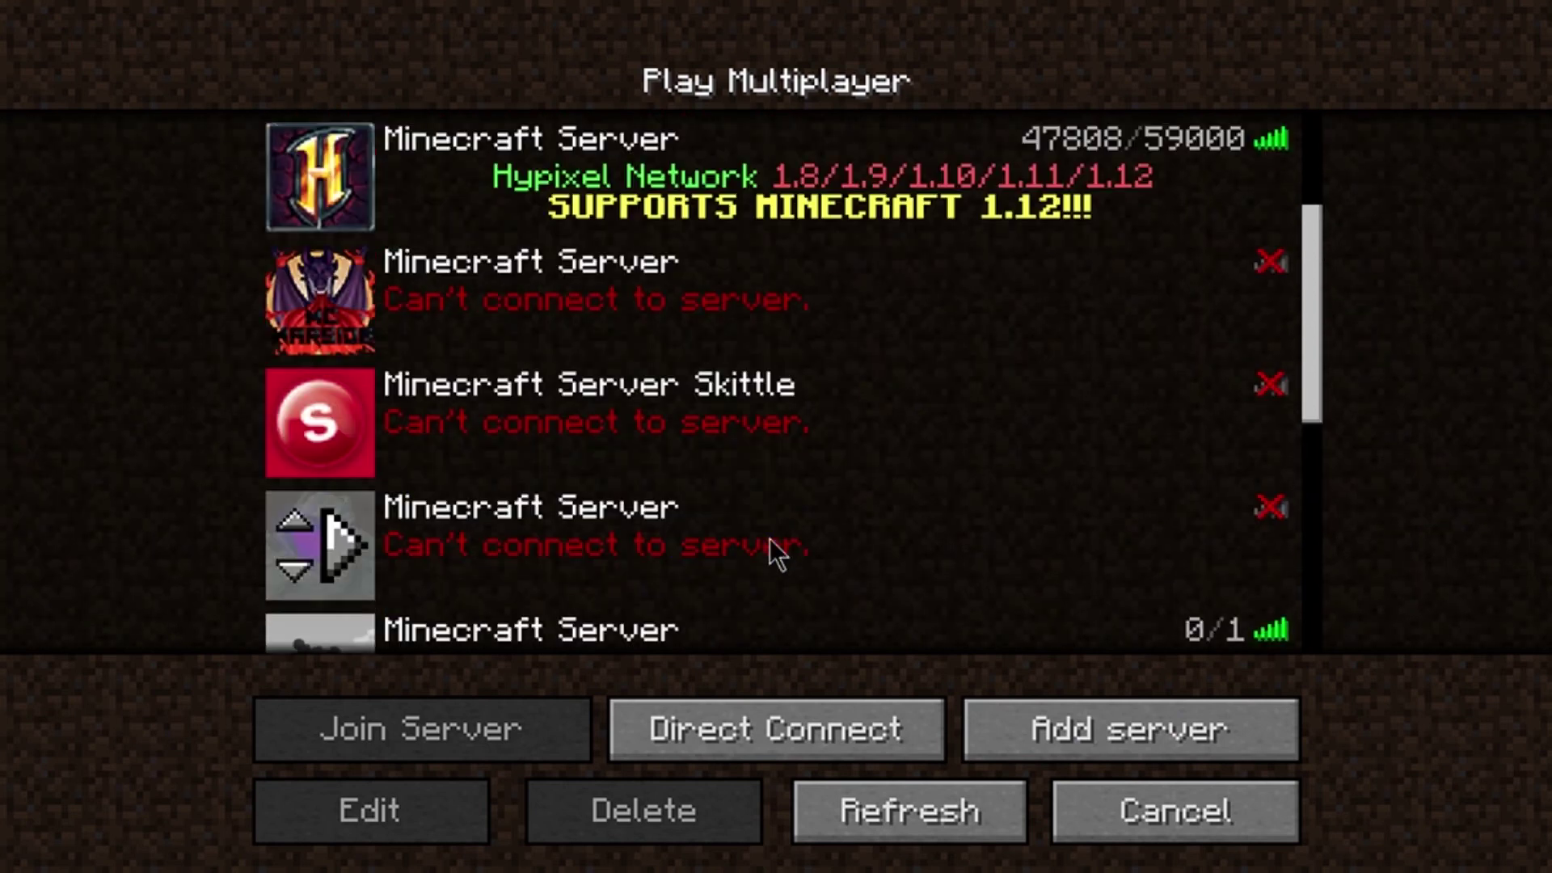
click(1139, 731)
click(832, 408)
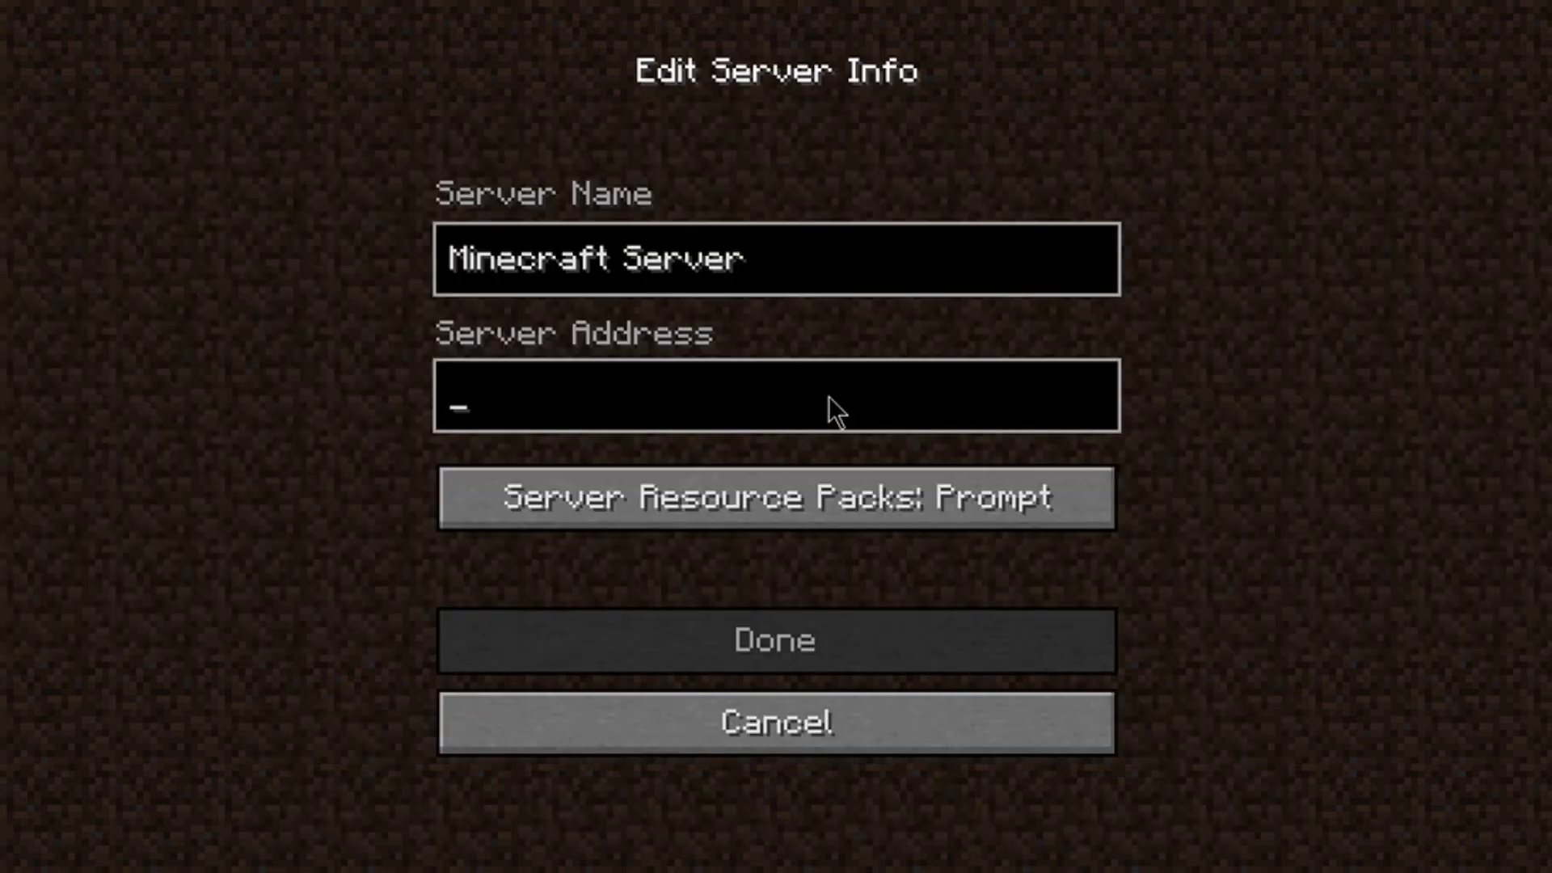
text(localhost)
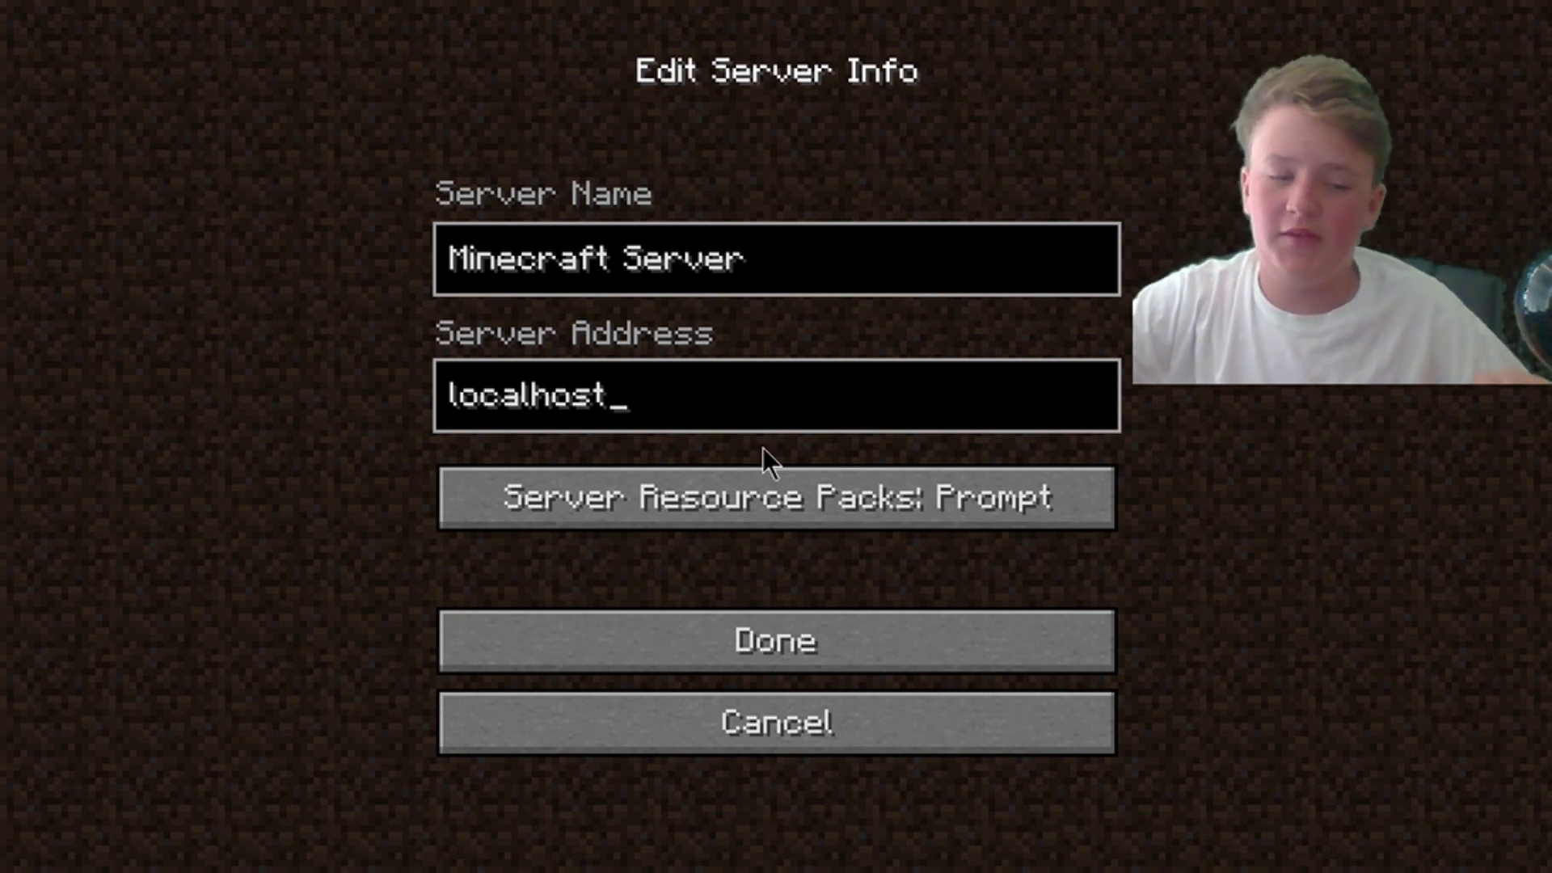
click(709, 635)
Step: Check the addresses of the two adjacent "Another Bungee server" entries in the multiplayer list without changing them
scroll(763, 477, down, 5)
scroll(778, 453, down, 2)
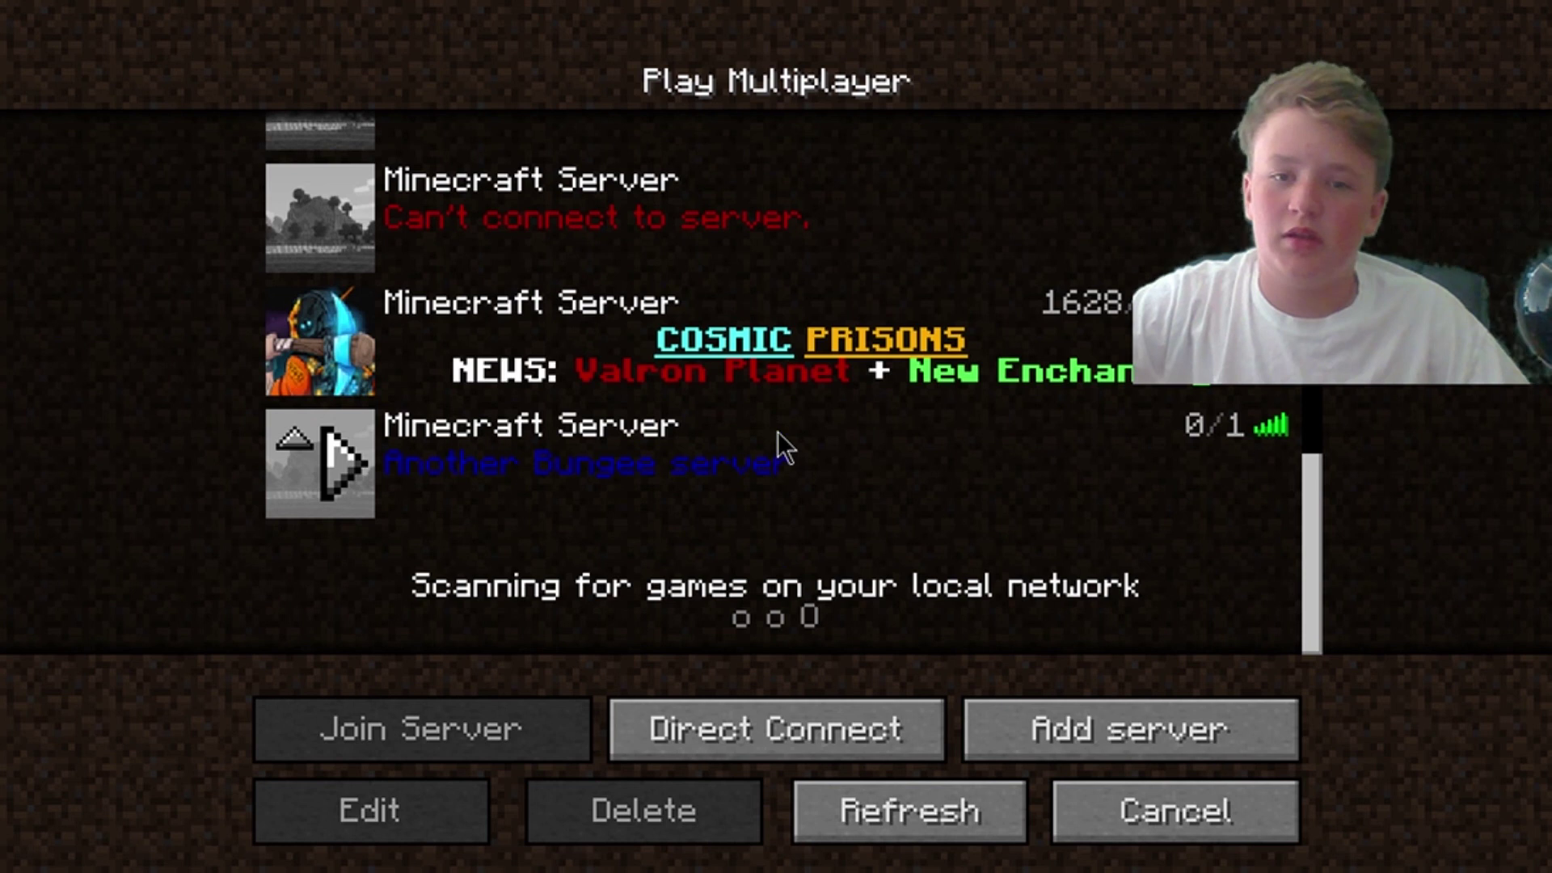
scroll(444, 474, up, 5)
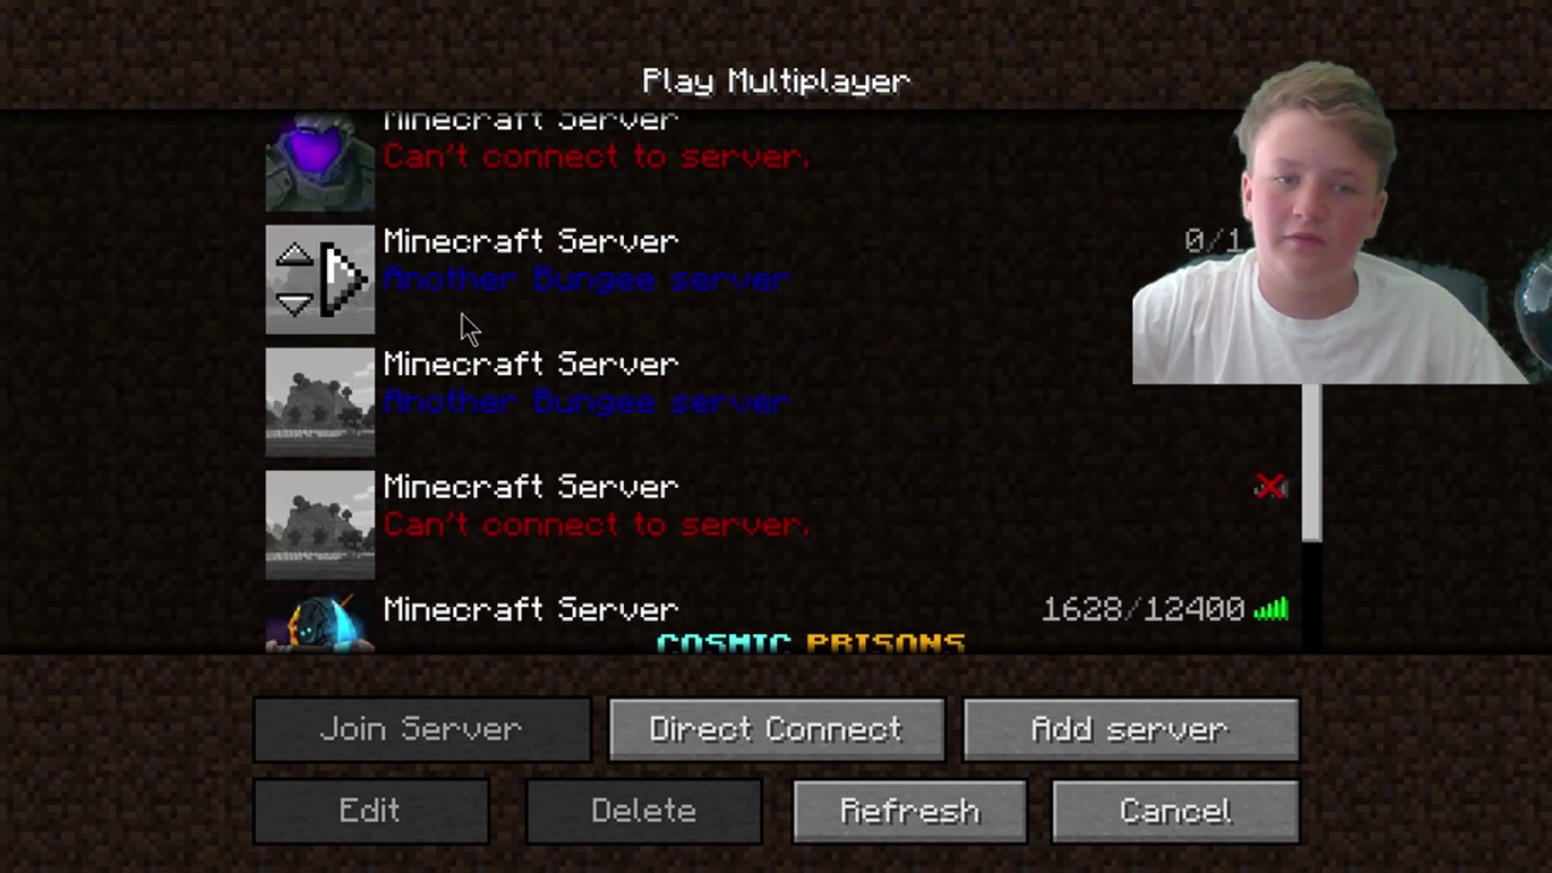
click(455, 314)
click(453, 816)
click(742, 652)
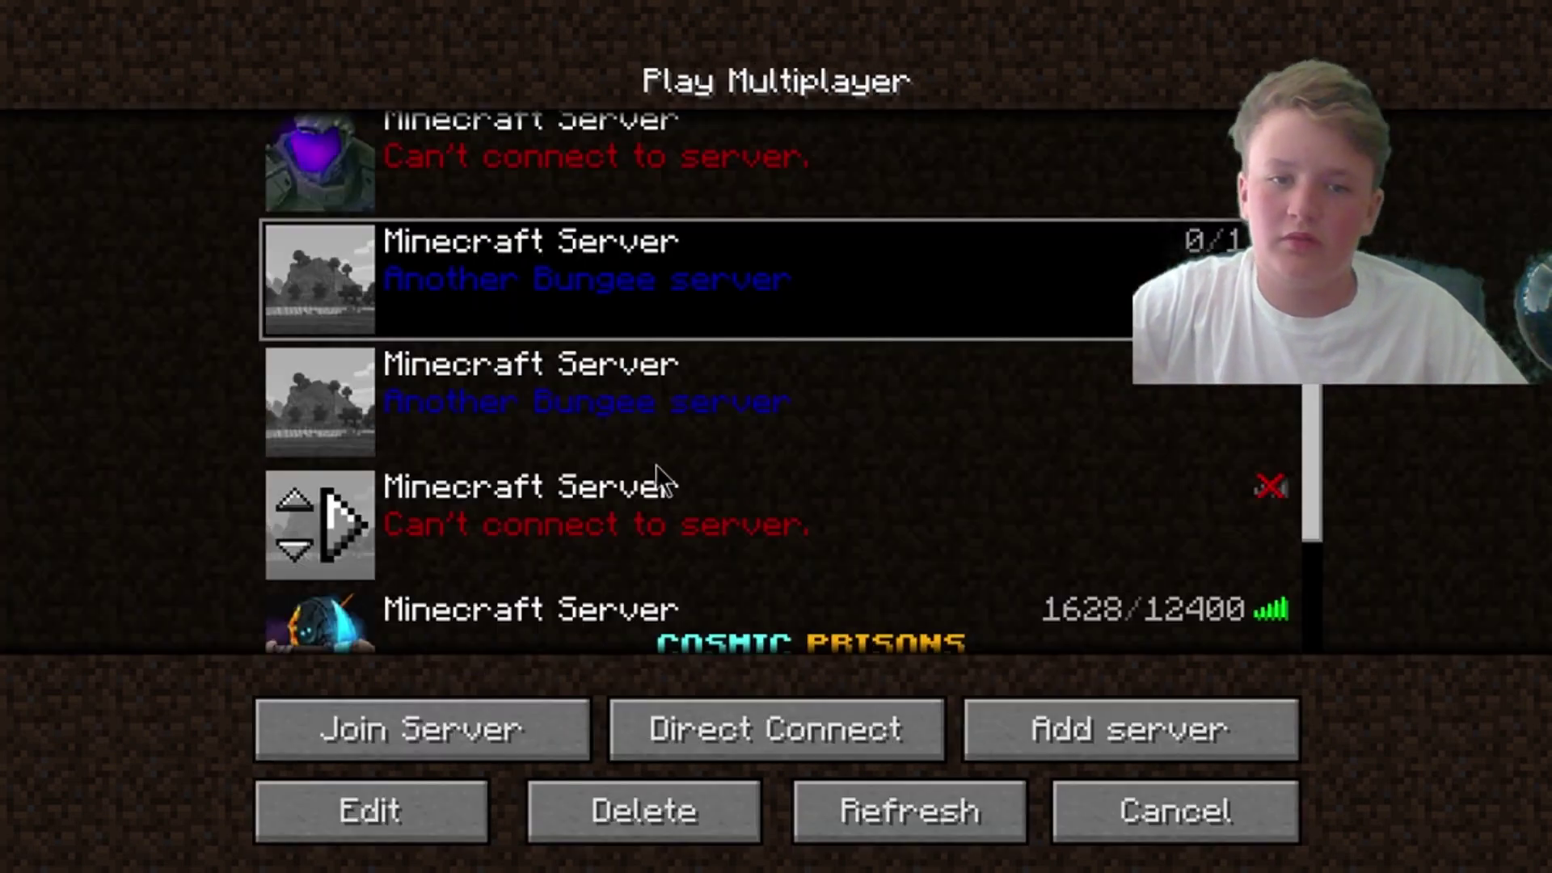
click(612, 404)
click(424, 828)
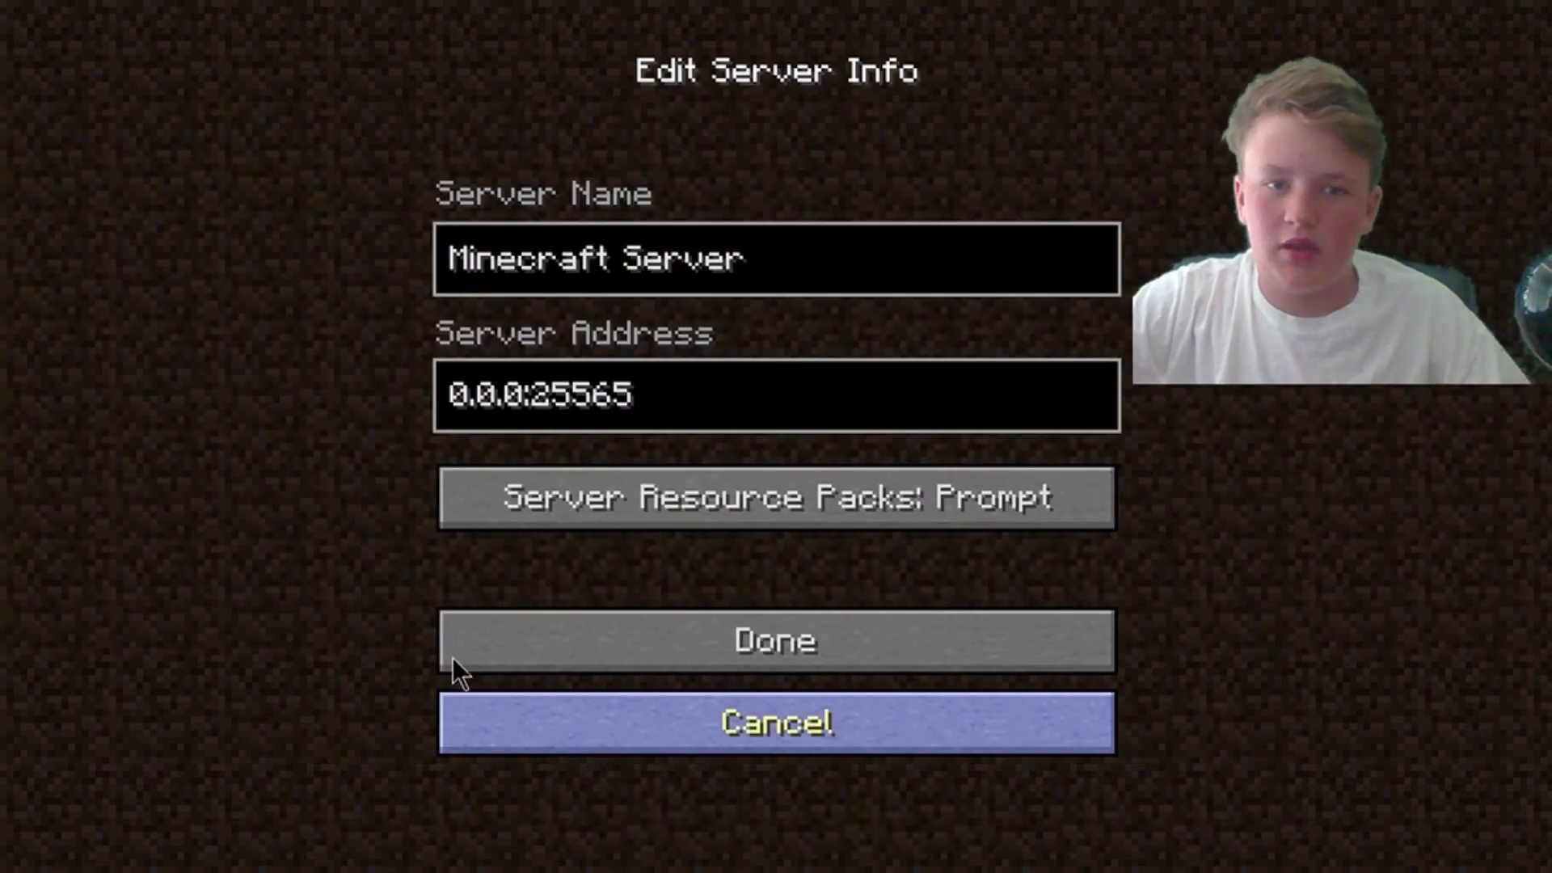
click(621, 669)
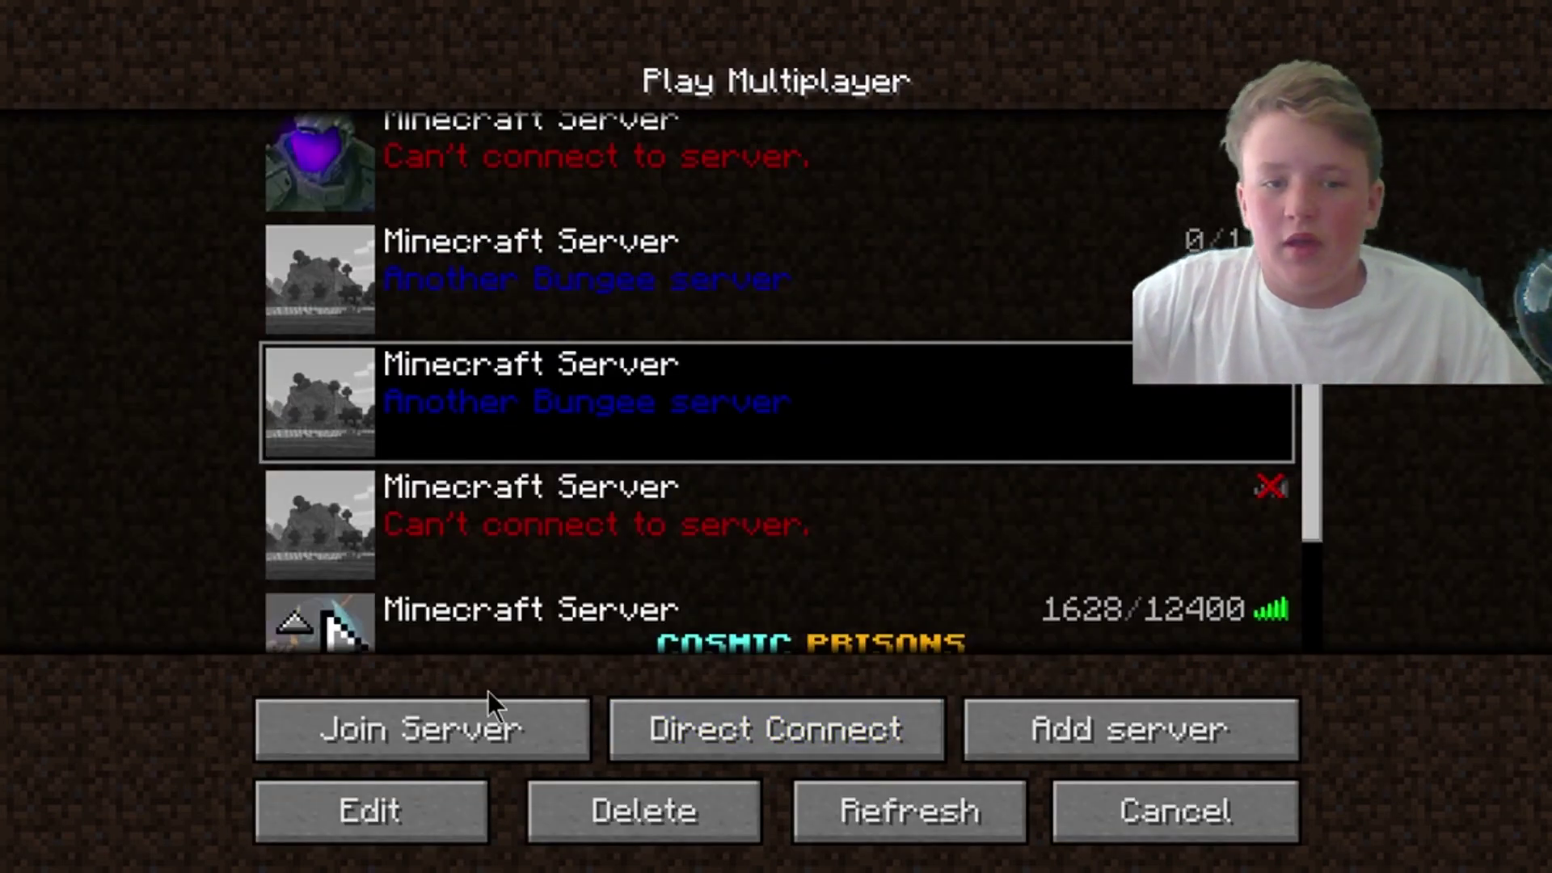
Step: Refresh the multiplayer server list and join the first "Another Bungee server" entry
click(846, 808)
scroll(716, 438, down, 2)
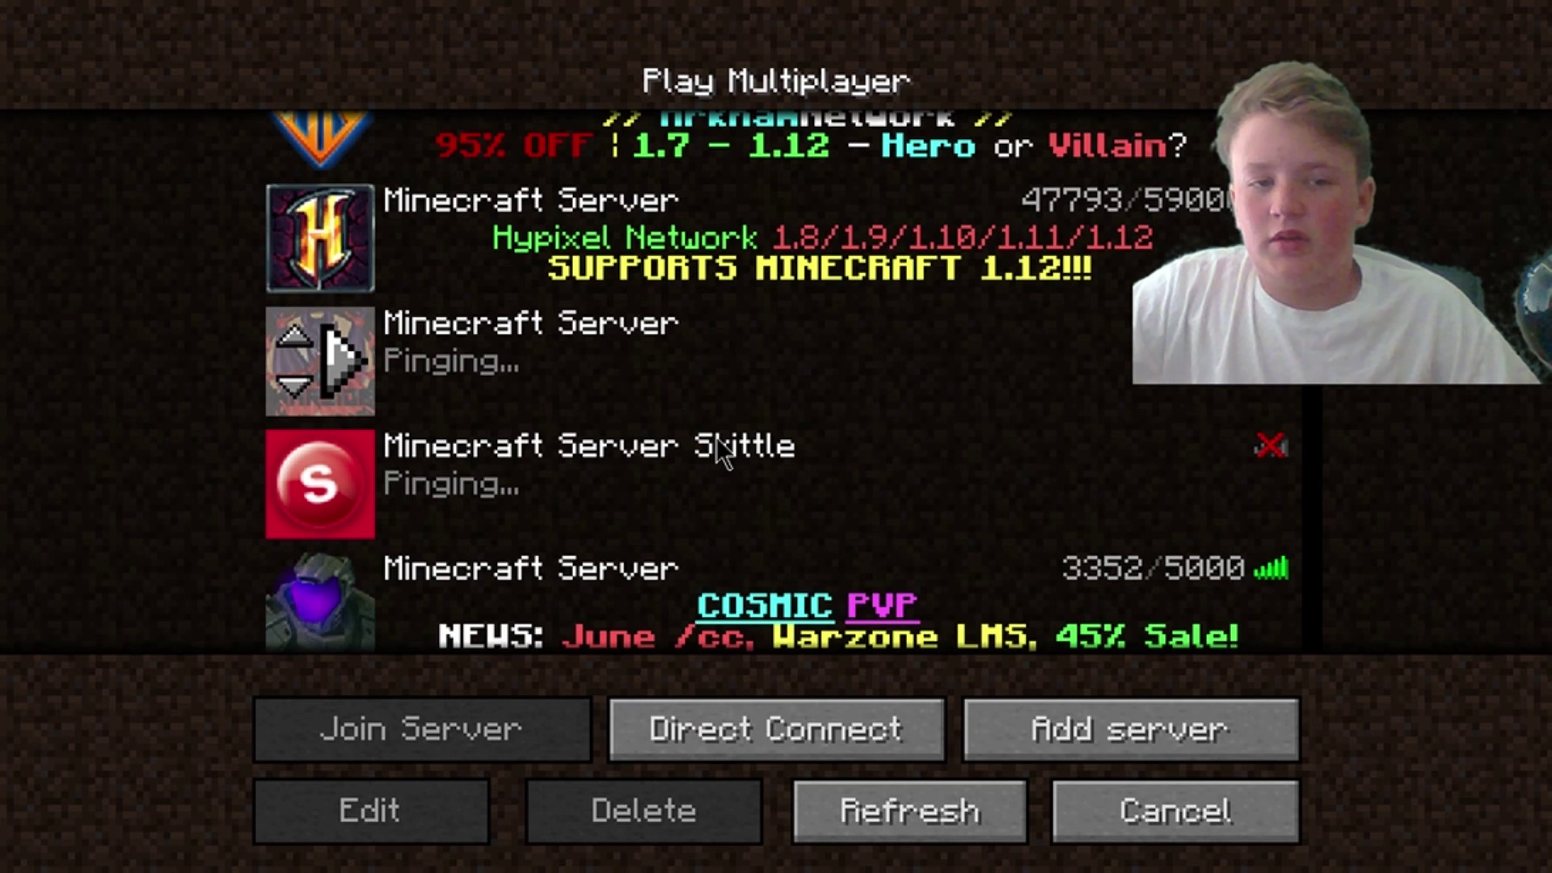
scroll(529, 404, down, 4)
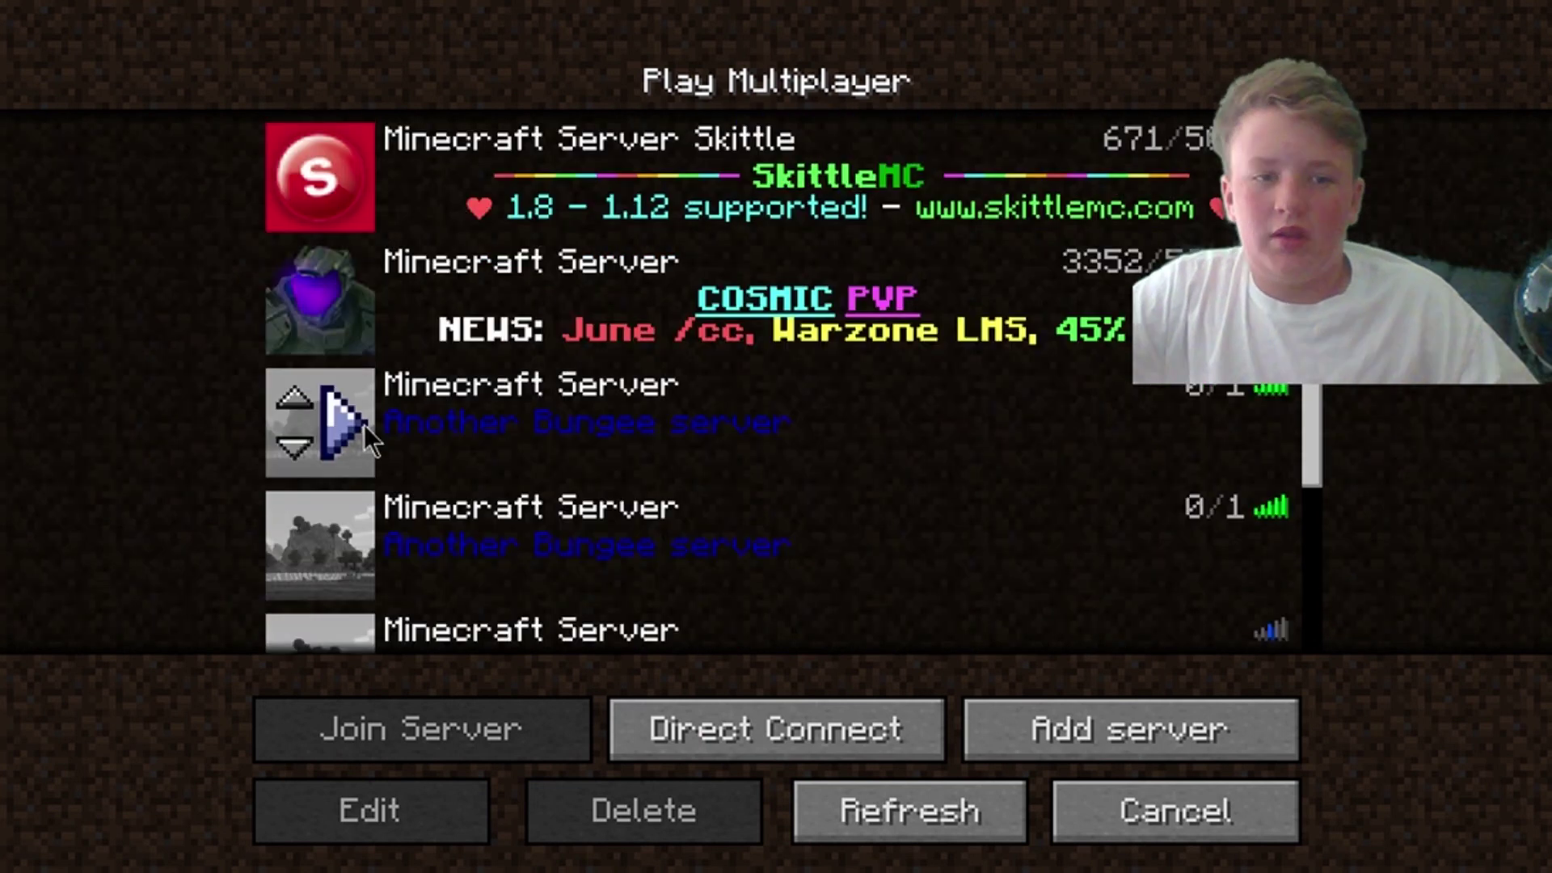
click(363, 424)
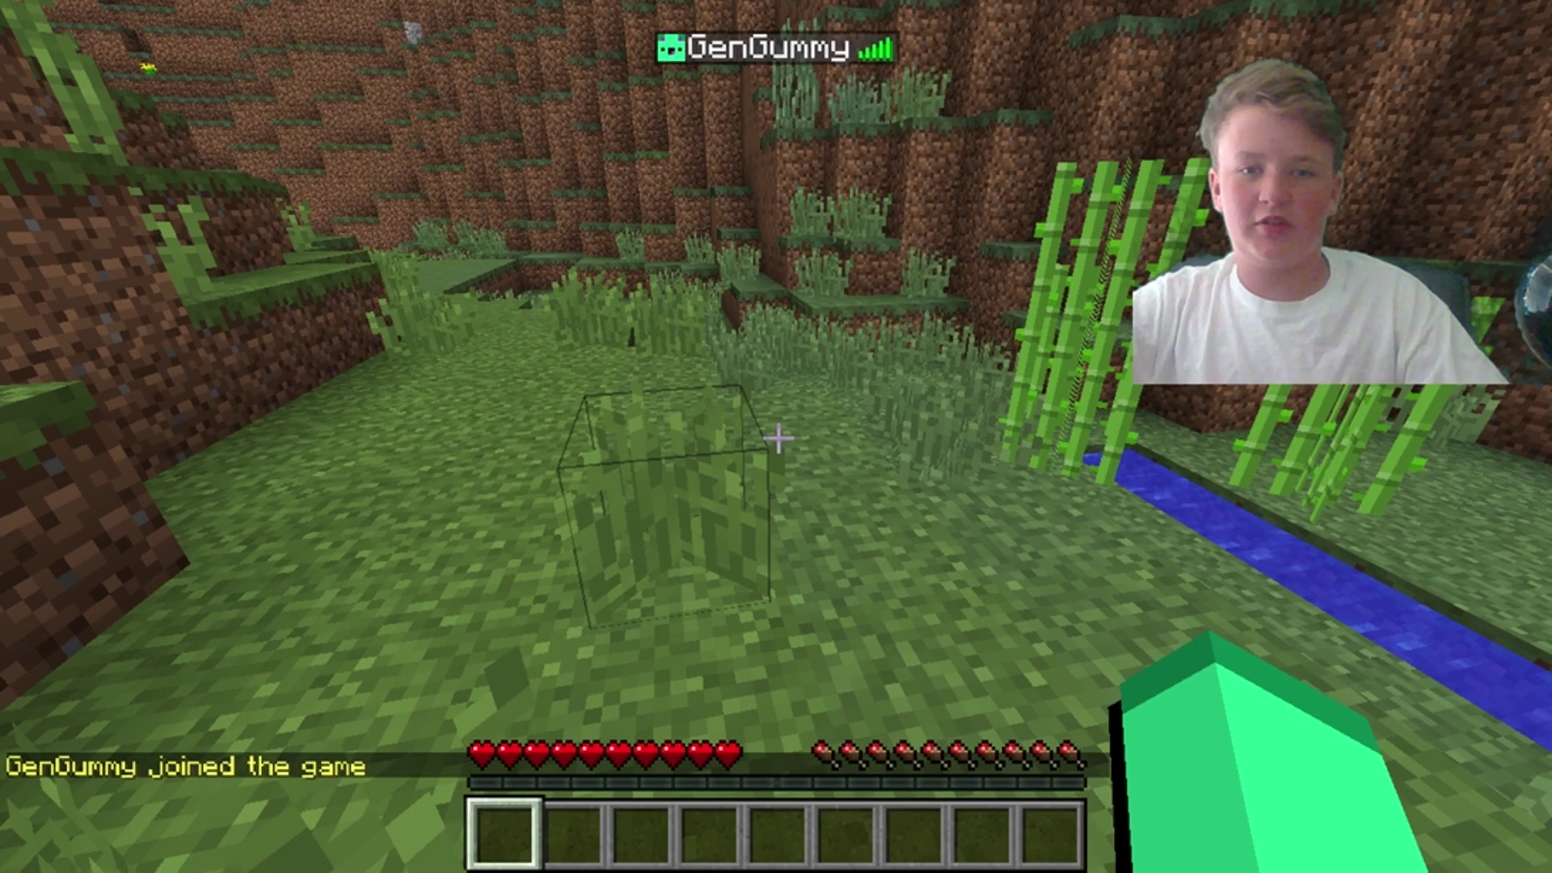
Step: Open the player's inventory in the joined world and close it again
key(e)
key(e)
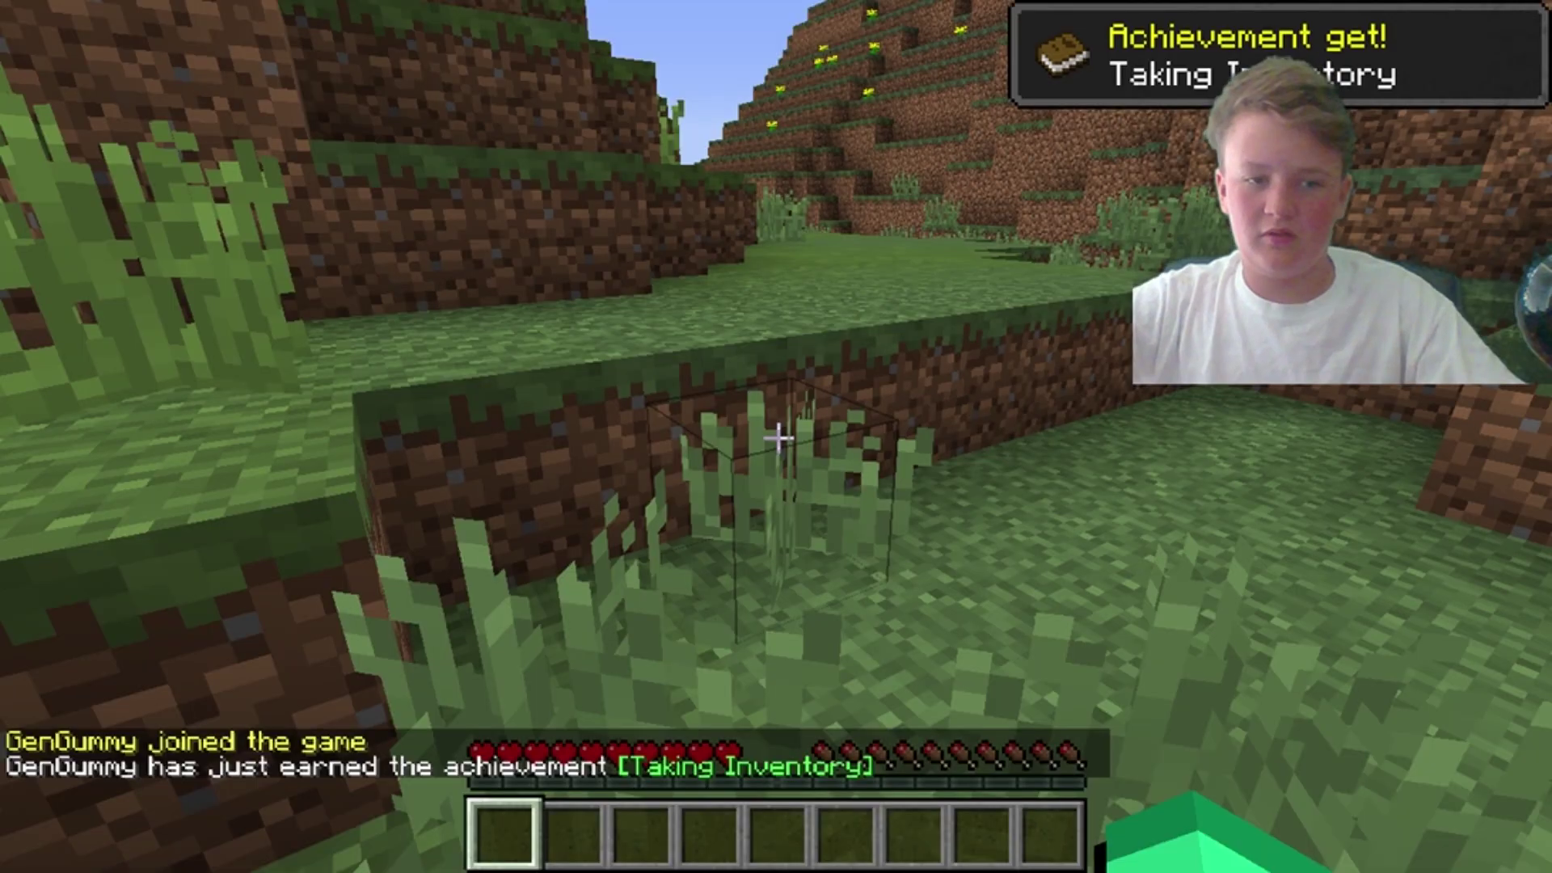